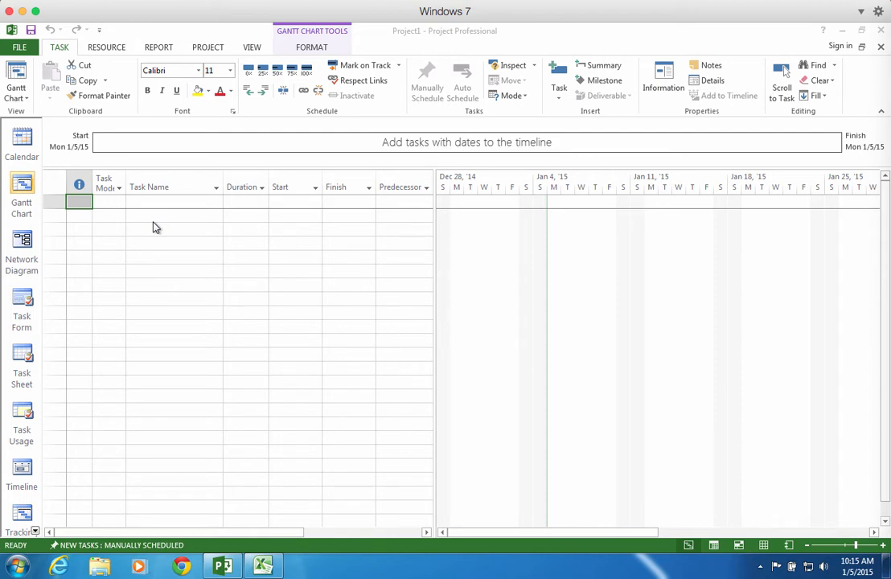
Step: Set the project's start date to 3/15/15 in the project information
{"action": "left_click", "coordinate": [207, 47]}
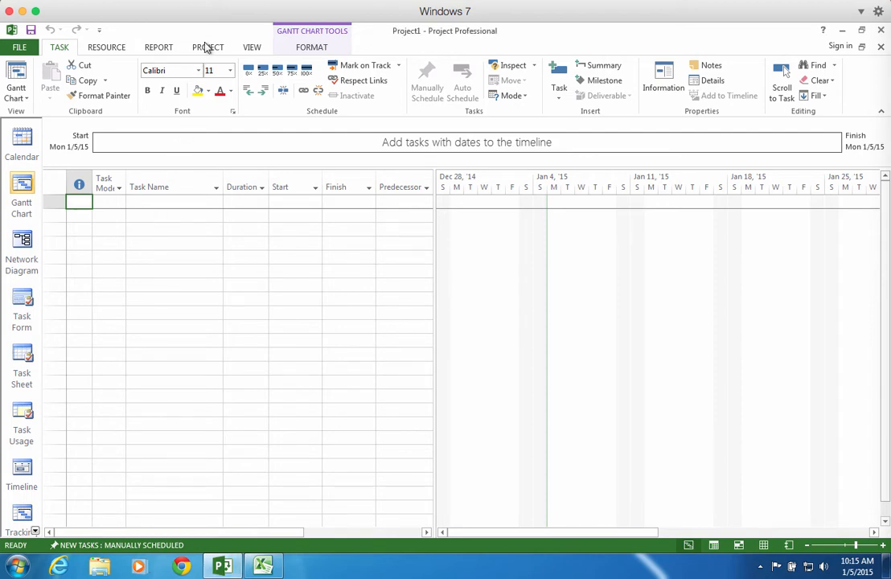
{"action": "left_click", "coordinate": [212, 51]}
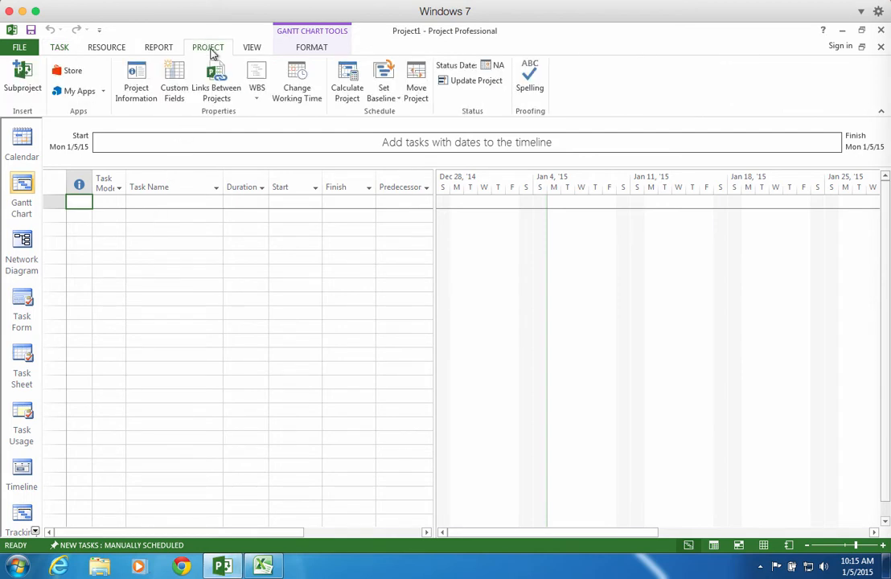
{"action": "left_click", "coordinate": [130, 88]}
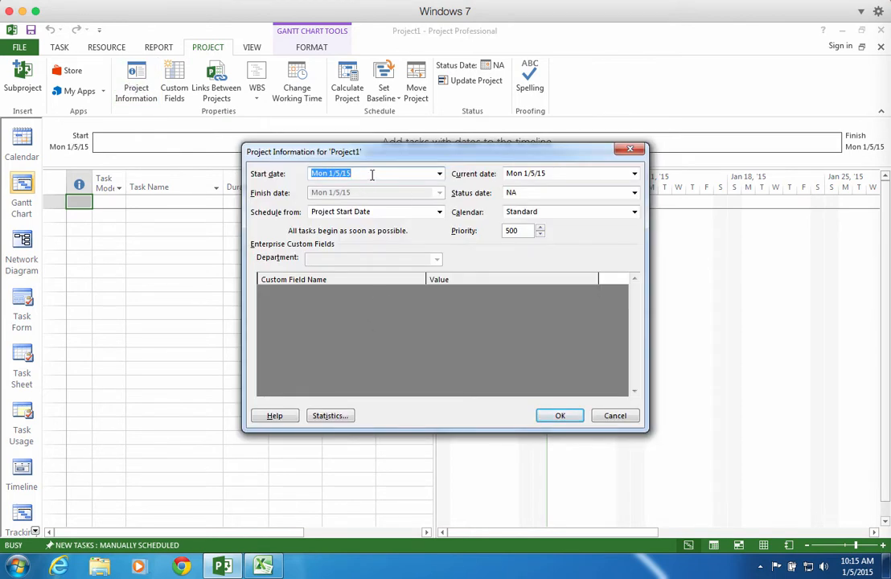
{"action": "type", "text": "3/15/15"}
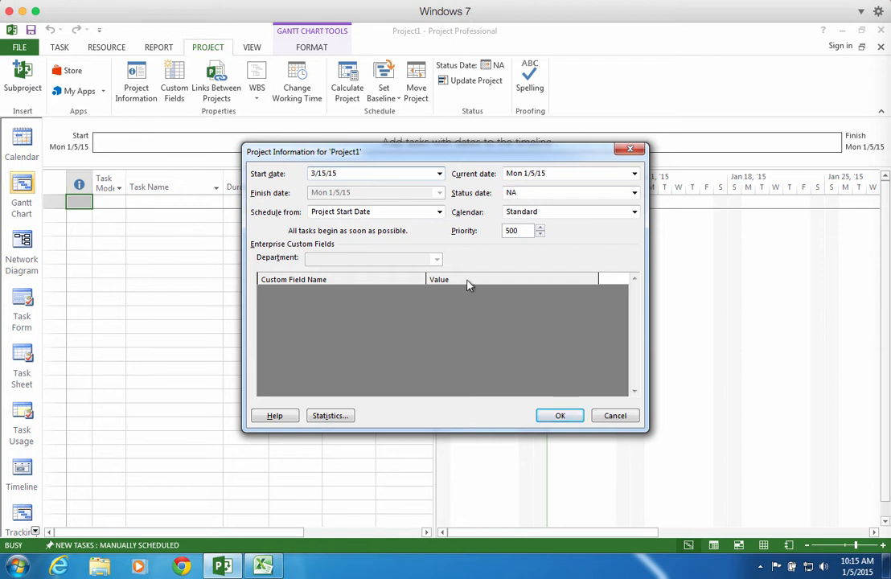
{"action": "left_click", "coordinate": [573, 419]}
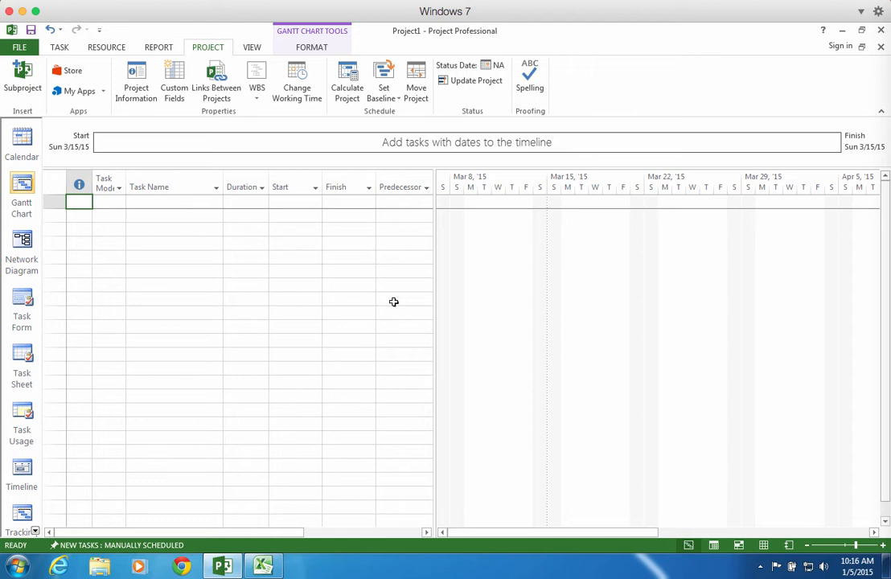
Step: Switch to the Excel workbook and copy the resource rows A2:K12 from the Resources sheet, without the header row
{"action": "left_click", "coordinate": [262, 565]}
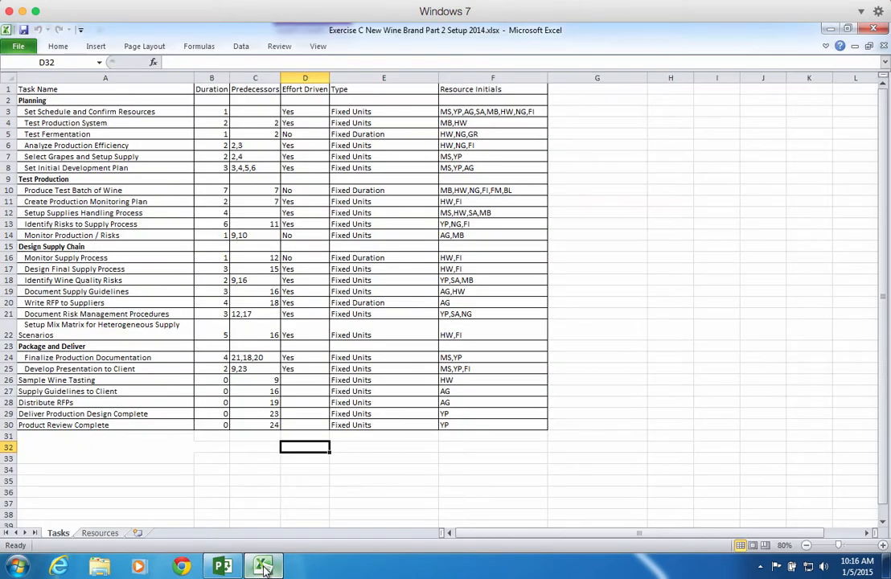
{"action": "left_click", "coordinate": [85, 533]}
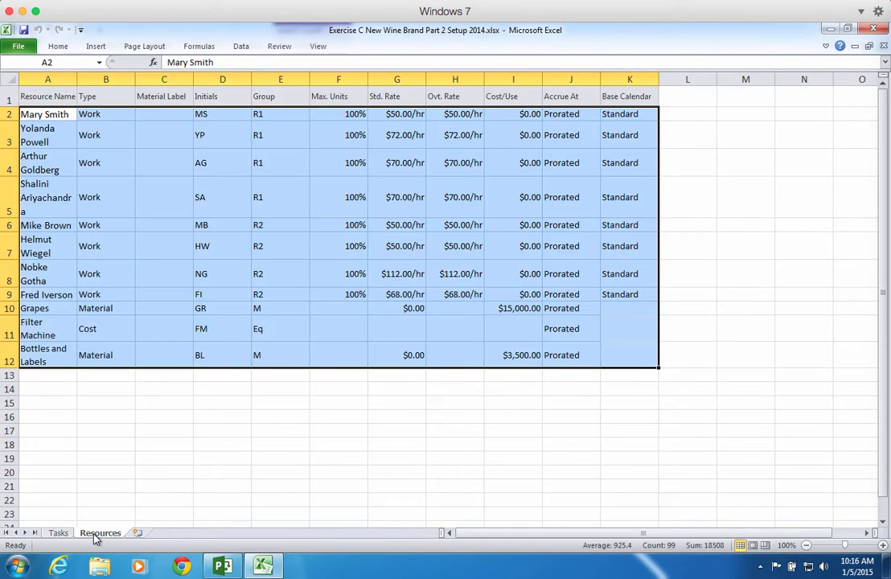
{"action": "left_click", "coordinate": [58, 534]}
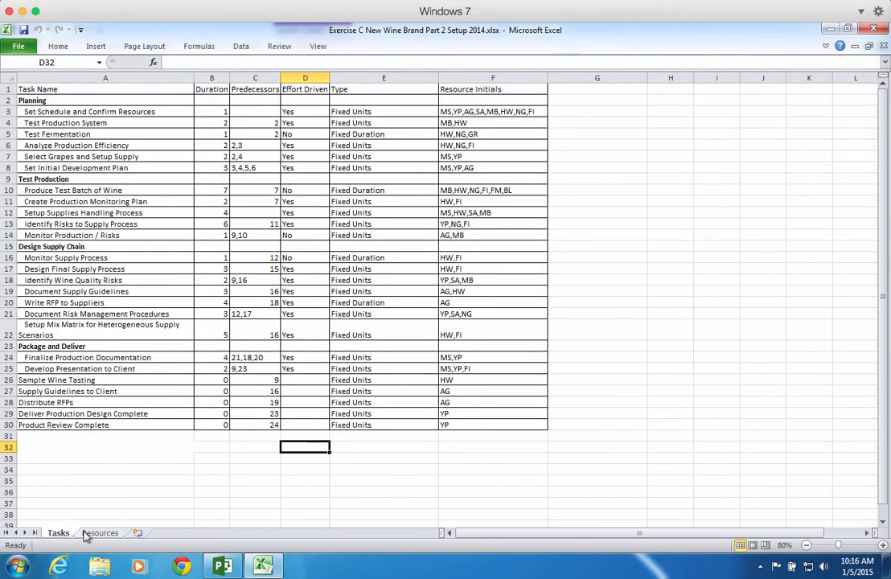
{"action": "left_click", "coordinate": [93, 535]}
{"action": "left_click", "coordinate": [160, 462]}
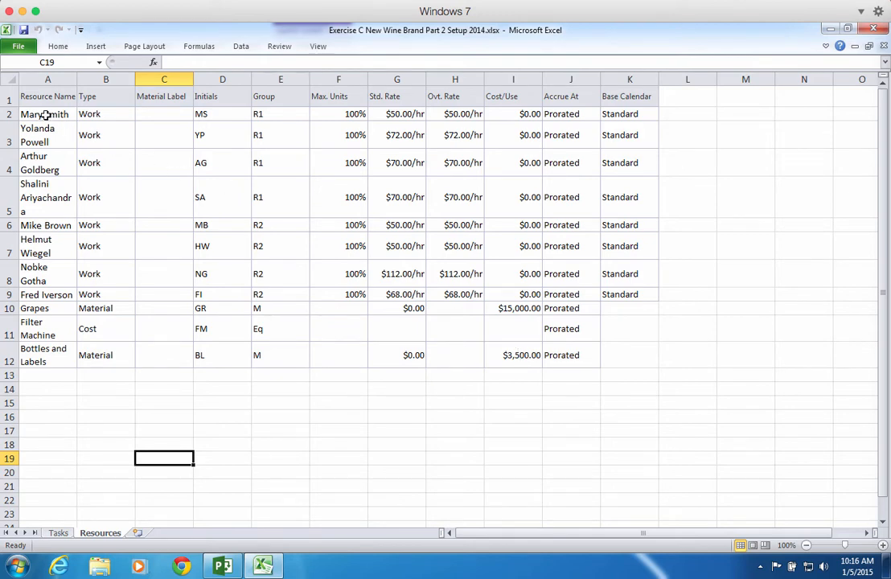
{"action": "left_click_drag", "start_coordinate": [43, 115], "coordinate": [613, 353]}
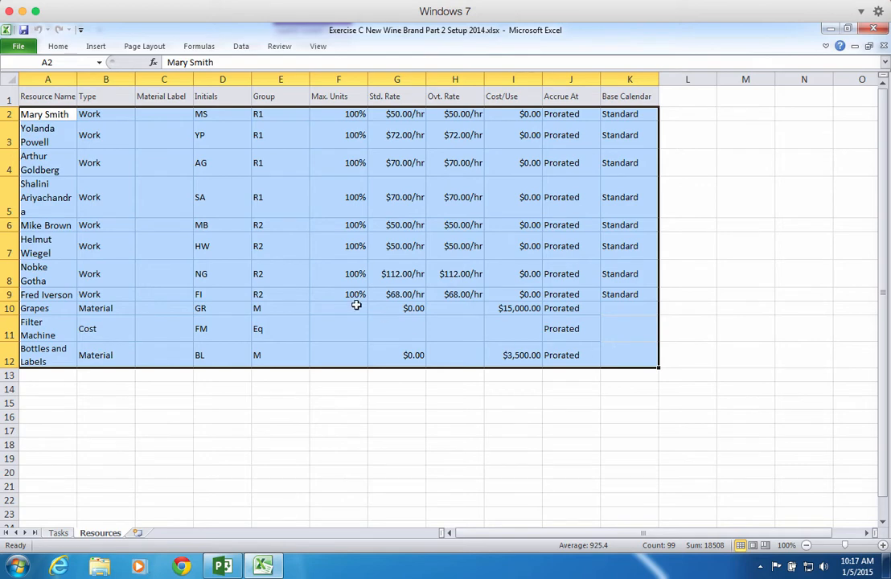
{"action": "right_click", "coordinate": [275, 197]}
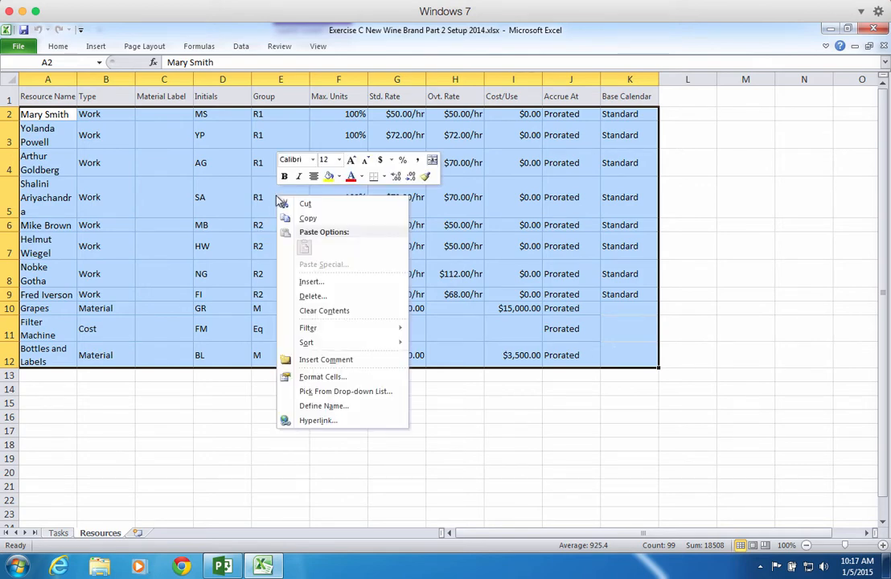
{"action": "left_click", "coordinate": [304, 219]}
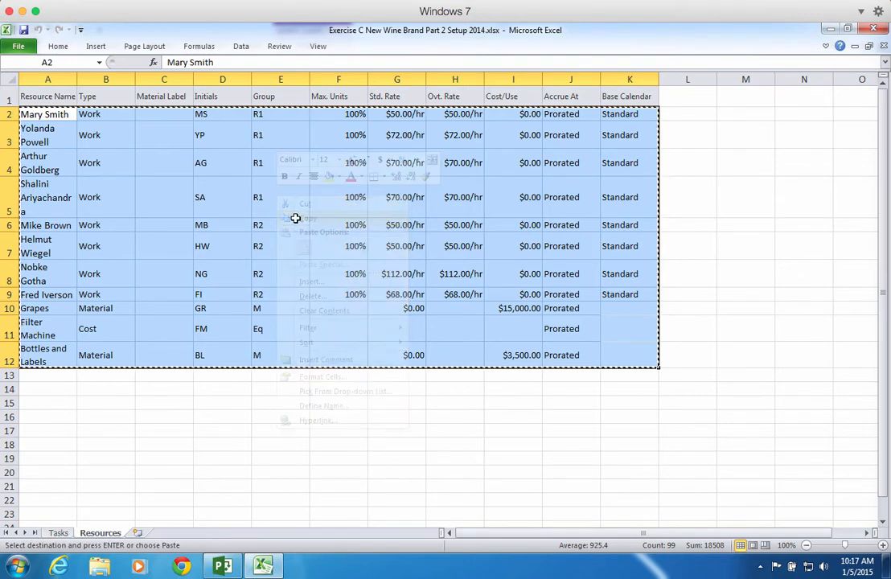
Step: Switch to Microsoft Project and display the Resource Sheet view
{"action": "left_click", "coordinate": [223, 567]}
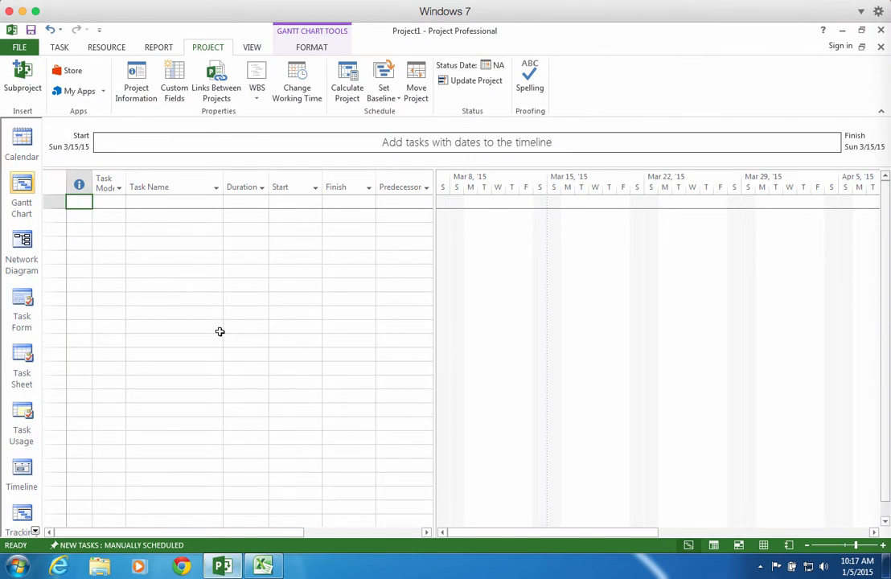
{"action": "left_click", "coordinate": [106, 48]}
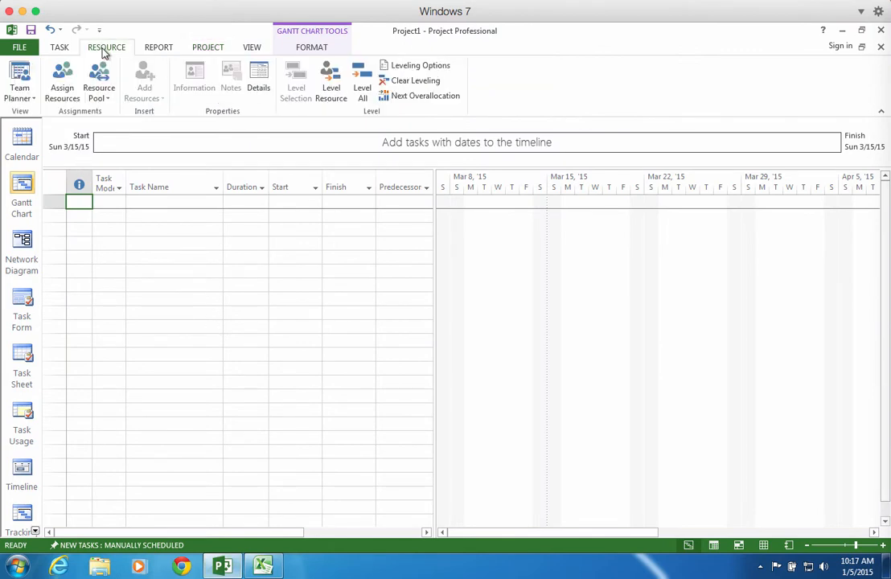
{"action": "left_click", "coordinate": [33, 93]}
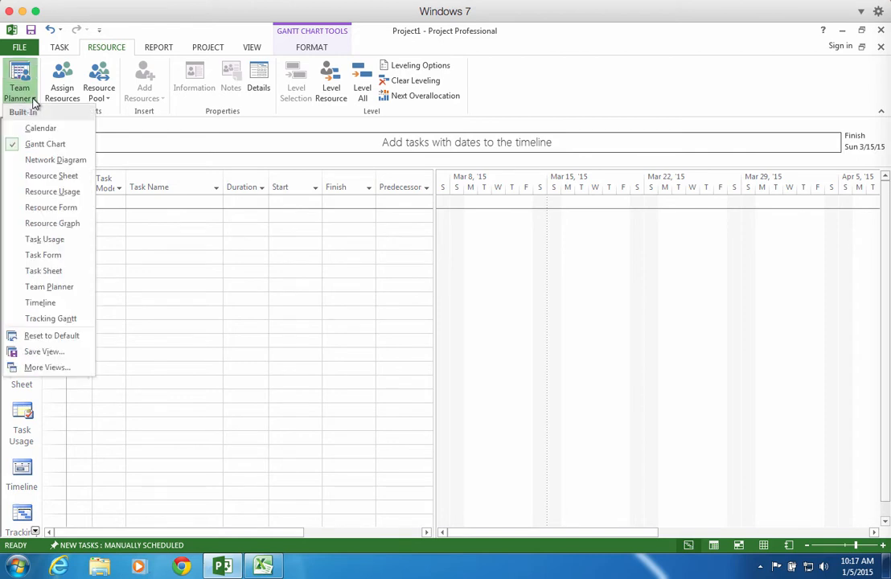
{"action": "left_click", "coordinate": [29, 176]}
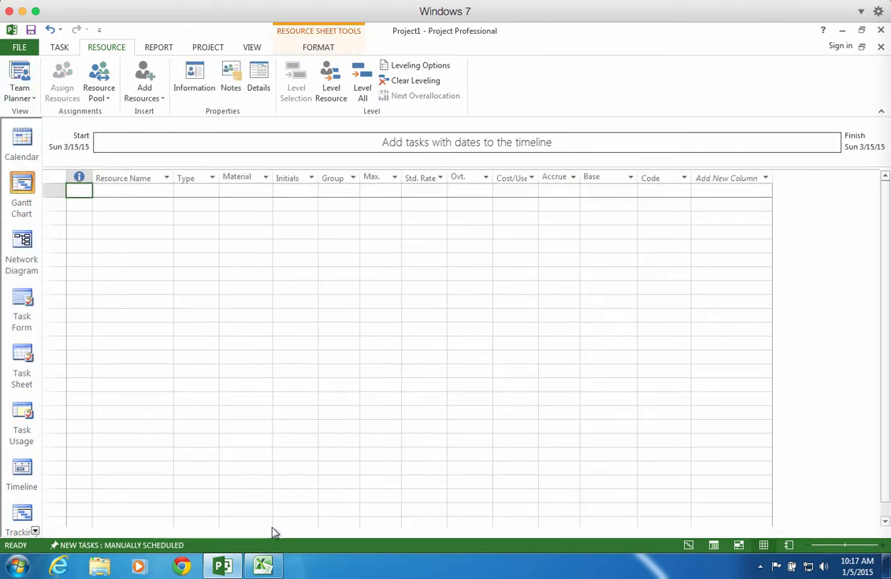
Step: Paste the copied Excel resource rows into the Resource Sheet, starting at the first Resource Name cell
{"action": "left_click", "coordinate": [263, 567]}
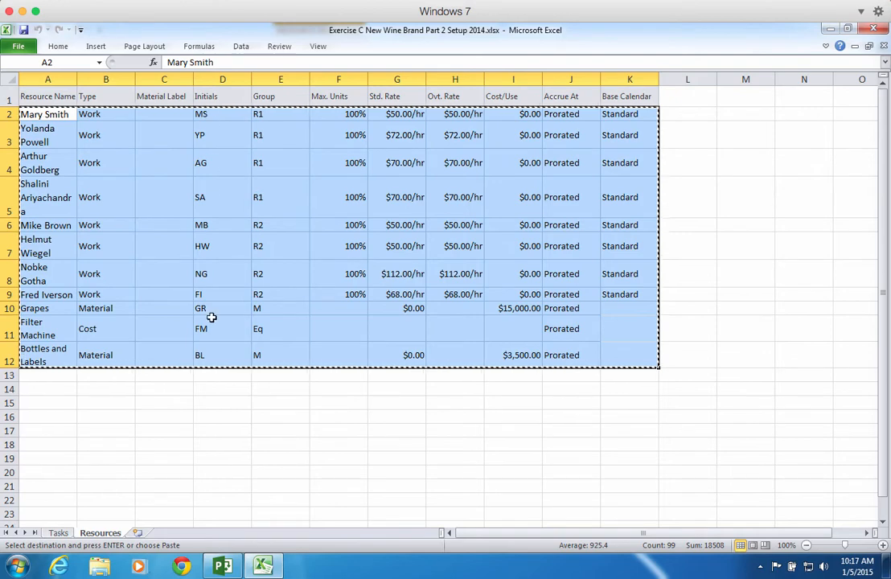
{"action": "left_click", "coordinate": [223, 567]}
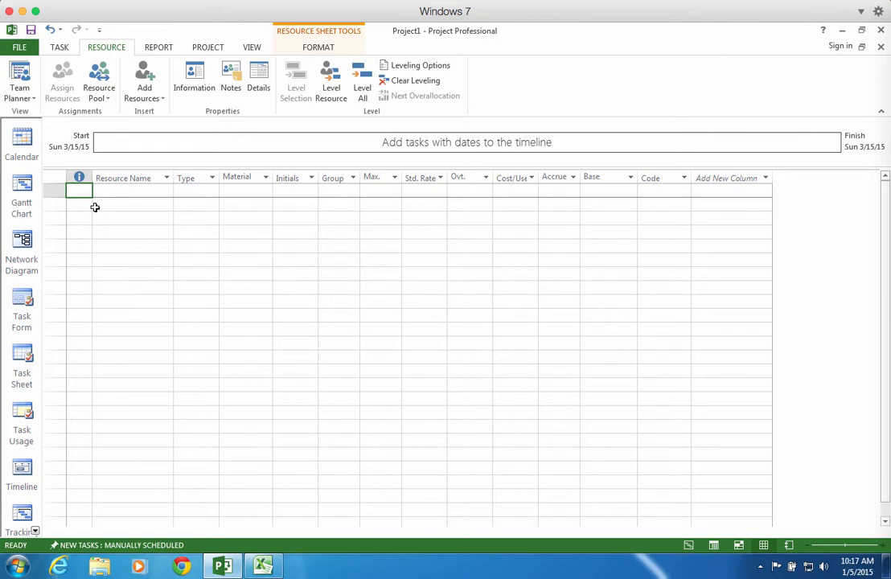
{"action": "left_click", "coordinate": [113, 188]}
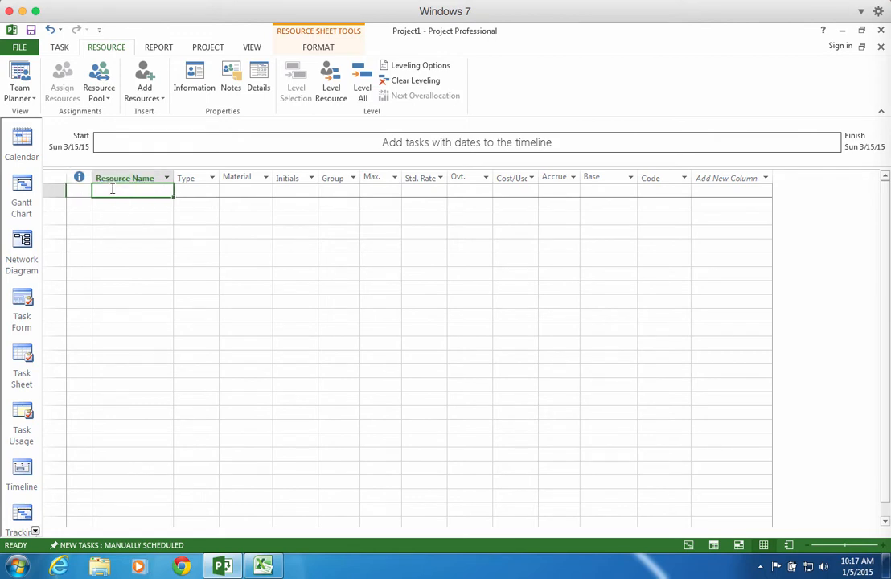
{"action": "right_click", "coordinate": [113, 188]}
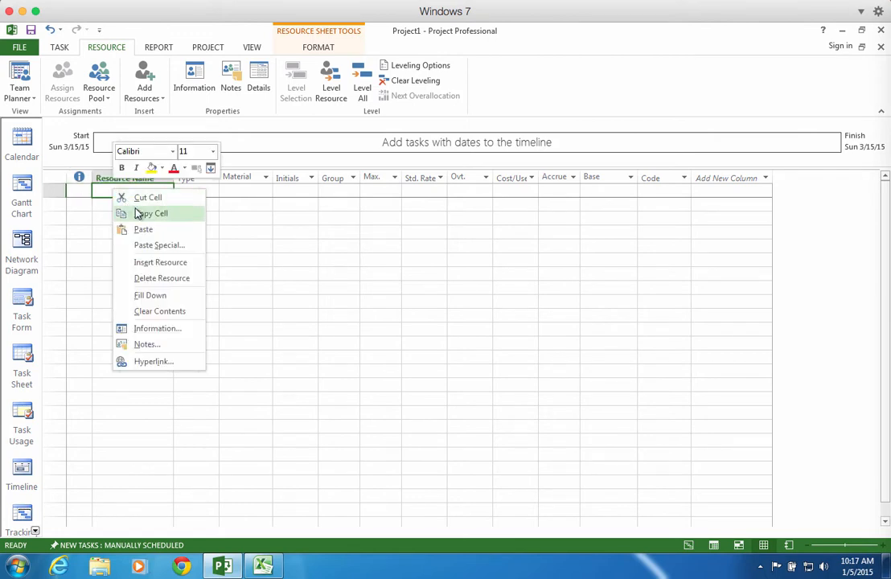
{"action": "left_click", "coordinate": [133, 229]}
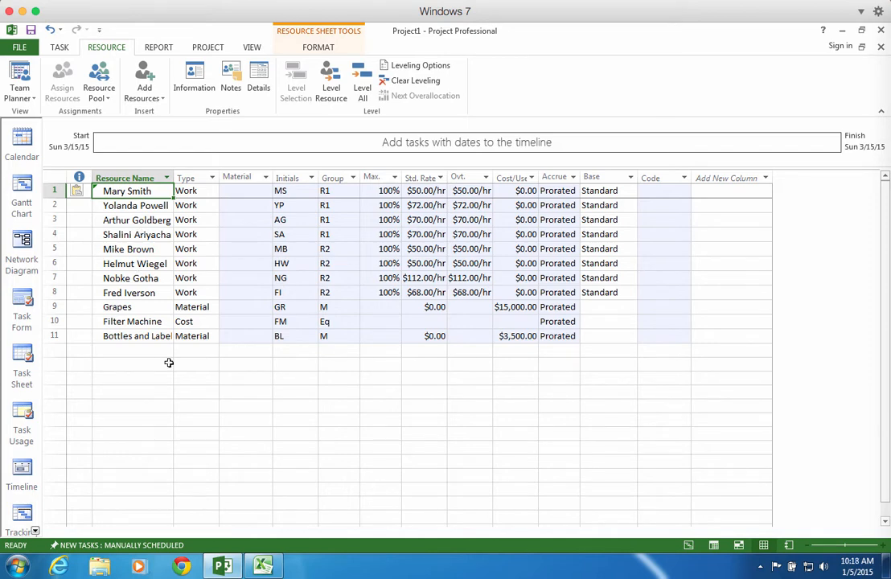
Step: Switch to the Excel workbook and copy the task names in A2:A30 of the Tasks sheet
{"action": "left_click", "coordinate": [227, 569]}
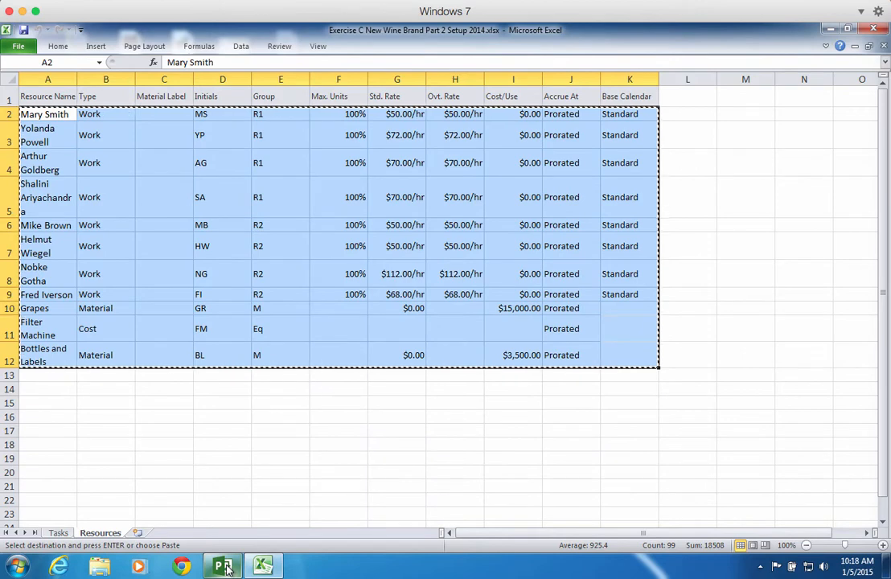
{"action": "left_click", "coordinate": [223, 568]}
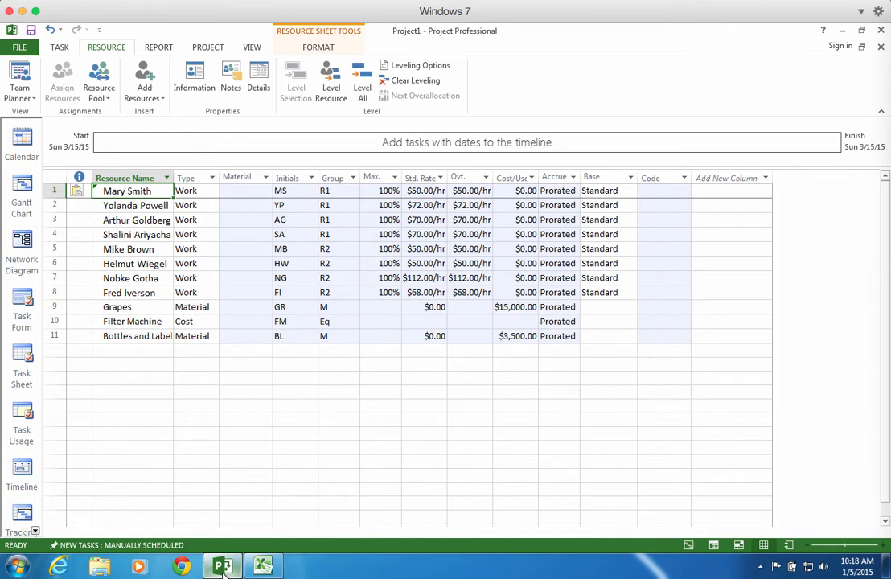
{"action": "mouse_move", "coordinate": [265, 568]}
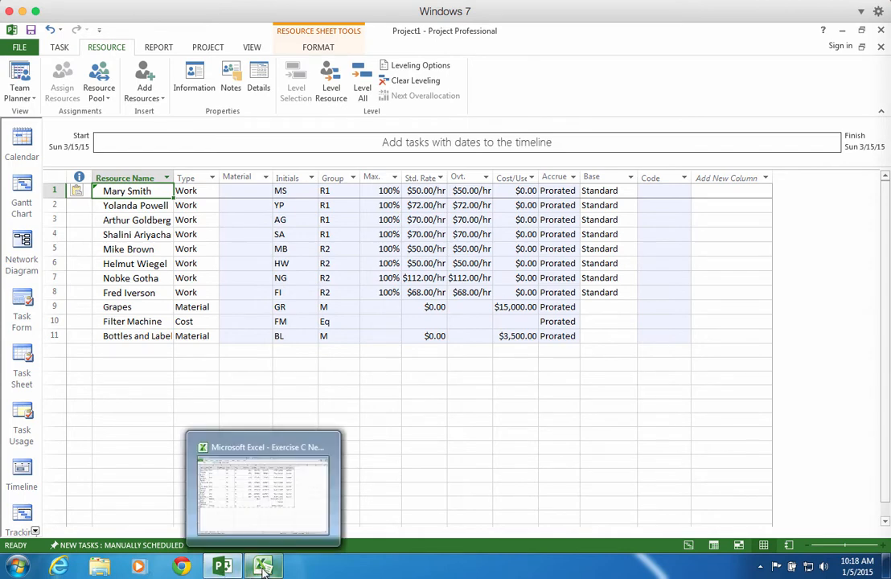
{"action": "left_click", "coordinate": [255, 496]}
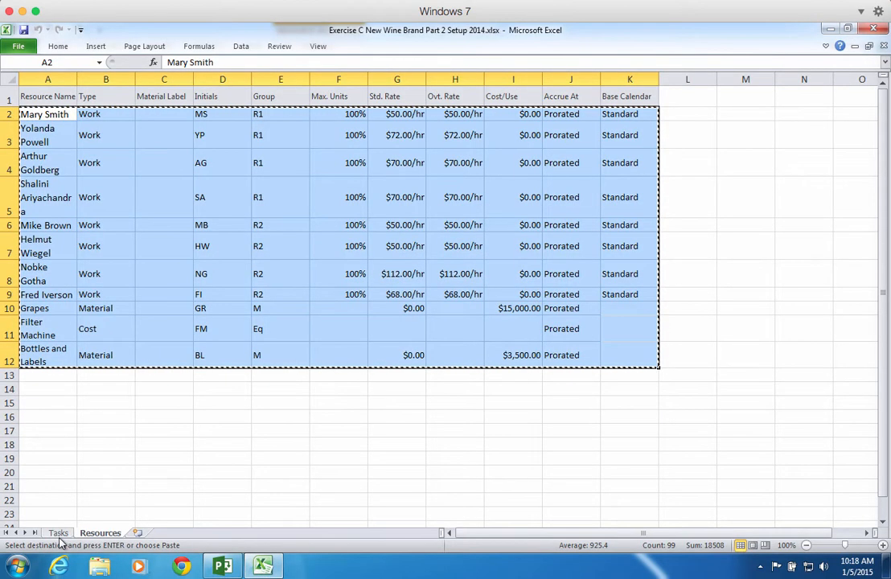
{"action": "left_click", "coordinate": [59, 534]}
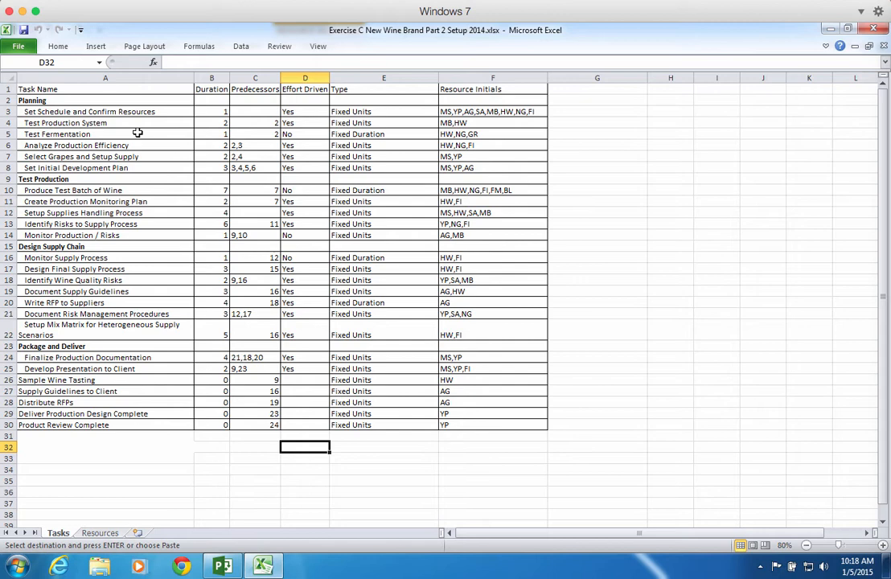
{"action": "left_click_drag", "start_coordinate": [67, 100], "coordinate": [55, 423]}
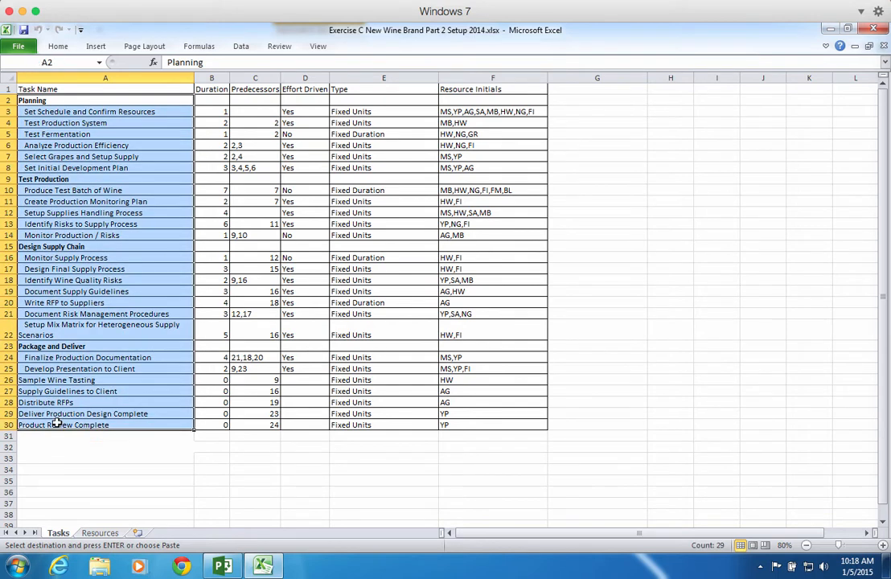
{"action": "right_click", "coordinate": [89, 426]}
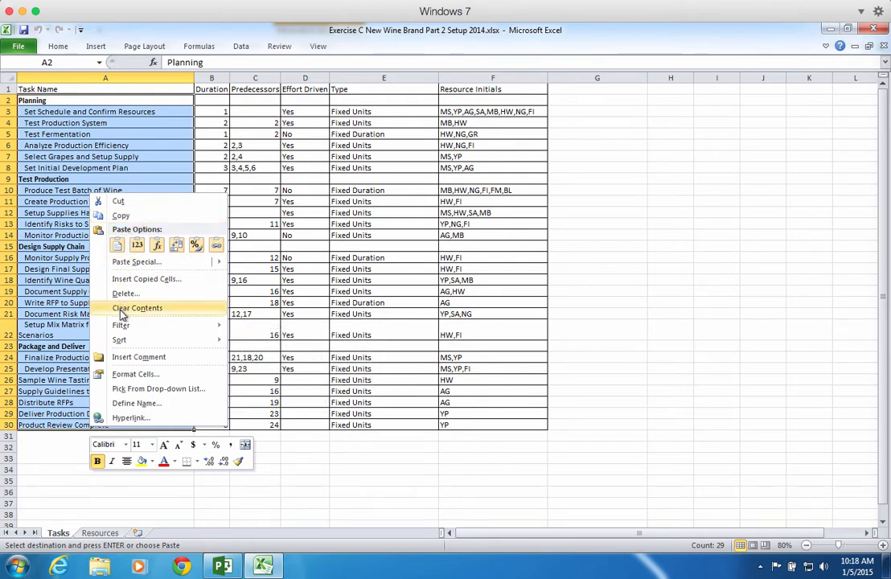
{"action": "left_click", "coordinate": [123, 215]}
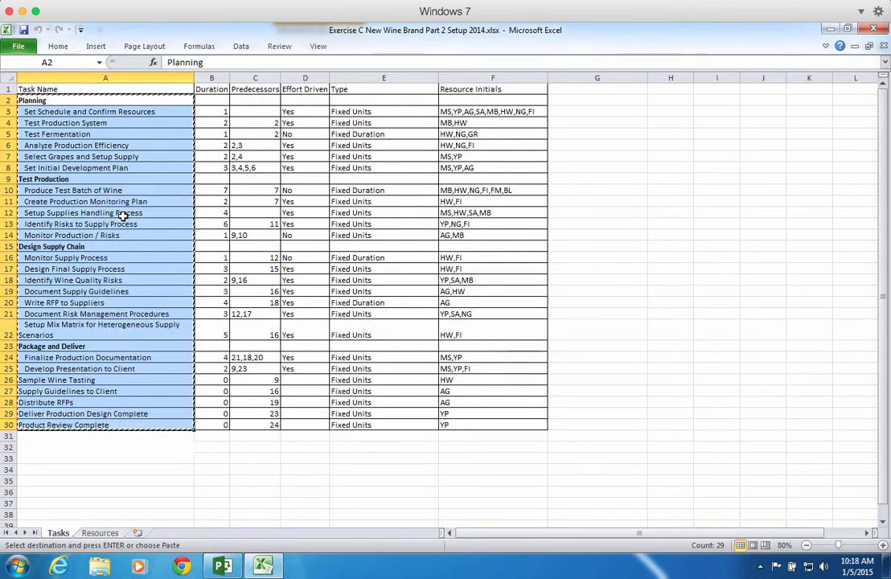
Step: Switch to Microsoft Project and display the Gantt Chart view
{"action": "left_click", "coordinate": [226, 567]}
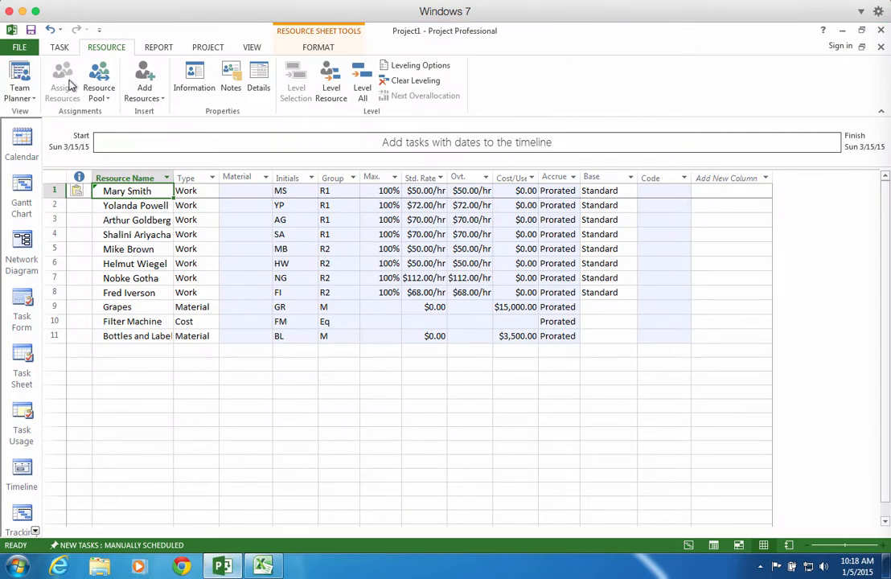
{"action": "left_click", "coordinate": [59, 47]}
{"action": "left_click", "coordinate": [17, 77]}
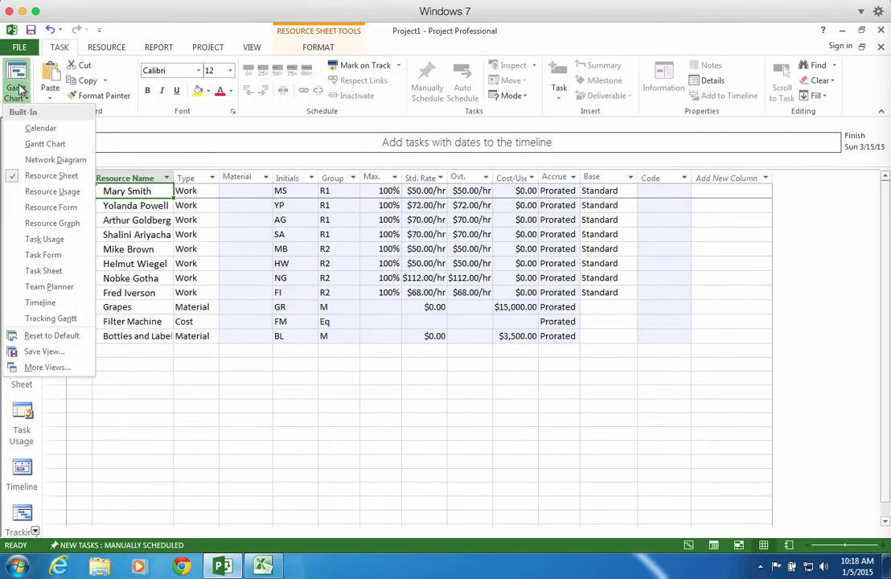
{"action": "left_click", "coordinate": [18, 72]}
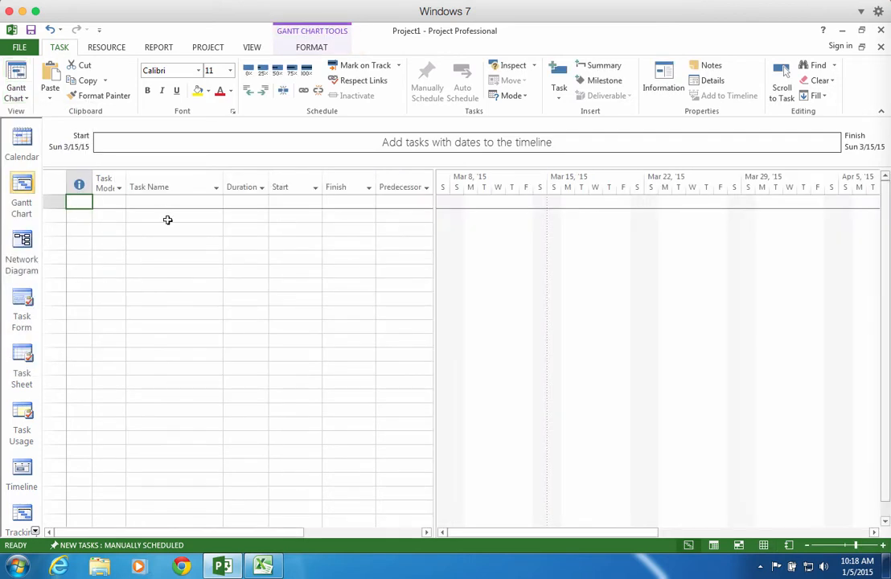
Step: Paste the copied task names from the first Task Name cell down and widen the Task Name column to fit them
{"action": "left_click", "coordinate": [154, 203]}
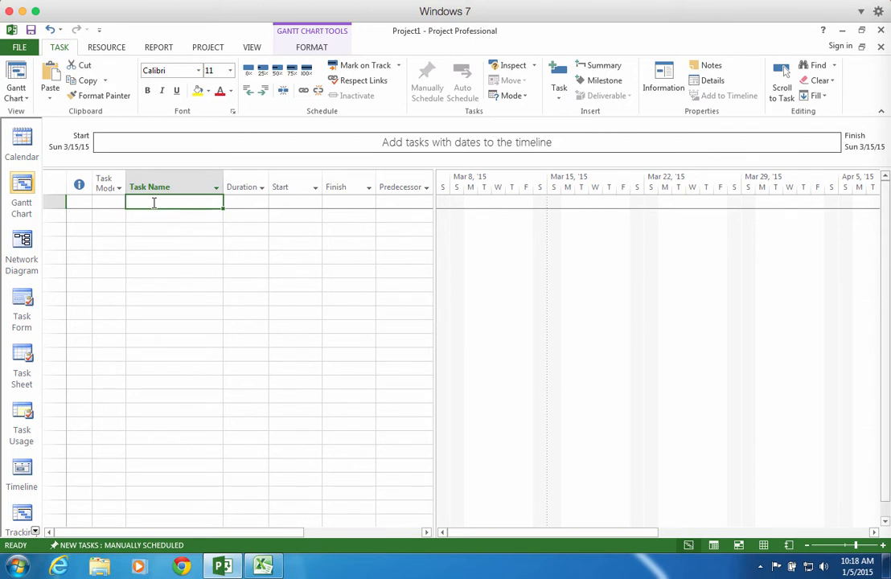
{"action": "right_click", "coordinate": [154, 203]}
{"action": "left_click", "coordinate": [178, 246]}
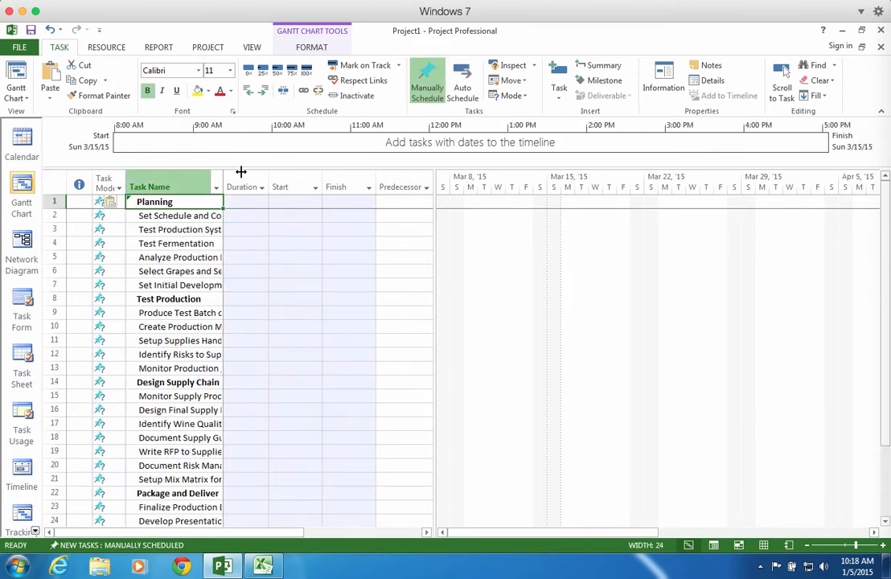
{"action": "left_click_drag", "start_coordinate": [240, 171], "coordinate": [292, 177]}
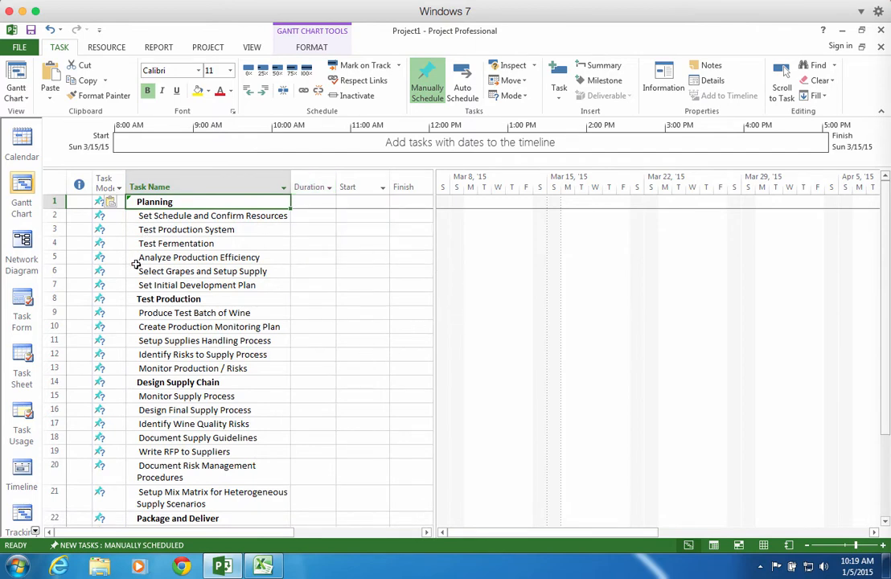
Step: Set the task mode of all imported tasks to Auto Scheduled
{"action": "left_click", "coordinate": [103, 179]}
{"action": "left_click", "coordinate": [119, 201]}
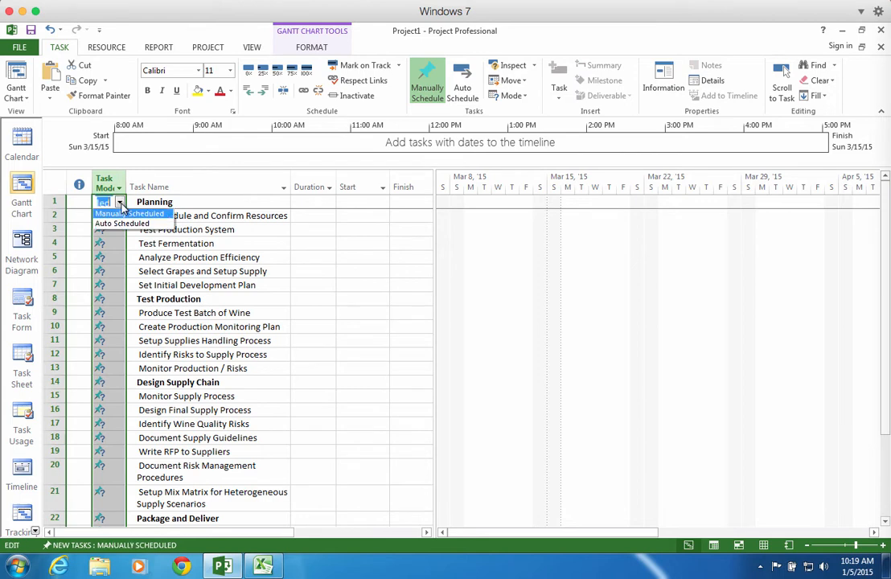
{"action": "left_click", "coordinate": [117, 223]}
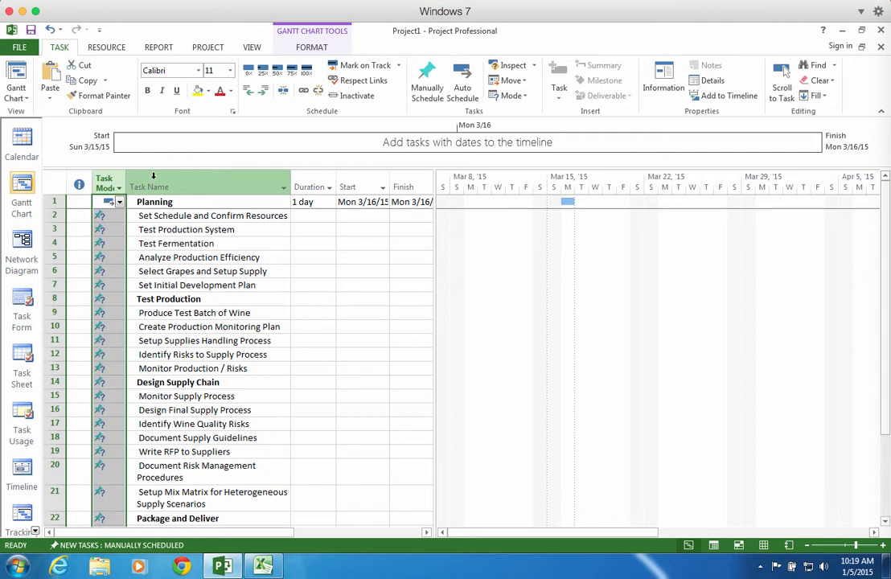
{"action": "left_click", "coordinate": [463, 81]}
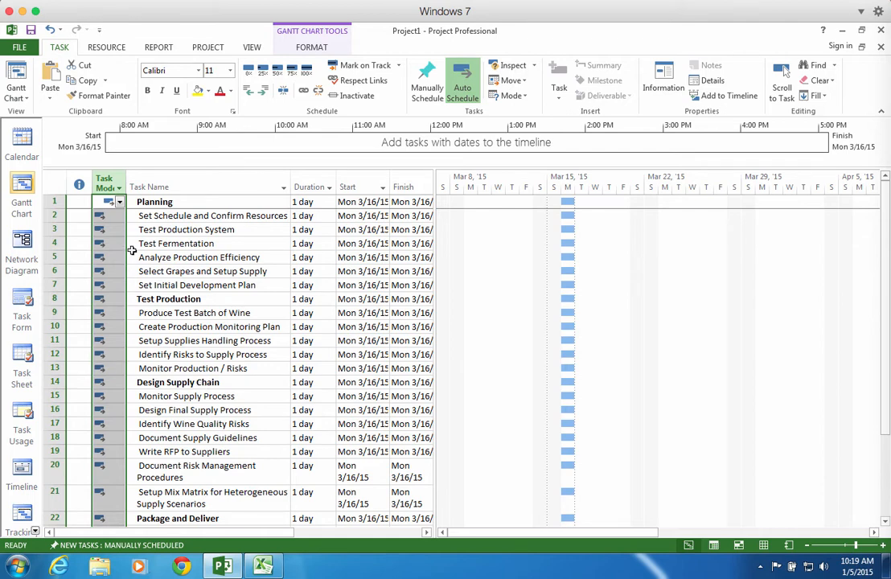
Step: Indent tasks 2 to 7, Set Schedule and Confirm Resources through Set Initial Development Plan, as subtasks of Planning
{"action": "left_click", "coordinate": [53, 215]}
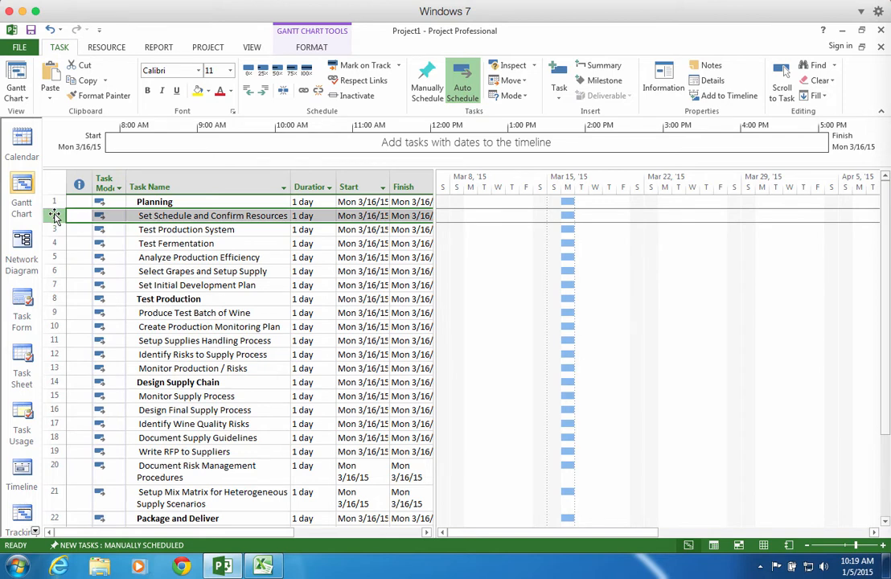
{"action": "mouse_move", "coordinate": [53, 215]}
{"action": "left_mouse_down"}
{"action": "mouse_move", "coordinate": [54, 259]}
{"action": "mouse_move", "coordinate": [56, 215]}
{"action": "left_mouse_up"}
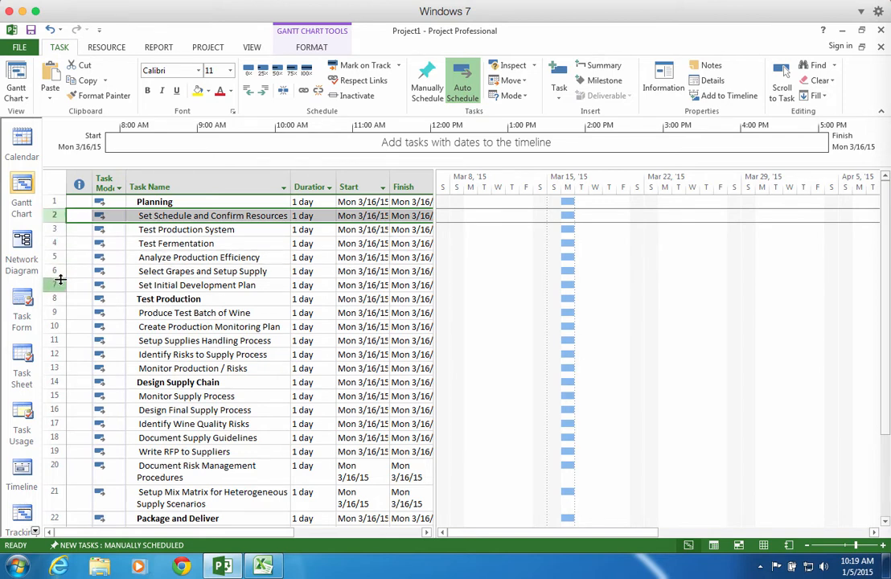
{"action": "left_click", "coordinate": [54, 285], "text": "shift"}
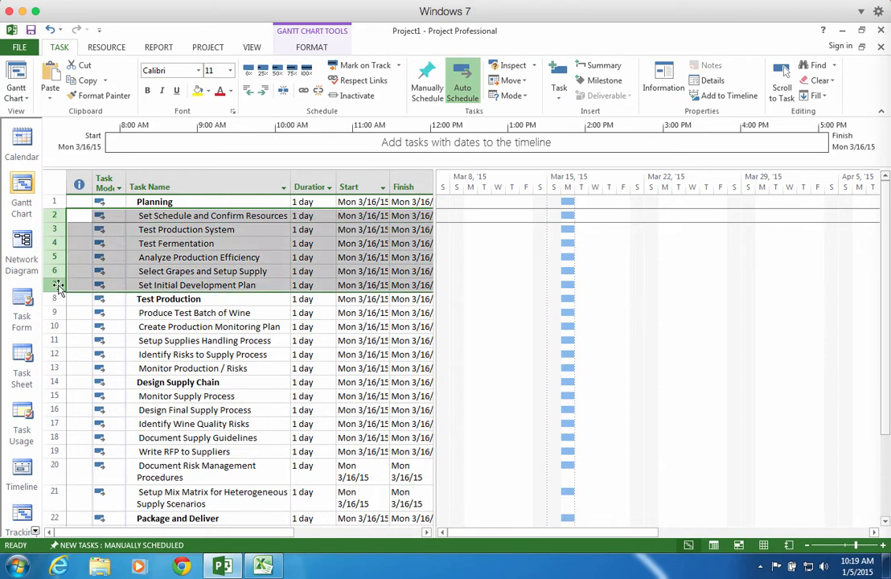
{"action": "left_click", "coordinate": [263, 91]}
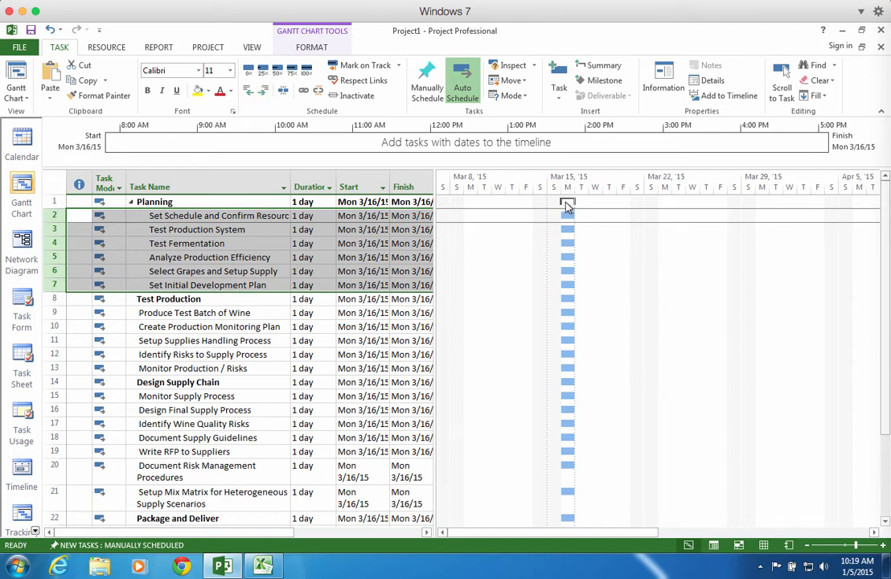
Step: Indent tasks 9 to 13, Produce Test Batch of Wine through Monitor Production / Risks, as subtasks of Test Production
{"action": "left_click", "coordinate": [54, 313]}
{"action": "left_click", "coordinate": [54, 368], "text": "shift"}
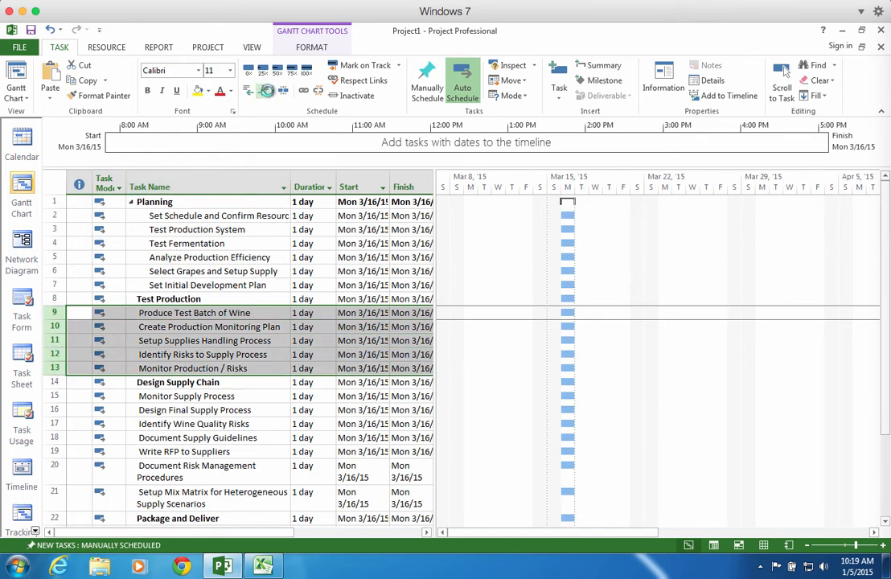
{"action": "left_click", "coordinate": [265, 91]}
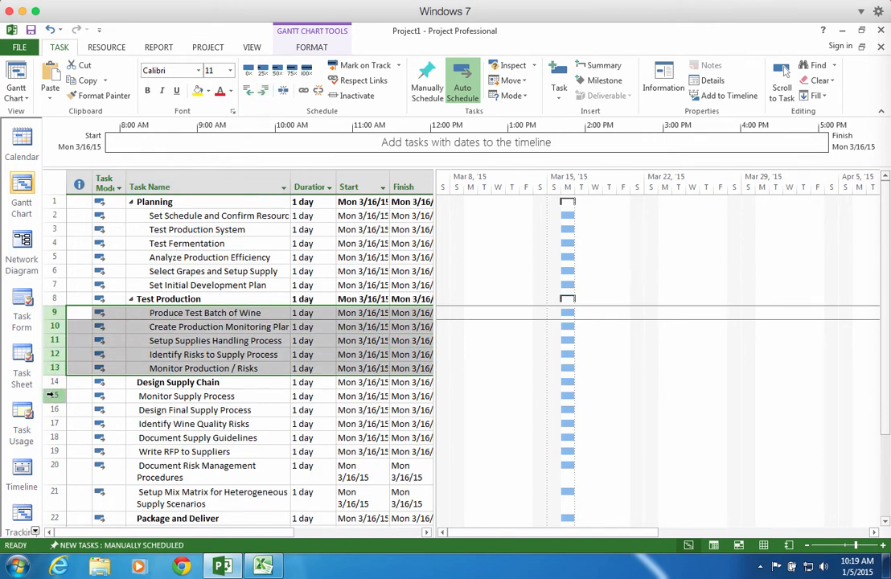
Step: Indent tasks 15 to 21, from Monitor Supply Process through the Setup Mix Matrix task, as subtasks of Design Supply Chain
{"action": "left_click", "coordinate": [52, 397]}
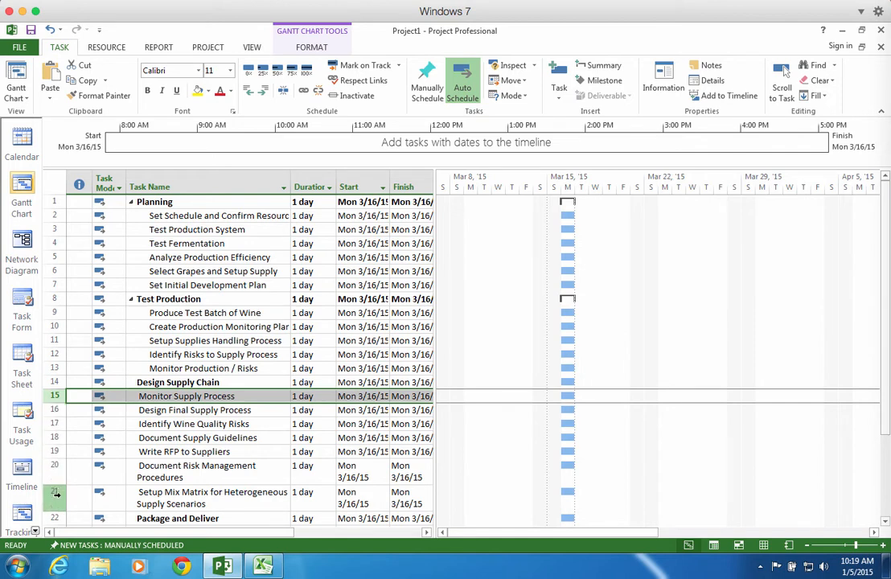
{"action": "left_click", "coordinate": [55, 492], "text": "shift"}
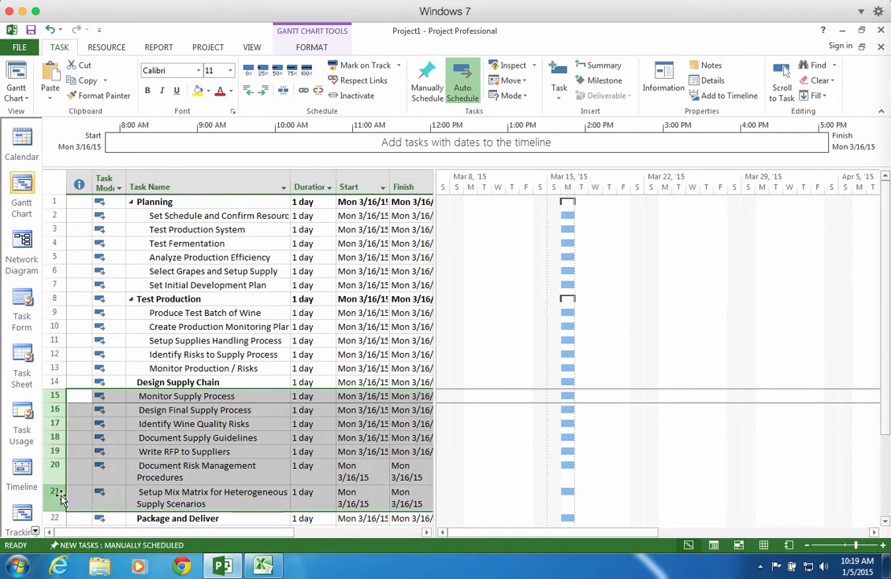
{"action": "left_click", "coordinate": [265, 91]}
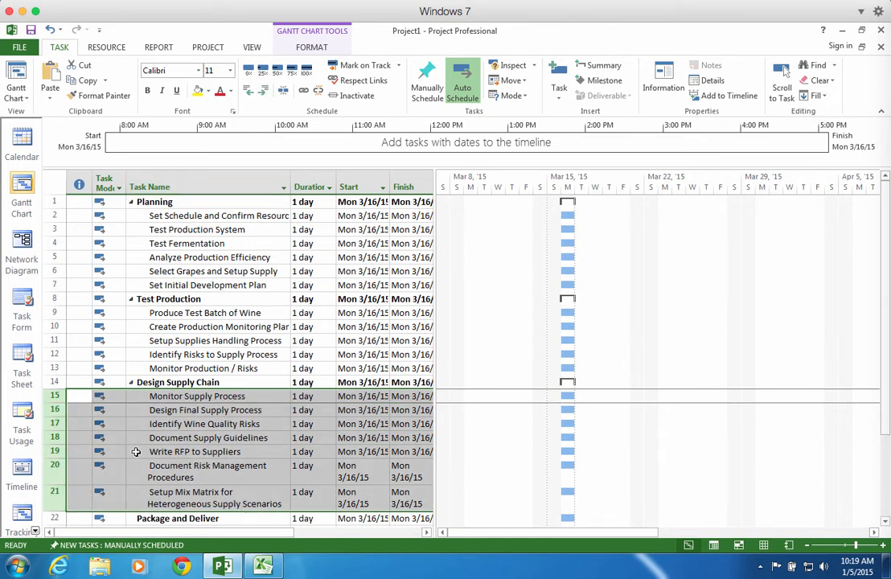
Step: Collapse the three finished summary tasks and indent Finalize Production Documentation and Develop Presentation to Client under Package and Deliver
{"action": "left_click", "coordinate": [131, 383]}
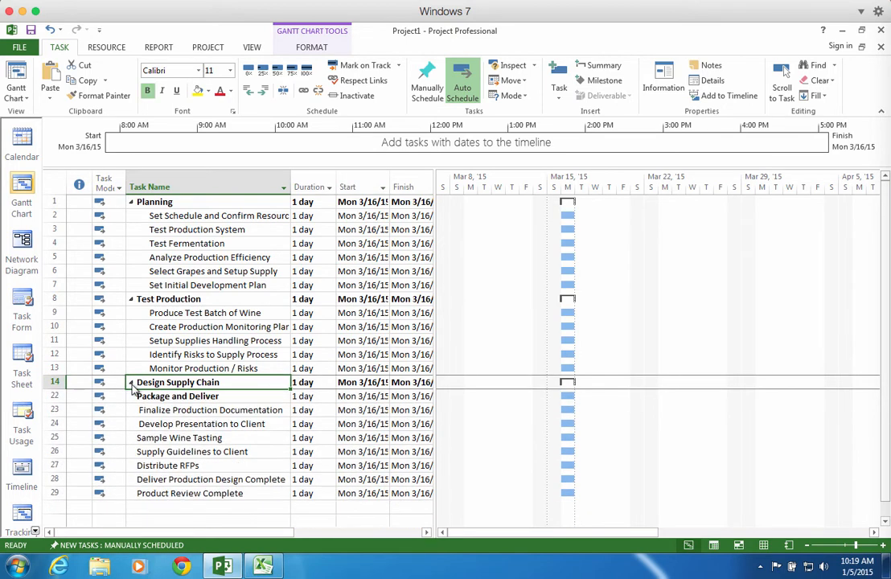
{"action": "left_click", "coordinate": [131, 300]}
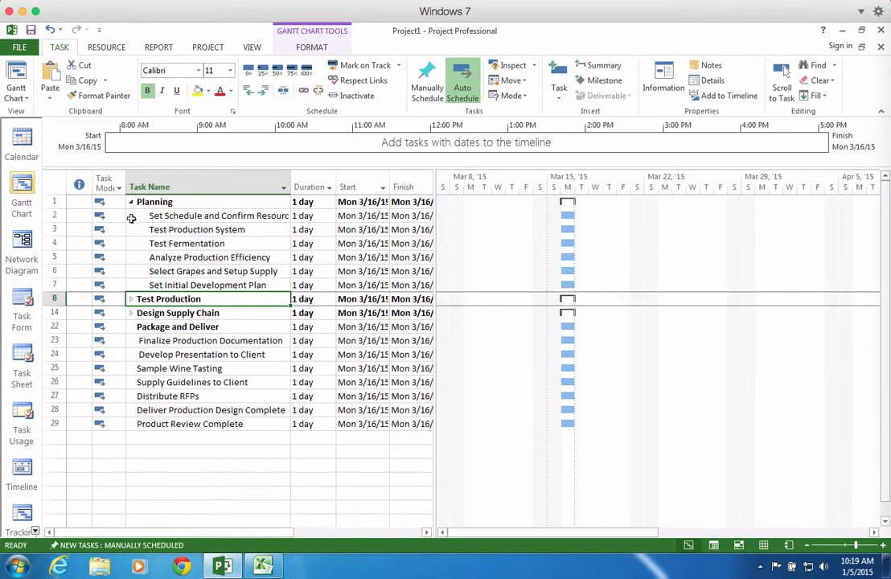
{"action": "left_click", "coordinate": [131, 202]}
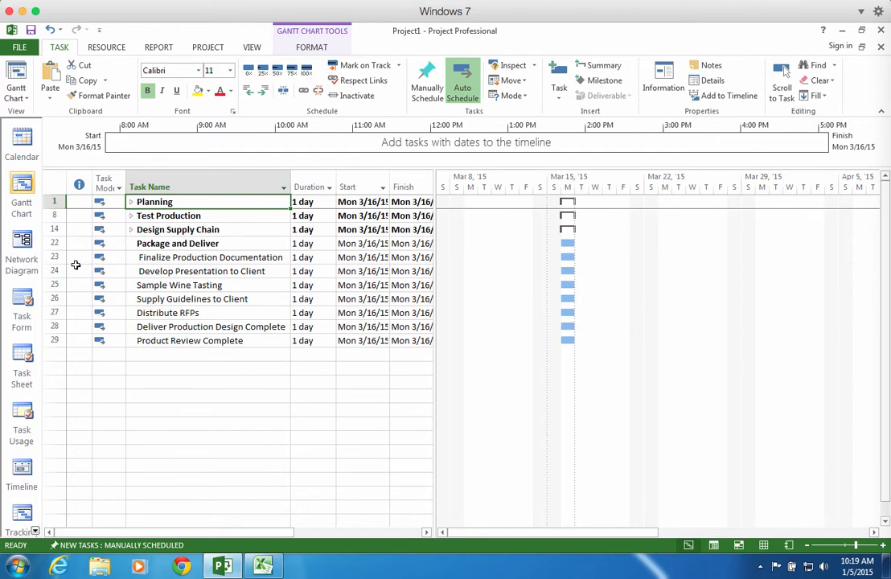
{"action": "left_click_drag", "start_coordinate": [55, 257], "coordinate": [54, 271]}
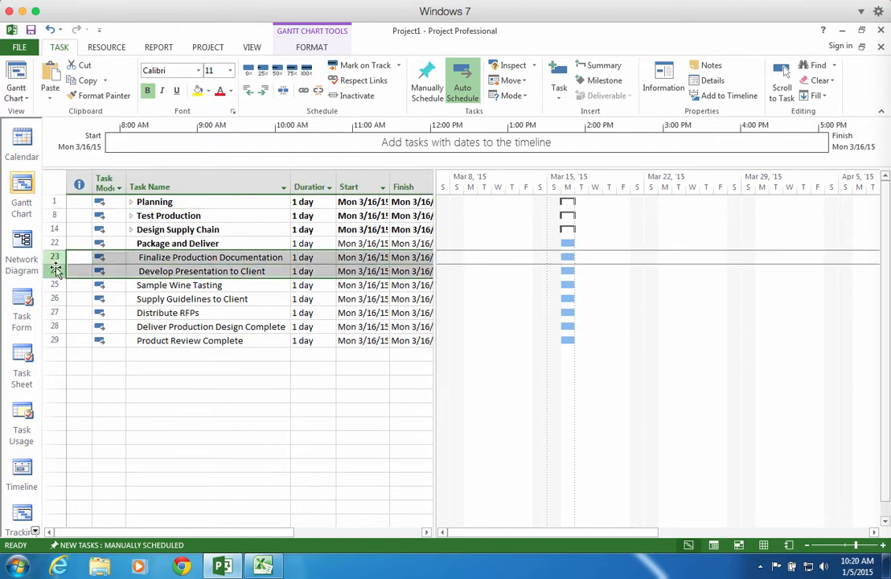
{"action": "left_click", "coordinate": [266, 91]}
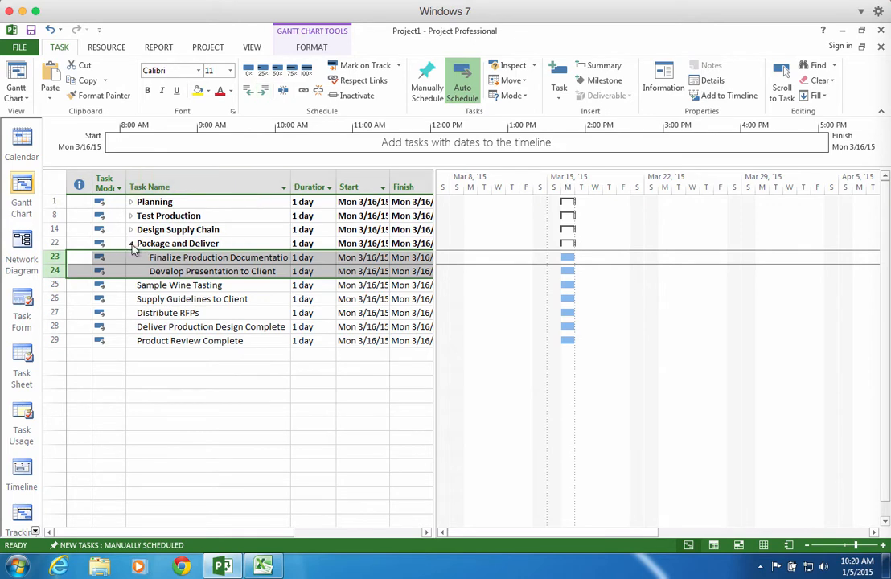
Step: Expand the Design Supply Chain, Test Production and Planning summary tasks to show their subtasks again
{"action": "left_click", "coordinate": [131, 243]}
{"action": "left_click", "coordinate": [131, 243]}
{"action": "left_click", "coordinate": [133, 229]}
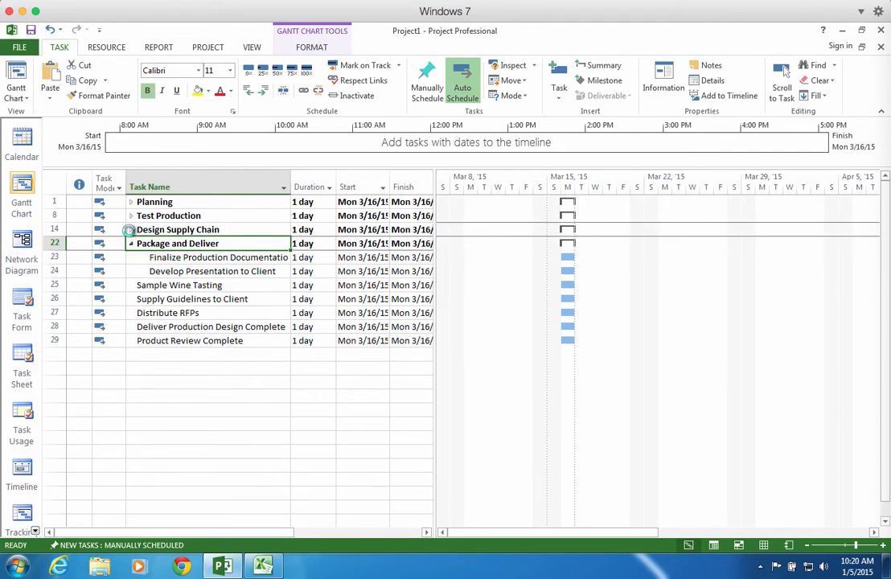
{"action": "left_click", "coordinate": [131, 216]}
{"action": "left_click", "coordinate": [132, 203]}
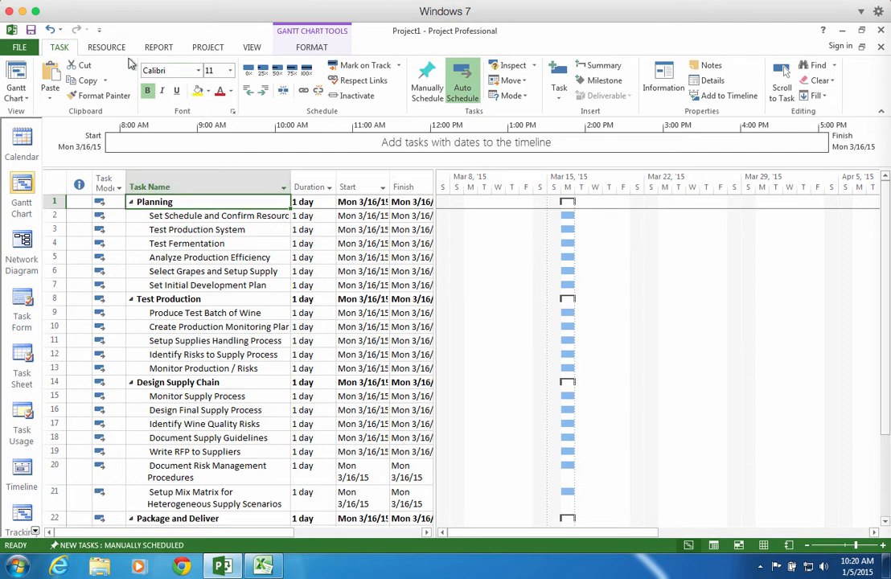
Step: Add a nonworking exception named St Patrick's Day on March 16, 2015 to the Standard project calendar
{"action": "left_click", "coordinate": [98, 48]}
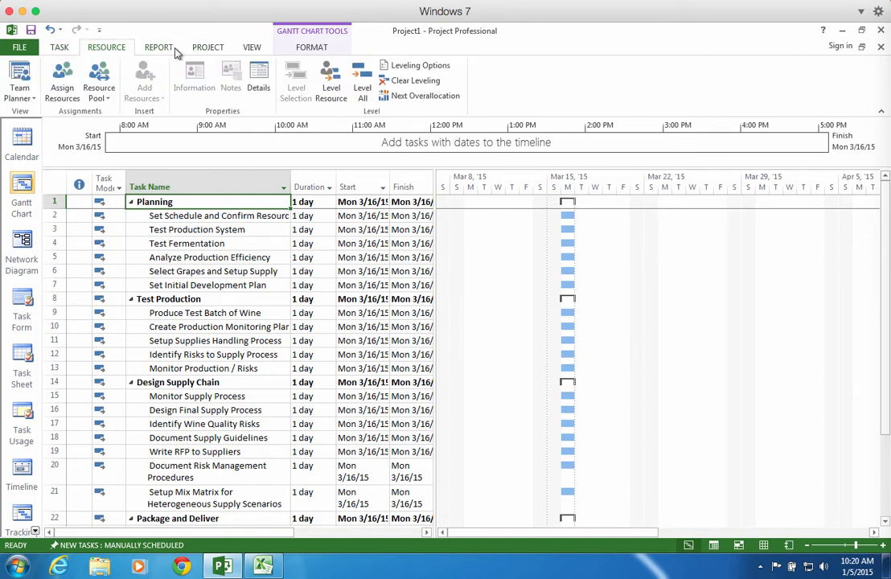
{"action": "left_click", "coordinate": [202, 50]}
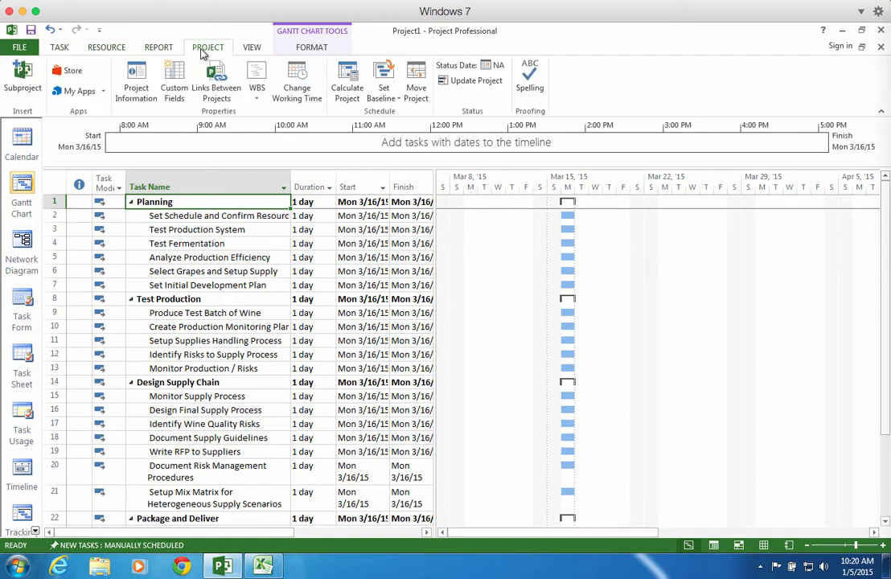
{"action": "left_click", "coordinate": [297, 81]}
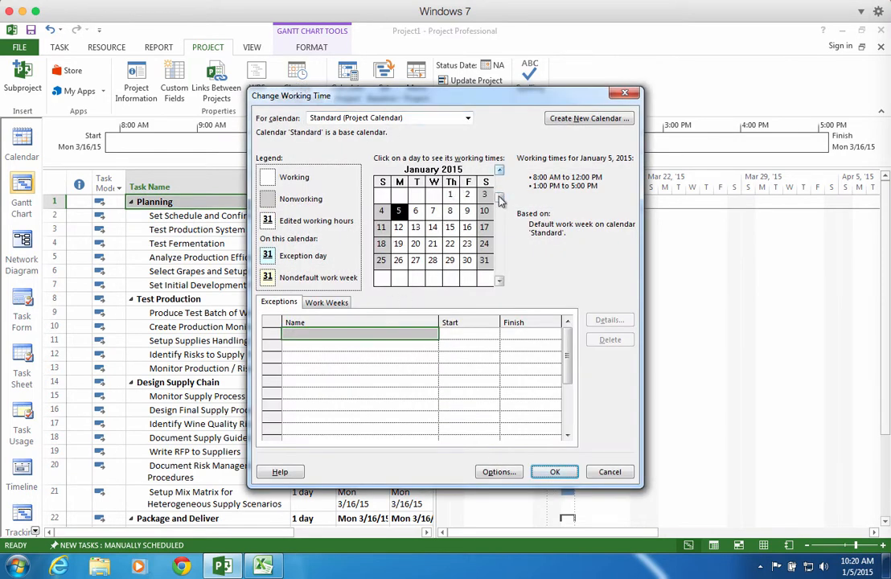
{"action": "scroll", "coordinate": [499, 200], "scroll_direction": "down", "scroll_amount": 1}
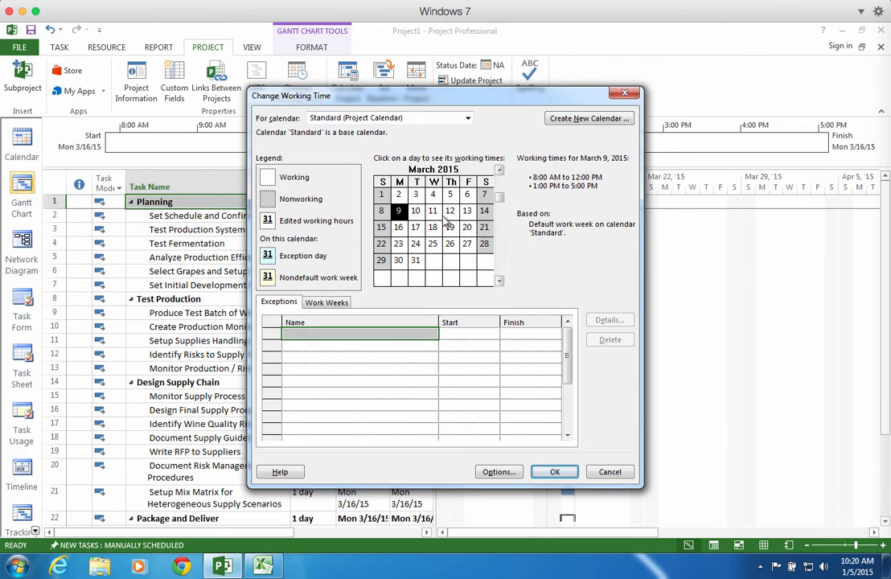
{"action": "left_click", "coordinate": [399, 228]}
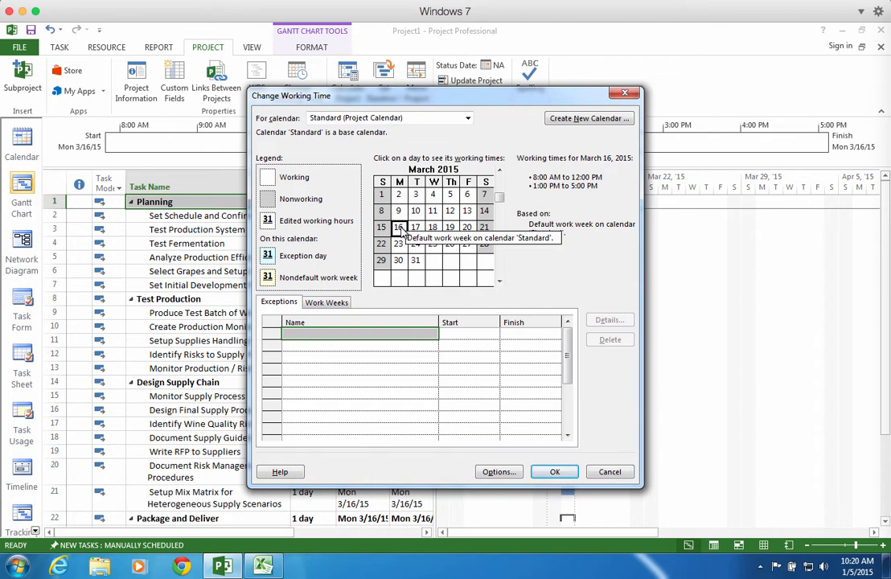
{"action": "left_click", "coordinate": [317, 337]}
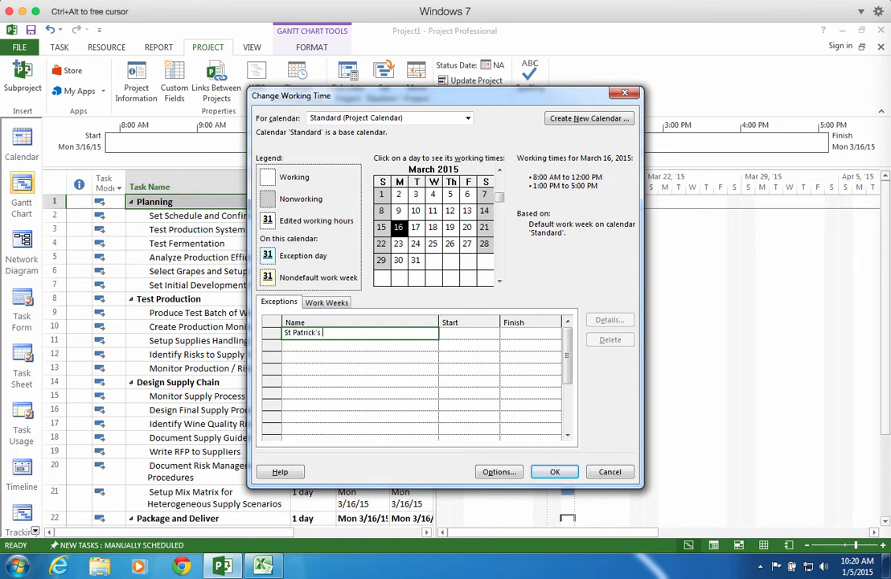
{"action": "key", "text": "Return"}
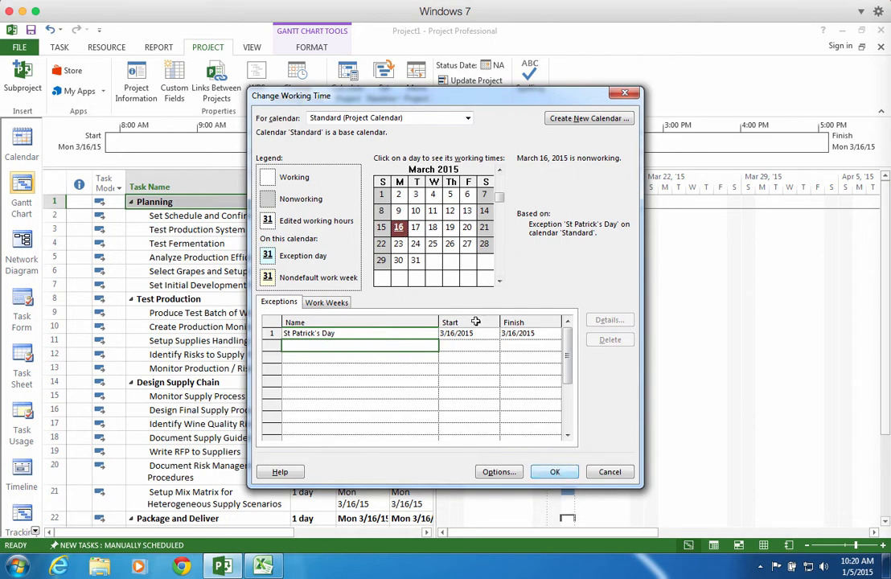
{"action": "left_click", "coordinate": [382, 227]}
{"action": "left_click", "coordinate": [398, 230]}
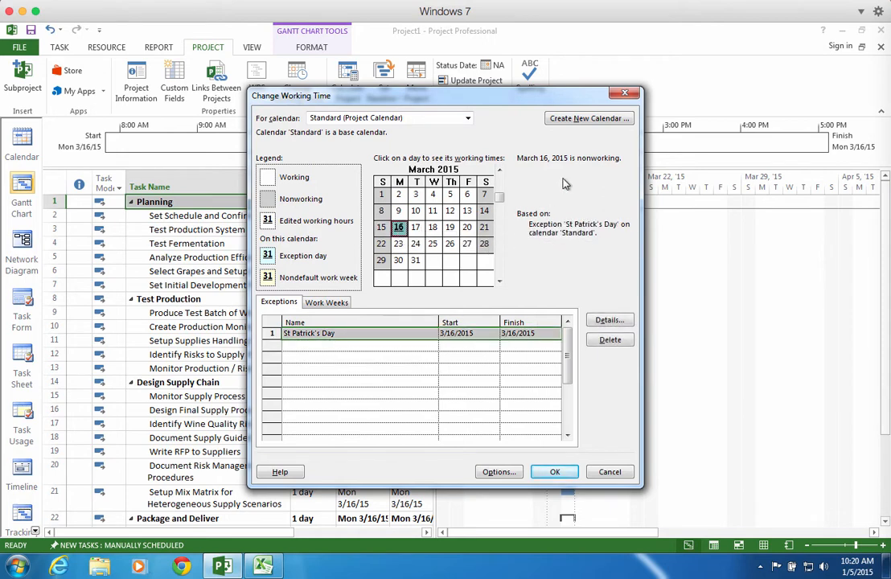
{"action": "left_click", "coordinate": [556, 472]}
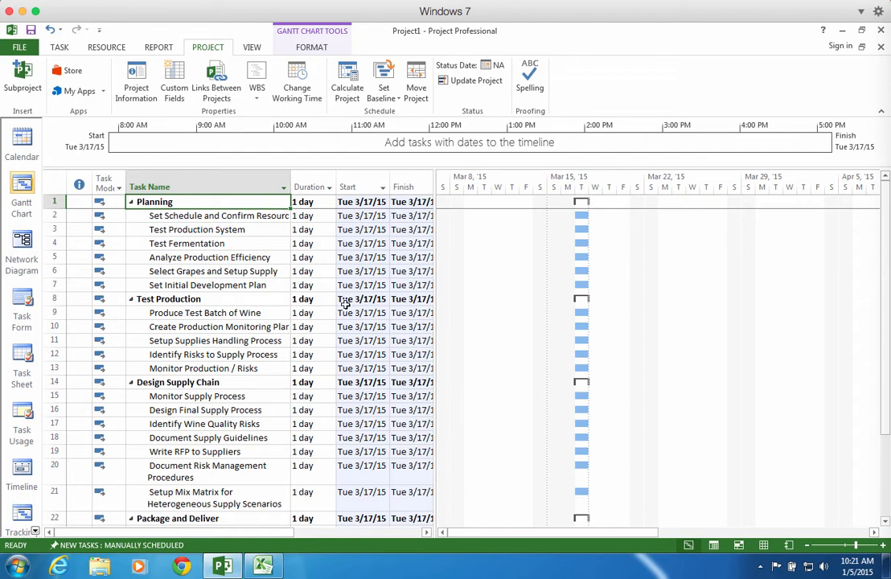
Step: Switch to the Excel workbook and copy the task durations in B2:B30 of the Tasks sheet
{"action": "mouse_move", "coordinate": [261, 568]}
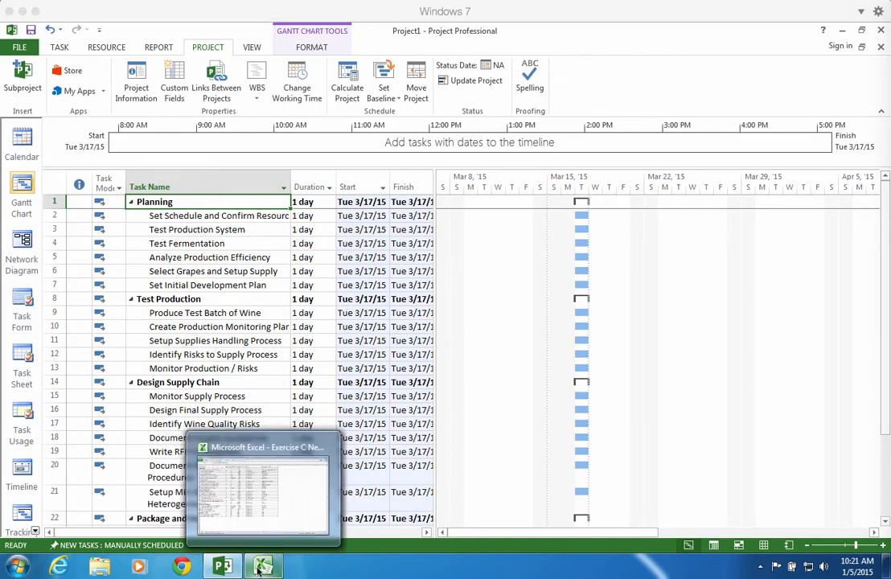
{"action": "left_click", "coordinate": [229, 496]}
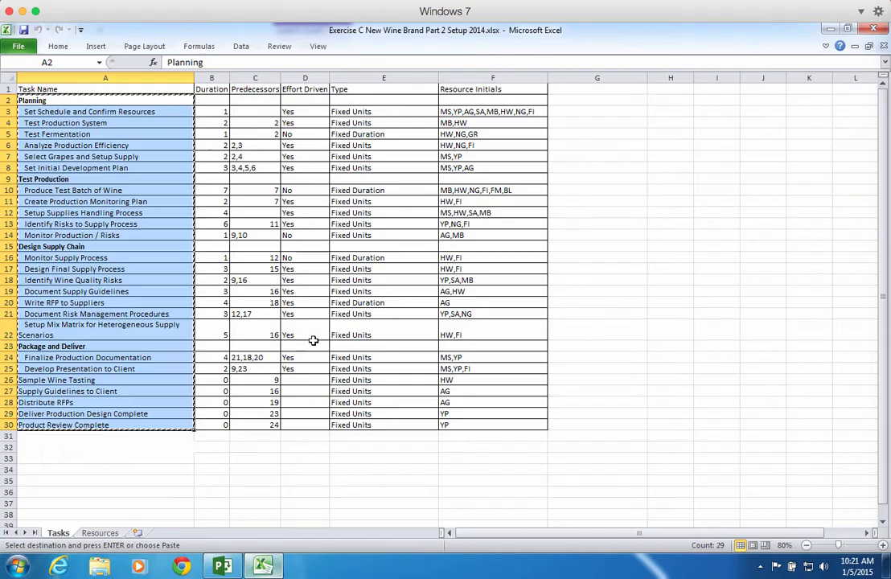
{"action": "left_click_drag", "start_coordinate": [212, 100], "coordinate": [214, 424]}
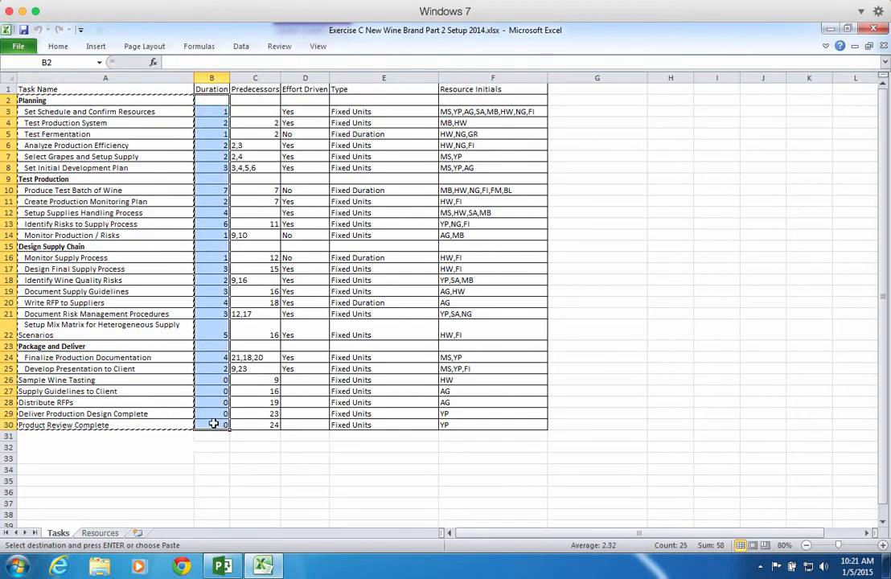
{"action": "right_click", "coordinate": [214, 424]}
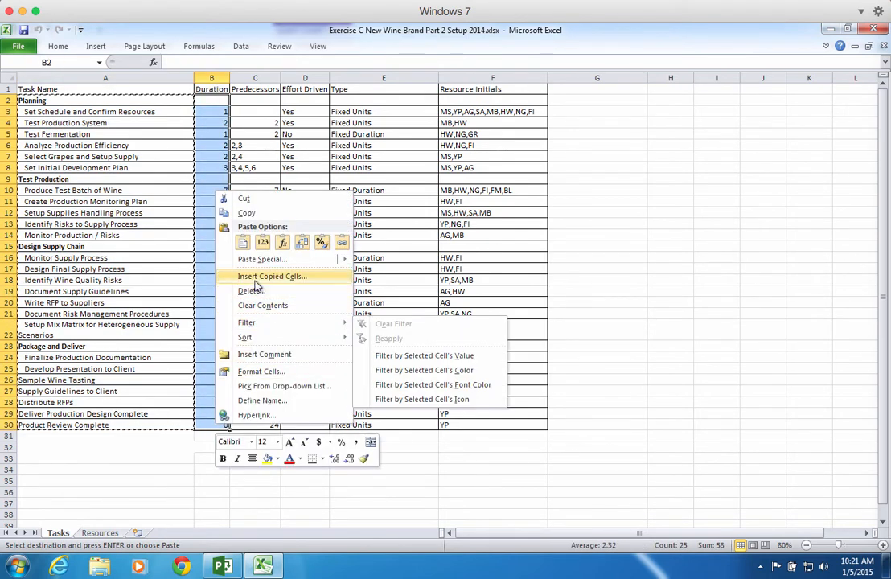
{"action": "left_click", "coordinate": [253, 212]}
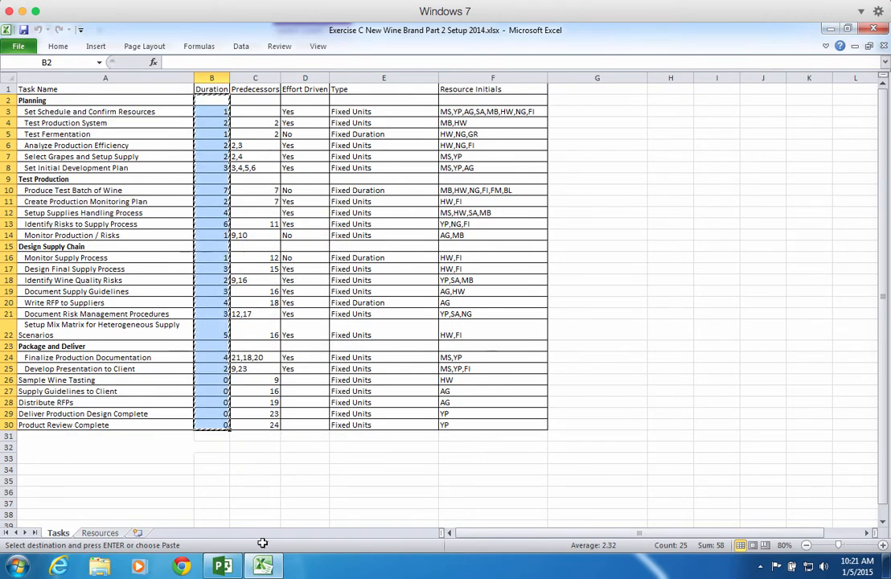
Step: Switch to Microsoft Project and set the project's scheduling options so that duration is entered in weeks
{"action": "left_click", "coordinate": [226, 568]}
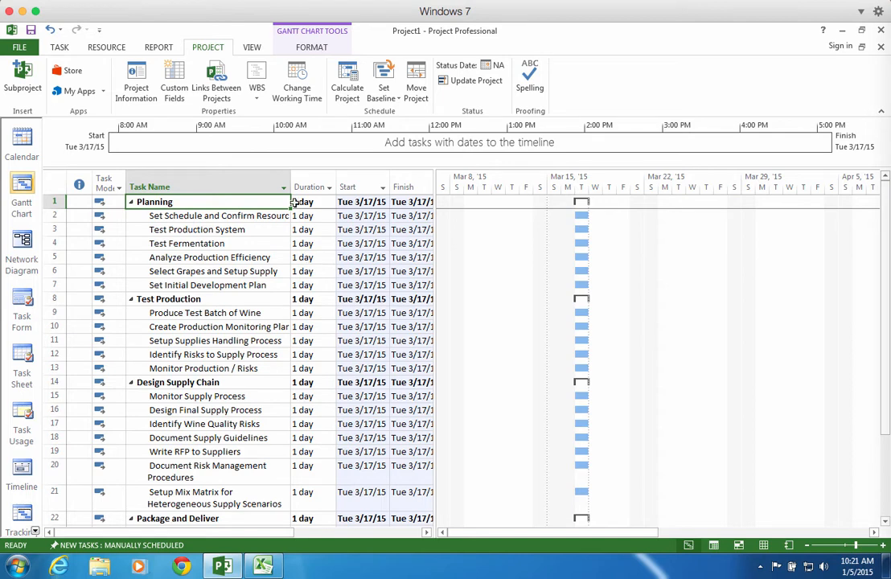
{"action": "left_click", "coordinate": [297, 86]}
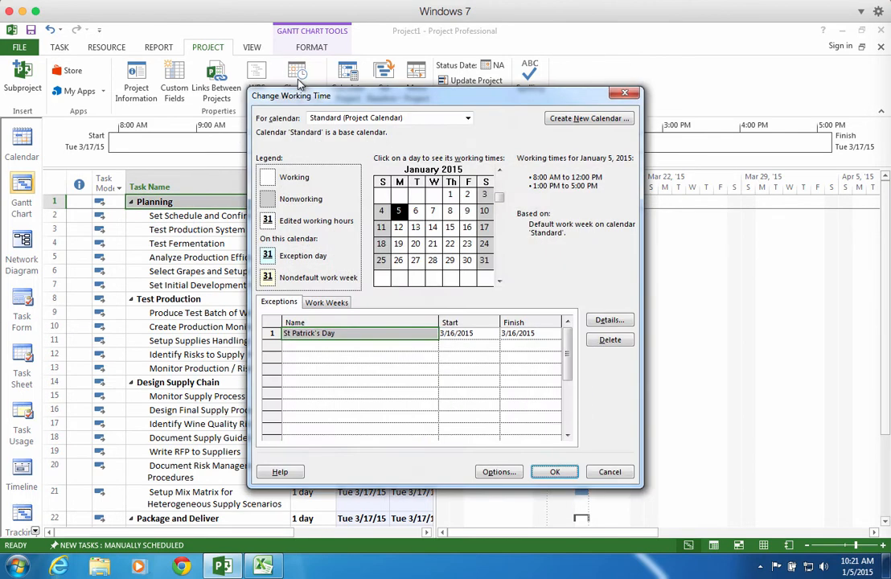
{"action": "left_click", "coordinate": [498, 472]}
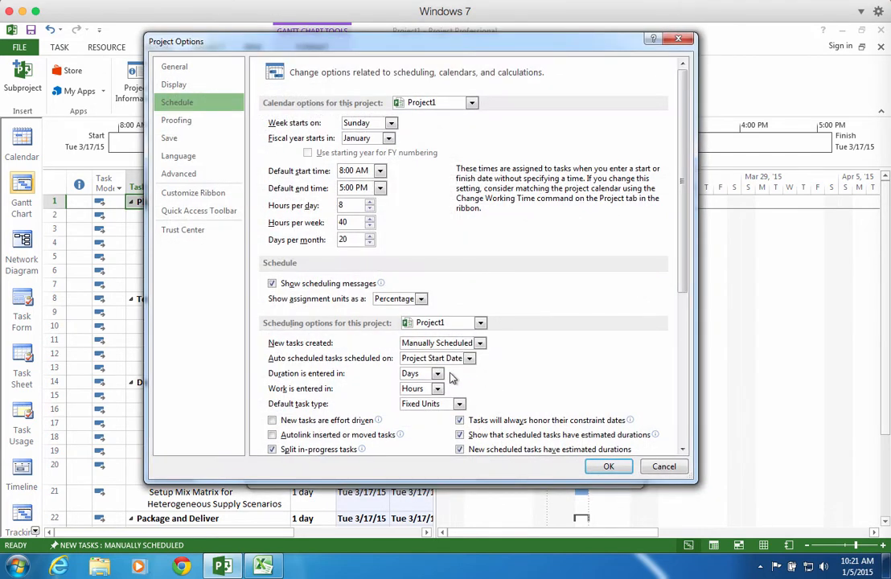
{"action": "left_click", "coordinate": [410, 373]}
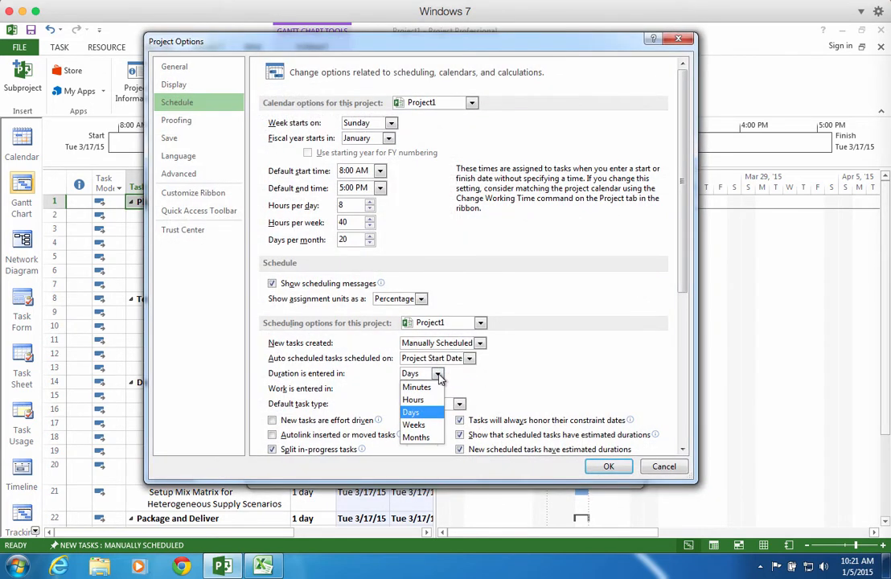
{"action": "left_click", "coordinate": [413, 425]}
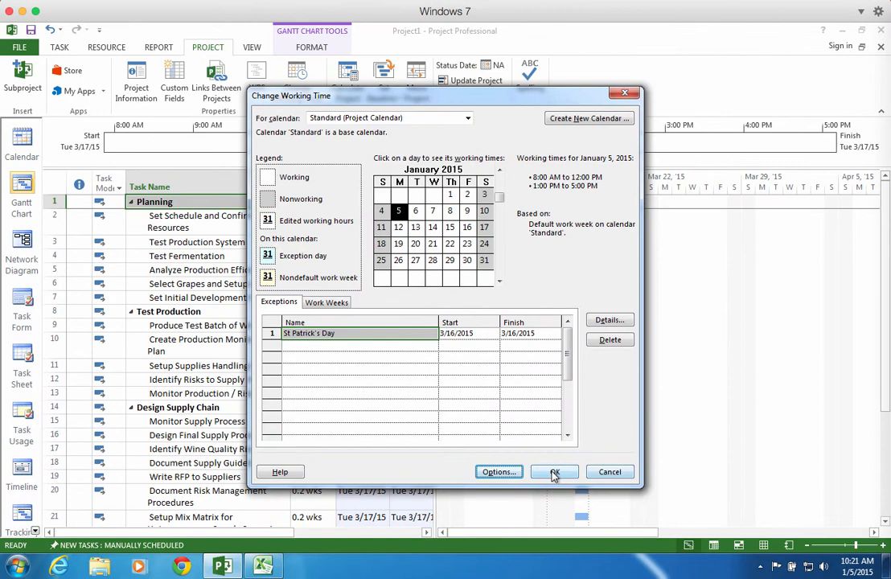
{"action": "left_click", "coordinate": [553, 475]}
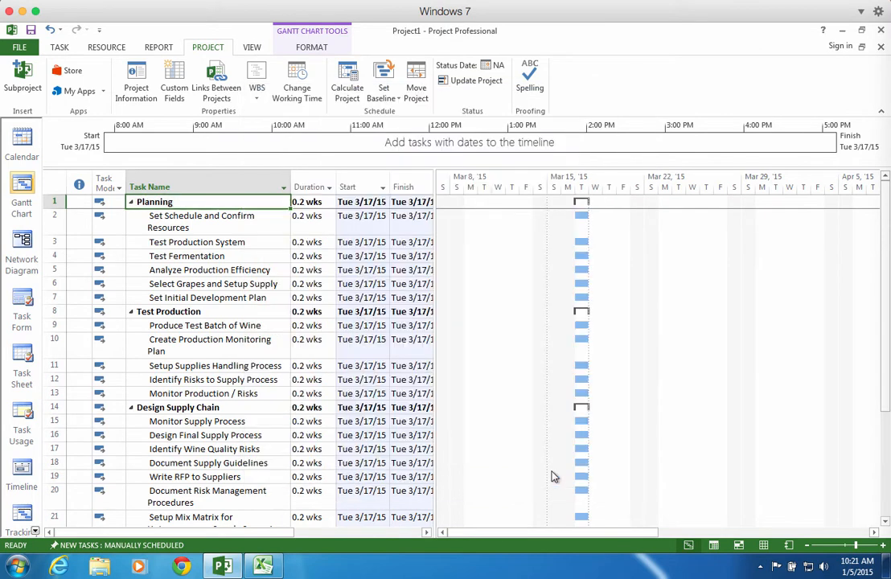
Step: Paste the copied durations into the Duration column starting at the Planning task, and postpone the Parallels Desktop update
{"action": "left_click", "coordinate": [317, 202]}
{"action": "key", "text": "ctrl+v"}
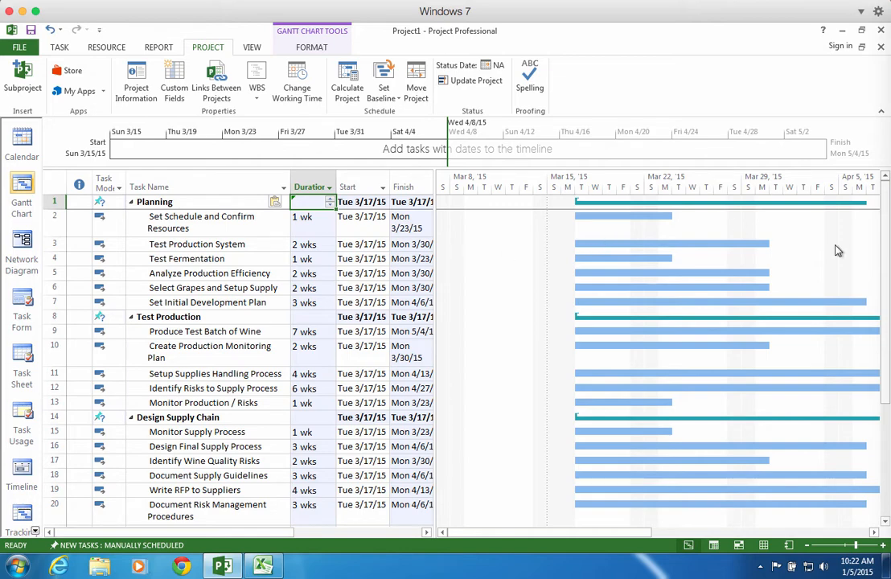
{"action": "left_click_drag", "start_coordinate": [885, 371], "coordinate": [887, 506]}
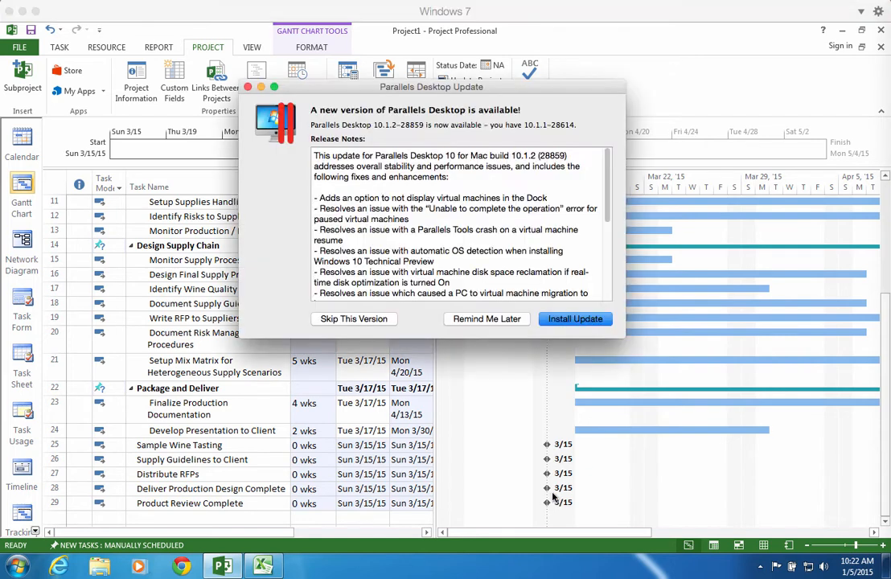
{"action": "left_click", "coordinate": [475, 320]}
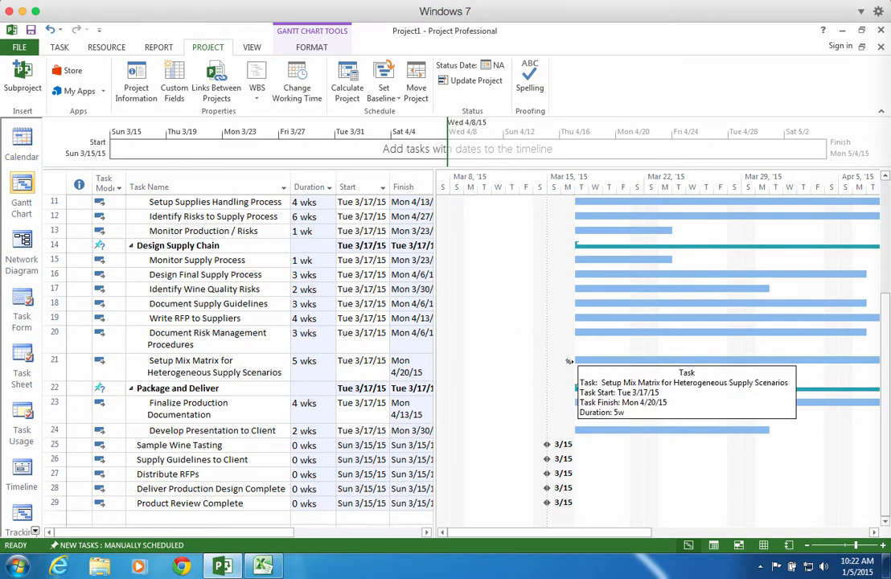
Step: Switch to the Excel workbook and copy the task predecessors in C2:C30 of the Tasks sheet
{"action": "key", "text": "super"}
{"action": "left_click", "coordinate": [263, 568]}
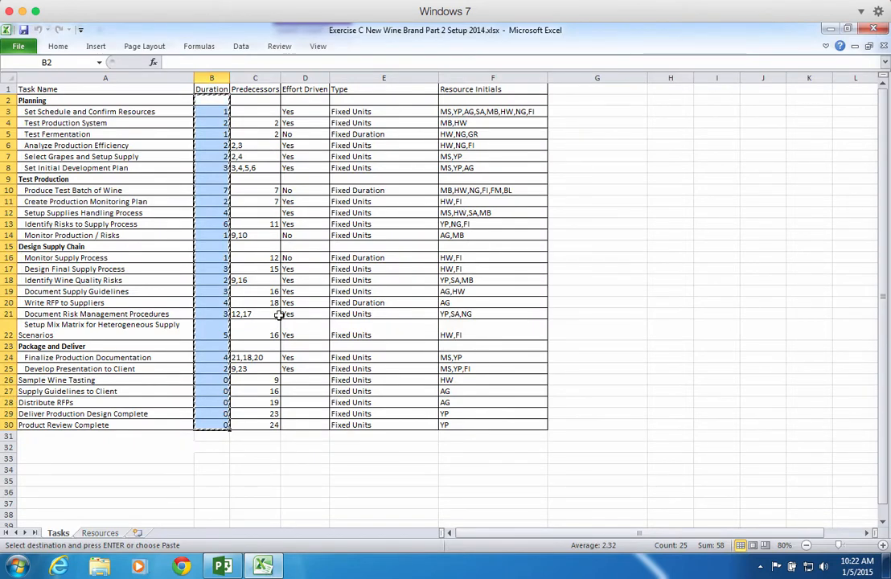
{"action": "left_click_drag", "start_coordinate": [256, 103], "coordinate": [269, 419]}
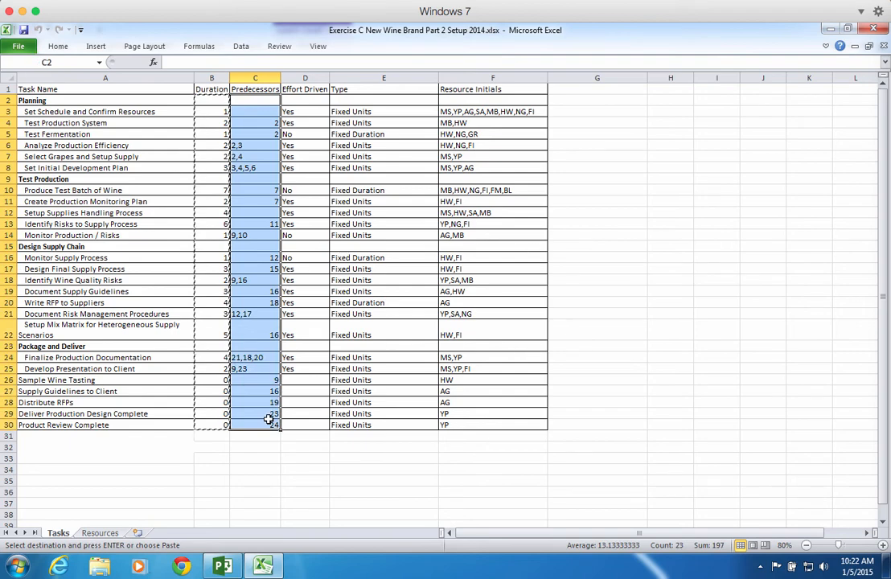
{"action": "key", "text": "ctrl+c"}
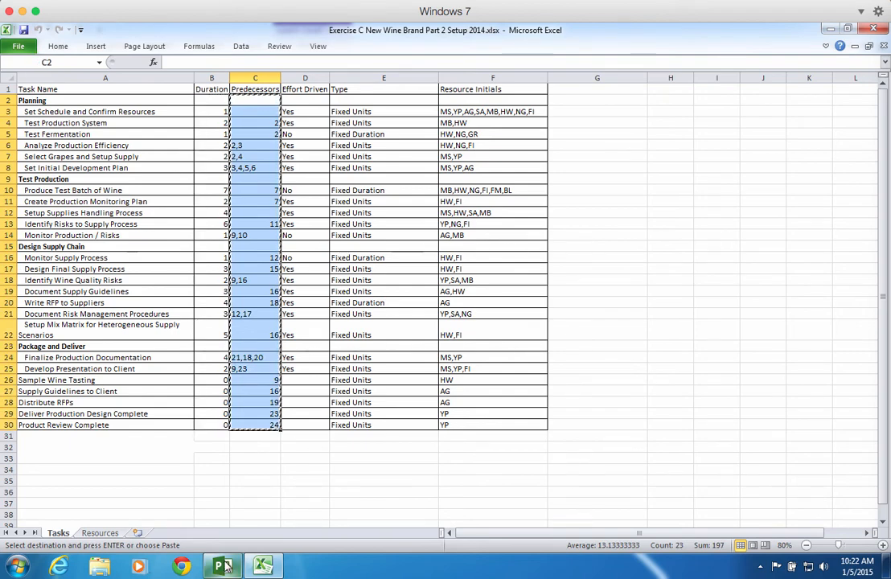
Step: Switch to Microsoft Project, widen the task table, and paste the predecessors into the Predecessors column starting at Planning
{"action": "key", "text": "alt+Tab"}
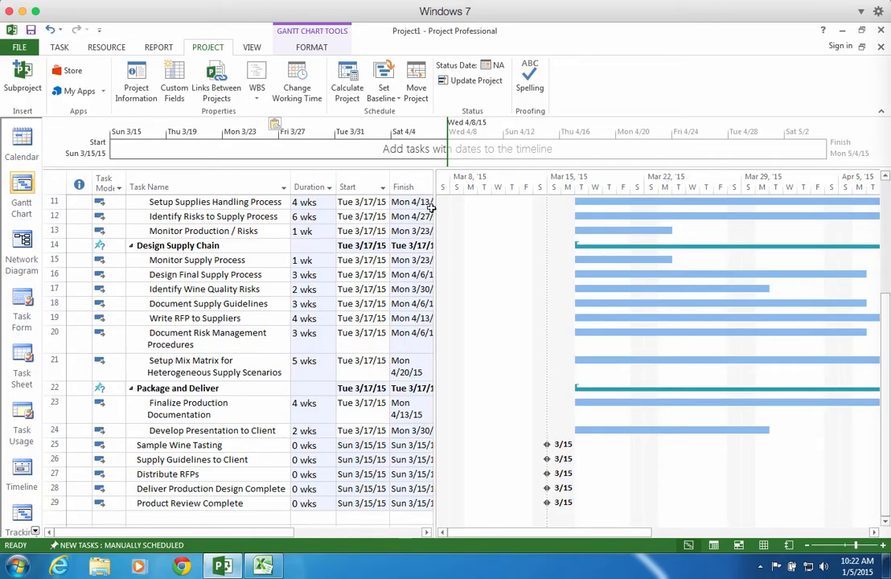
{"action": "left_click_drag", "start_coordinate": [433, 207], "coordinate": [537, 213]}
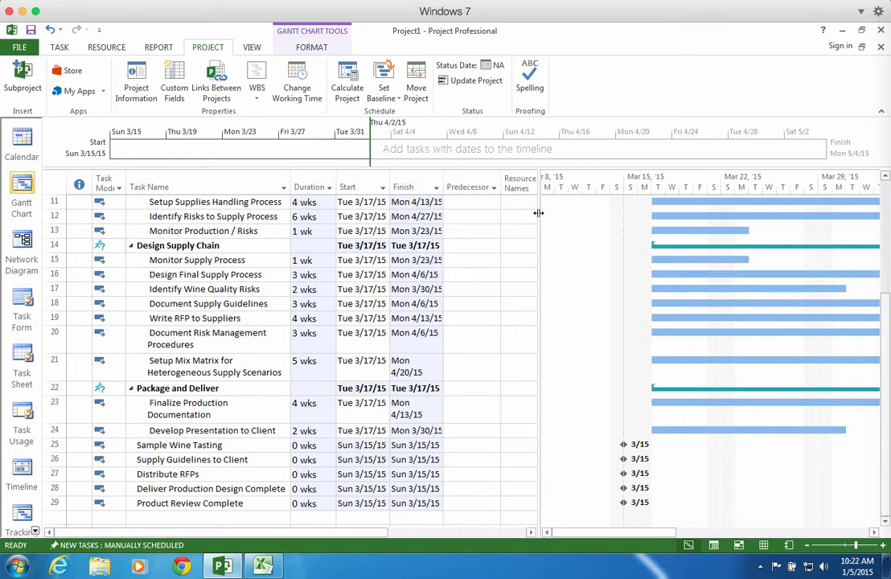
{"action": "scroll", "coordinate": [466, 212], "scroll_direction": "up", "scroll_amount": 4}
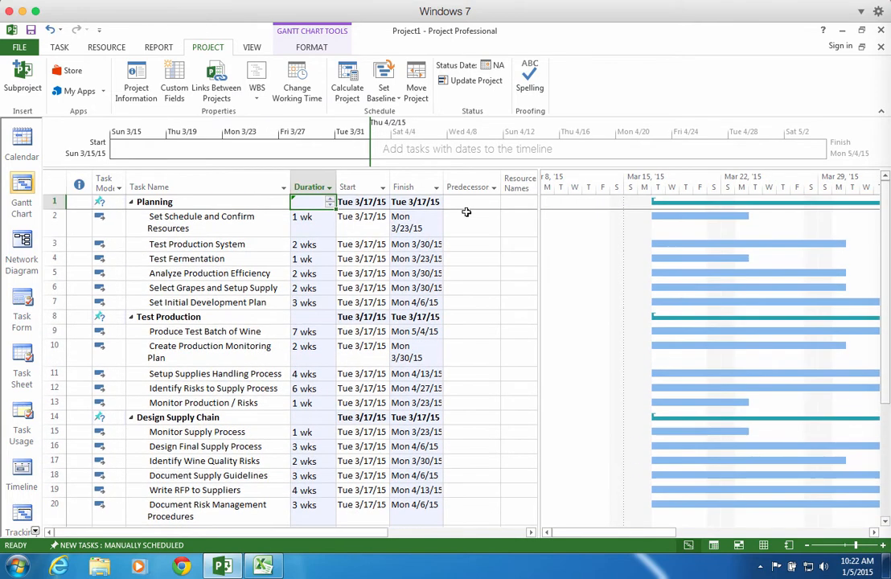
{"action": "left_click", "coordinate": [471, 203]}
{"action": "key", "text": "ctrl+v"}
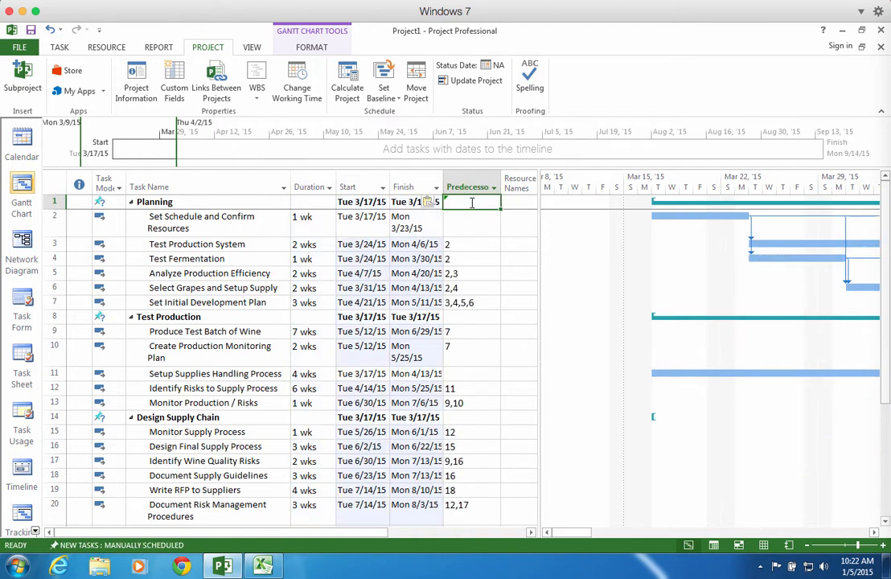
Step: Zoom the Gantt chart timescale to the entire project and review the linked tasks down to Product Review Complete
{"action": "right_click", "coordinate": [609, 176]}
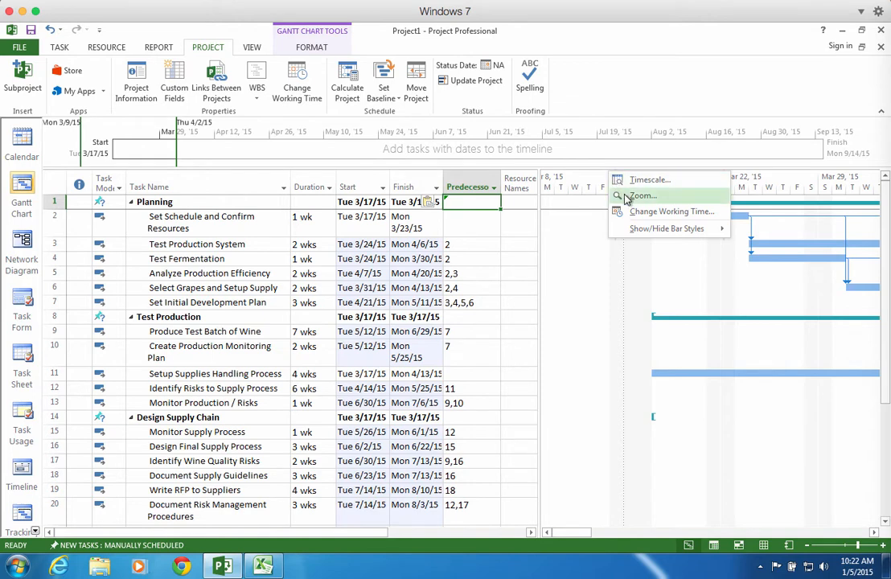
{"action": "left_click", "coordinate": [627, 197]}
{"action": "left_click", "coordinate": [370, 311]}
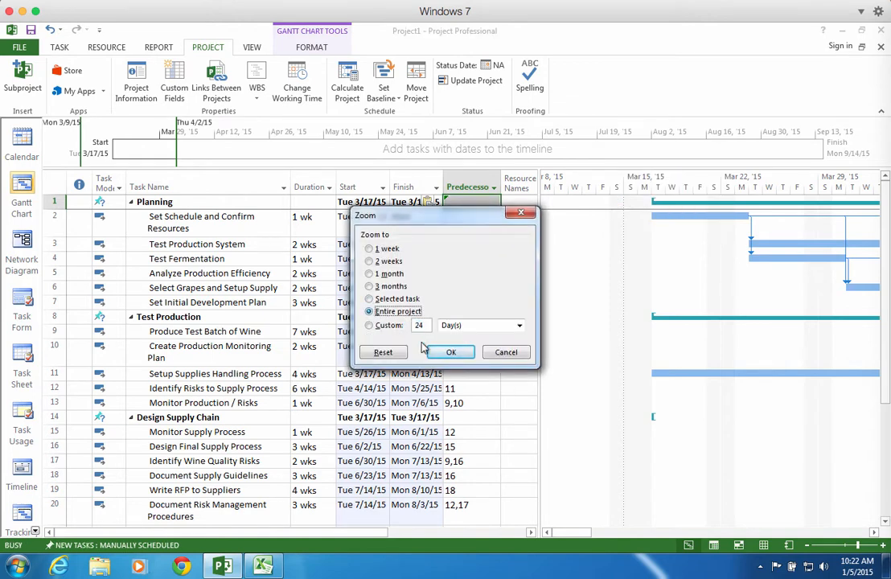
{"action": "left_click", "coordinate": [447, 353]}
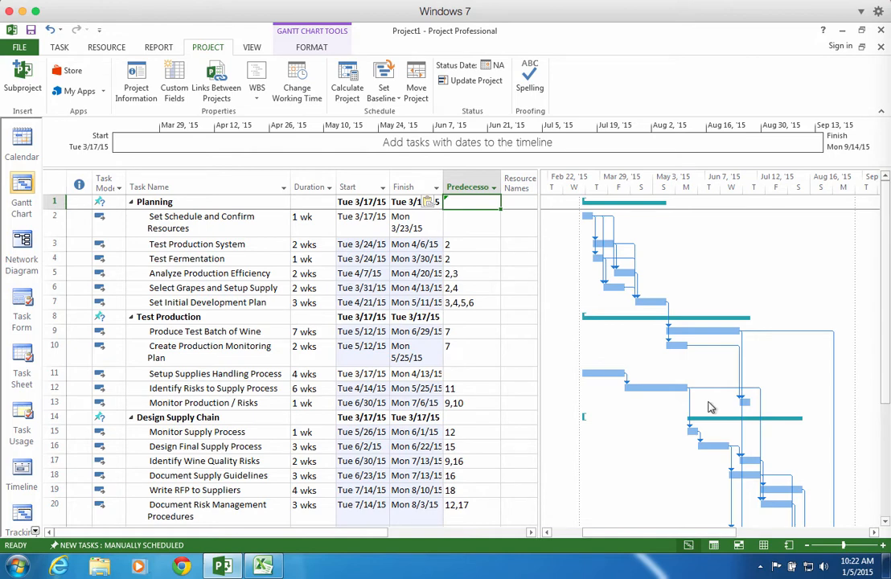
{"action": "left_click_drag", "start_coordinate": [885, 308], "coordinate": [882, 502]}
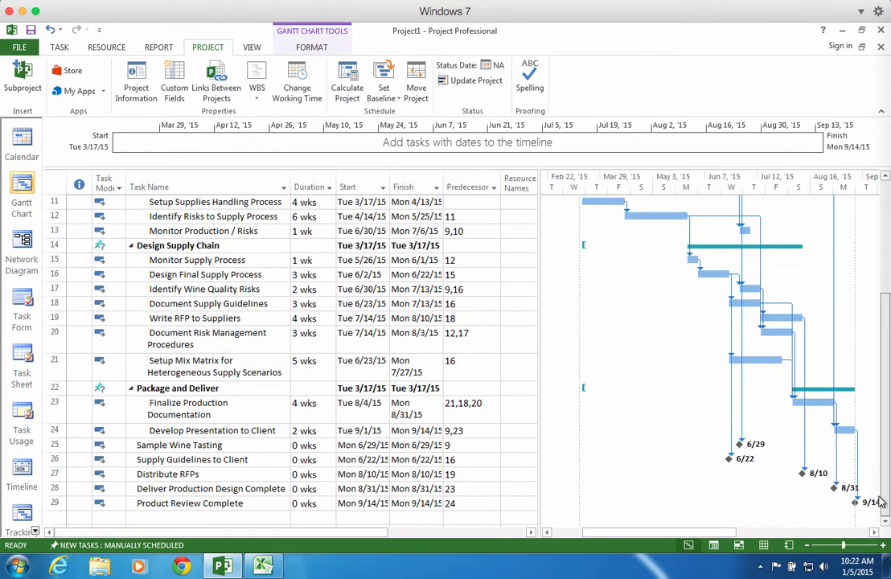
{"action": "left_click_drag", "start_coordinate": [882, 502], "coordinate": [888, 311]}
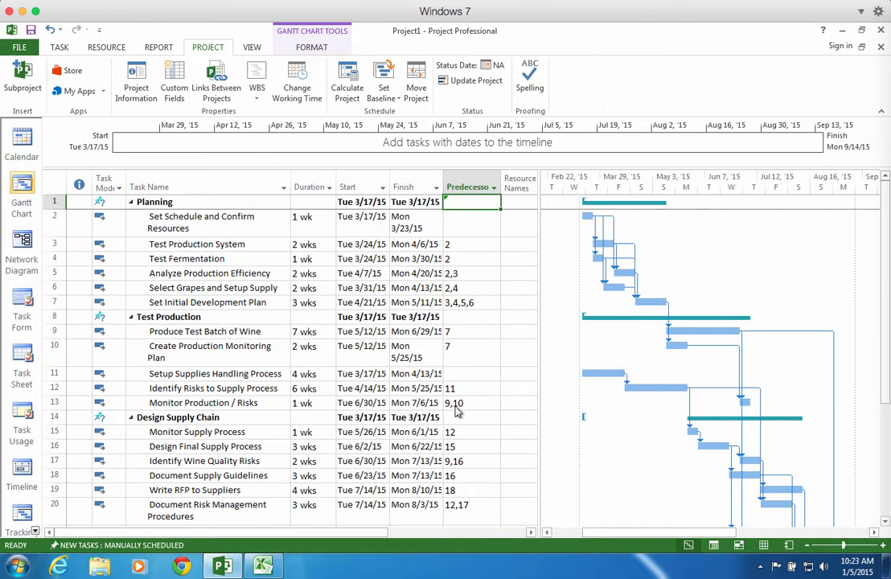
Step: Widen the task table further and change the Resource Names column to the Resource Initials field
{"action": "left_click", "coordinate": [263, 567]}
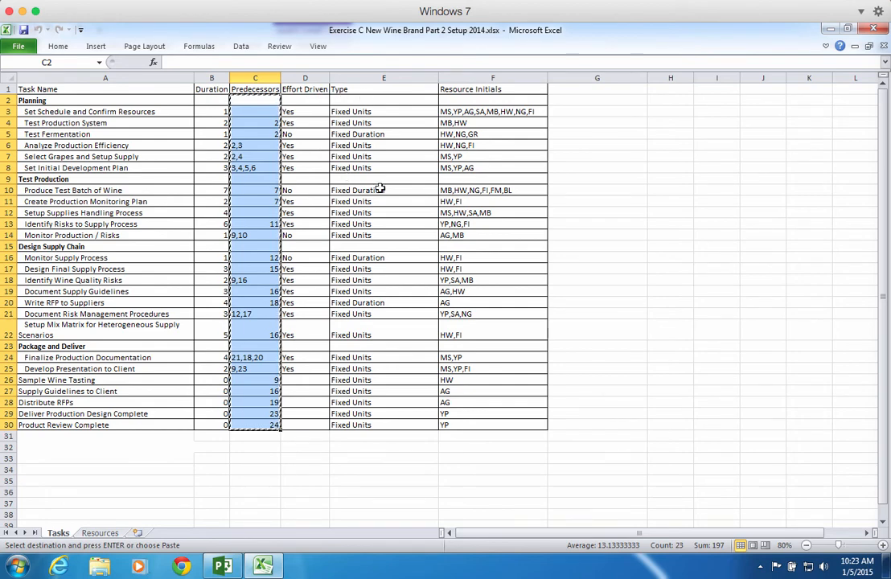
{"action": "left_click", "coordinate": [228, 567]}
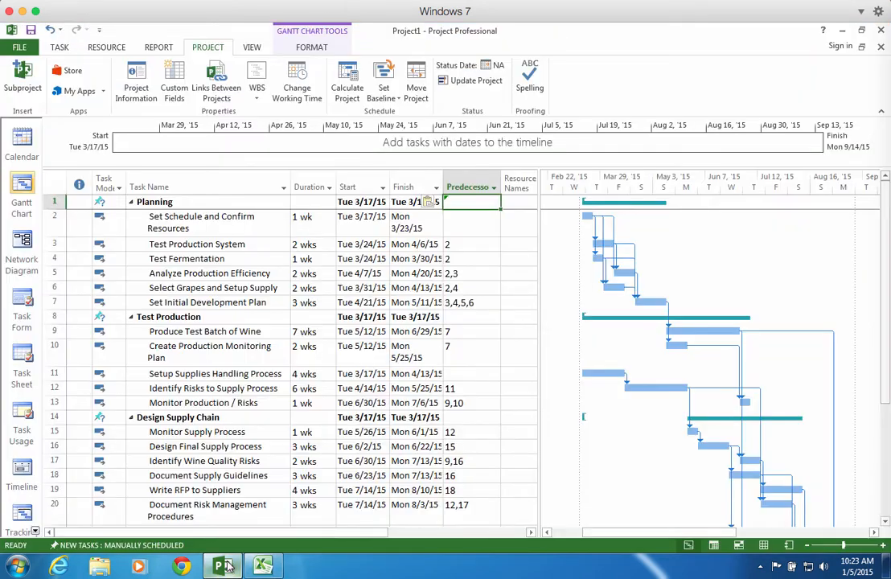
{"action": "left_click_drag", "start_coordinate": [538, 247], "coordinate": [684, 254]}
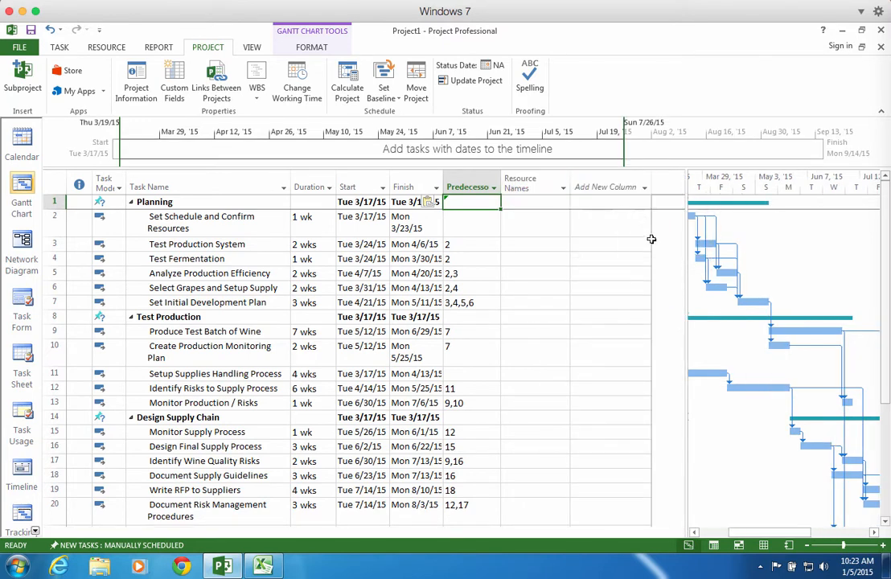
{"action": "left_click", "coordinate": [549, 193]}
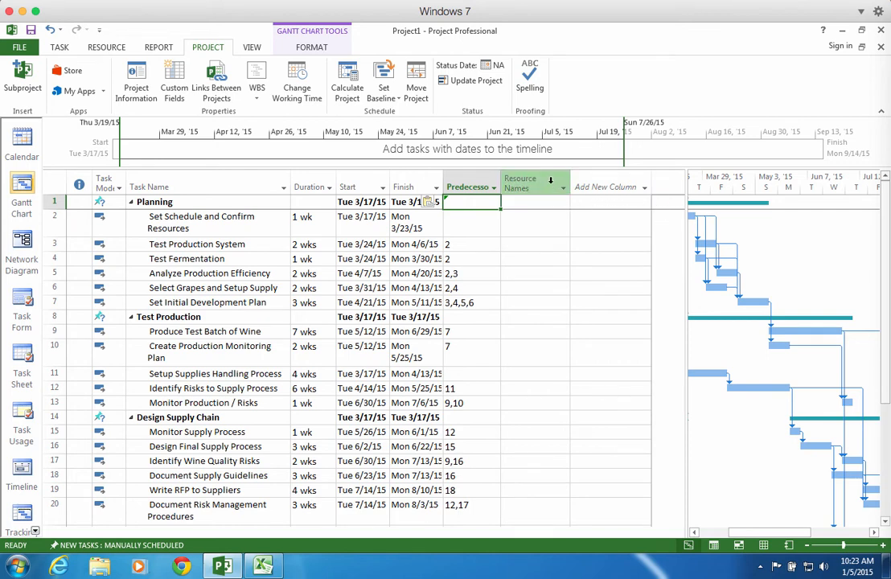
{"action": "key", "text": "Insert"}
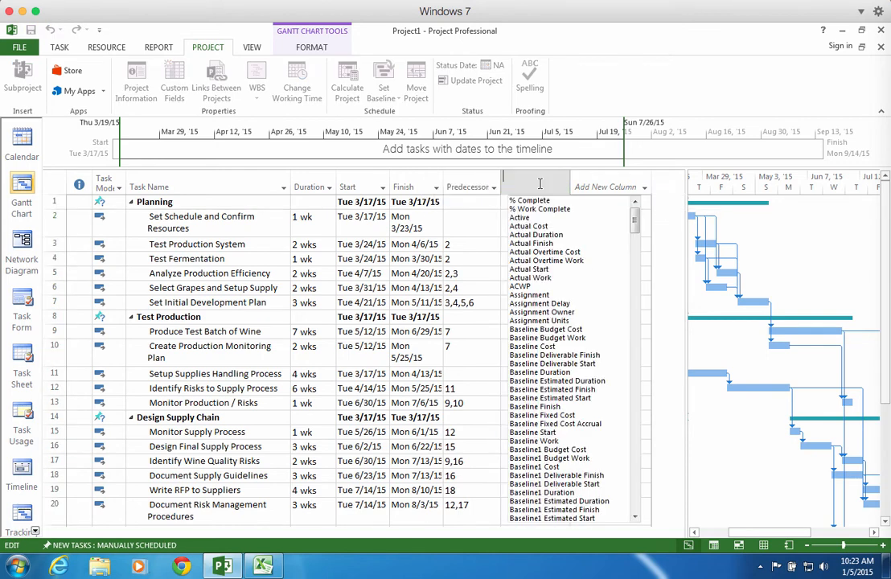
{"action": "type", "text": "Resource Group"}
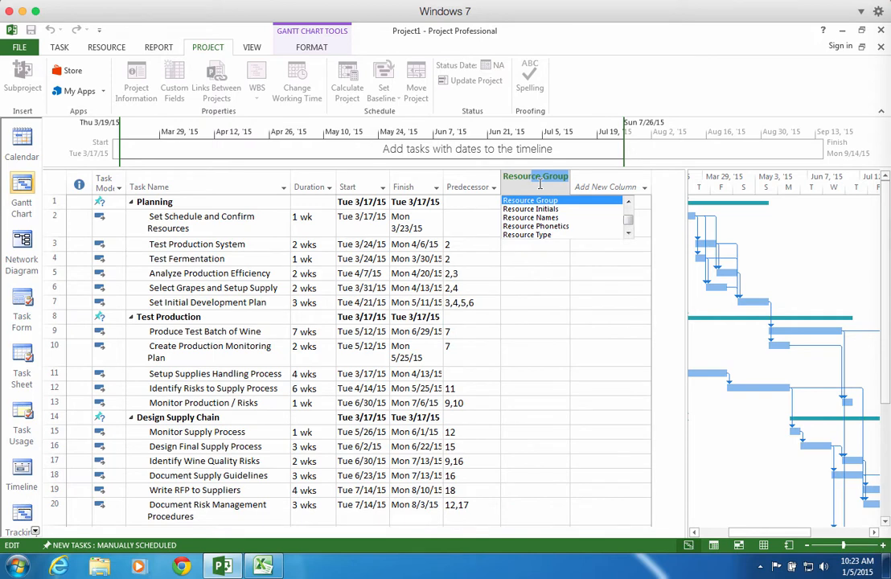
{"action": "key", "text": "Down"}
{"action": "key", "text": "Return"}
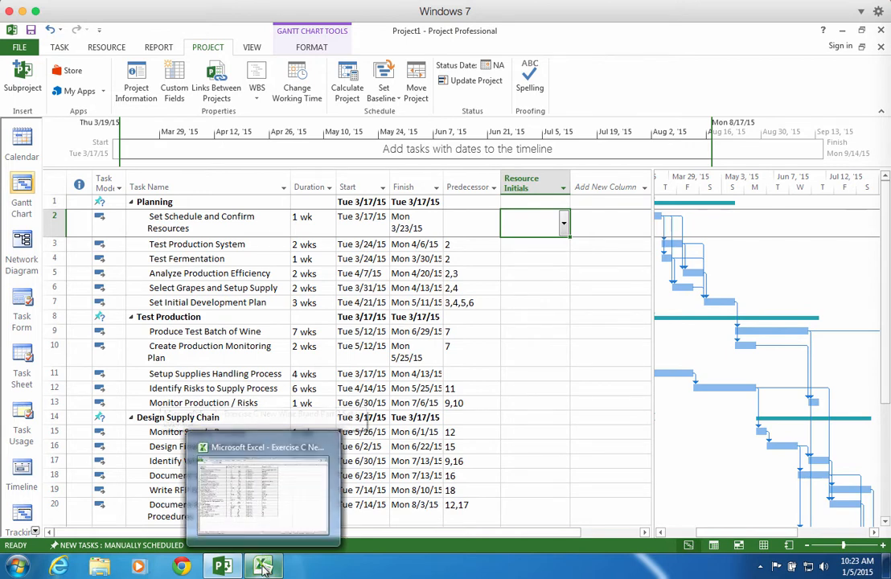
Step: Switch to the Excel workbook and copy the resource initials in F2:F30 of the Tasks sheet
{"action": "left_click", "coordinate": [264, 487]}
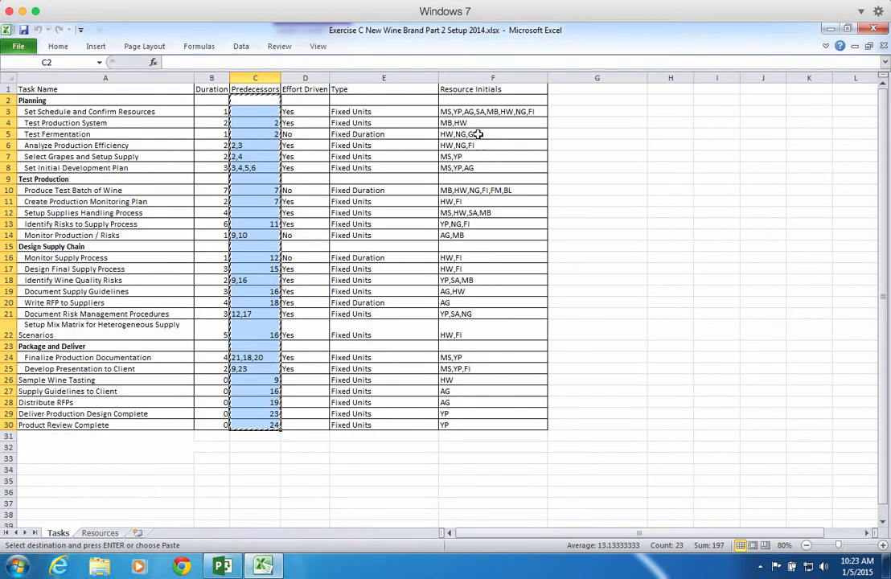
{"action": "left_click_drag", "start_coordinate": [466, 94], "coordinate": [460, 419]}
{"action": "key", "text": "ctrl+c"}
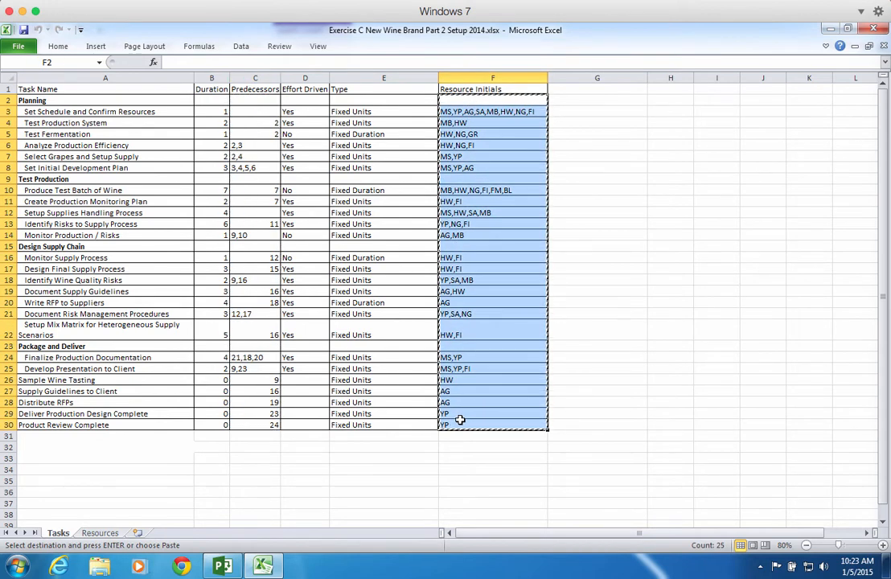
Step: Switch to Microsoft Project and paste the resource initials into the Resource Initials column starting at the Planning task
{"action": "left_click", "coordinate": [224, 567]}
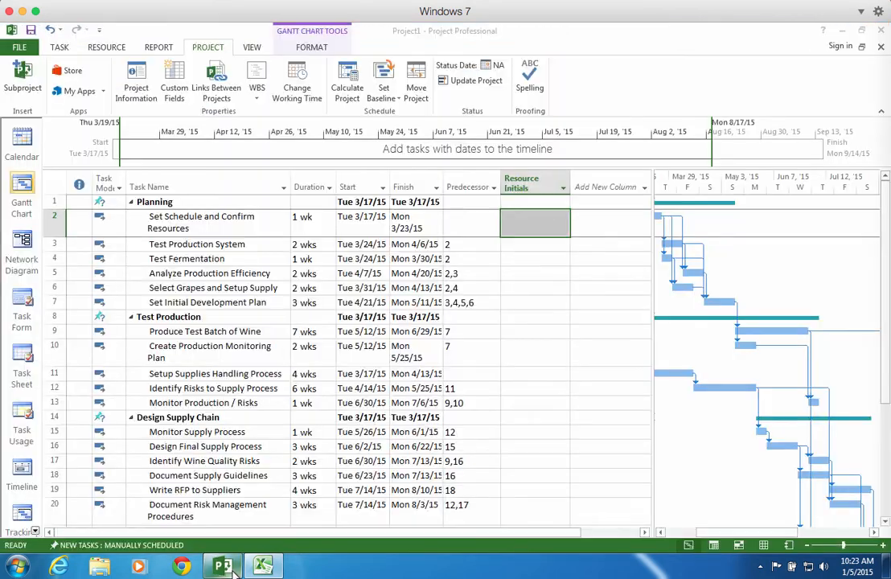
{"action": "left_click", "coordinate": [523, 203]}
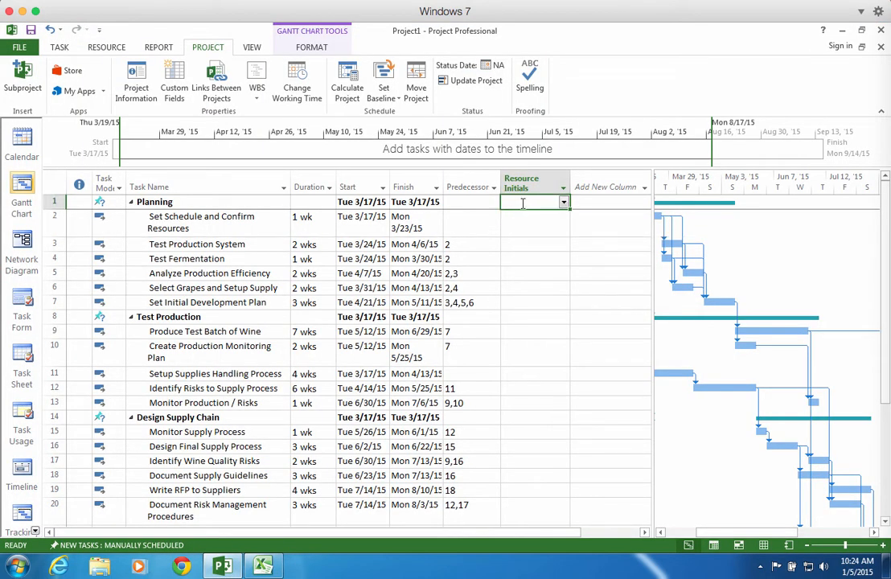
{"action": "right_click", "coordinate": [523, 202]}
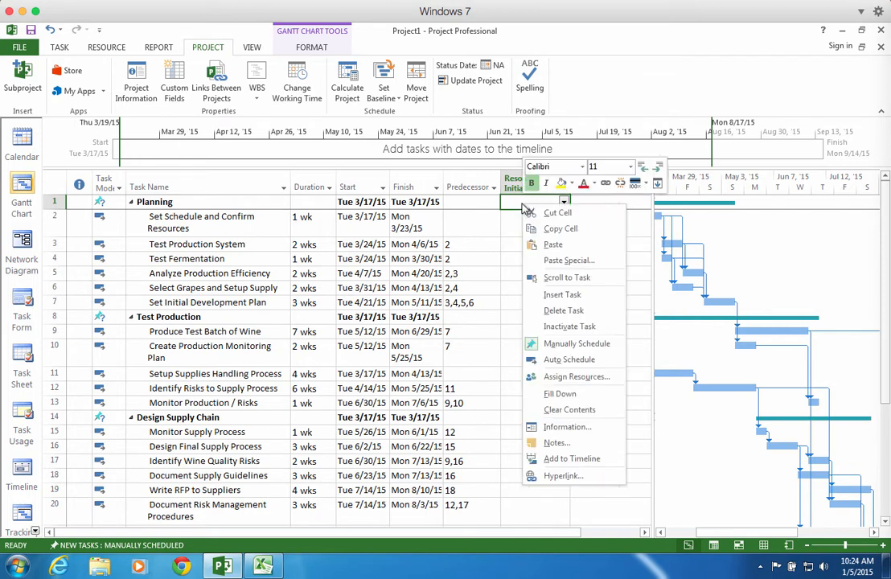
{"action": "left_click", "coordinate": [543, 245]}
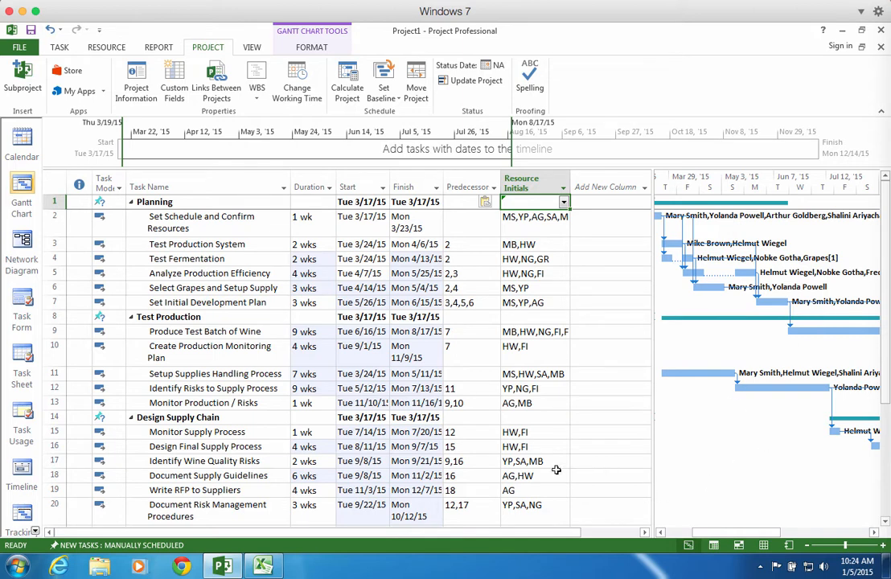
Step: Review the resource list in the Resource Sheet view, including types, initials and rates, and return to the Gantt Chart view
{"action": "left_click", "coordinate": [105, 47]}
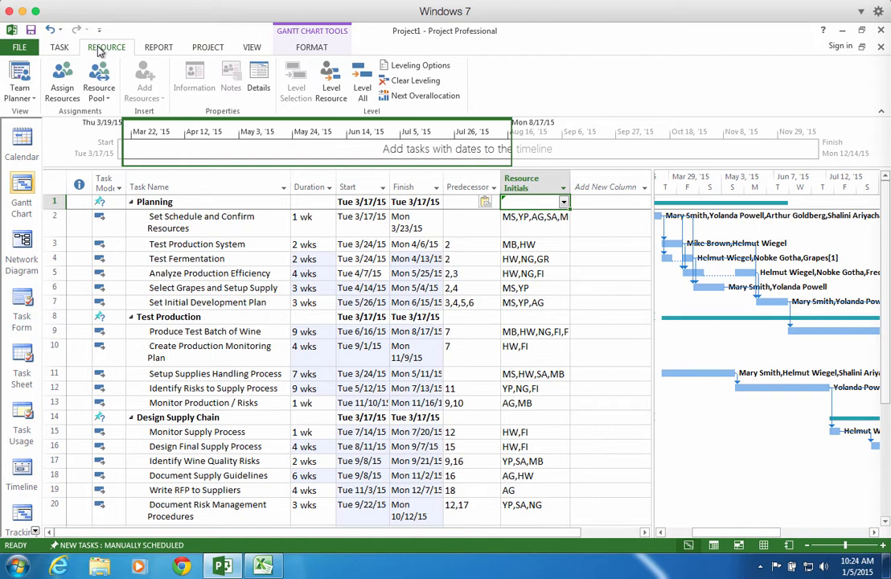
{"action": "left_click", "coordinate": [26, 90]}
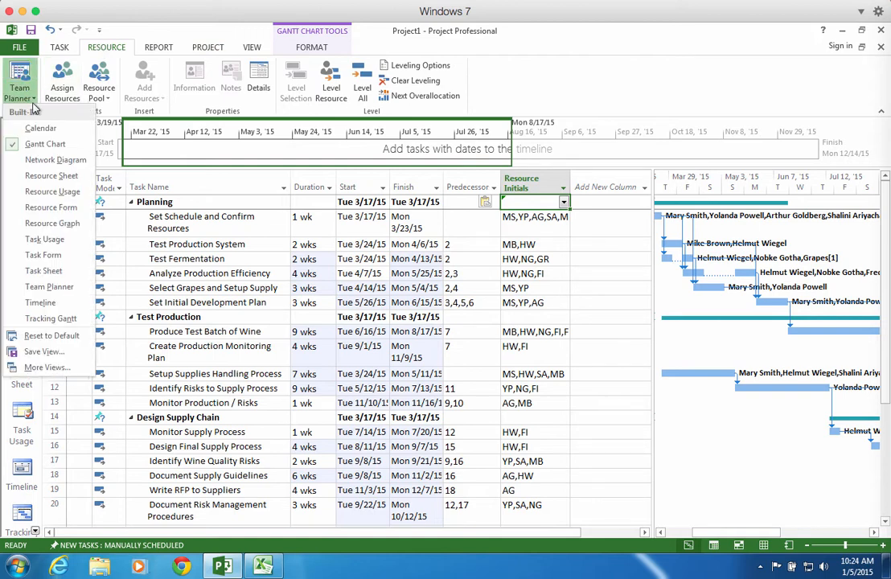
{"action": "left_click", "coordinate": [44, 176]}
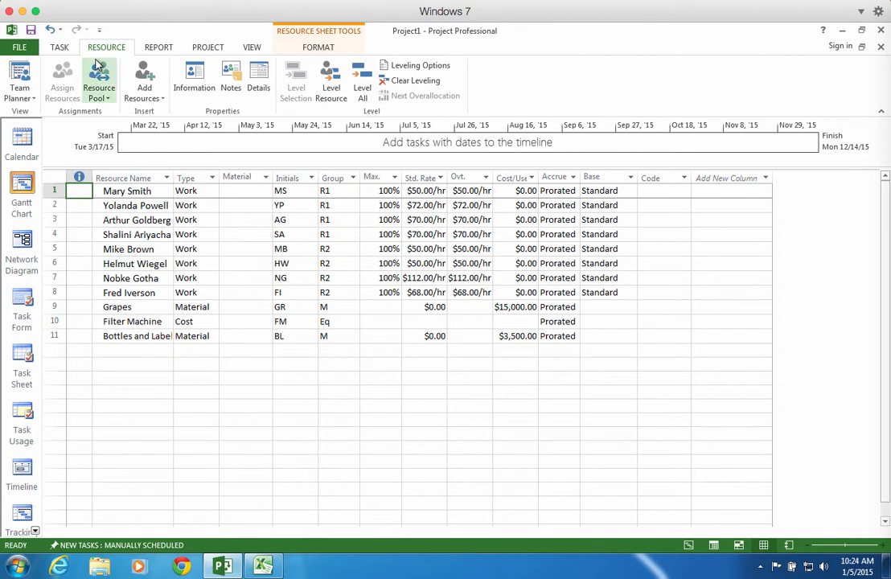
{"action": "left_click", "coordinate": [62, 48]}
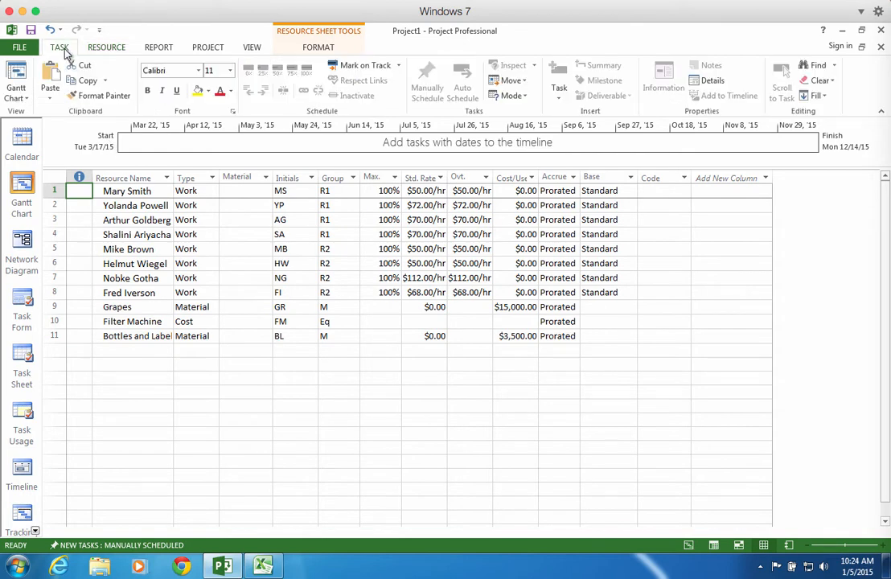
{"action": "left_click", "coordinate": [15, 69]}
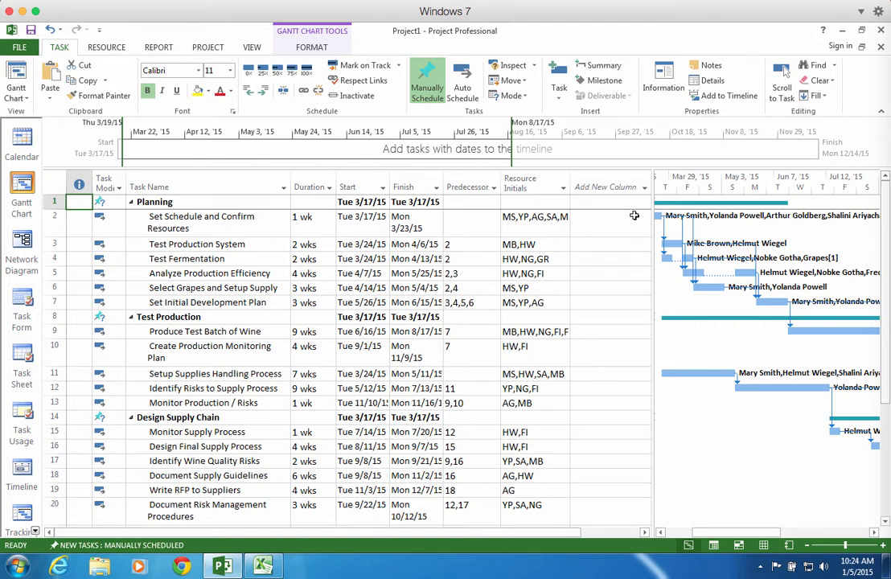
Step: Add an Effort Driven column to the task table after the Resource Initials column
{"action": "left_click", "coordinate": [604, 187]}
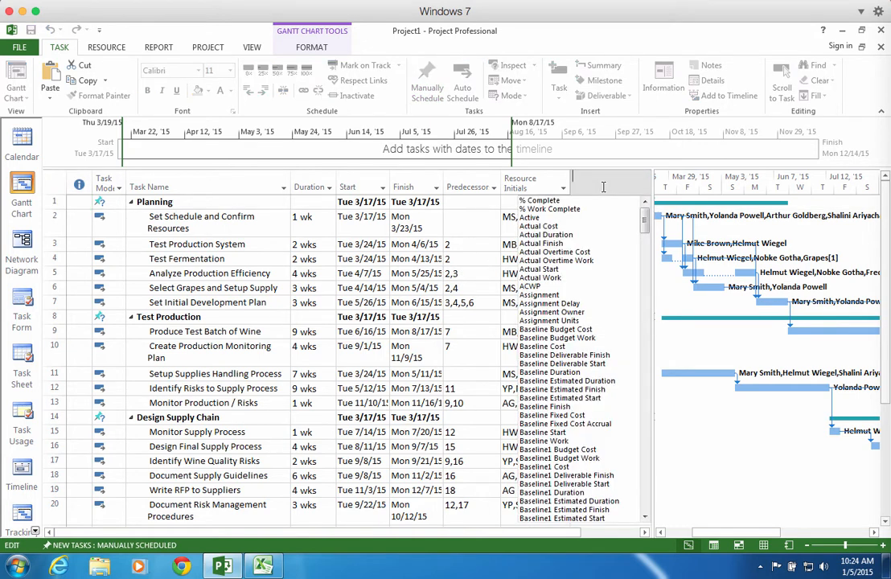
{"action": "type", "text": "Effort Driven"}
{"action": "key", "text": "Return"}
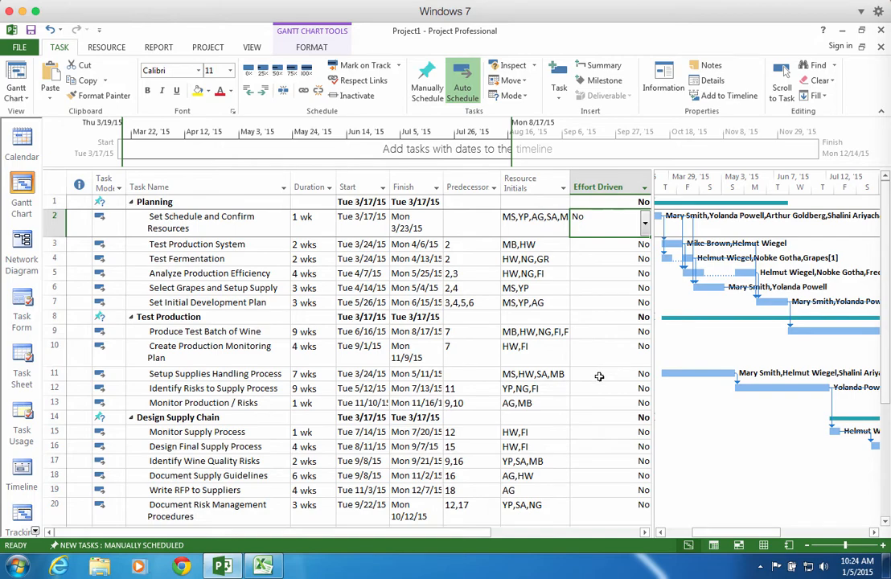
Step: Switch to the Excel workbook and copy the Effort Driven values in D2:D30 of the Tasks sheet
{"action": "left_click", "coordinate": [264, 567]}
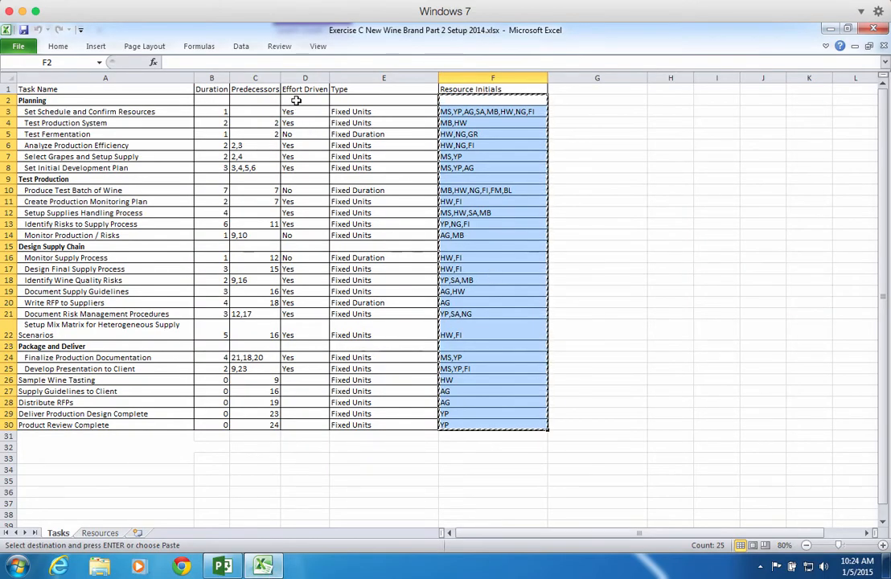
{"action": "left_click_drag", "start_coordinate": [297, 100], "coordinate": [298, 424]}
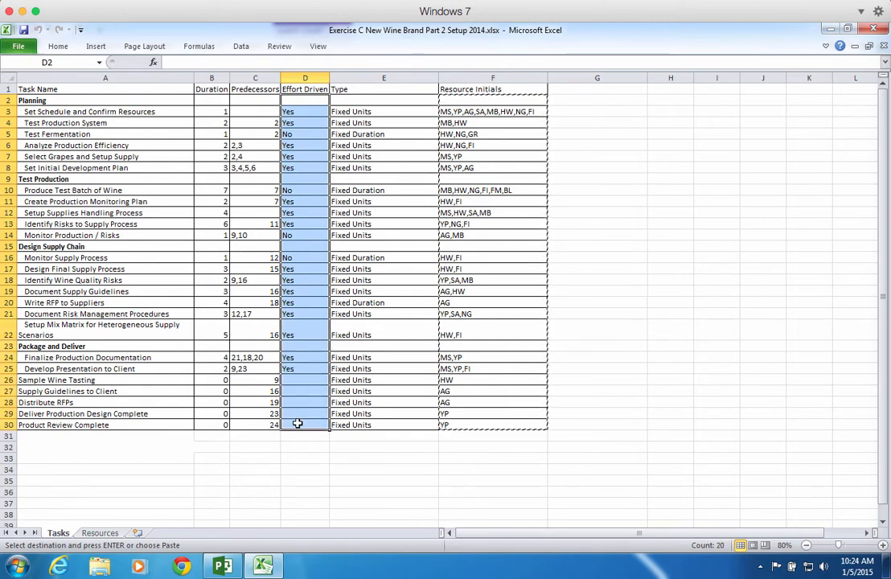
{"action": "key", "text": "ctrl+c"}
Step: Switch to Microsoft Project and paste the copied values into the Effort Driven column starting at the Planning task
{"action": "left_click", "coordinate": [225, 568]}
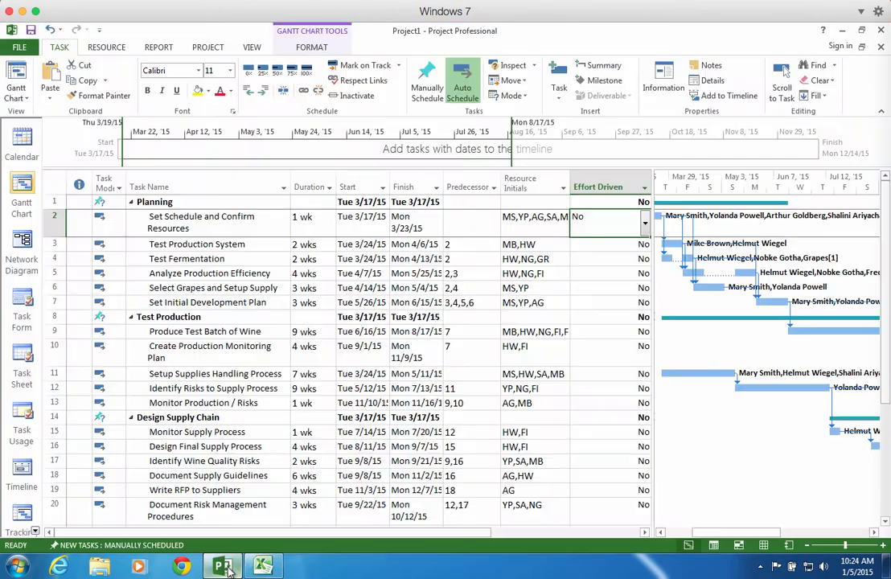
{"action": "left_click", "coordinate": [603, 205]}
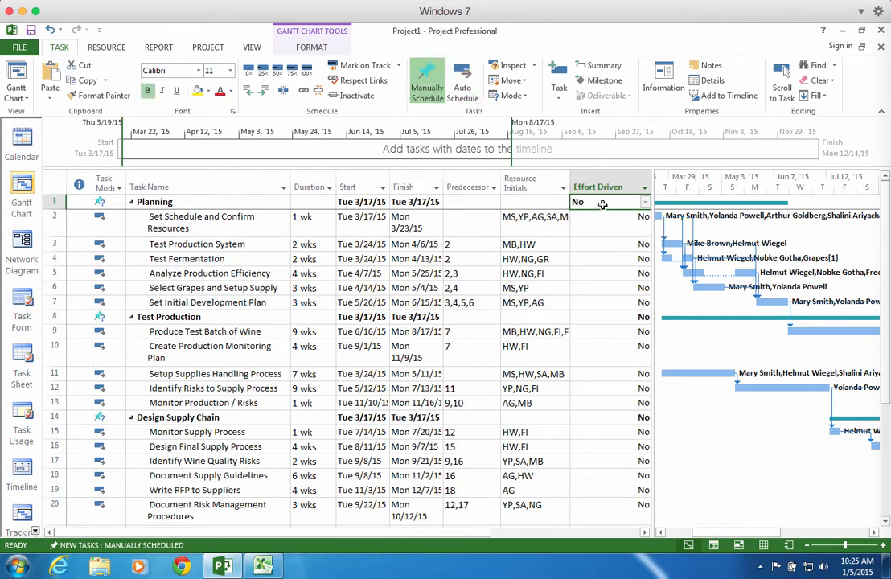
{"action": "key", "text": "ctrl+v"}
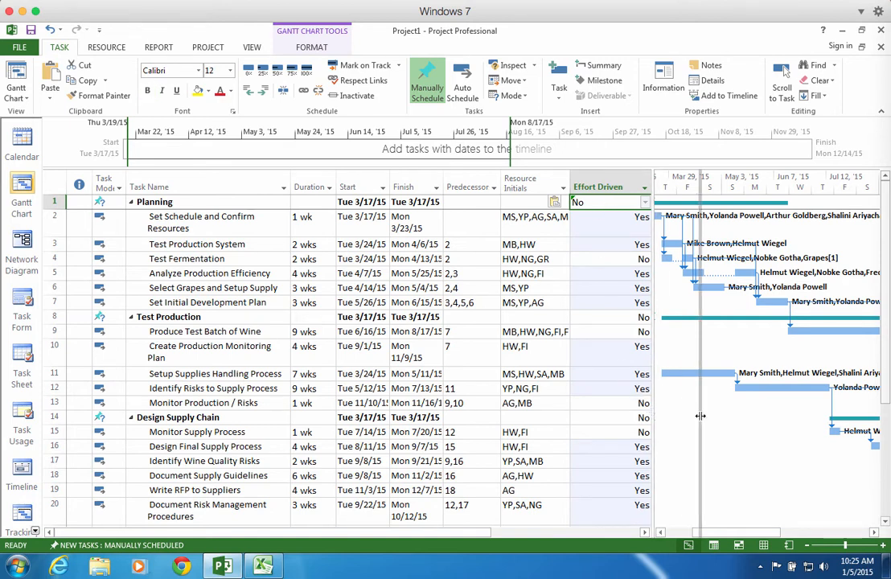
Step: Widen the task table and add a Type column after the Effort Driven column
{"action": "left_click_drag", "start_coordinate": [667, 411], "coordinate": [701, 416]}
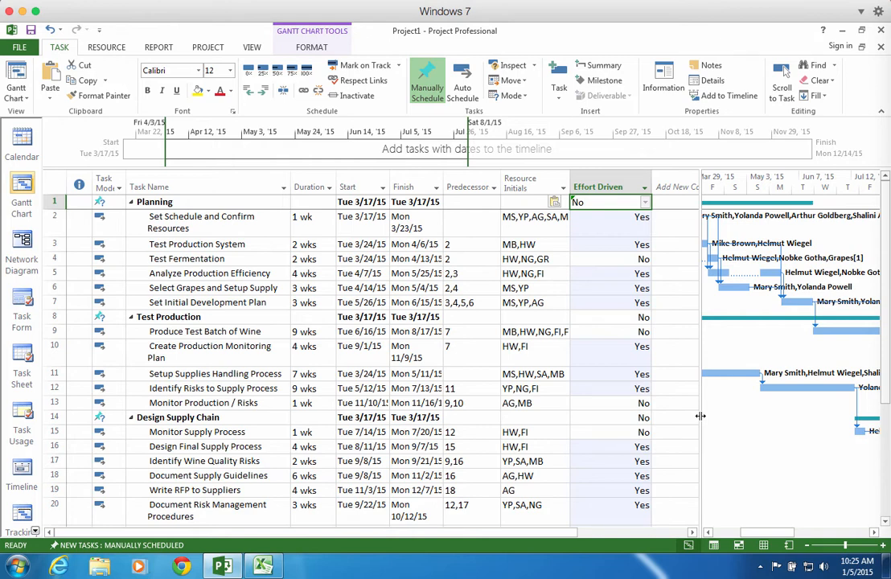
{"action": "left_click", "coordinate": [674, 187]}
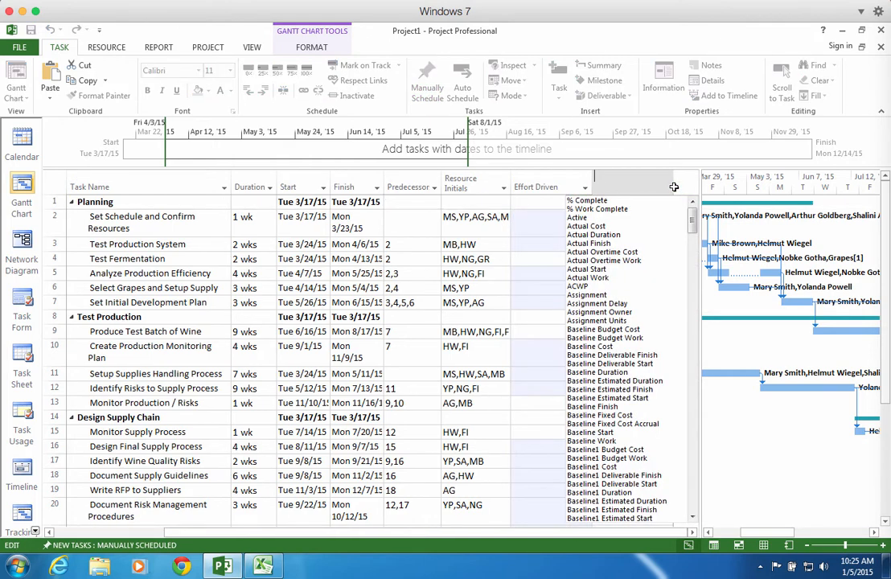
{"action": "type", "text": "Type"}
{"action": "key", "text": "Return"}
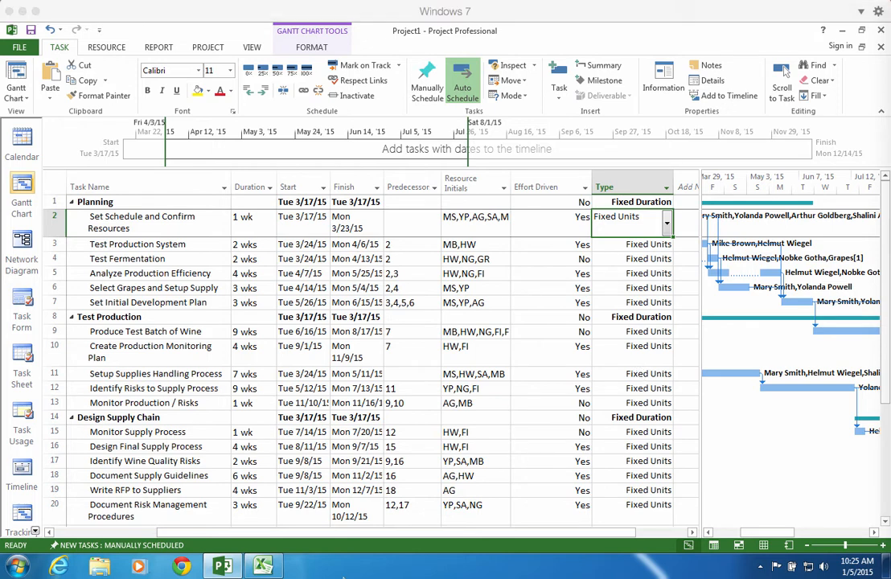
Step: Switch to the Excel workbook and copy the task types in E2:E30 of the Tasks sheet
{"action": "left_click", "coordinate": [269, 568]}
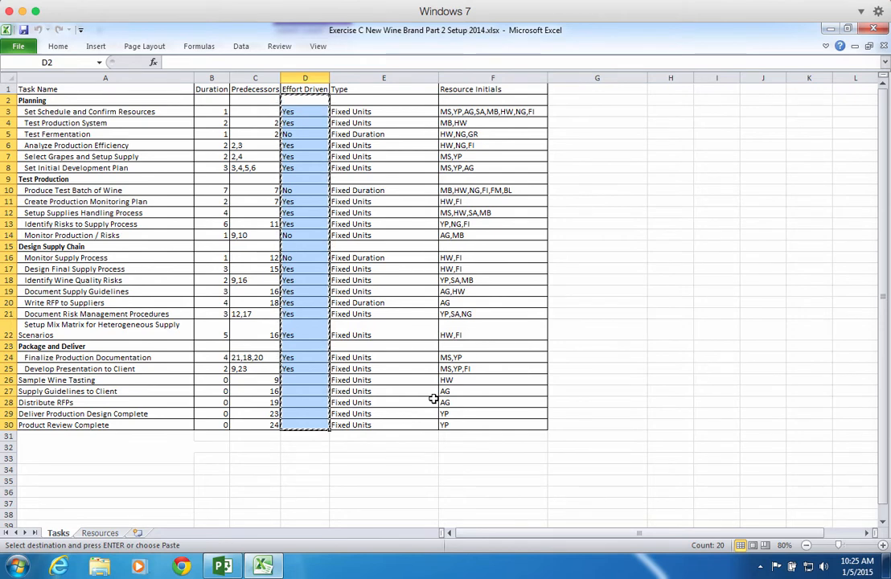
{"action": "left_click", "coordinate": [379, 101]}
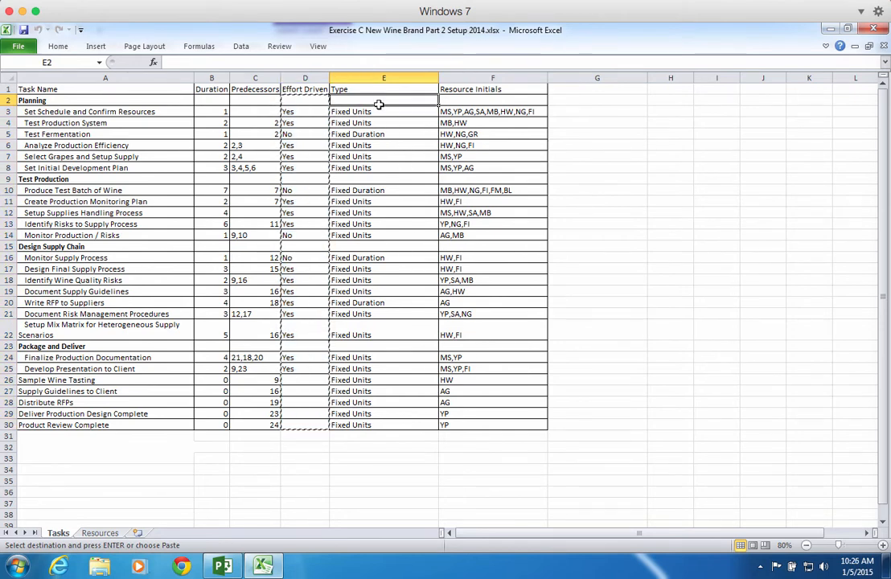
{"action": "left_click_drag", "start_coordinate": [379, 102], "coordinate": [369, 425]}
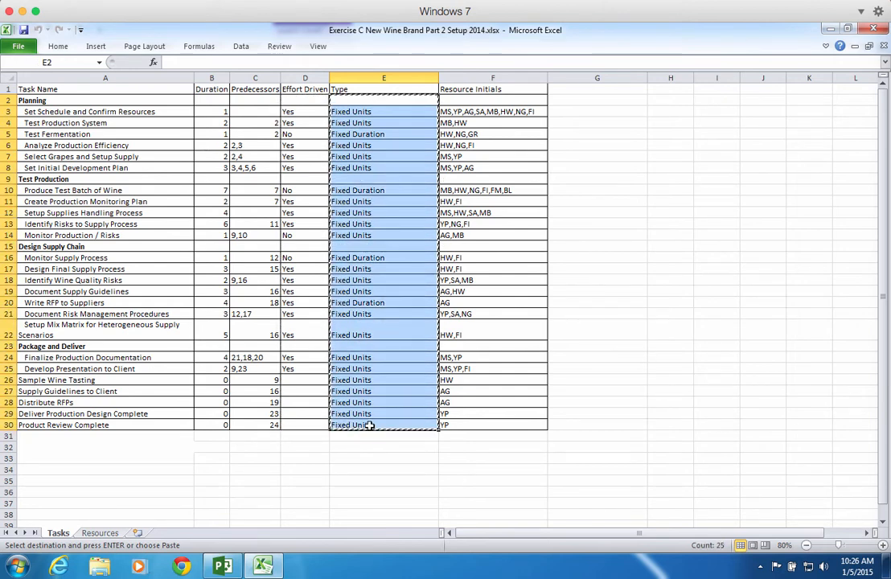
{"action": "key", "text": "ctrl+c"}
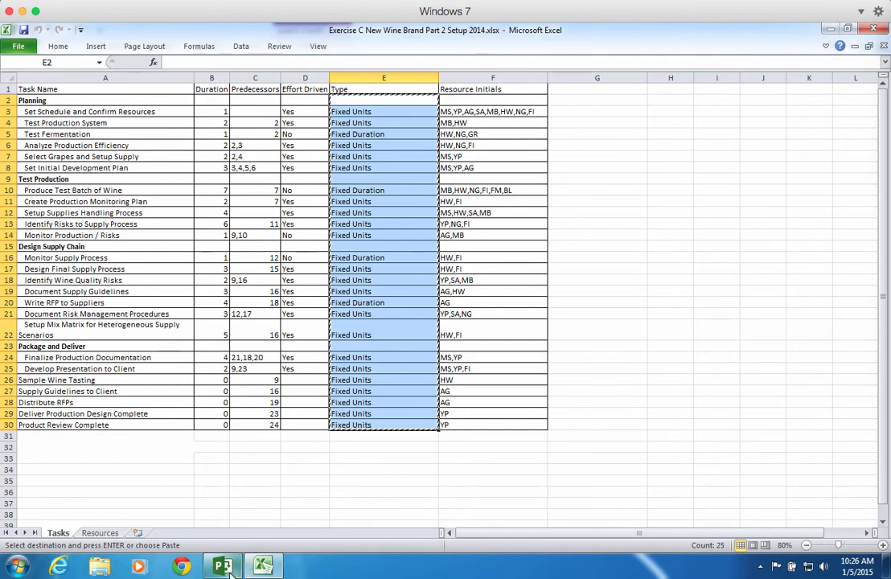
Step: Switch to Microsoft Project and paste the copied task types into the Type column starting at the Planning task
{"action": "left_click", "coordinate": [223, 568]}
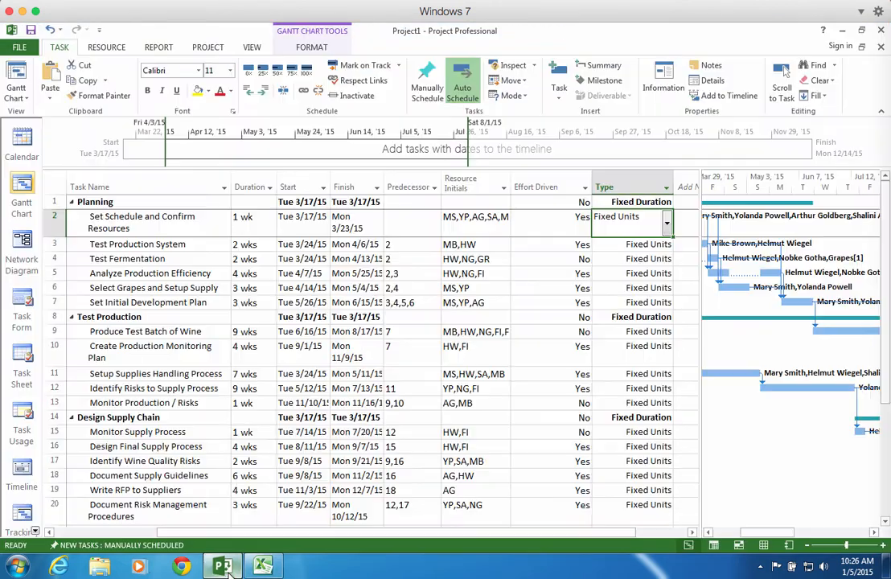
{"action": "left_click", "coordinate": [634, 201]}
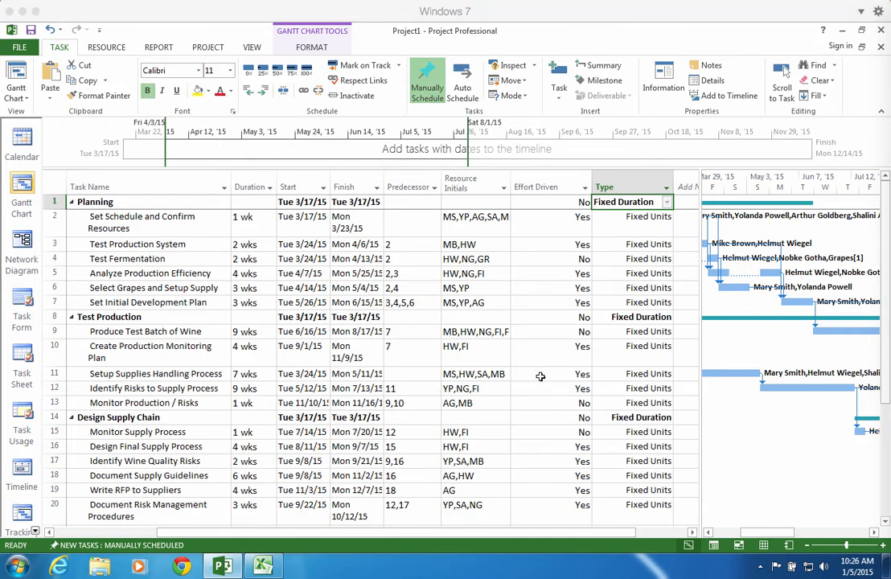
{"action": "left_click", "coordinate": [262, 567]}
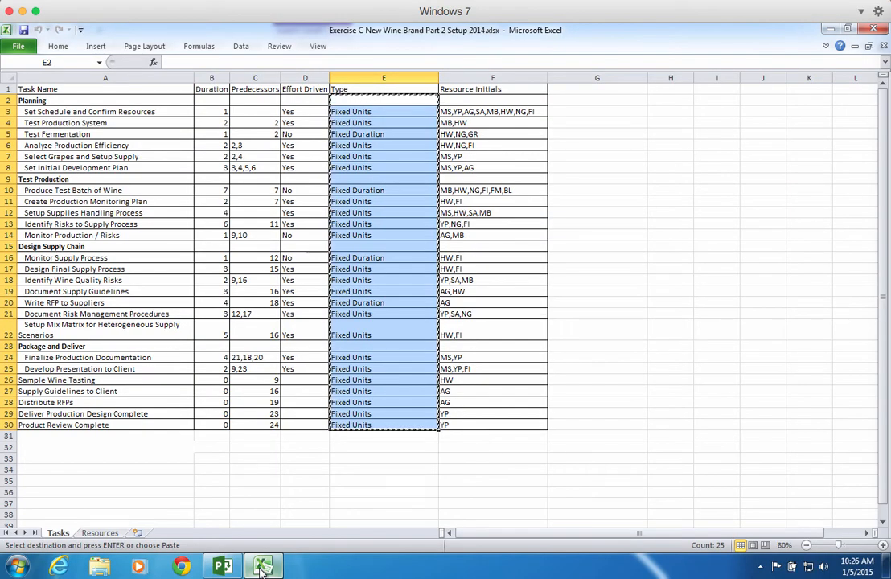
{"action": "left_click", "coordinate": [224, 567]}
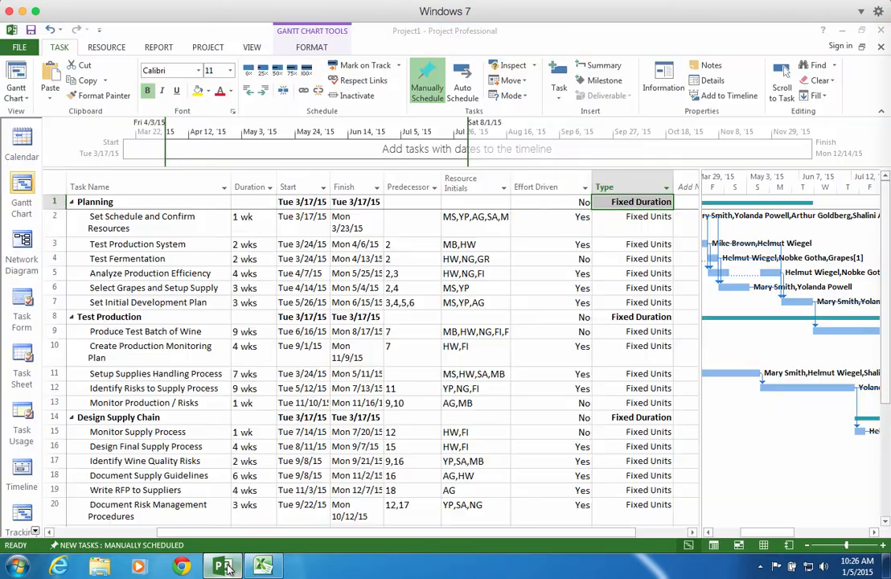
{"action": "key", "text": "ctrl+v"}
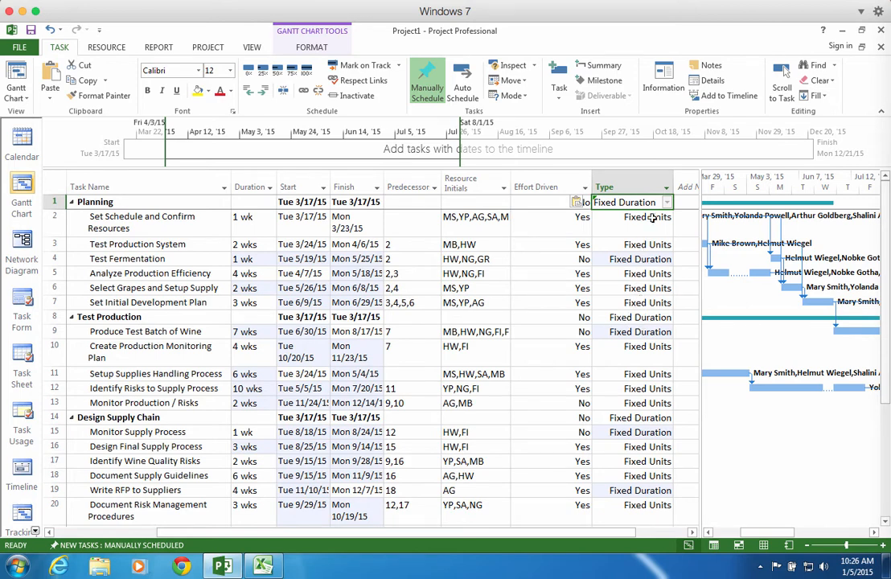
Step: Compare the pasted task types with the Type column of the Excel Tasks sheet, and return to Microsoft Project
{"action": "left_click", "coordinate": [635, 244]}
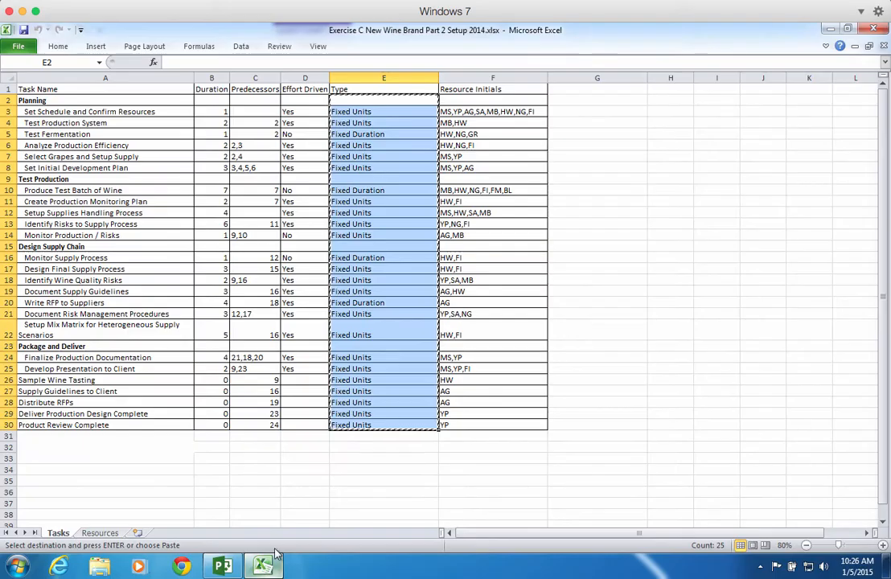
{"action": "left_click", "coordinate": [263, 567]}
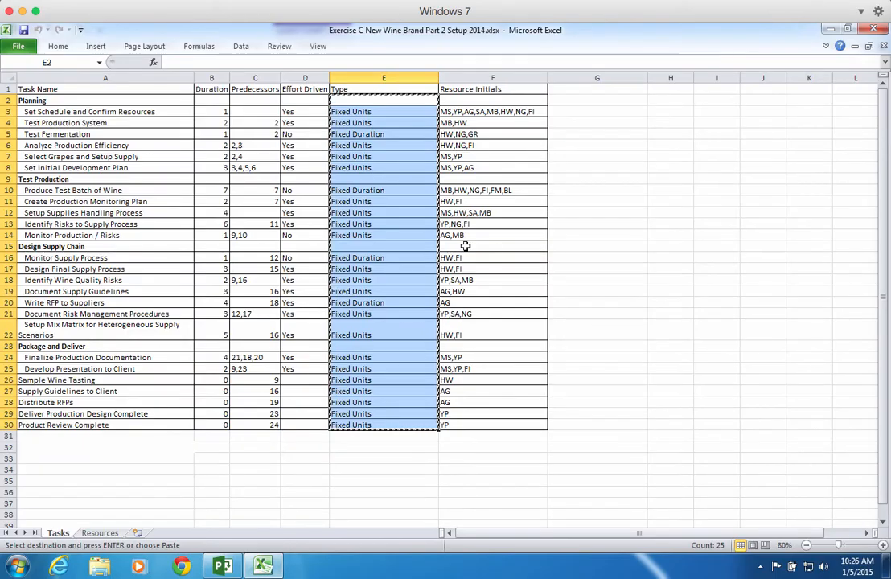
{"action": "left_click", "coordinate": [384, 138]}
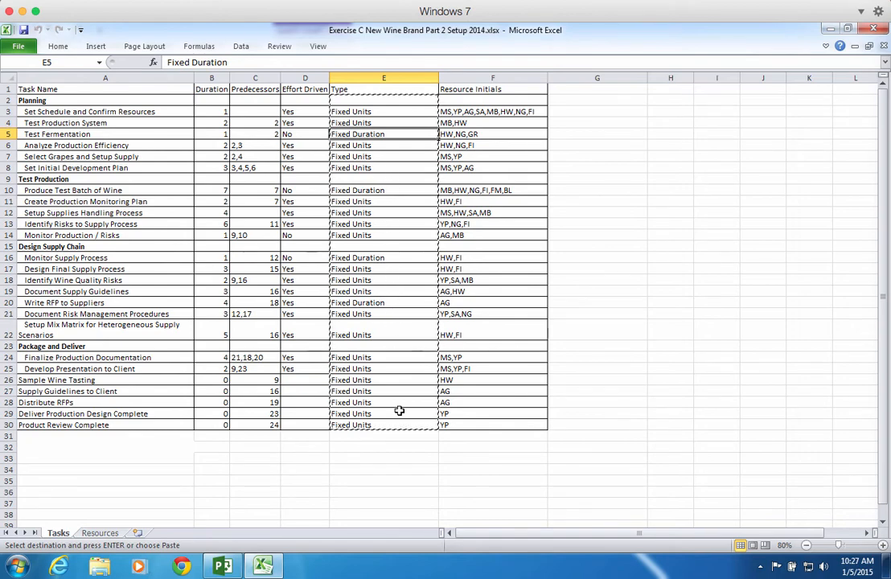
{"action": "left_click", "coordinate": [259, 568]}
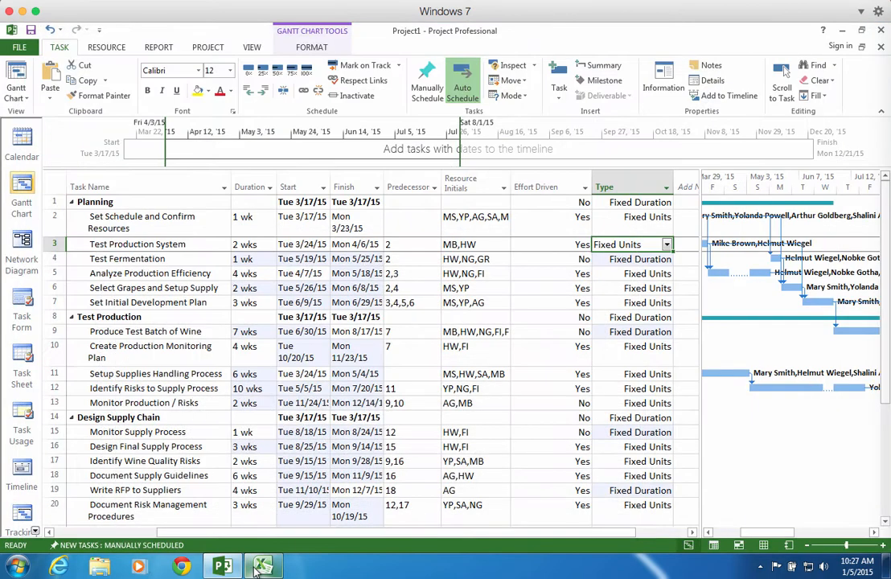
{"action": "left_click", "coordinate": [227, 569]}
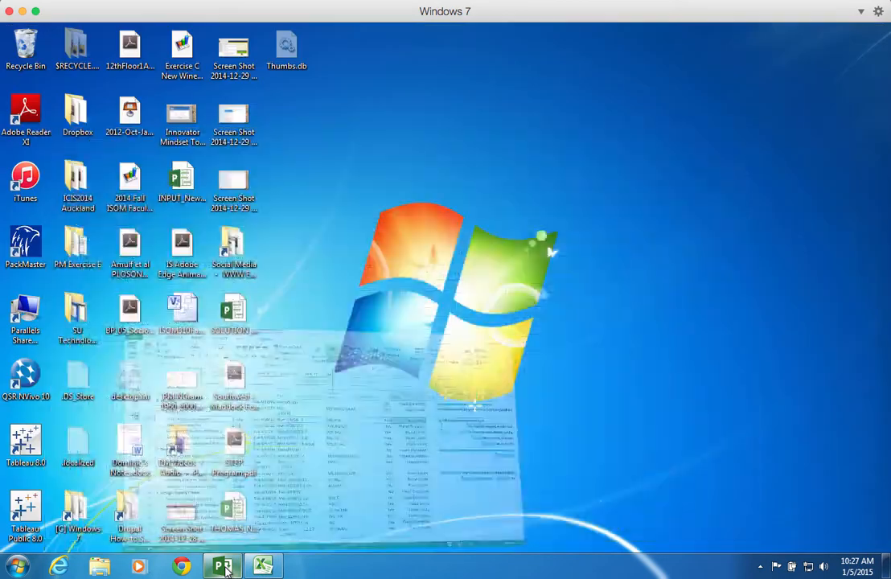
{"action": "left_click", "coordinate": [229, 568]}
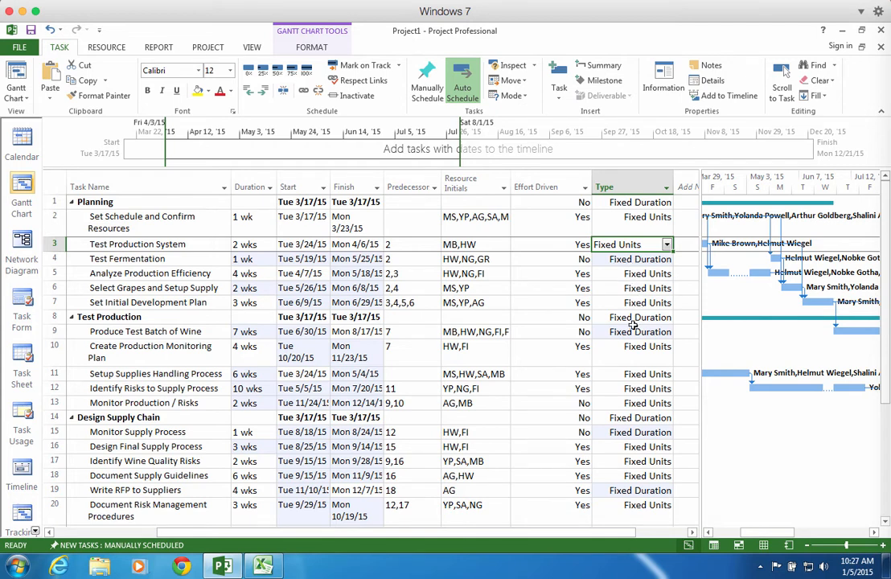
{"action": "scroll", "coordinate": [507, 294], "scroll_direction": "left", "scroll_amount": 2}
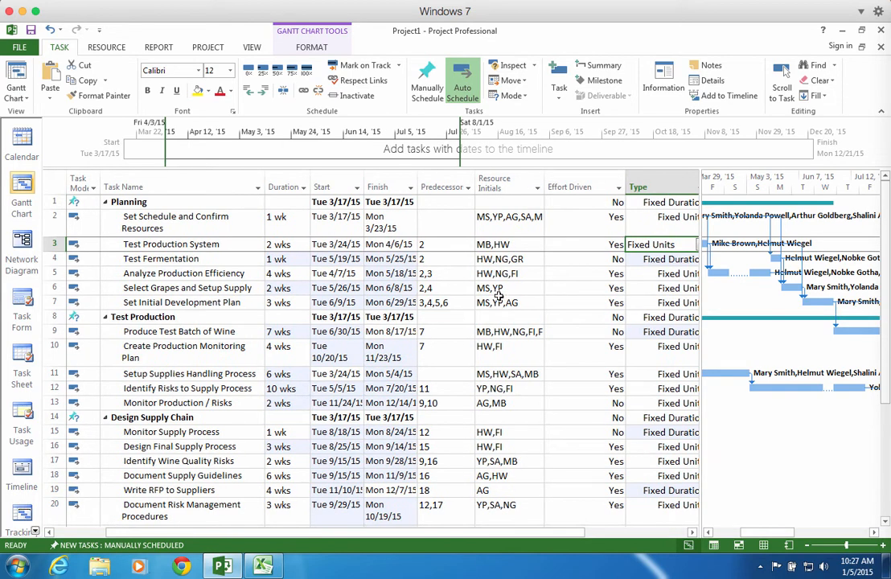
{"action": "scroll", "coordinate": [499, 297], "scroll_direction": "left", "scroll_amount": 1}
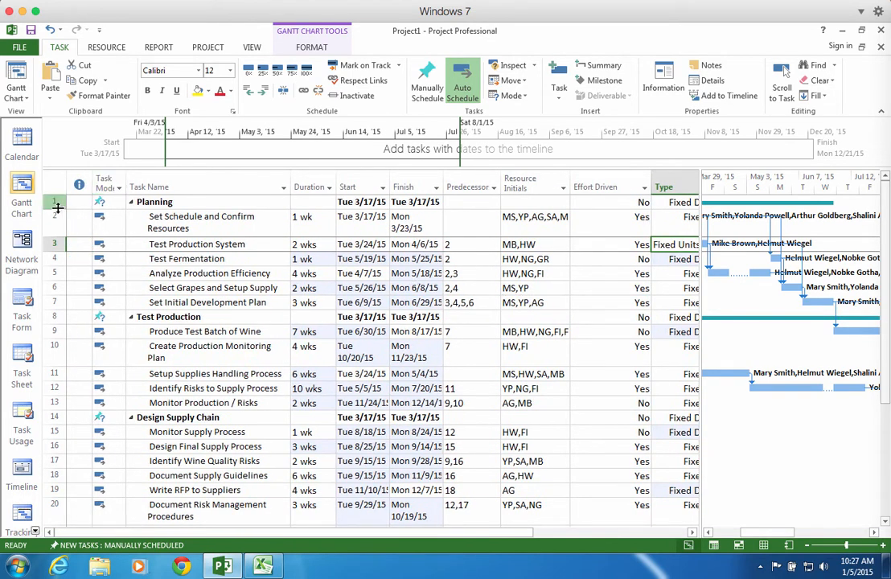
{"action": "left_click", "coordinate": [167, 226]}
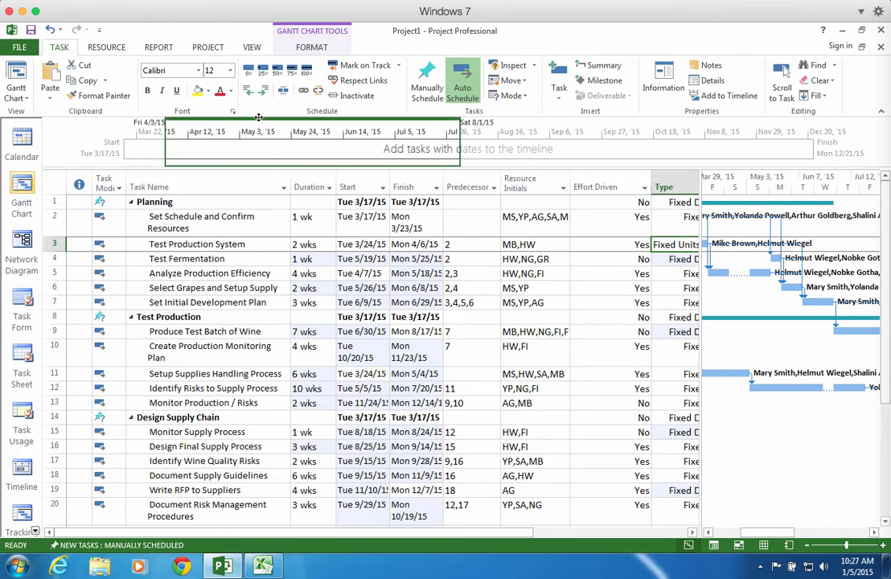
{"action": "left_click", "coordinate": [252, 47]}
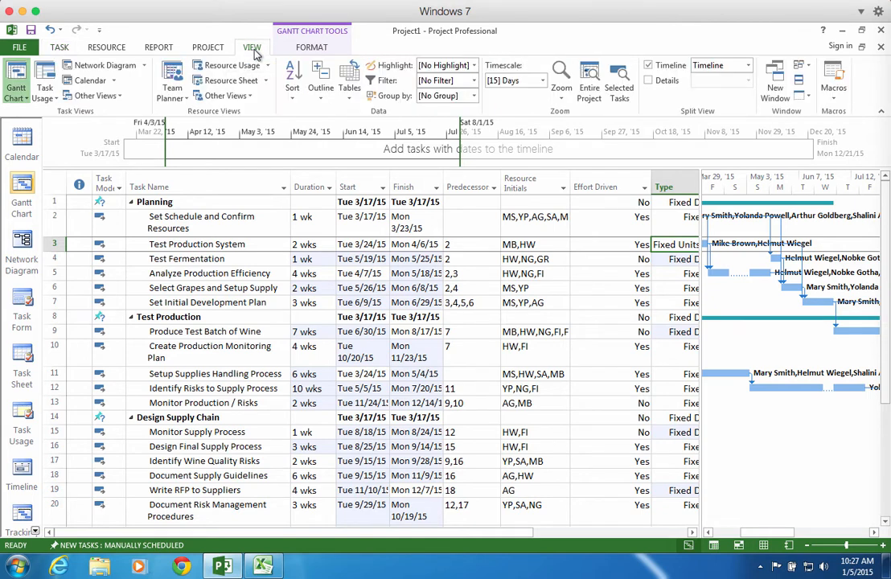
{"action": "left_click", "coordinate": [207, 48]}
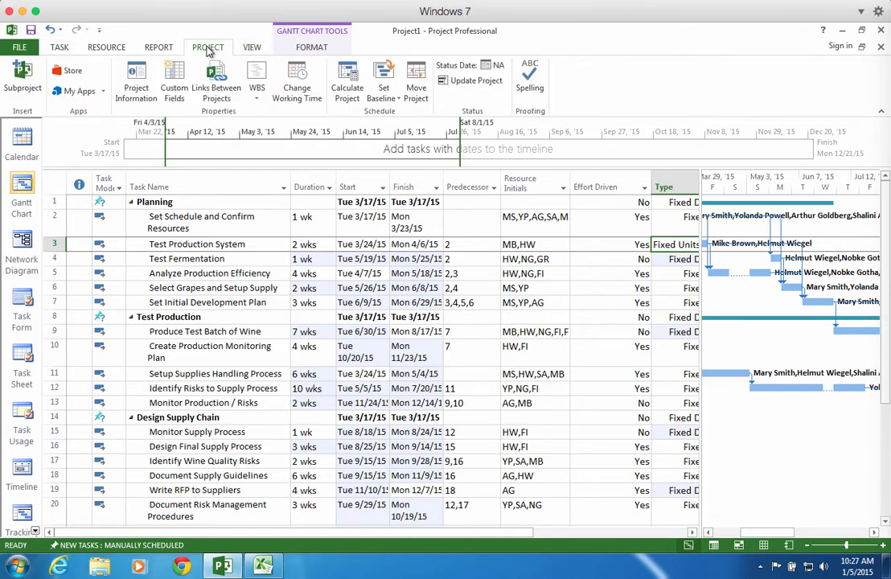
Step: Show the project summary task in the Gantt chart and widen the Finish and Start columns until their dates are fully readable
{"action": "left_click", "coordinate": [156, 49]}
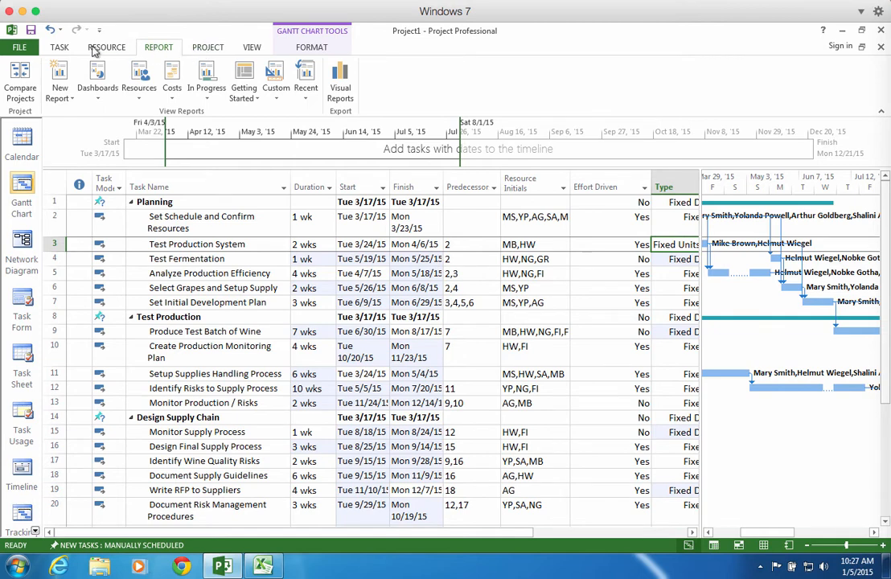
{"action": "left_click", "coordinate": [60, 48]}
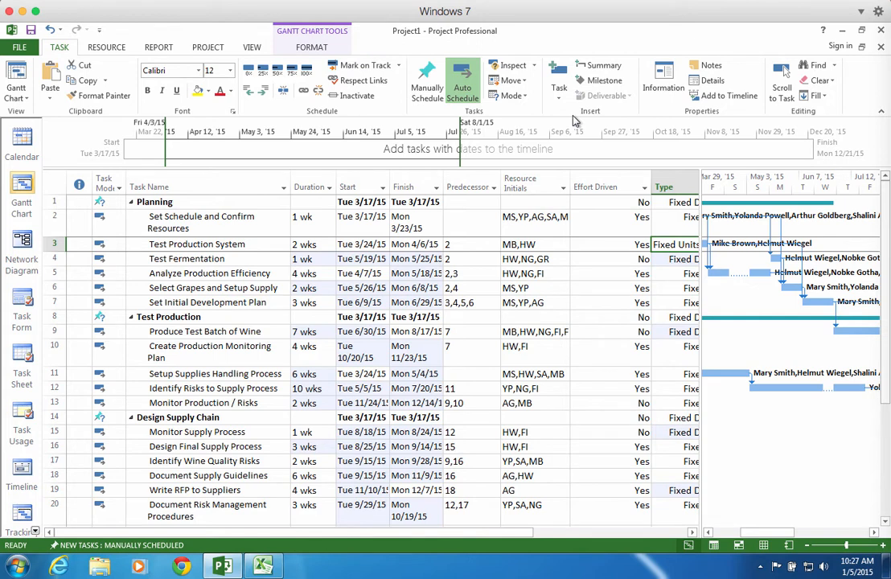
{"action": "left_click", "coordinate": [313, 48]}
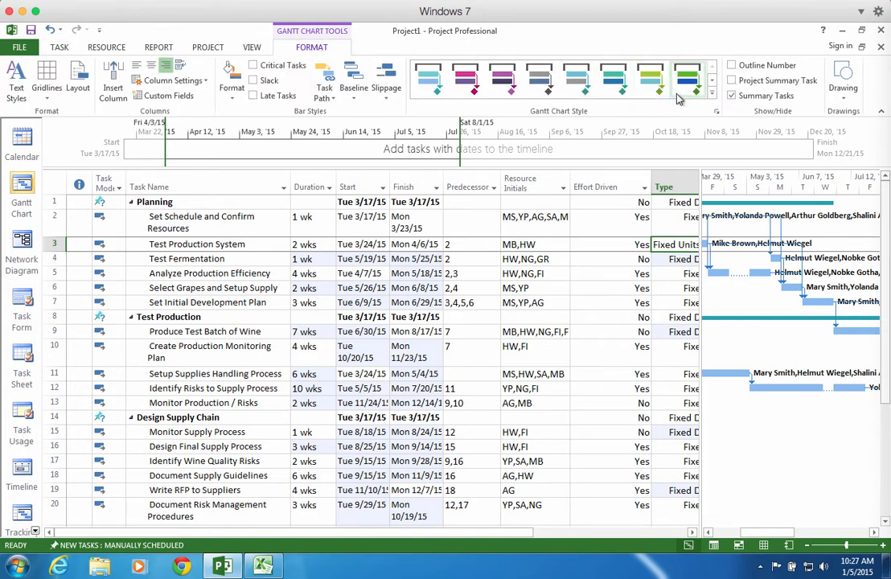
{"action": "left_click", "coordinate": [733, 81]}
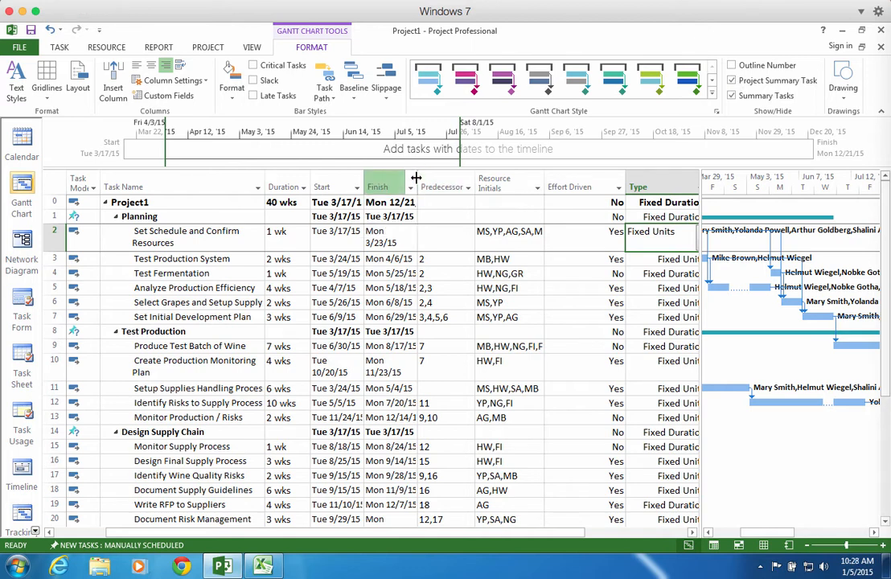
{"action": "left_click_drag", "start_coordinate": [417, 180], "coordinate": [471, 179]}
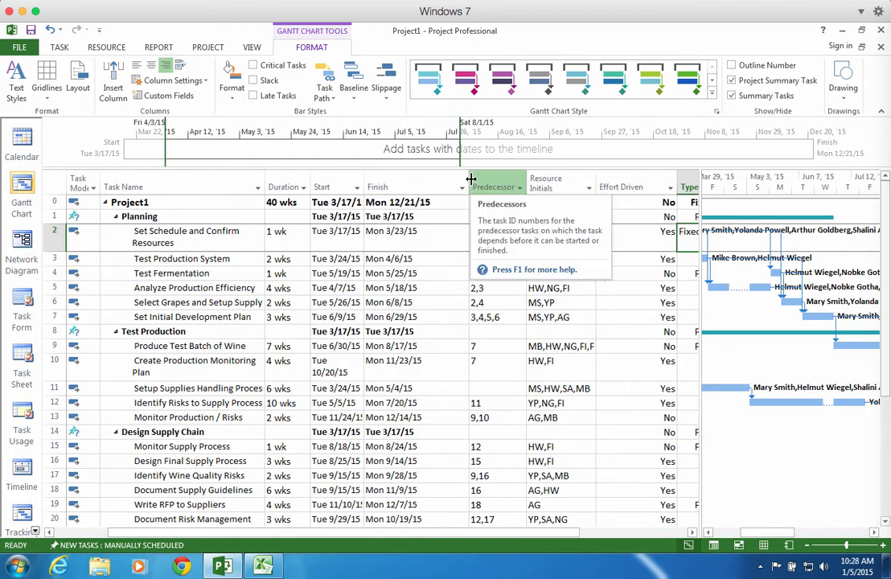
{"action": "left_click_drag", "start_coordinate": [364, 181], "coordinate": [399, 181]}
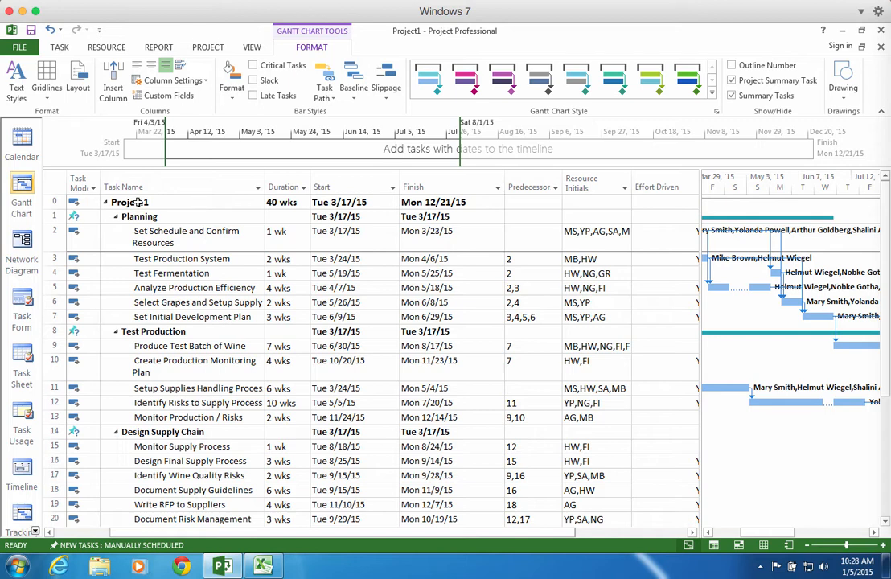
Step: Review the project's start date, finish date and calendar in the Project Information dialog, leaving the settings as they are
{"action": "left_click", "coordinate": [208, 47]}
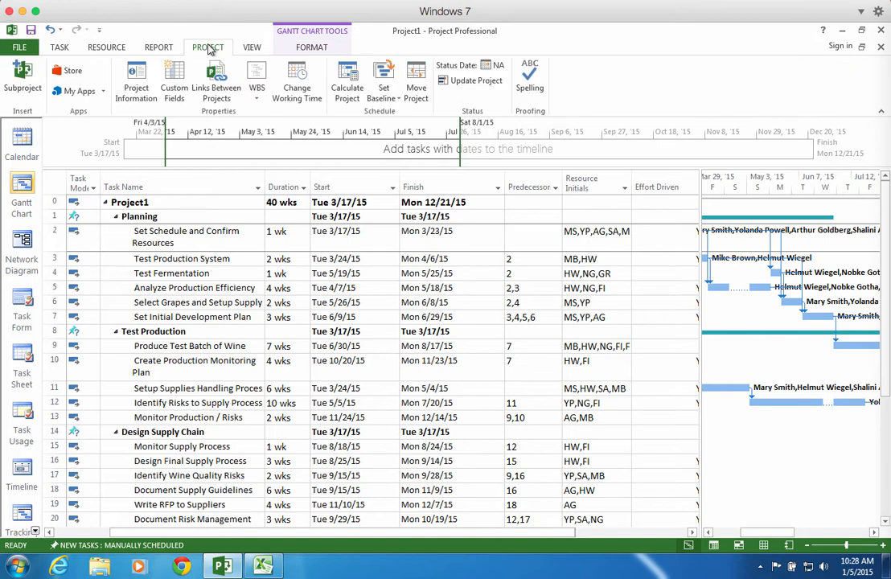
{"action": "left_click", "coordinate": [136, 84]}
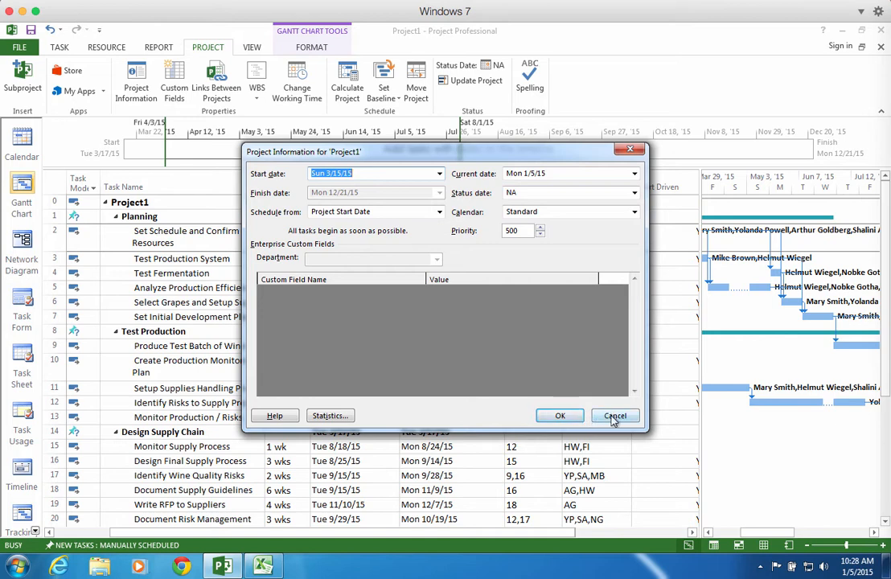
{"action": "left_click", "coordinate": [616, 416]}
Step: Save the project in the Desktop folder, naming the file with the author's name in capitals followed by "New Wine Brand P2 ExC"
{"action": "left_click", "coordinate": [20, 47]}
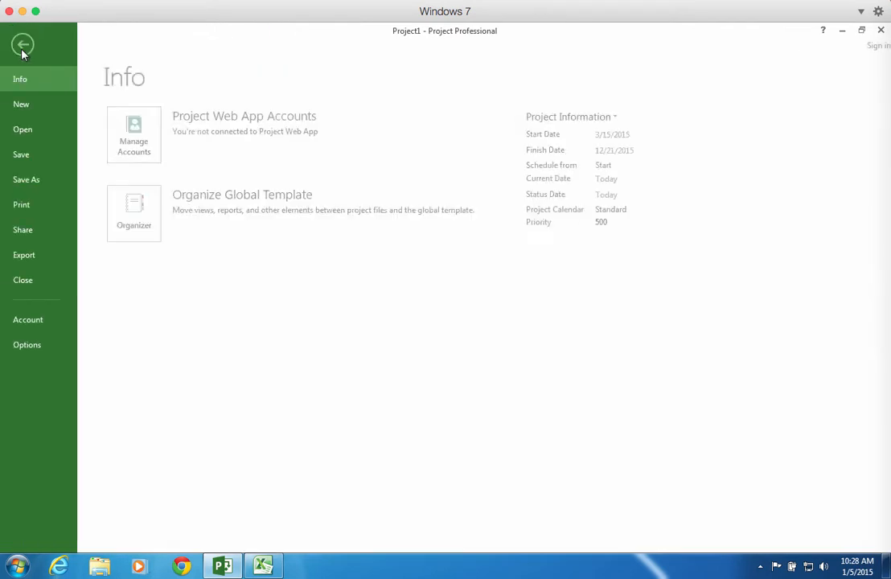
{"action": "left_click", "coordinate": [34, 154]}
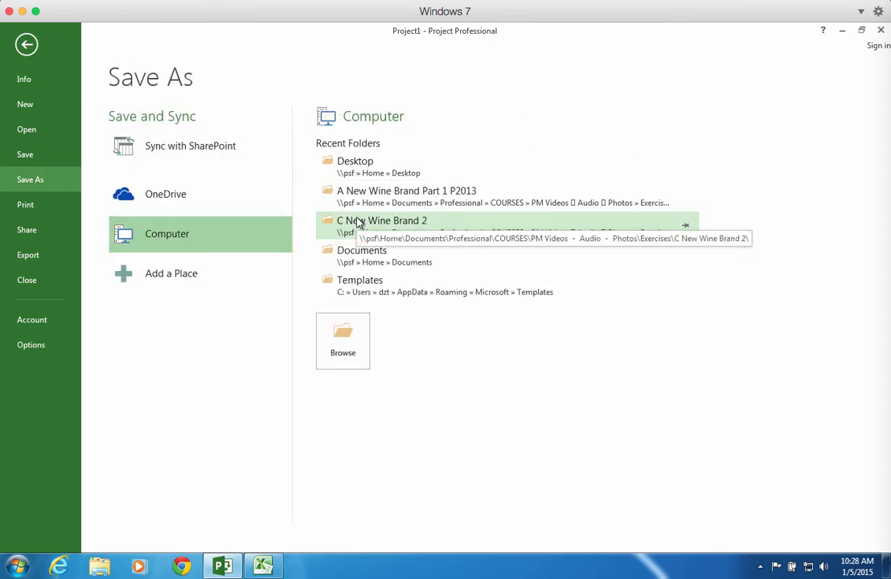
{"action": "left_click", "coordinate": [39, 182]}
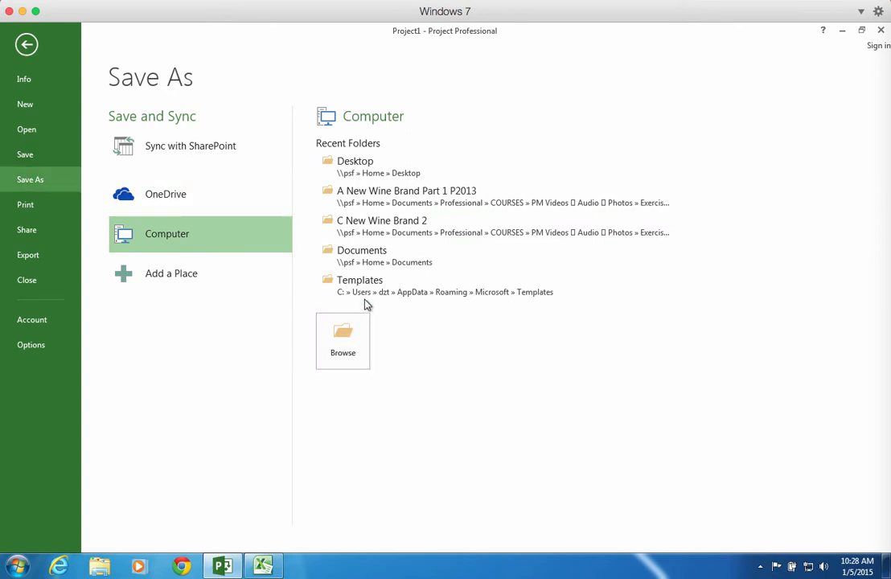
{"action": "left_click", "coordinate": [354, 161]}
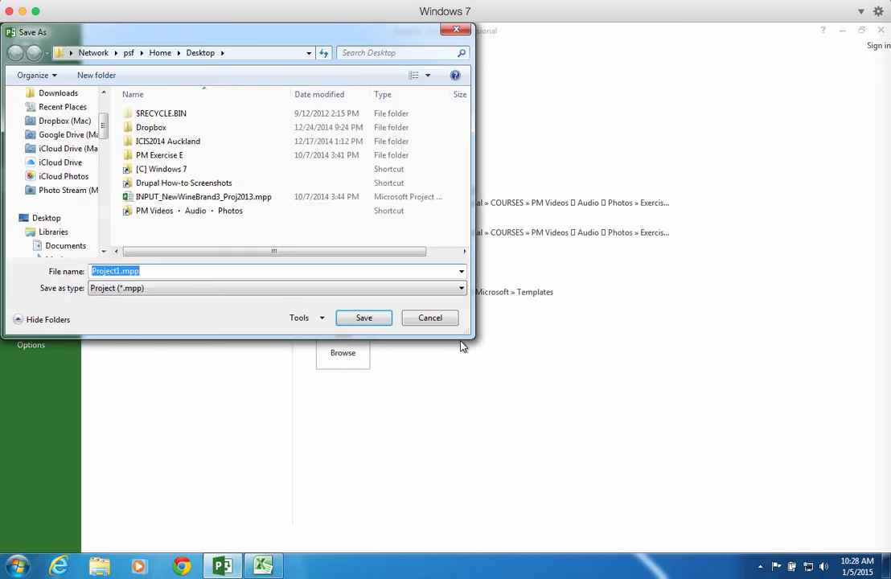
{"action": "left_click", "coordinate": [121, 271]}
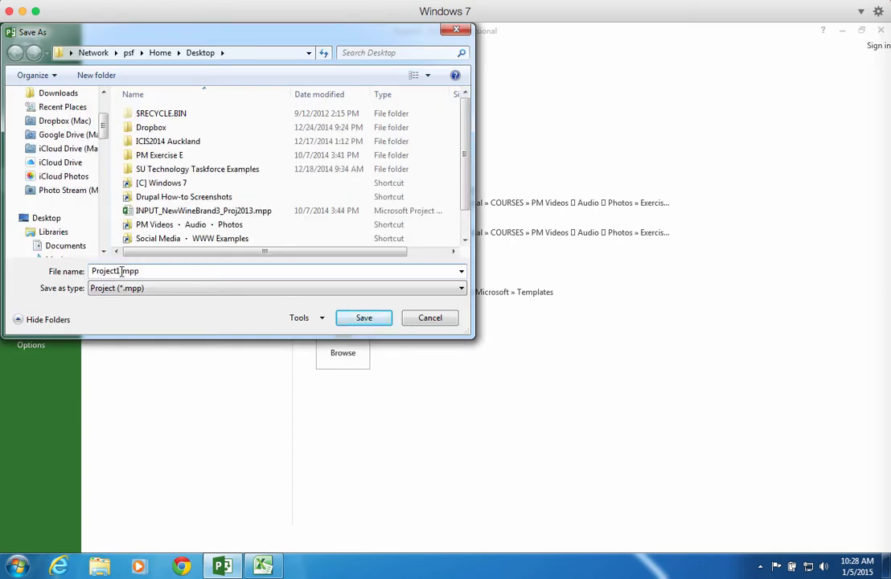
{"action": "key", "text": "BackSpace"}
{"action": "key", "text": "BackSpace"}
{"action": "key", "text": "BackSpace"}
{"action": "key", "text": "BackSpace"}
{"action": "key", "text": "BackSpace"}
{"action": "key", "text": "BackSpace"}
{"action": "key", "text": "BackSpace"}
{"action": "key", "text": "BackSpace"}
{"action": "type", "text": "THOMAS"}
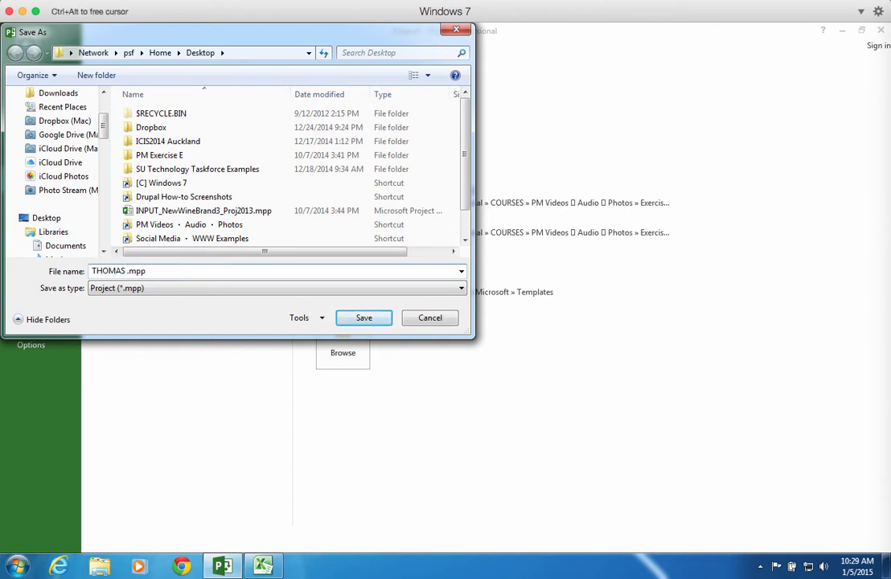
{"action": "type", "text": " New Wine Brand Pa"}
{"action": "key", "text": "BackSpace"}
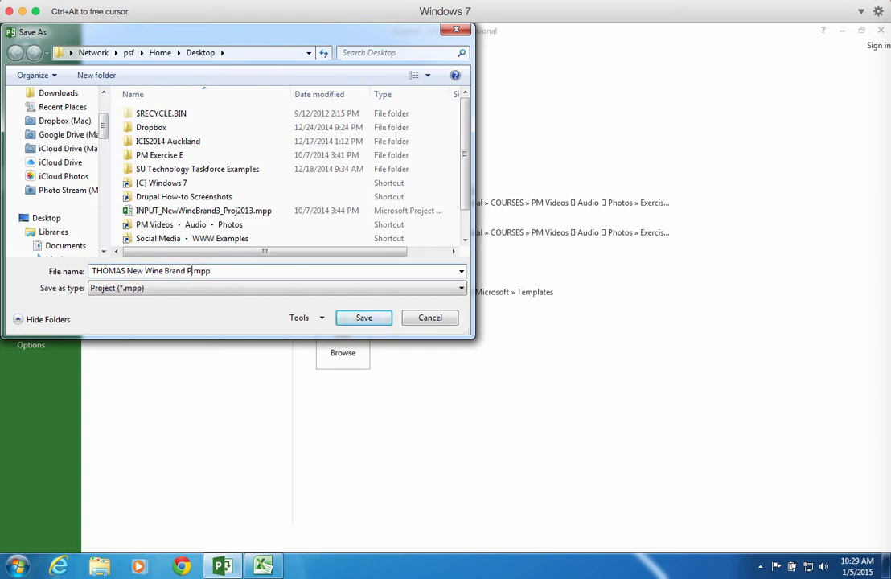
{"action": "type", "text": "2 ExC"}
{"action": "left_click", "coordinate": [382, 320]}
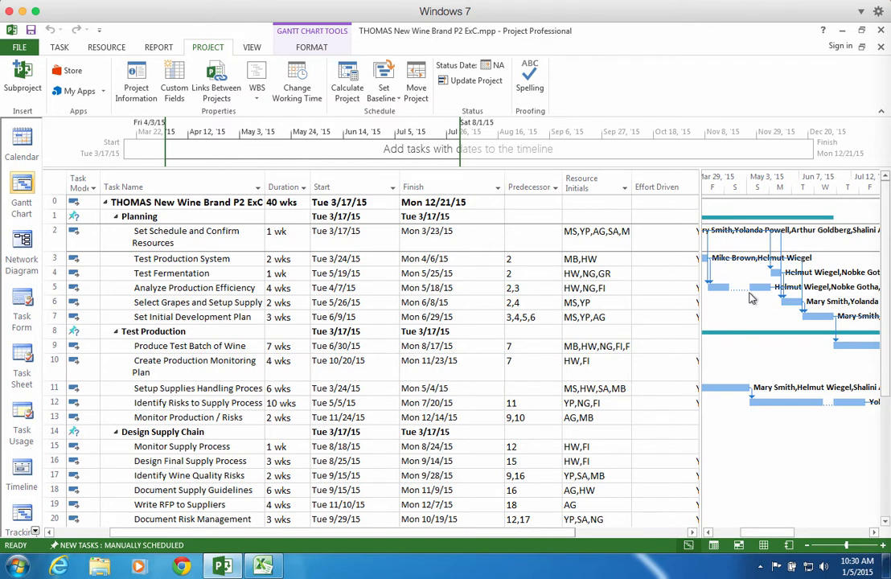
Step: Shrink the task table to give the Gantt chart more room, and narrow the Start column so the Finish column fits
{"action": "scroll", "coordinate": [751, 299], "scroll_direction": "left", "scroll_amount": 5}
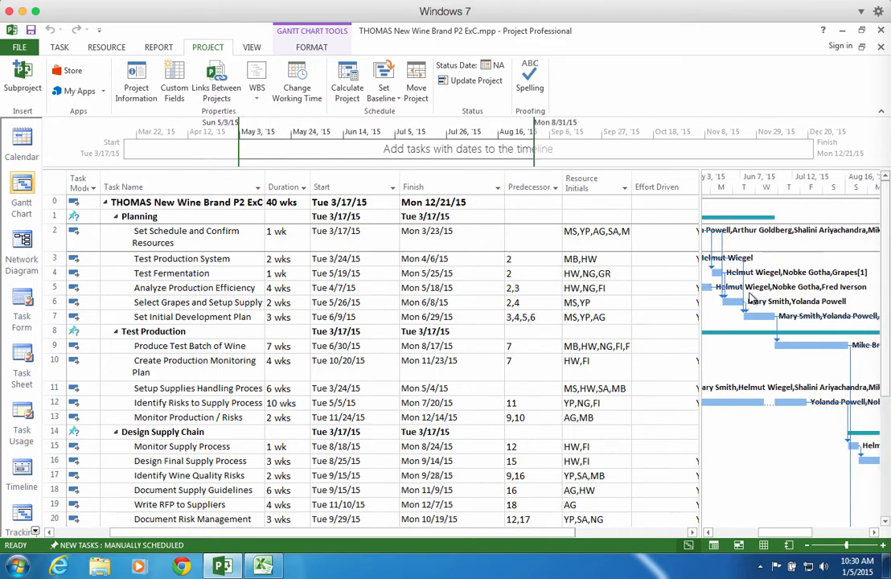
{"action": "left_click_drag", "start_coordinate": [699, 309], "coordinate": [667, 310]}
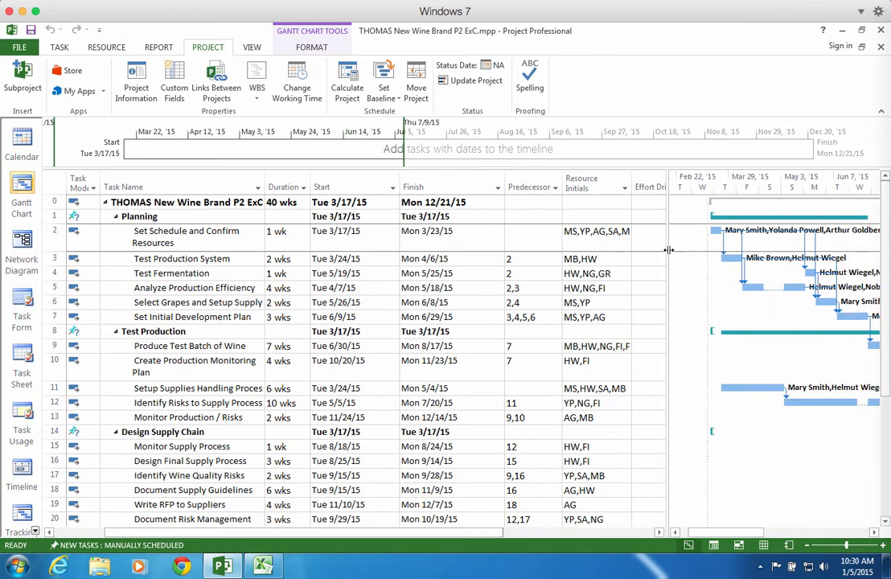
{"action": "left_click_drag", "start_coordinate": [667, 277], "coordinate": [400, 285]}
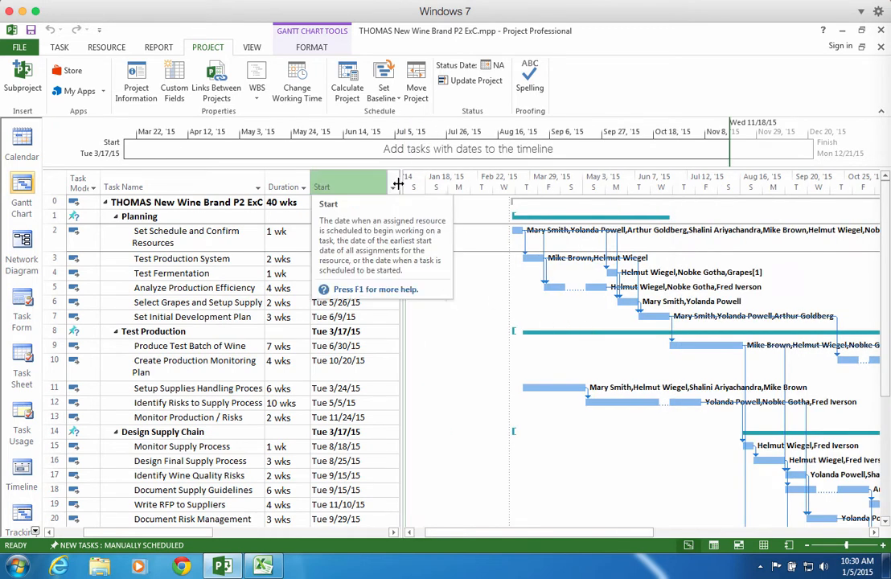
{"action": "mouse_move", "coordinate": [397, 184]}
{"action": "left_mouse_down"}
{"action": "mouse_move", "coordinate": [355, 184]}
{"action": "mouse_move", "coordinate": [448, 183]}
{"action": "mouse_move", "coordinate": [331, 184]}
{"action": "left_mouse_up"}
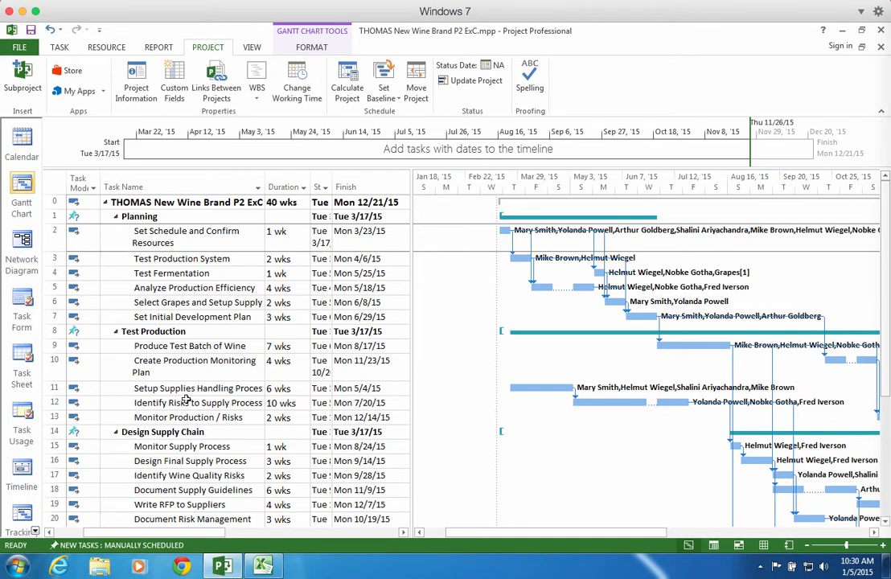
Step: Open the Task Information of the Product Review Complete milestone and set its constraint type to Finish No Later Than
{"action": "scroll", "coordinate": [186, 400], "scroll_direction": "down", "scroll_amount": 1}
{"action": "scroll", "coordinate": [186, 400], "scroll_direction": "down", "scroll_amount": 1}
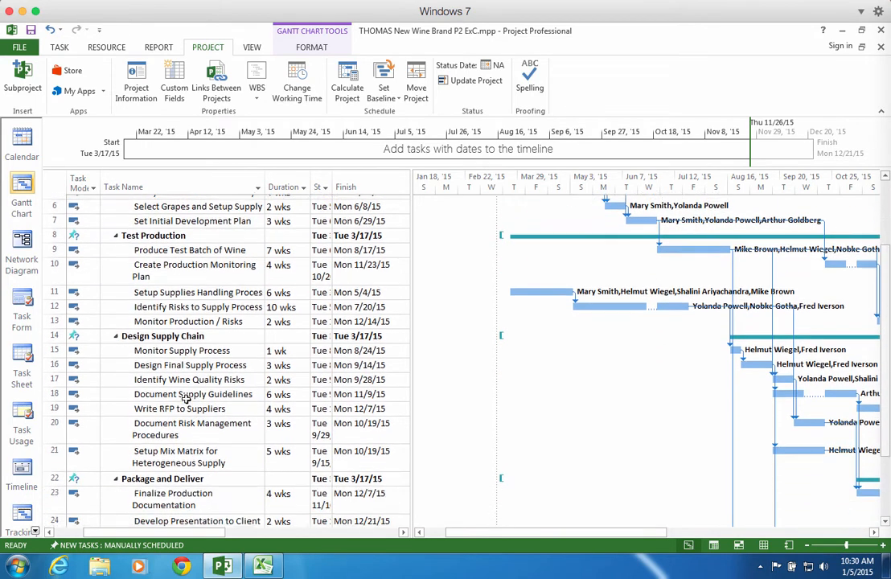
{"action": "scroll", "coordinate": [186, 400], "scroll_direction": "down", "scroll_amount": 1}
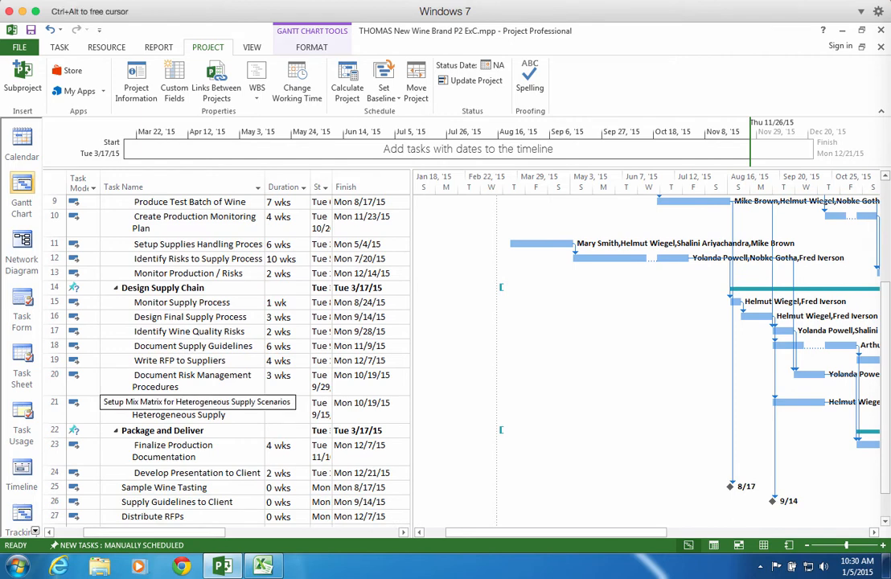
{"action": "scroll", "coordinate": [186, 400], "scroll_direction": "down", "scroll_amount": 2}
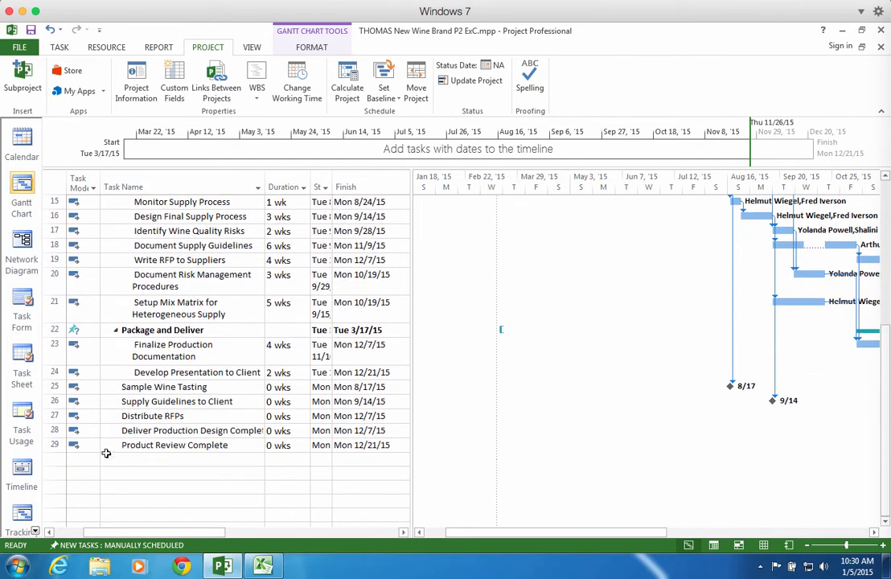
{"action": "left_click", "coordinate": [54, 446]}
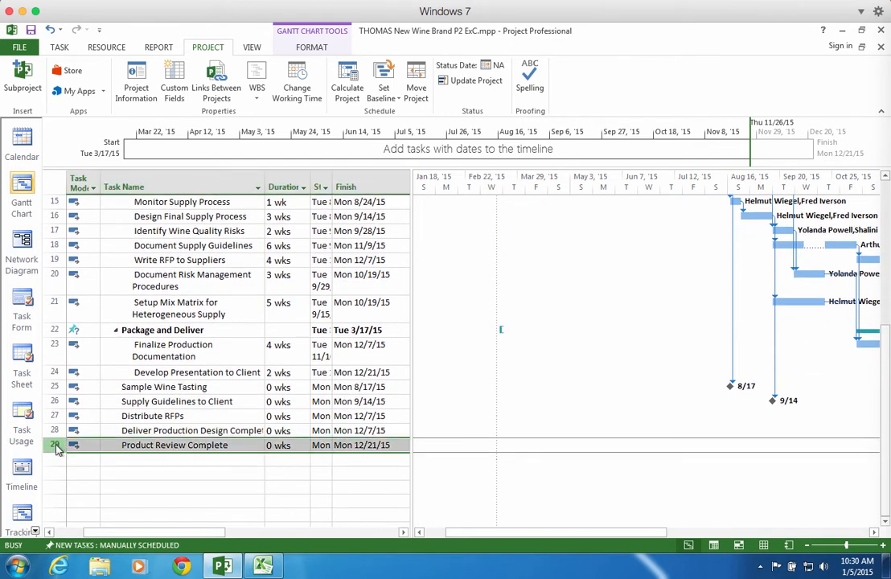
{"action": "double_click", "coordinate": [55, 447]}
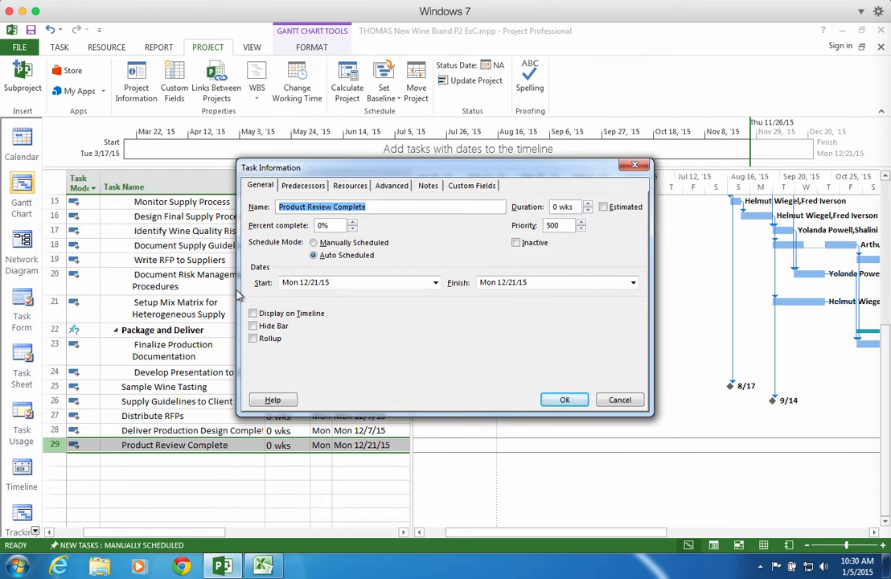
{"action": "left_click", "coordinate": [399, 187]}
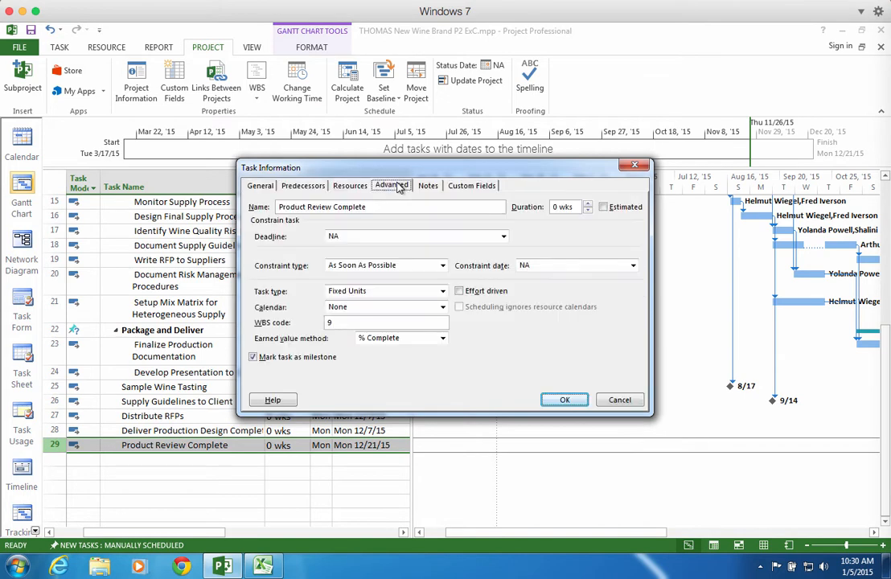
{"action": "left_click", "coordinate": [390, 267]}
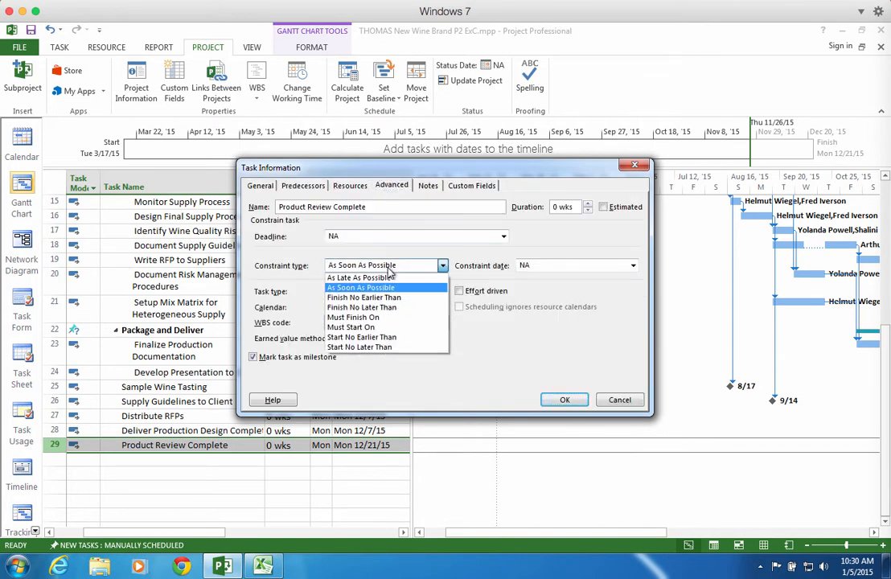
{"action": "left_click", "coordinate": [371, 308]}
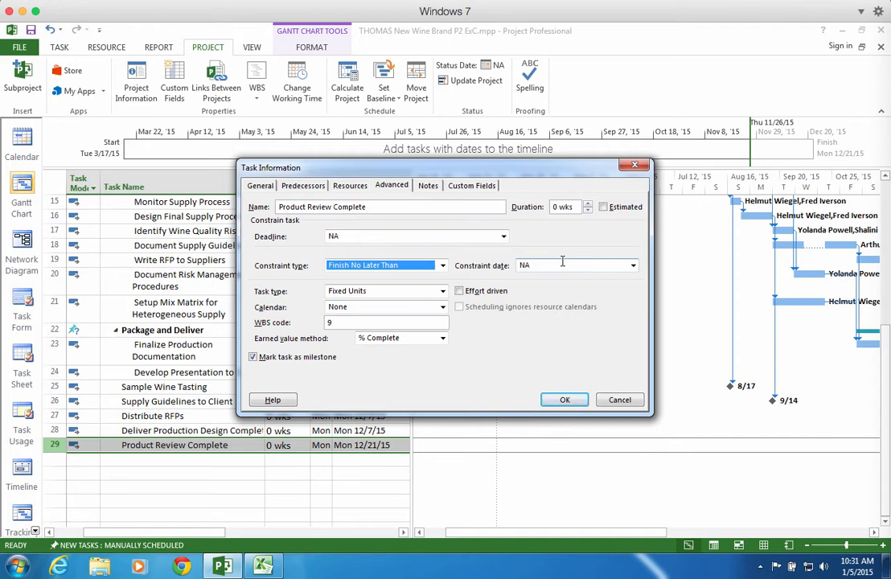
Step: Set the Product Review Complete milestone's constraint date to Friday 11/13/15 and apply the task changes
{"action": "left_click", "coordinate": [634, 266]}
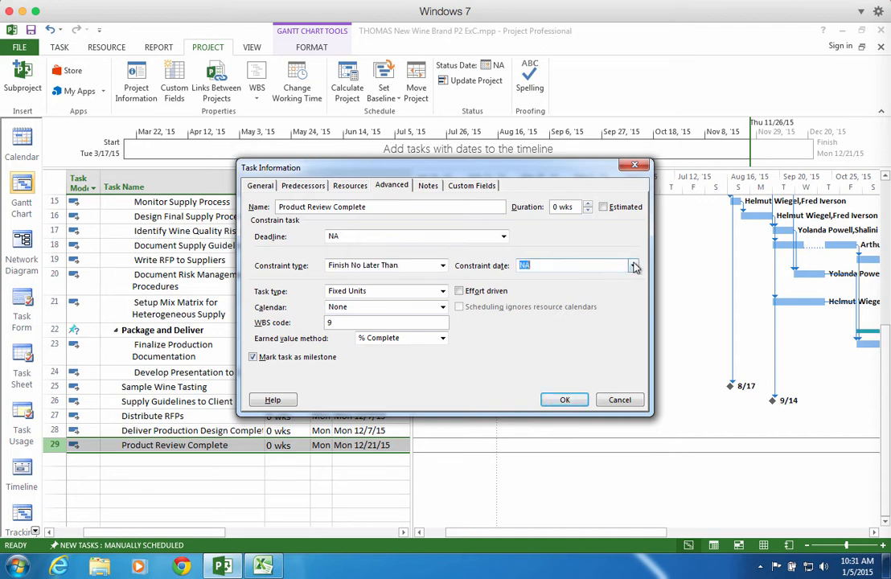
{"action": "left_click", "coordinate": [631, 280]}
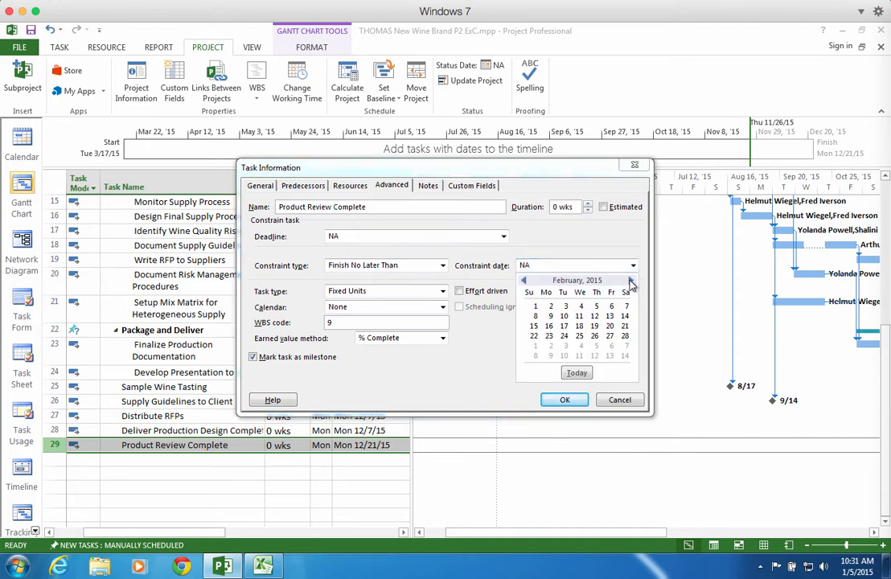
{"action": "left_click", "coordinate": [631, 280]}
{"action": "left_click", "coordinate": [631, 280]}
{"action": "left_click", "coordinate": [630, 280]}
{"action": "left_click", "coordinate": [631, 279]}
{"action": "left_click", "coordinate": [630, 280]}
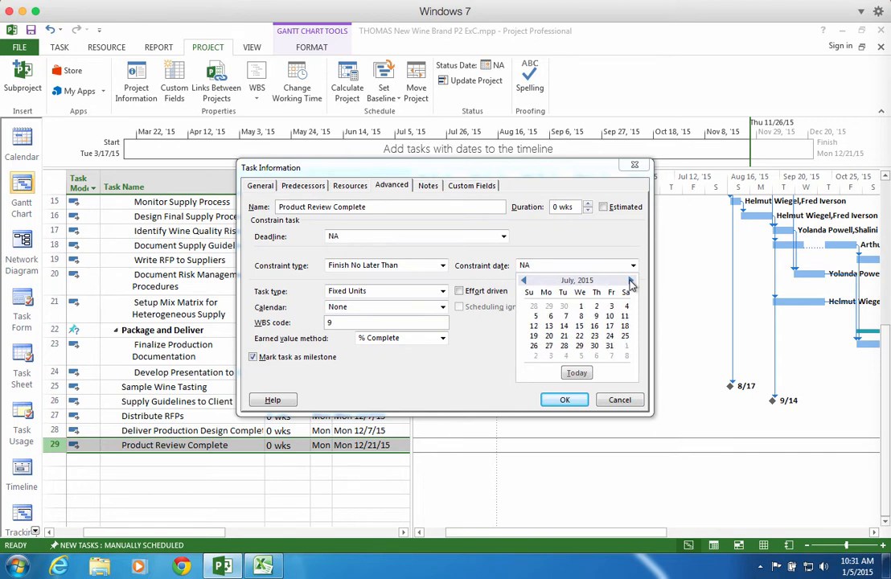
{"action": "left_click", "coordinate": [630, 280]}
{"action": "left_click", "coordinate": [631, 280]}
{"action": "left_click", "coordinate": [630, 280]}
{"action": "left_click", "coordinate": [631, 280]}
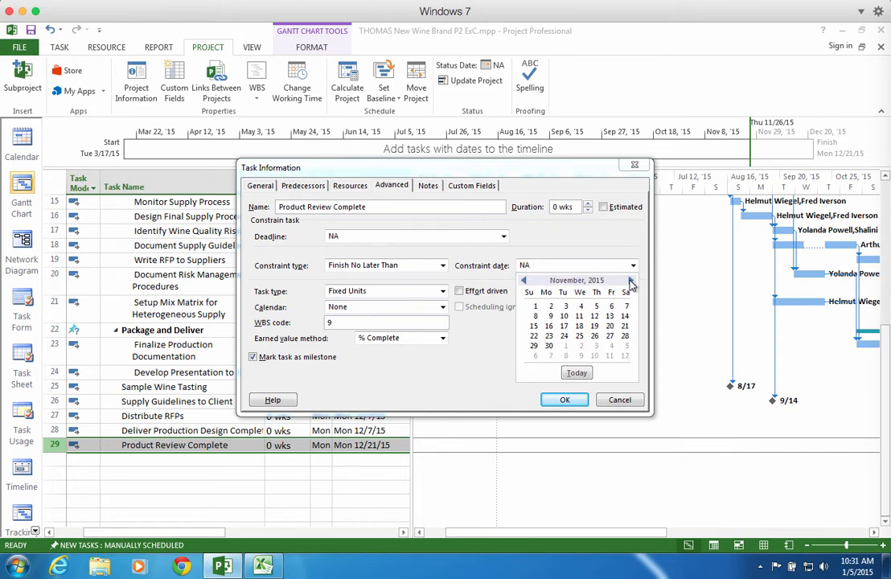
{"action": "left_click", "coordinate": [610, 316]}
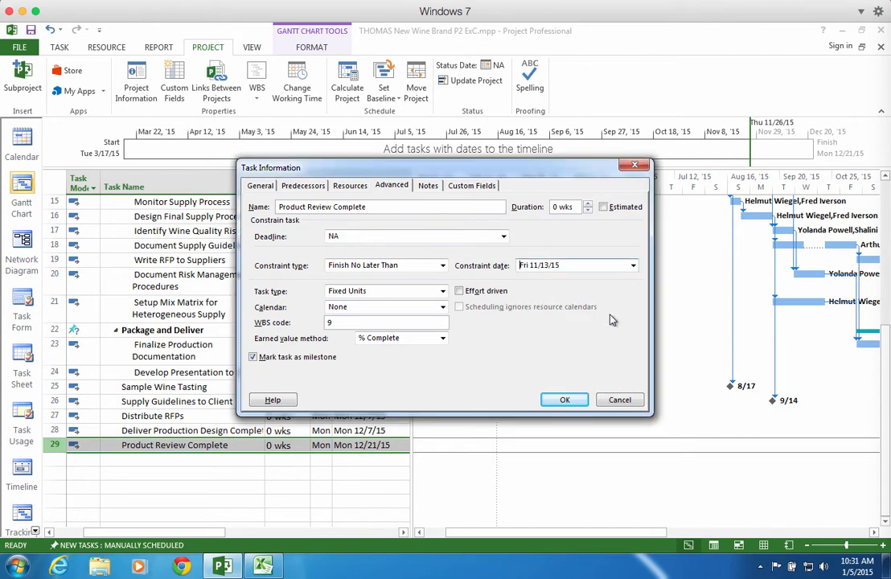
{"action": "left_click", "coordinate": [565, 400]}
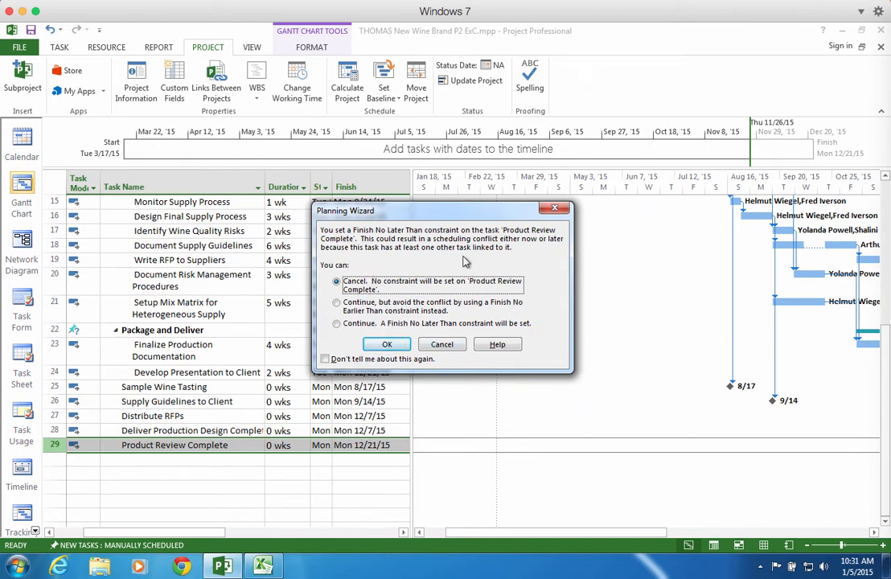
Step: Continue with the Finish No Later Than constraint on Product Review Complete and allow the scheduling conflict
{"action": "left_click", "coordinate": [337, 324]}
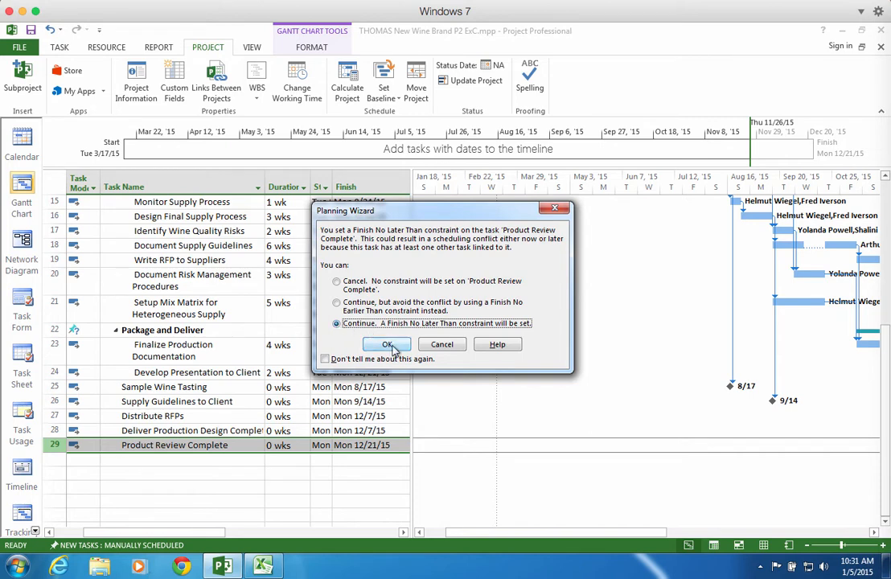
{"action": "left_click", "coordinate": [391, 346]}
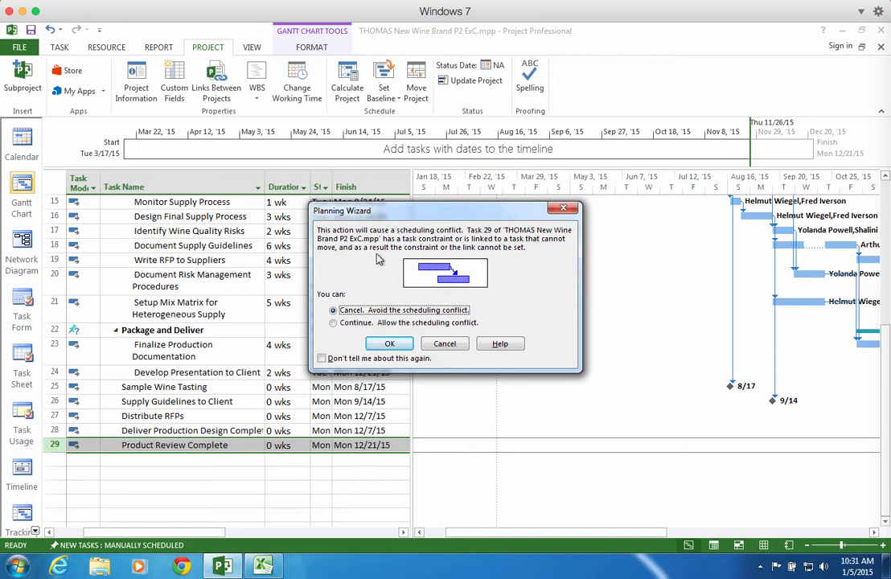
{"action": "left_click", "coordinate": [333, 323]}
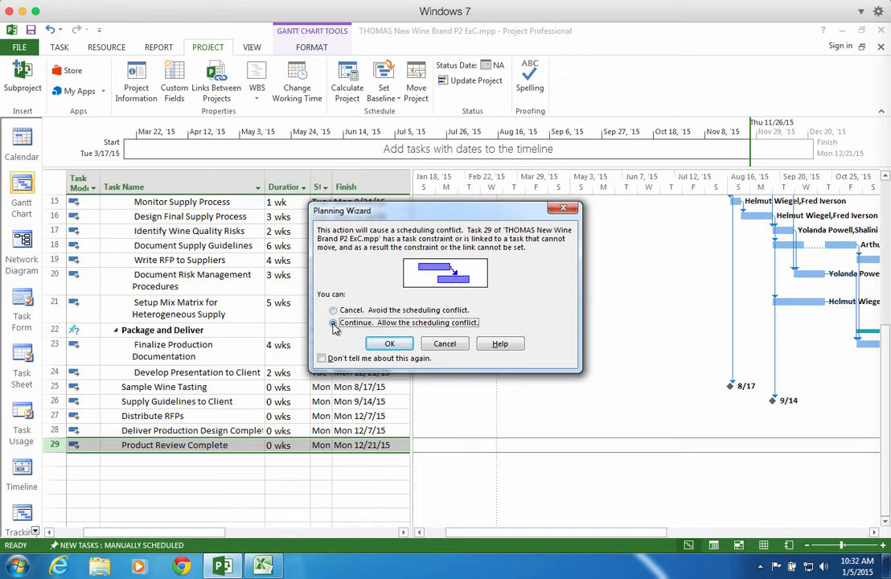
{"action": "left_click", "coordinate": [390, 344]}
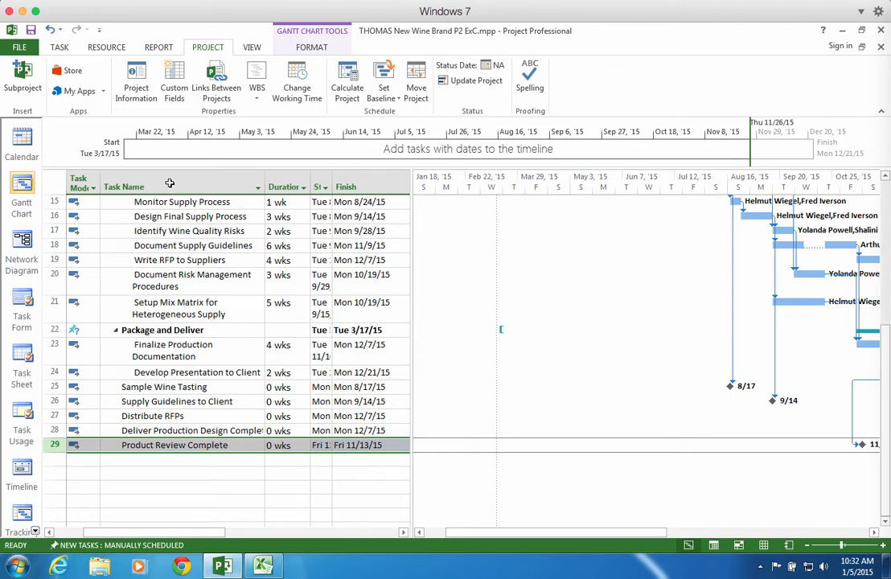
Step: Look over the resource sheet and return to the Gantt Chart view
{"action": "left_click", "coordinate": [107, 49]}
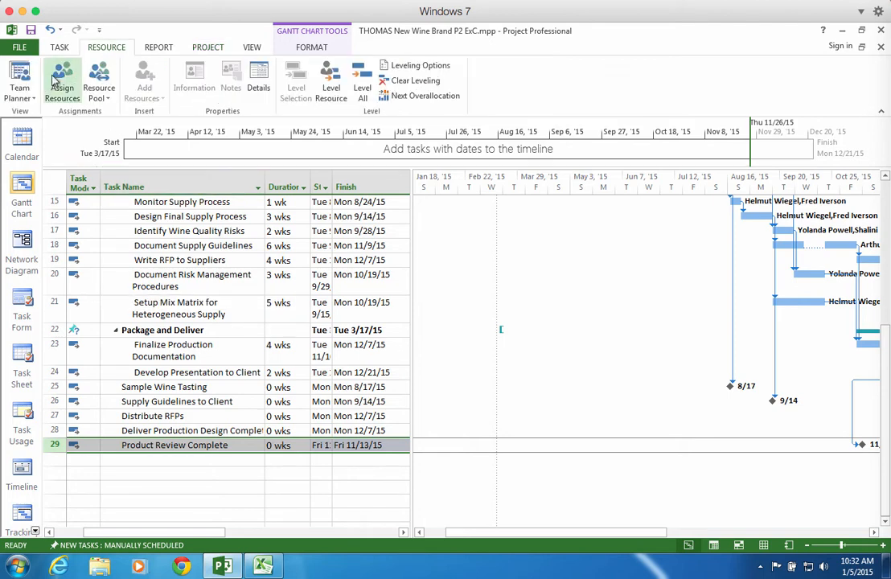
{"action": "left_click", "coordinate": [30, 100]}
{"action": "left_click", "coordinate": [40, 173]}
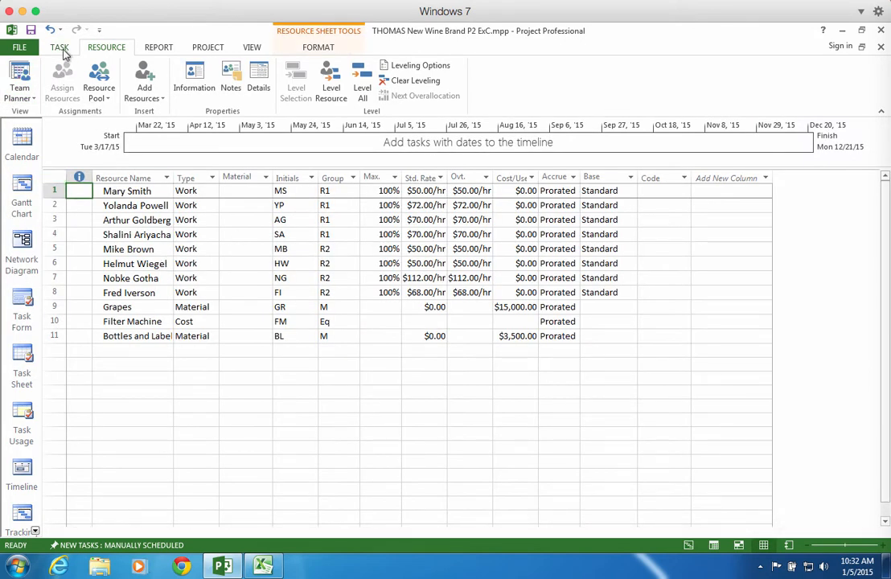
{"action": "left_click", "coordinate": [59, 49]}
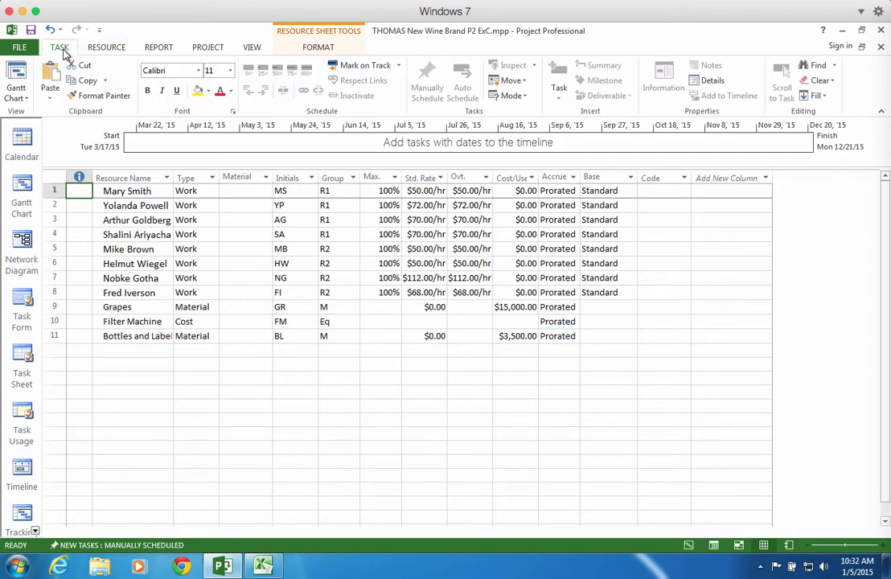
{"action": "left_click", "coordinate": [18, 76]}
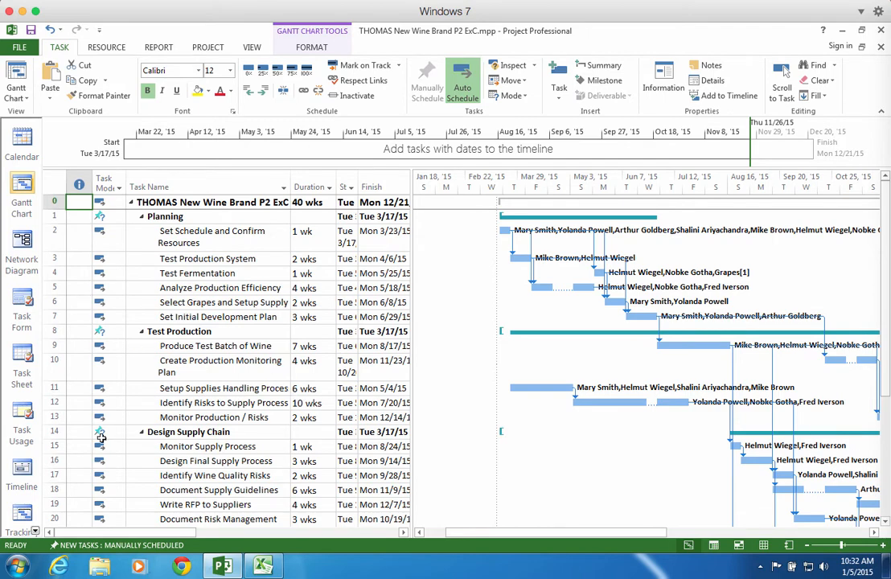
Step: Examine the constraint indicator of the Product Review Complete milestone and its link from the preceding task in the Gantt chart
{"action": "scroll", "coordinate": [99, 435], "scroll_direction": "down", "scroll_amount": 3}
{"action": "scroll", "coordinate": [102, 438], "scroll_direction": "down", "scroll_amount": 6}
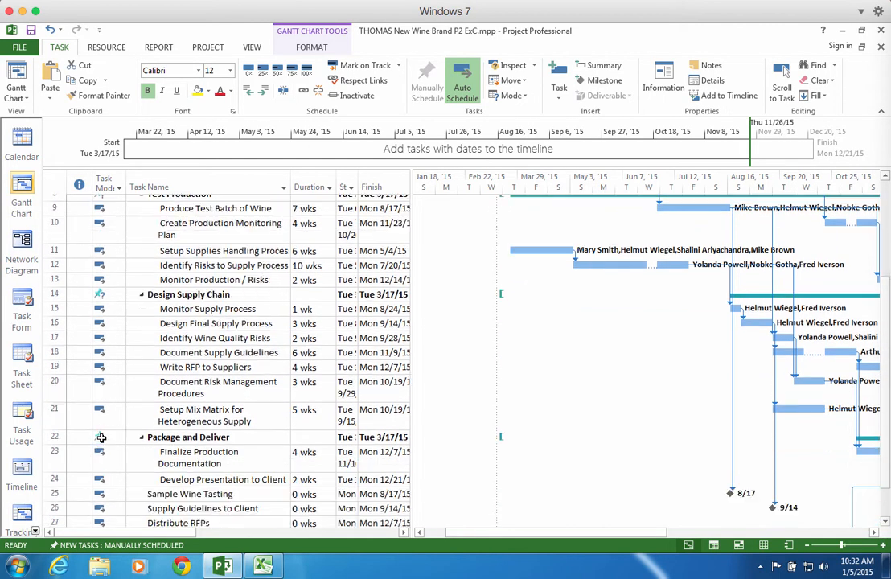
{"action": "scroll", "coordinate": [102, 438], "scroll_direction": "down", "scroll_amount": 3}
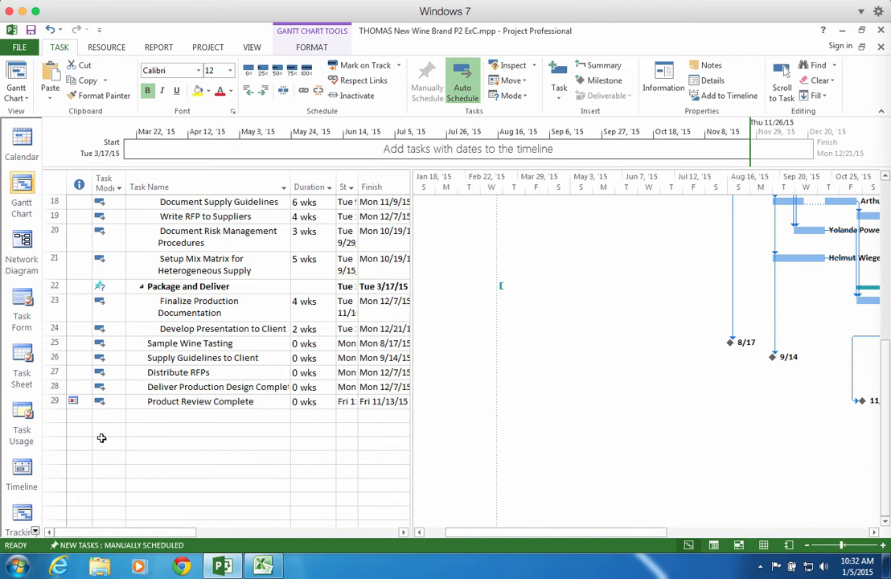
{"action": "left_click", "coordinate": [74, 401]}
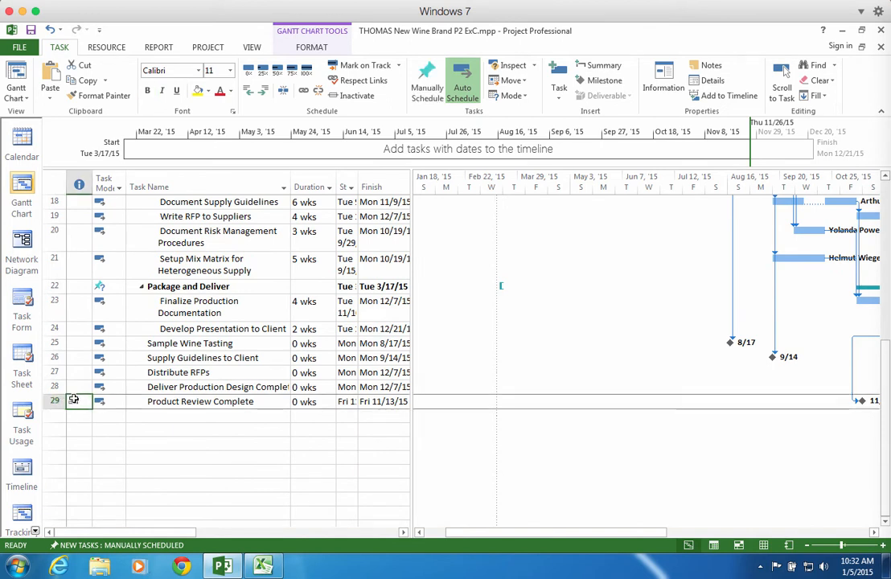
{"action": "mouse_move", "coordinate": [74, 400]}
{"action": "scroll", "coordinate": [475, 341], "scroll_direction": "right", "scroll_amount": 5}
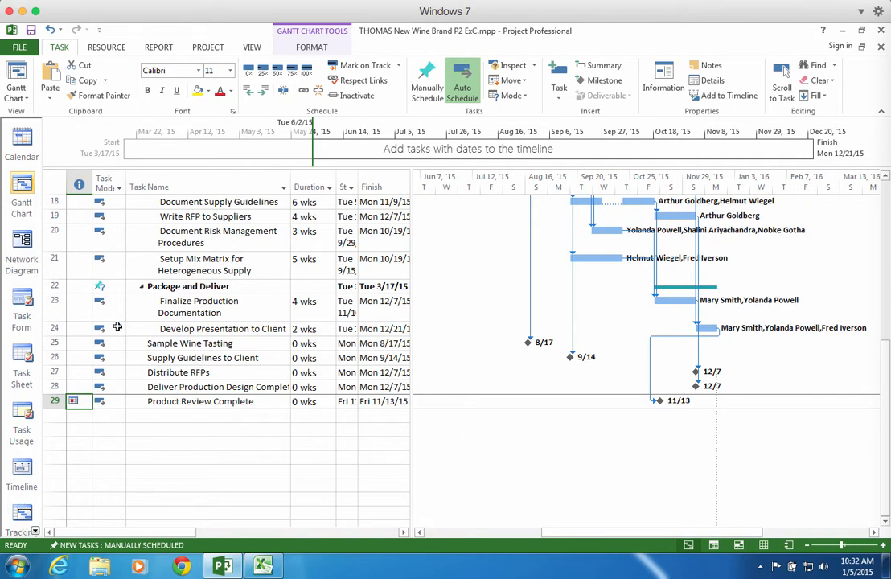
Step: Open the Task Information of Develop Presentation to Client and set its constraint type to Finish No Later Than
{"action": "left_click", "coordinate": [55, 330]}
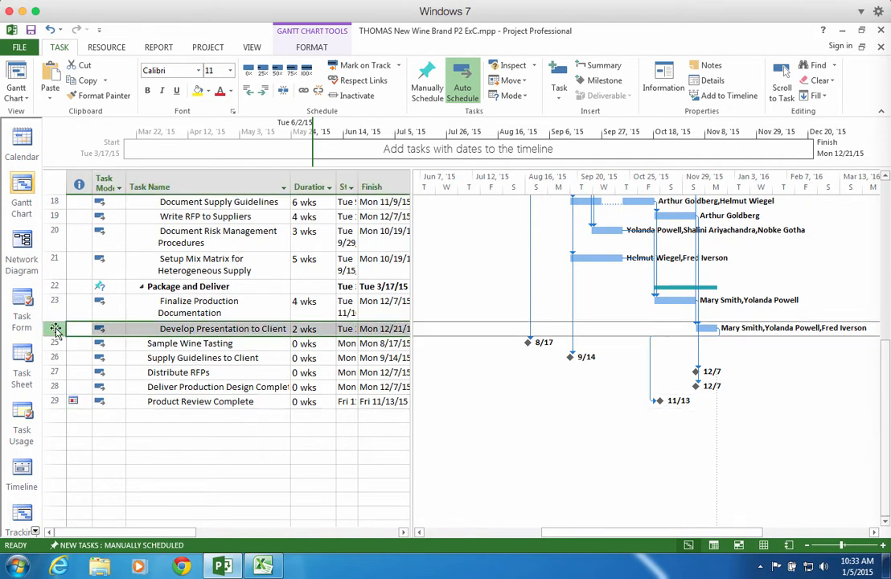
{"action": "double_click", "coordinate": [55, 330]}
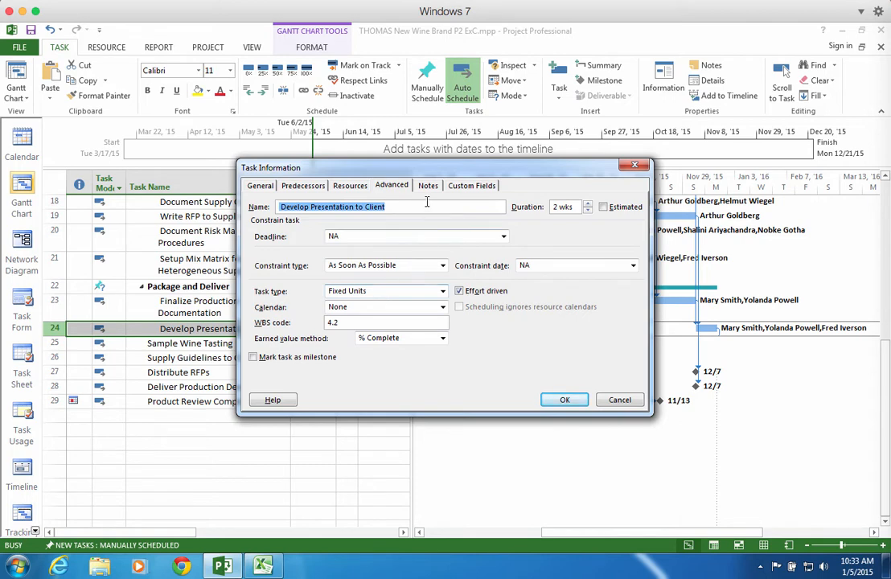
{"action": "left_click", "coordinate": [414, 268]}
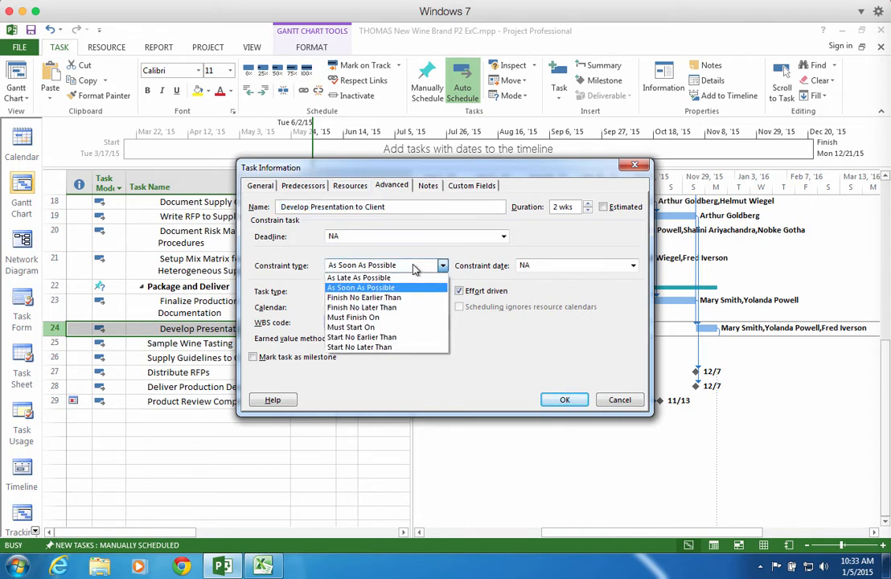
{"action": "left_click", "coordinate": [393, 308]}
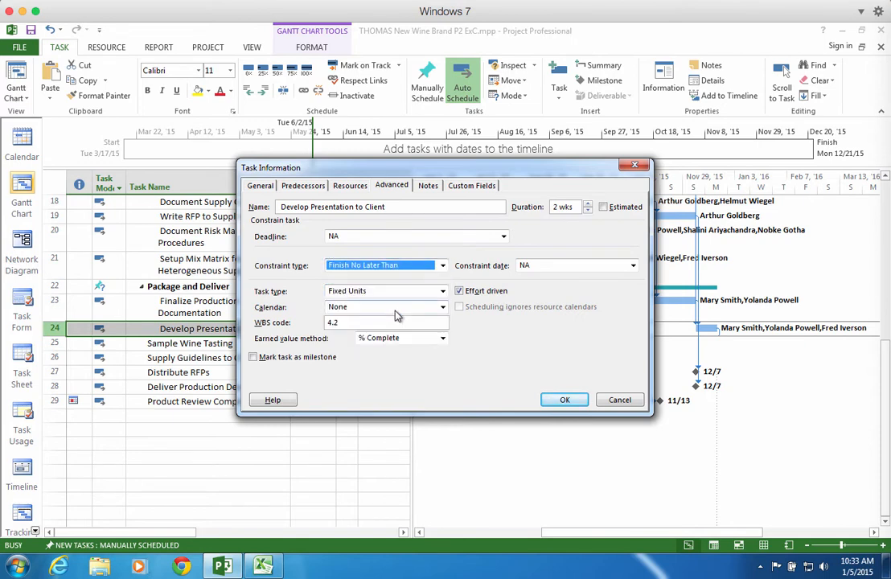
Step: Set the constraint date of Develop Presentation to Client to 11/13/15 and apply the task changes
{"action": "left_click", "coordinate": [568, 270]}
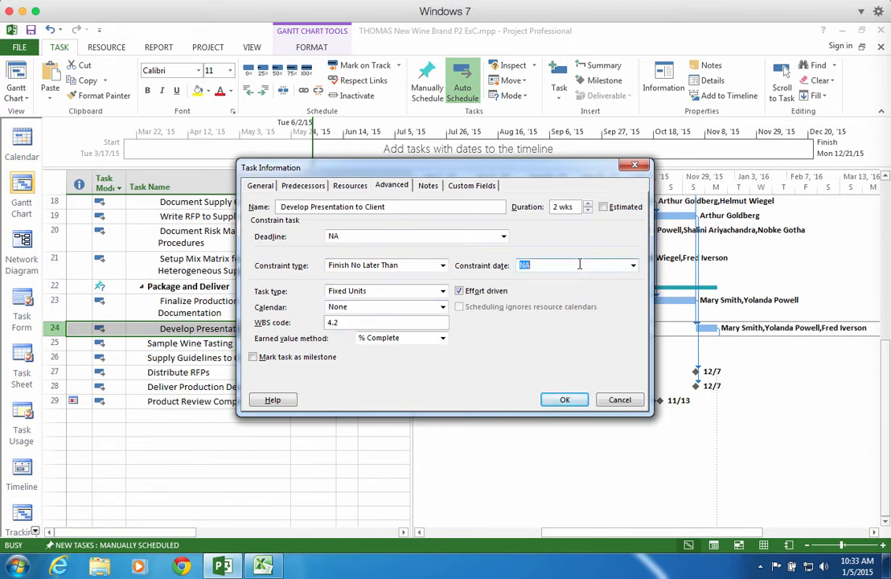
{"action": "left_click", "coordinate": [634, 266]}
{"action": "left_click", "coordinate": [631, 280]}
{"action": "left_click", "coordinate": [631, 280]}
{"action": "left_click", "coordinate": [631, 280]}
{"action": "left_click", "coordinate": [630, 280]}
{"action": "left_click", "coordinate": [631, 280]}
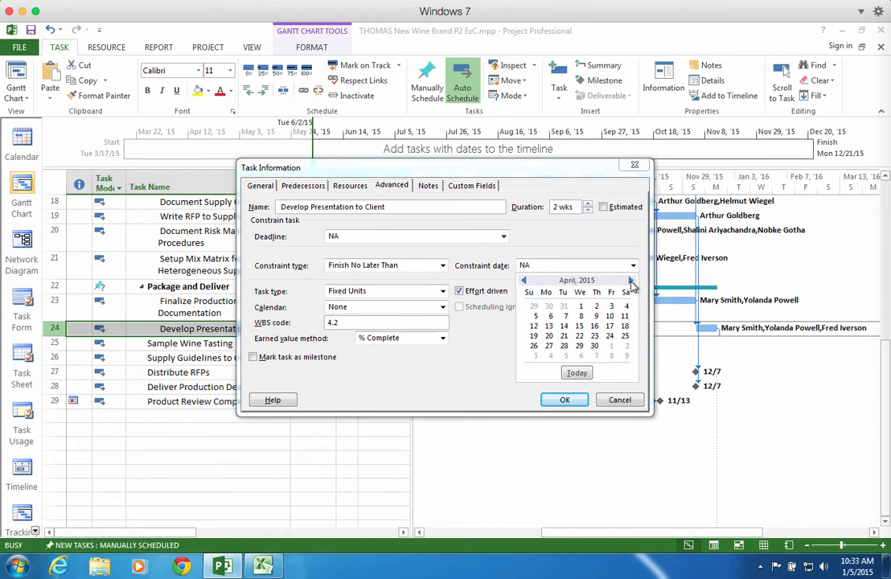
{"action": "left_click", "coordinate": [630, 280]}
{"action": "left_click", "coordinate": [631, 280]}
{"action": "left_click", "coordinate": [631, 281]}
{"action": "left_click", "coordinate": [631, 280]}
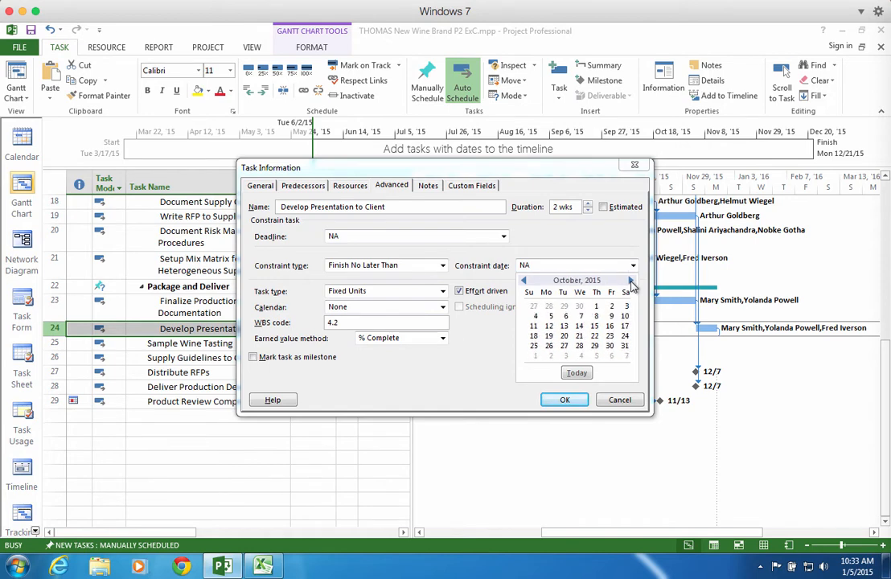
{"action": "left_click", "coordinate": [631, 281]}
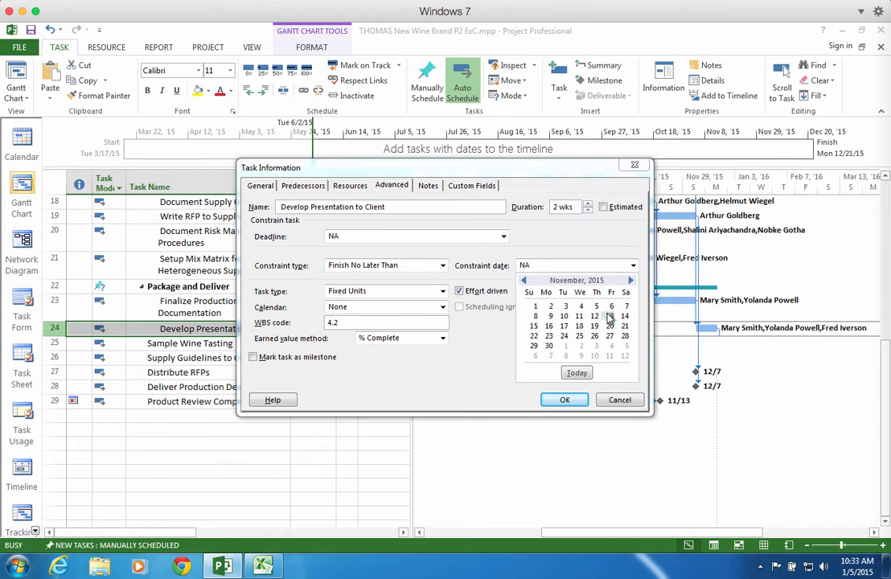
{"action": "left_click", "coordinate": [609, 316]}
{"action": "left_click", "coordinate": [564, 400]}
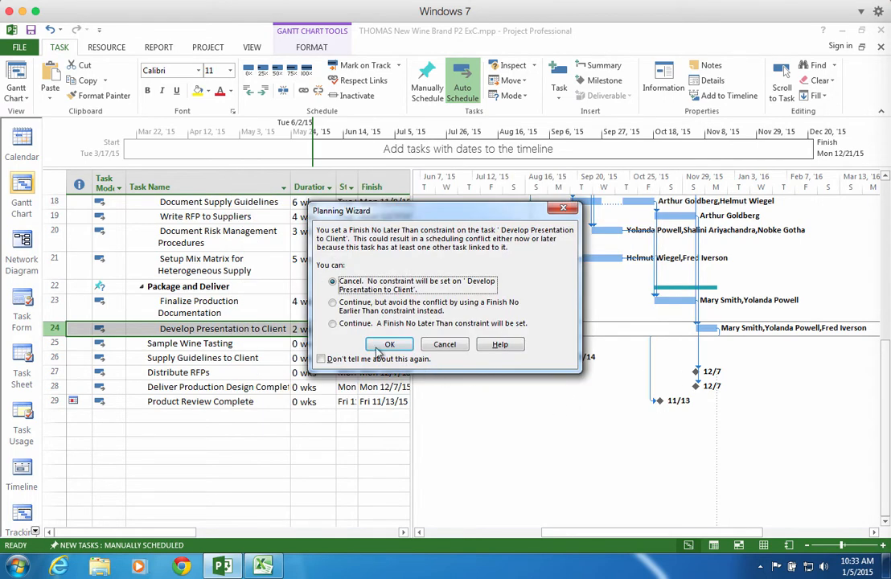
Step: Continue with the Finish No Later Than constraint on Develop Presentation to Client and skip all unresolvable resource overallocations
{"action": "left_click", "coordinate": [334, 325]}
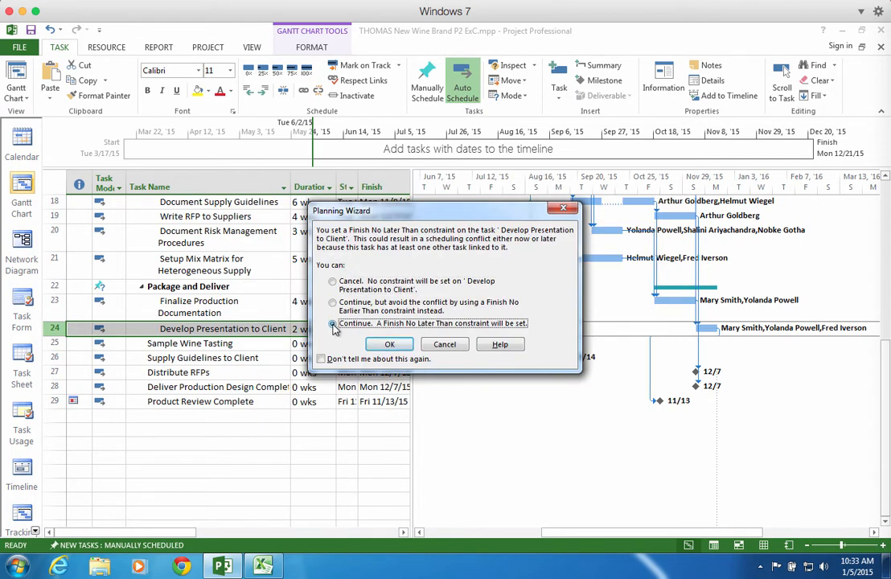
{"action": "left_click", "coordinate": [390, 344]}
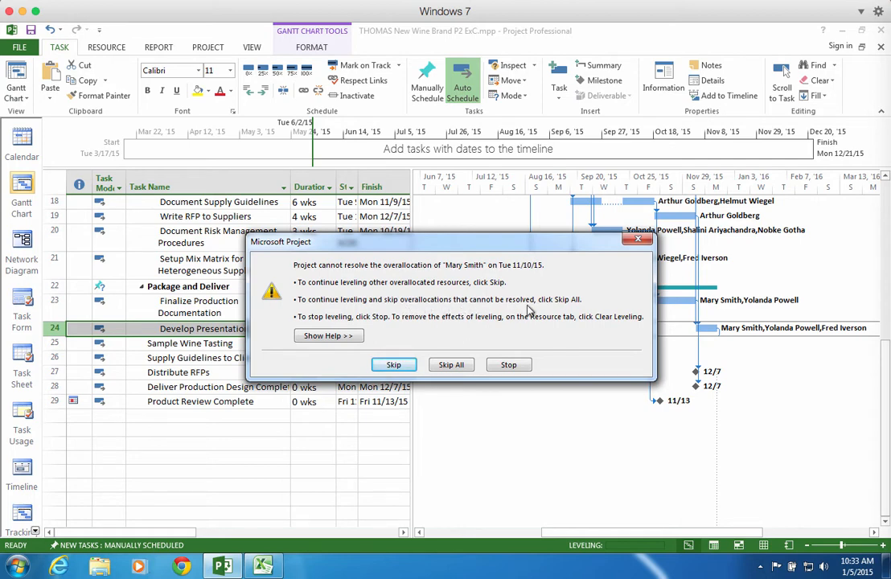
{"action": "left_click", "coordinate": [452, 365]}
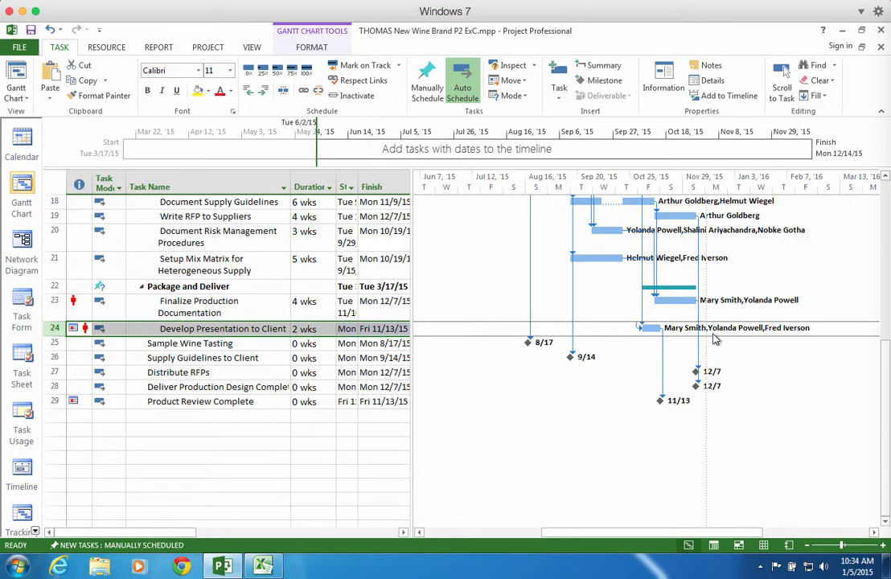
Step: Review the schedule around the constrained tasks and switch from the Gantt Chart to the Resource Usage view
{"action": "scroll", "coordinate": [716, 340], "scroll_direction": "up", "scroll_amount": 1}
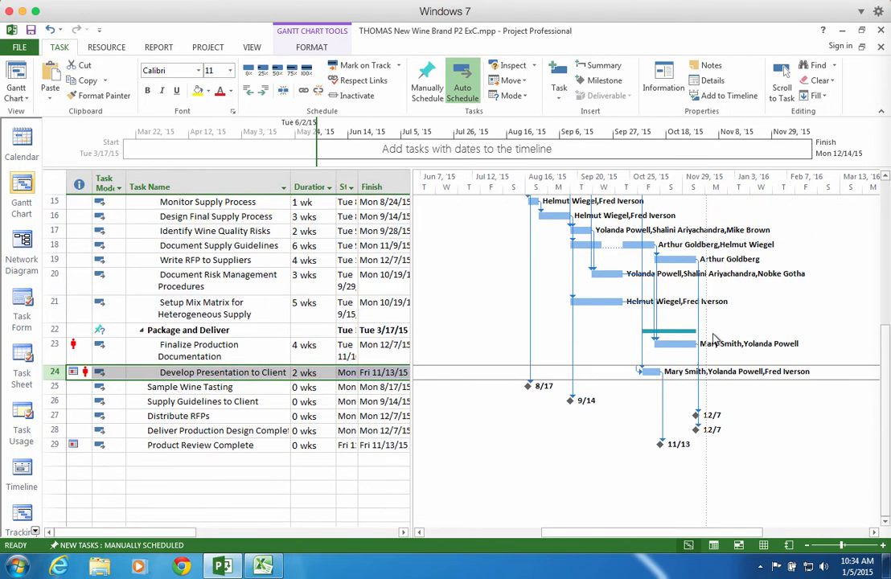
{"action": "scroll", "coordinate": [713, 337], "scroll_direction": "up", "scroll_amount": 3}
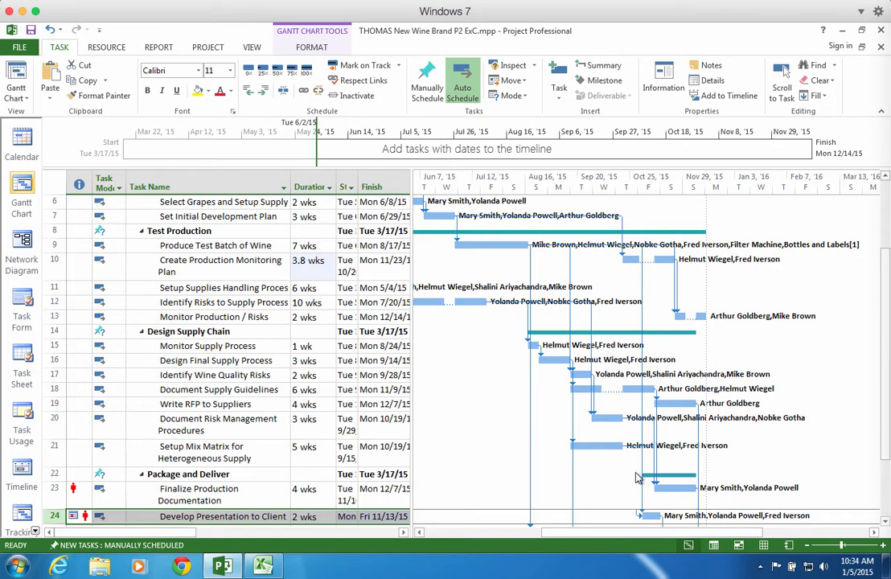
{"action": "scroll", "coordinate": [636, 478], "scroll_direction": "down", "scroll_amount": 1}
{"action": "scroll", "coordinate": [636, 477], "scroll_direction": "down", "scroll_amount": 1}
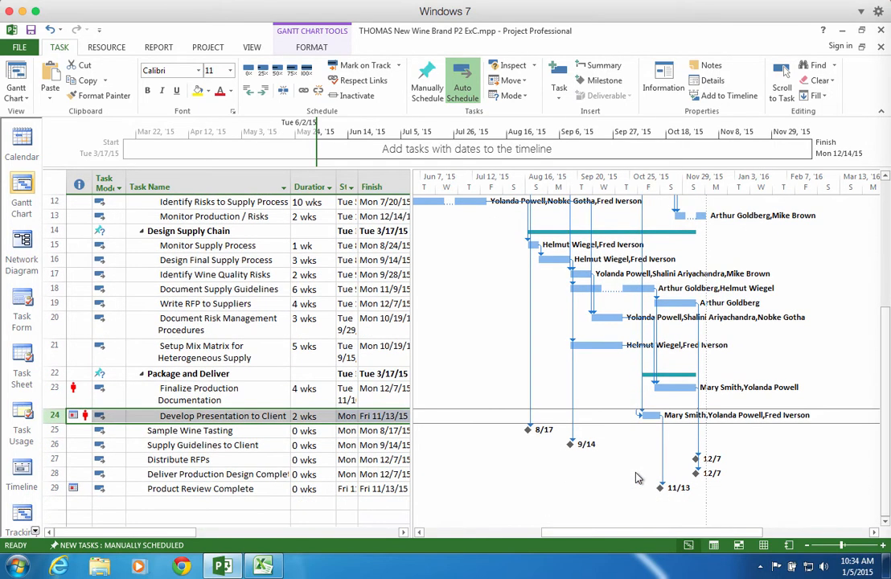
{"action": "scroll", "coordinate": [636, 478], "scroll_direction": "down", "scroll_amount": 1}
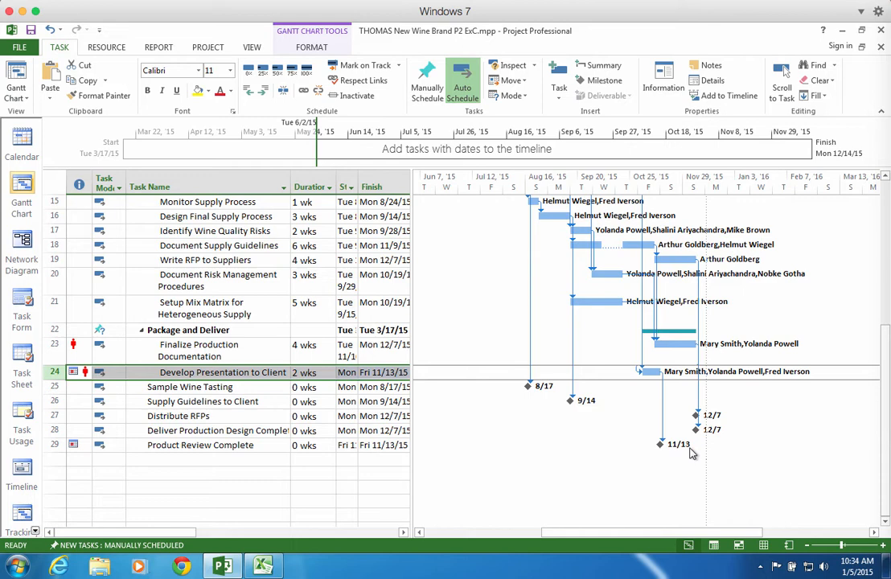
{"action": "left_click", "coordinate": [107, 48]}
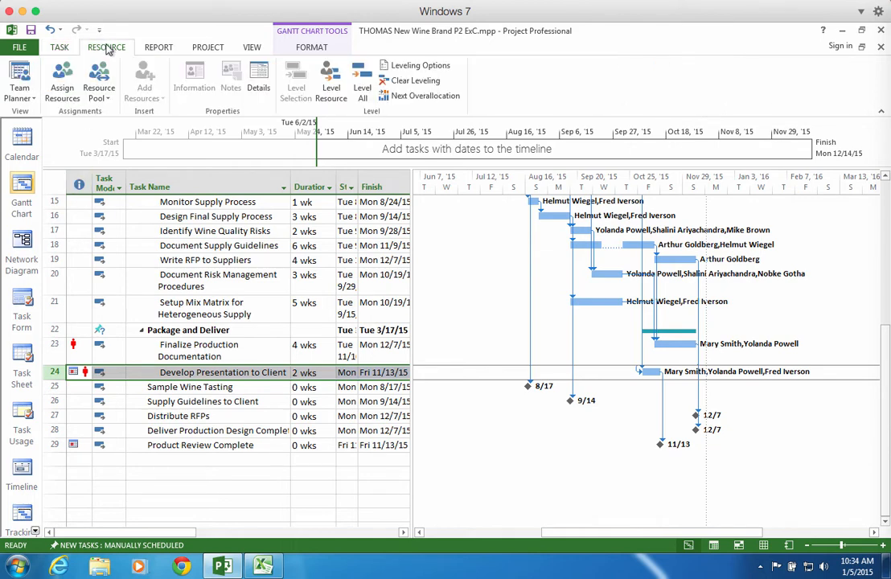
{"action": "left_click", "coordinate": [32, 97]}
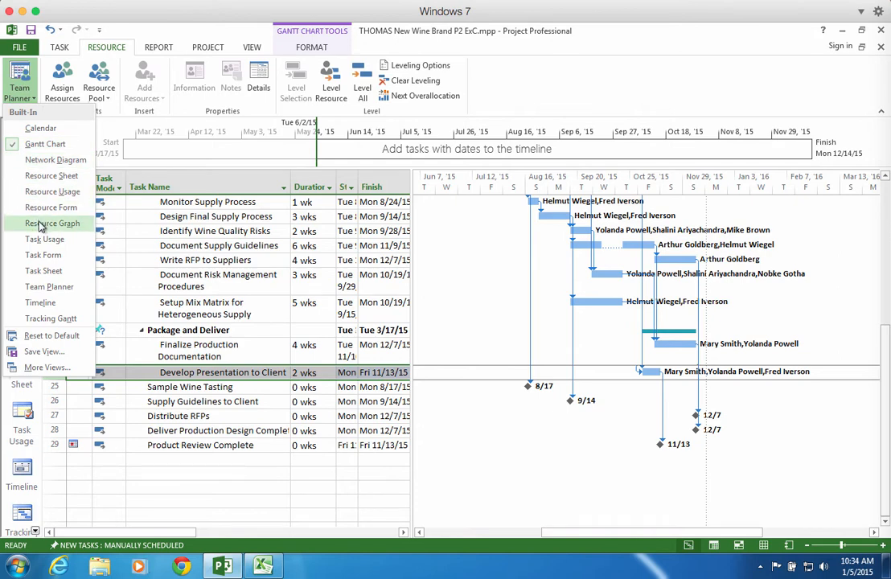
{"action": "left_click", "coordinate": [38, 192]}
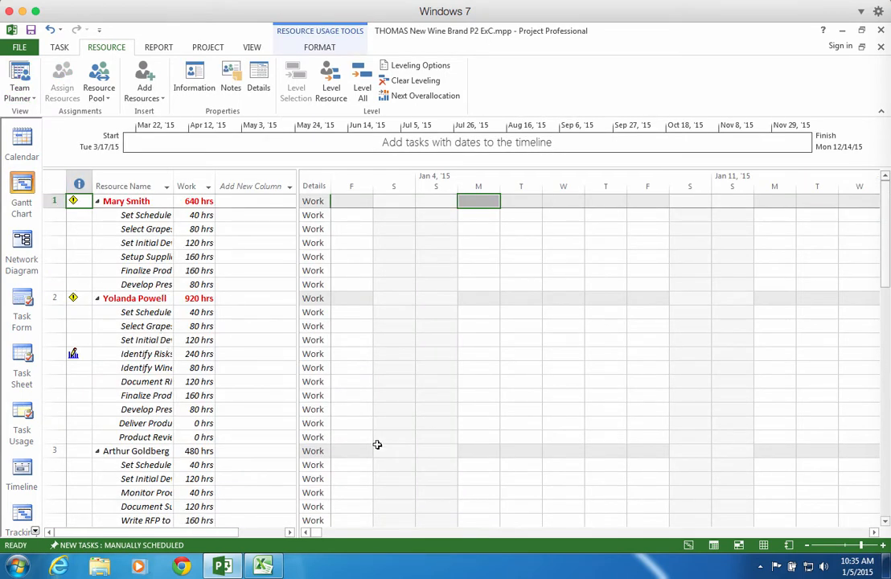
Step: Zoom the Resource Usage timescale to the entire project and review the overallocated work hours
{"action": "right_click", "coordinate": [437, 176]}
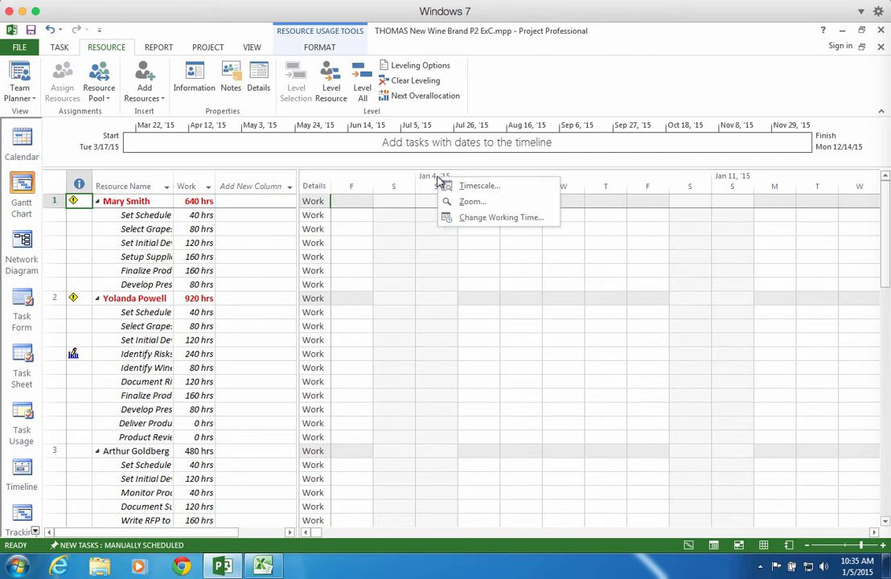
{"action": "left_click", "coordinate": [458, 200]}
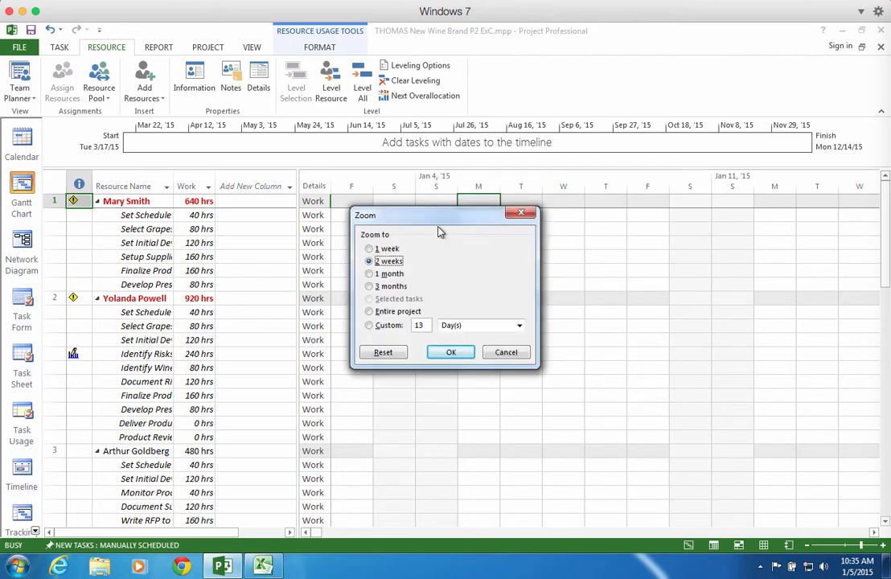
{"action": "left_click", "coordinate": [369, 311]}
{"action": "left_click", "coordinate": [452, 352]}
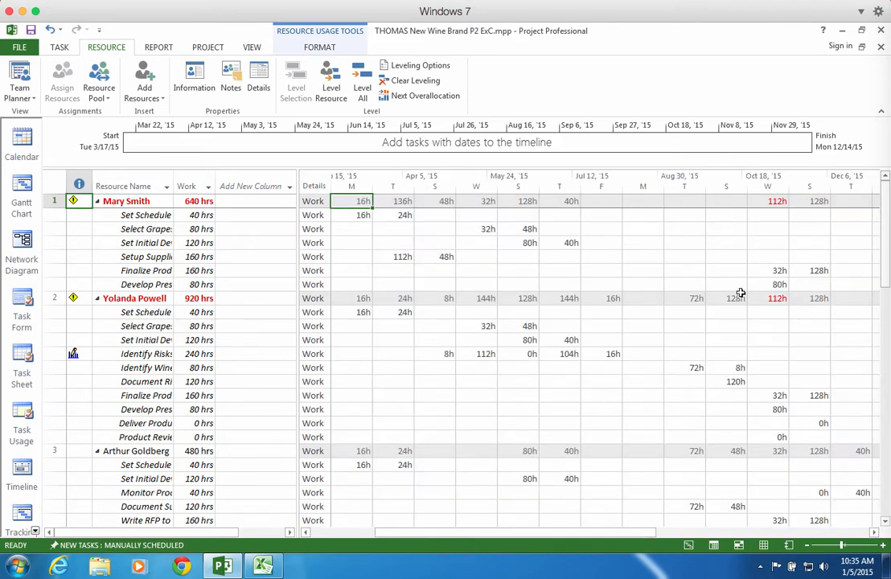
{"action": "scroll", "coordinate": [741, 295], "scroll_direction": "down", "scroll_amount": 1}
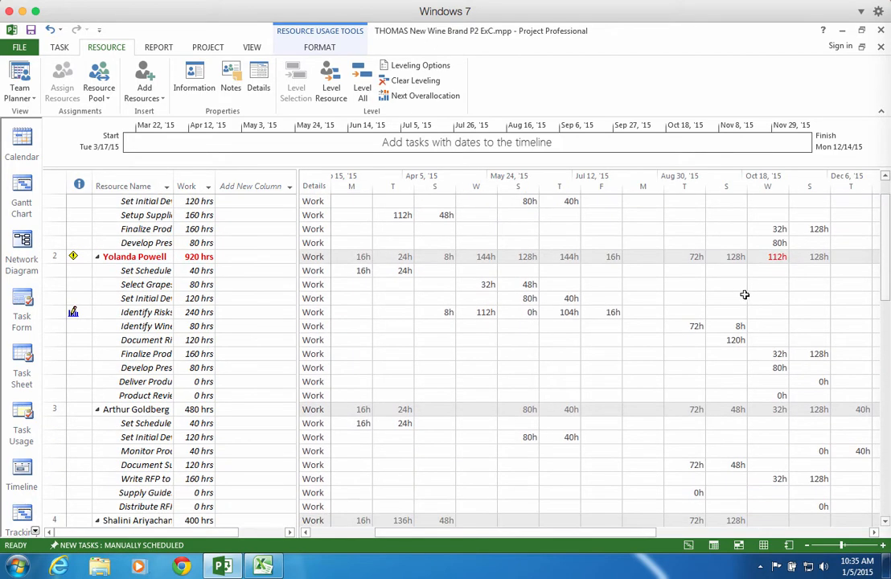
{"action": "key", "text": "ctrl+Home"}
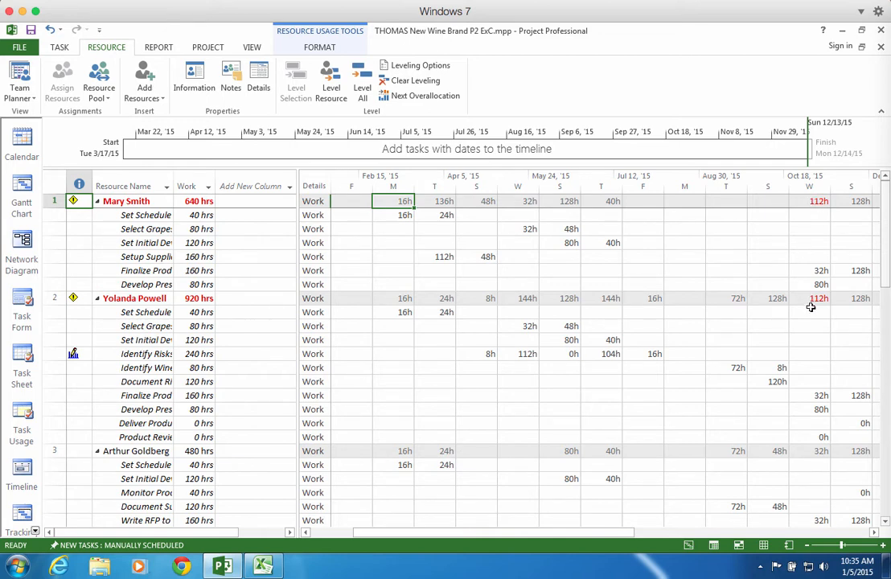
Step: Collapse the task assignments under resources 1 to 8 in the Resource Usage view, leaving the material resources expanded
{"action": "left_click", "coordinate": [98, 298]}
{"action": "left_click", "coordinate": [97, 201]}
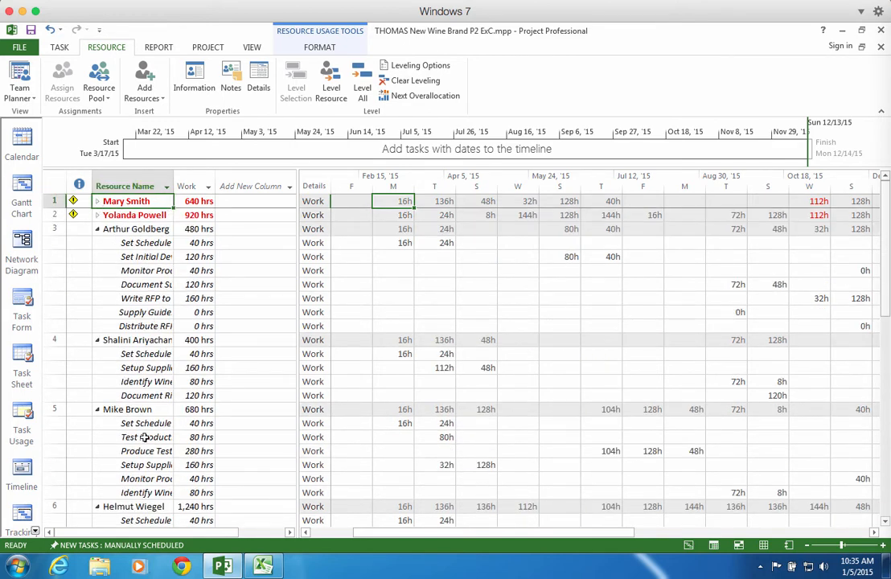
{"action": "left_click", "coordinate": [97, 340]}
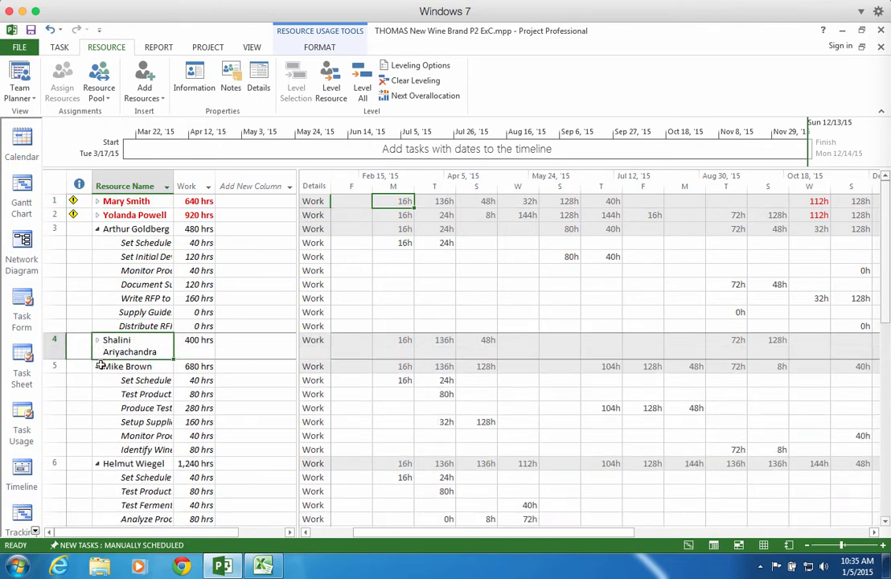
{"action": "left_click", "coordinate": [97, 366]}
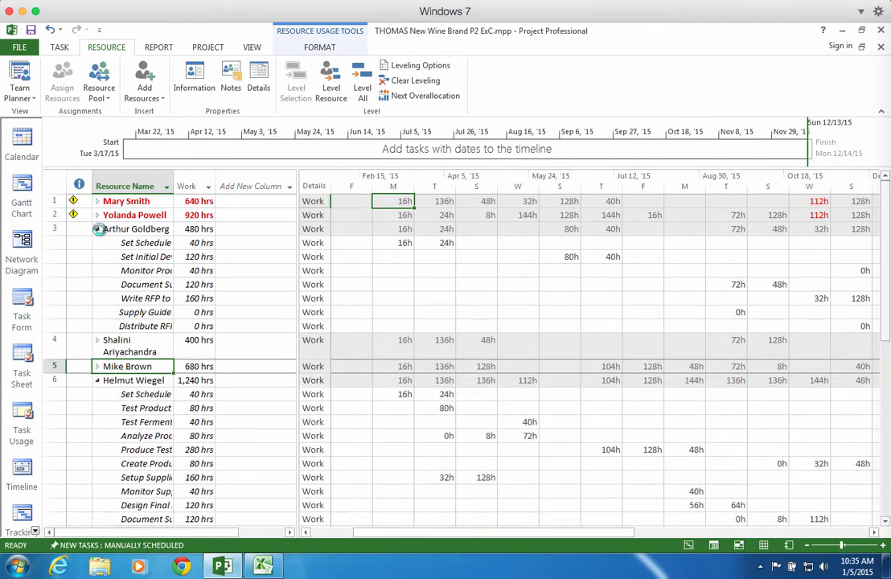
{"action": "left_click", "coordinate": [97, 229]}
{"action": "left_click", "coordinate": [98, 283]}
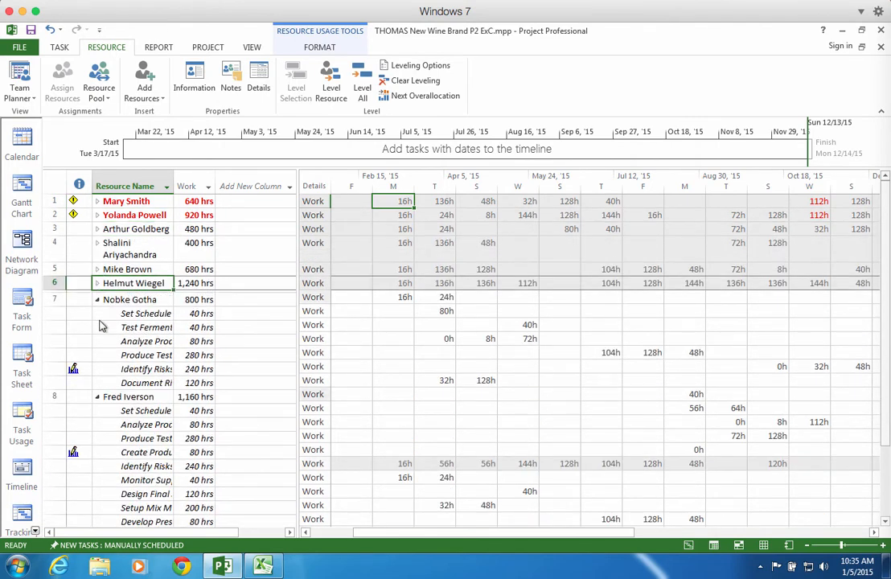
{"action": "left_click", "coordinate": [97, 299]}
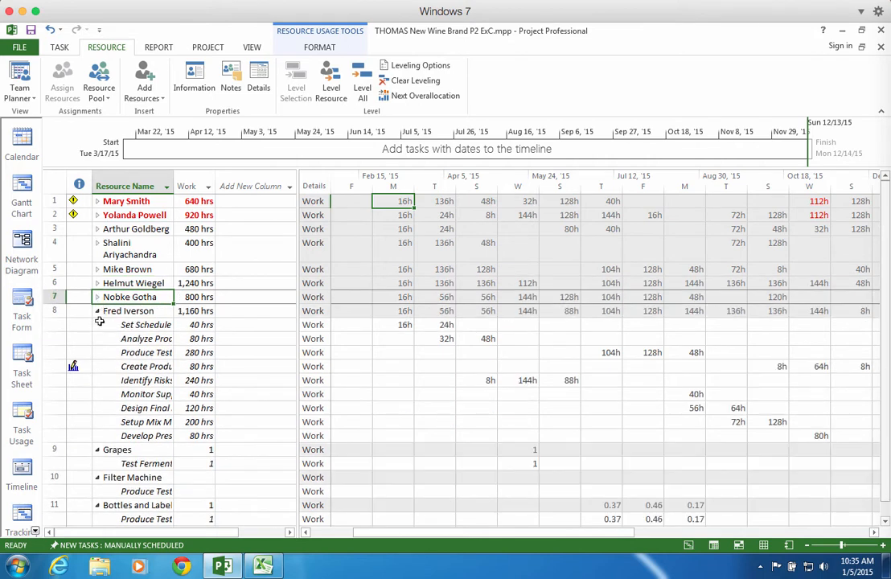
{"action": "left_click", "coordinate": [98, 310]}
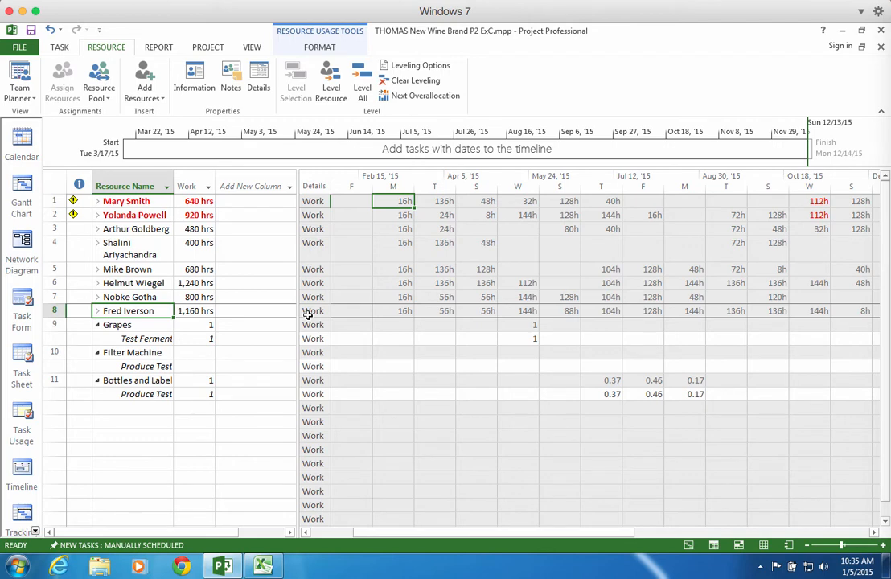
Step: Return to the Gantt Chart and examine the overallocated Package and Deliver tasks along with the related Design Supply Chain bars
{"action": "left_click", "coordinate": [62, 49]}
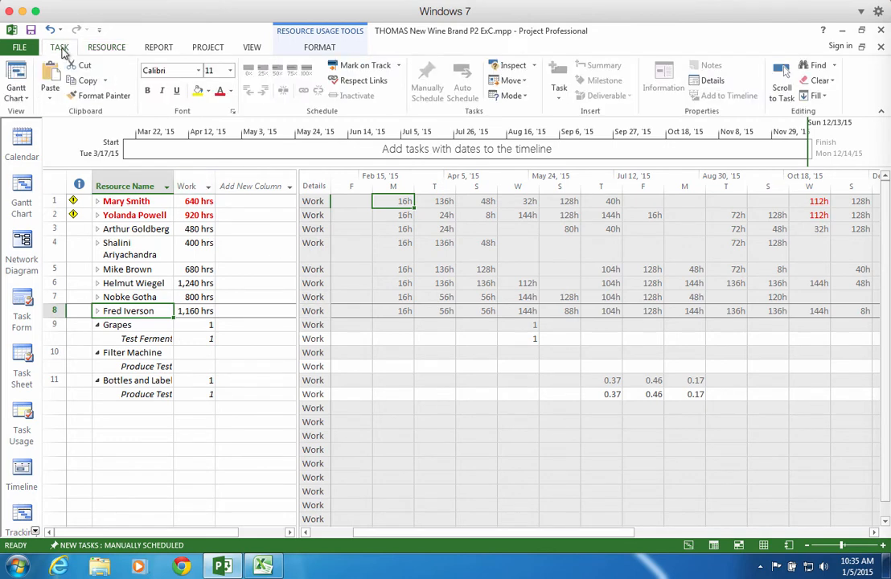
{"action": "left_click", "coordinate": [16, 81]}
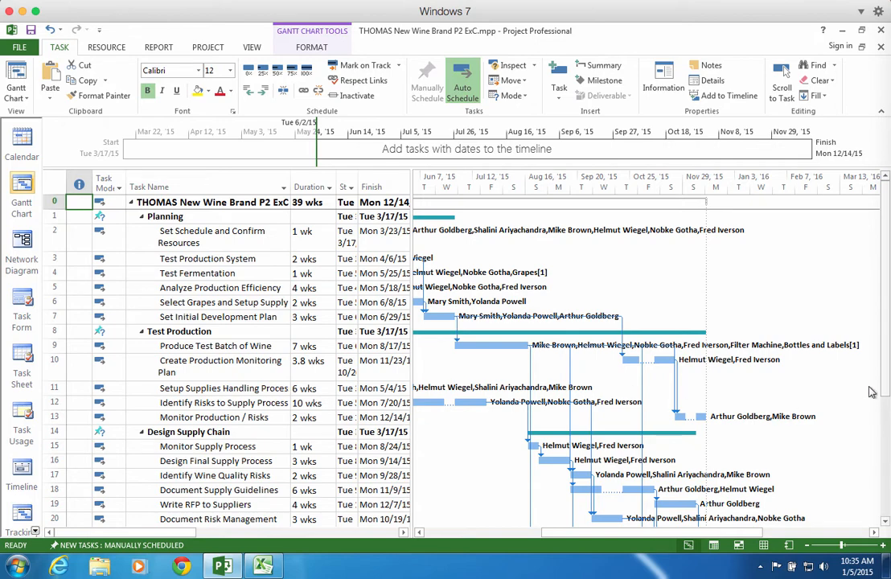
{"action": "scroll", "coordinate": [871, 392], "scroll_direction": "down", "scroll_amount": 4}
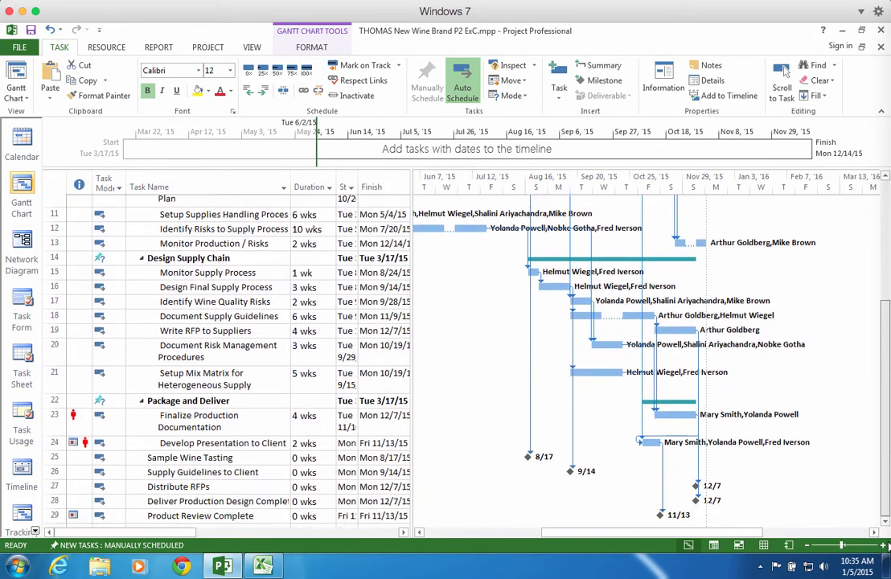
{"action": "scroll", "coordinate": [872, 392], "scroll_direction": "down", "scroll_amount": 1}
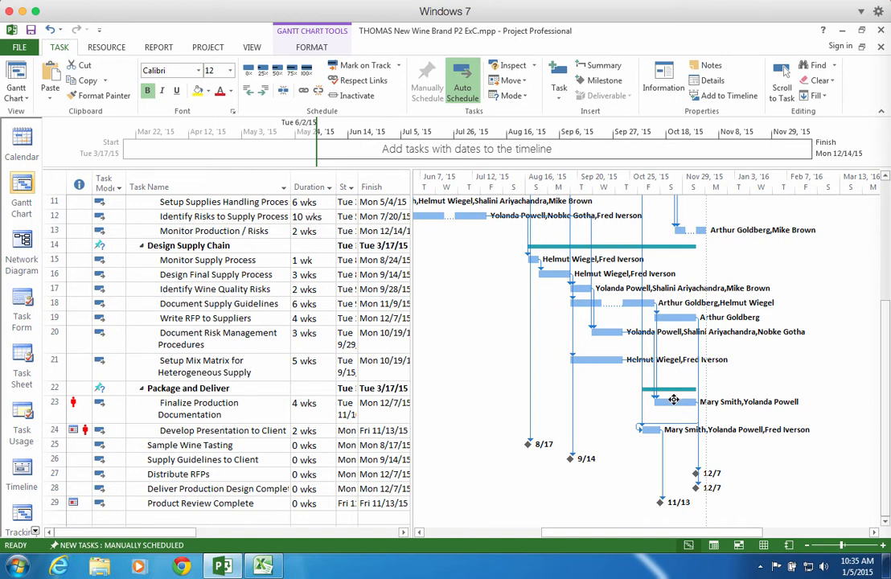
{"action": "mouse_move", "coordinate": [674, 400]}
{"action": "mouse_move", "coordinate": [634, 303]}
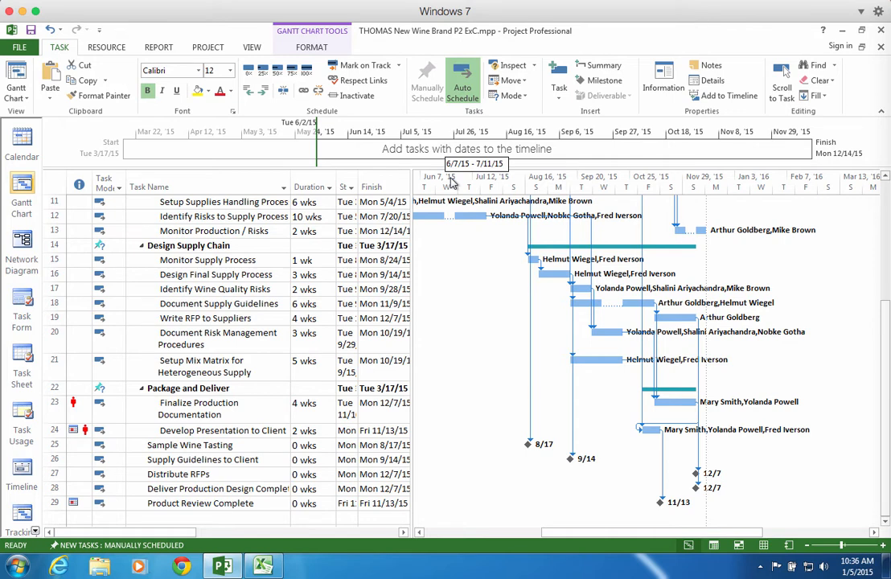
Step: Switch to the Resource Graph view and zoom its timescale to the entire project
{"action": "left_click", "coordinate": [104, 47]}
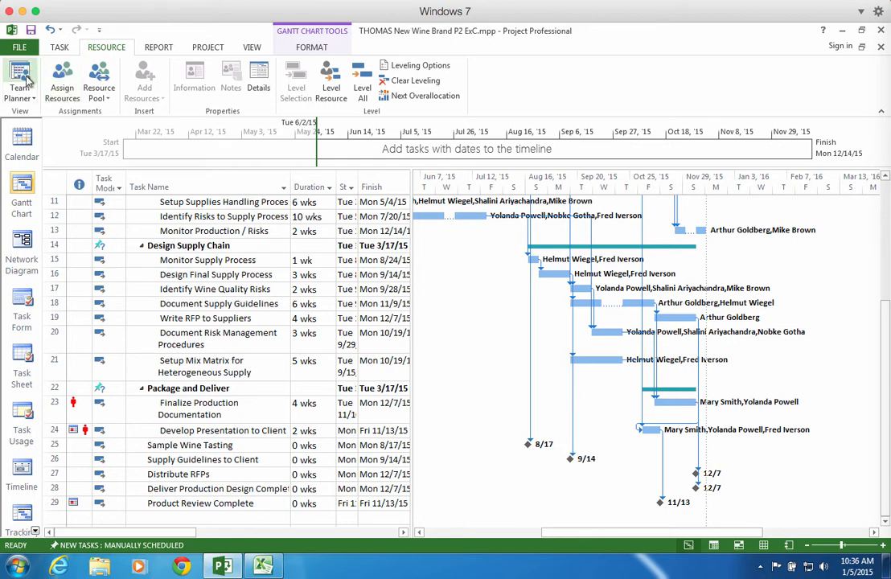
{"action": "left_click", "coordinate": [32, 98]}
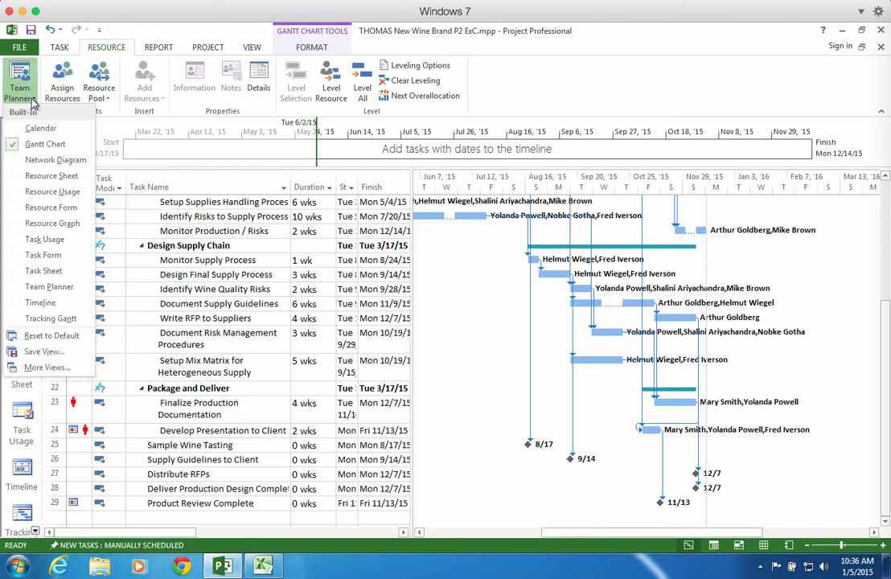
{"action": "left_click", "coordinate": [48, 224]}
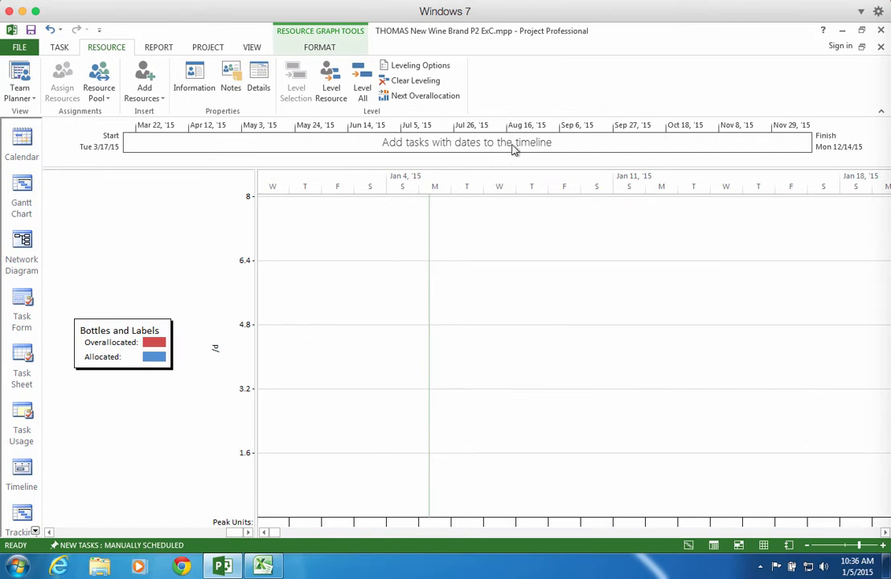
{"action": "right_click", "coordinate": [531, 184]}
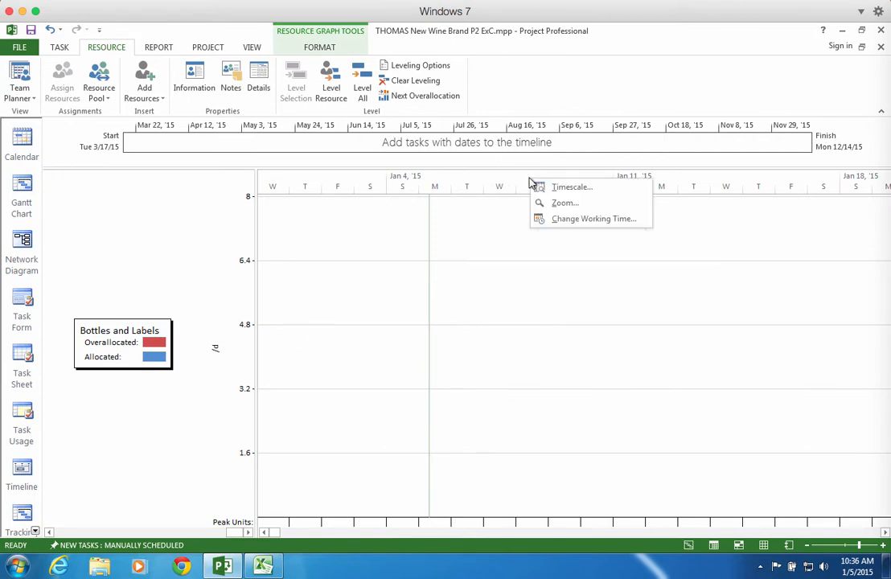
{"action": "left_click", "coordinate": [563, 203]}
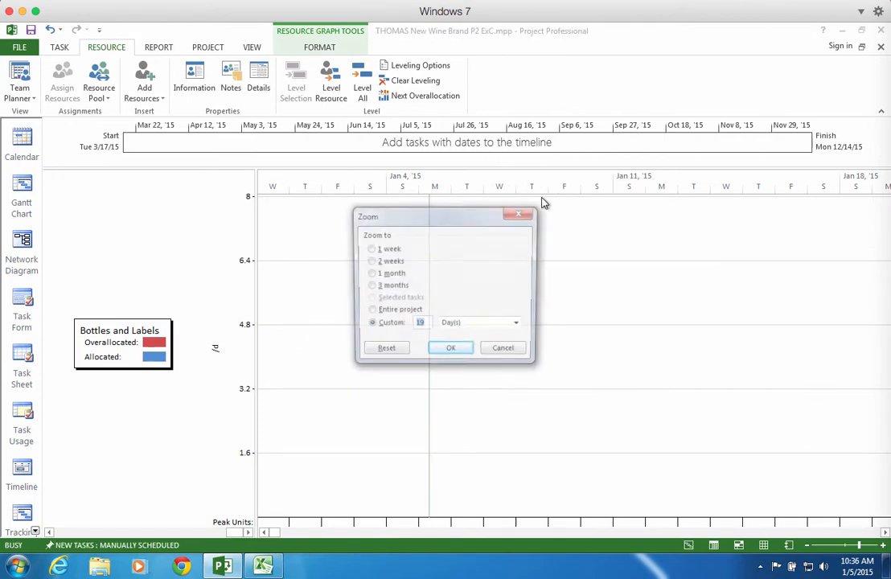
{"action": "left_click", "coordinate": [370, 311]}
{"action": "left_click", "coordinate": [453, 352]}
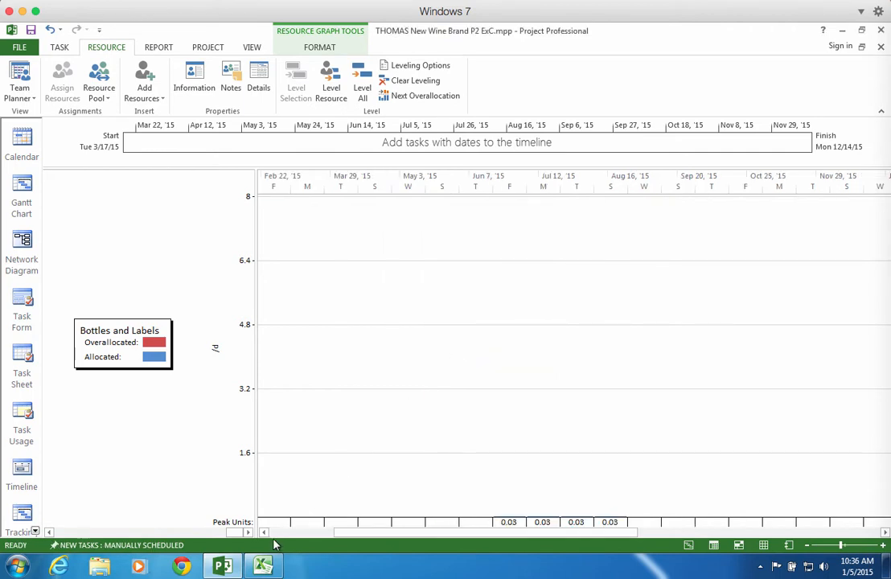
Step: Examine the allocation graph of each resource in turn, from Bottles and Labels back to the first resource
{"action": "left_click", "coordinate": [50, 533]}
{"action": "left_click", "coordinate": [50, 534]}
{"action": "left_click", "coordinate": [50, 534]}
{"action": "left_click", "coordinate": [50, 533]}
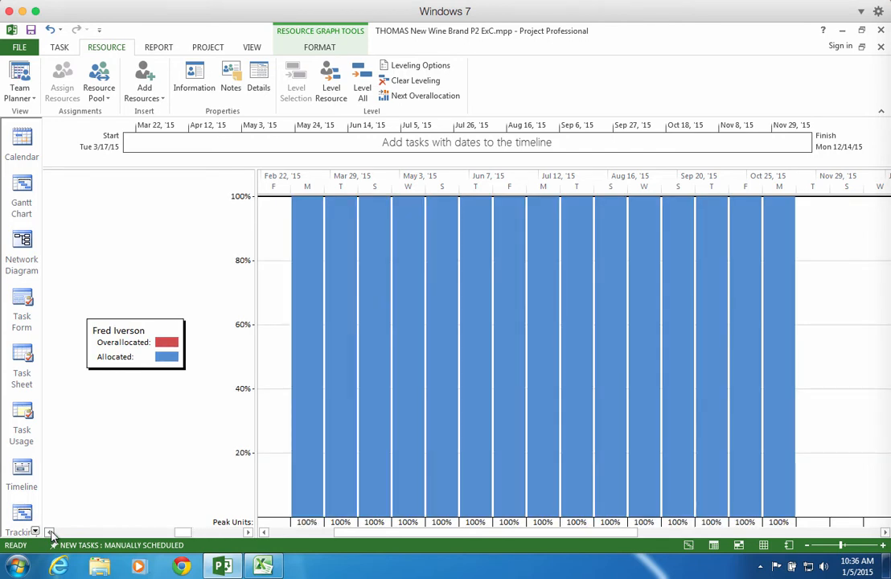
{"action": "left_click", "coordinate": [50, 533]}
{"action": "left_click", "coordinate": [50, 534]}
{"action": "left_click", "coordinate": [50, 534]}
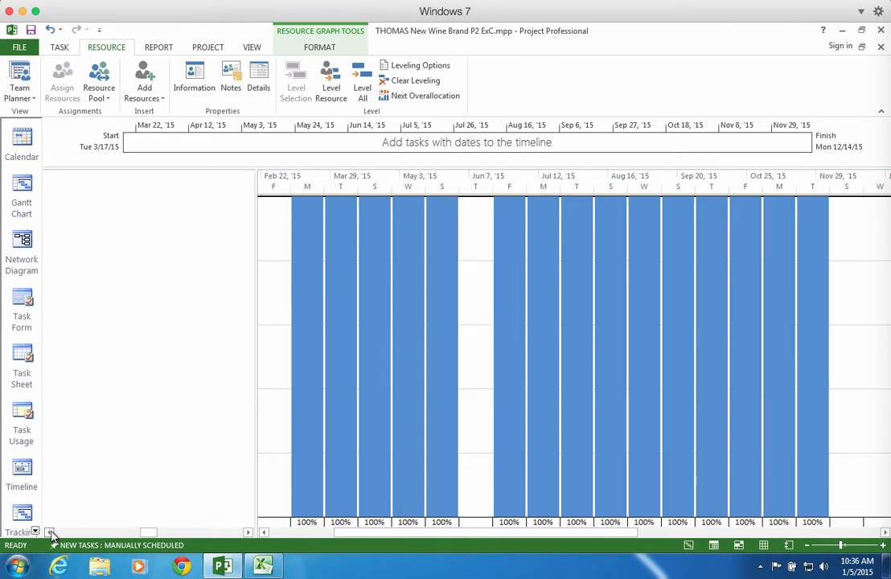
{"action": "left_click", "coordinate": [50, 533]}
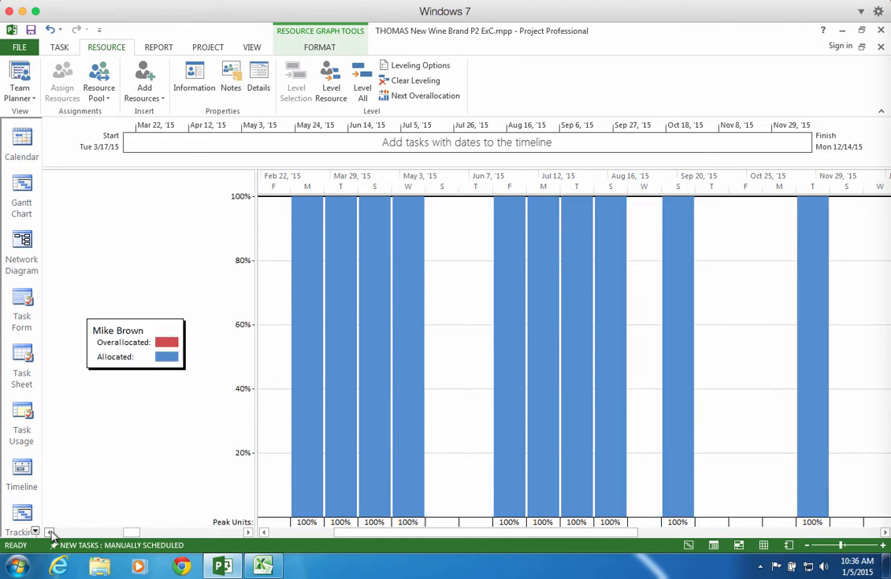
{"action": "left_click", "coordinate": [50, 534]}
{"action": "left_click", "coordinate": [50, 533]}
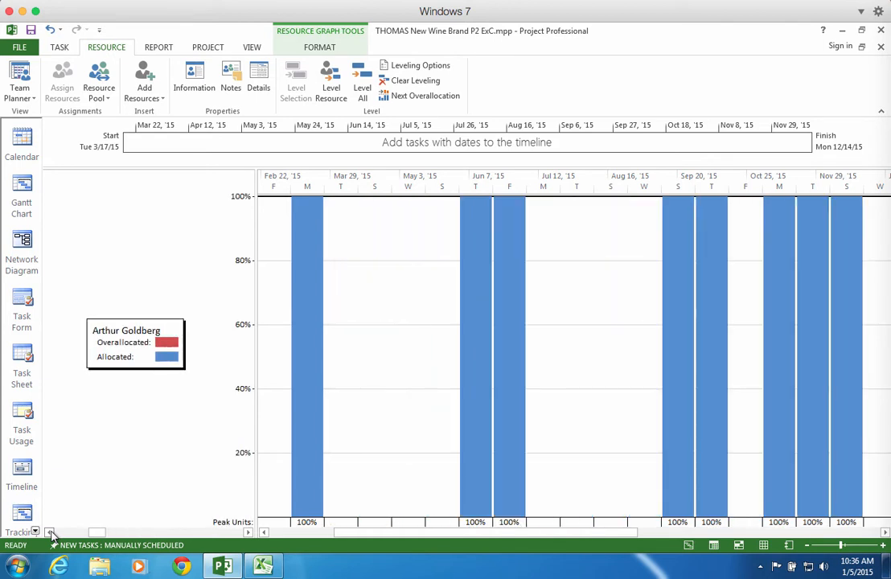
{"action": "left_click", "coordinate": [50, 534]}
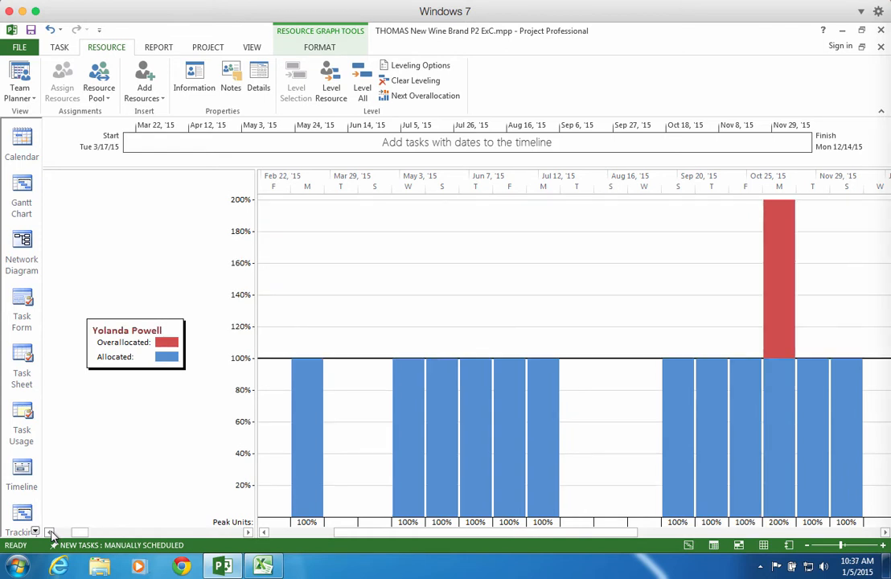
{"action": "left_click", "coordinate": [50, 534]}
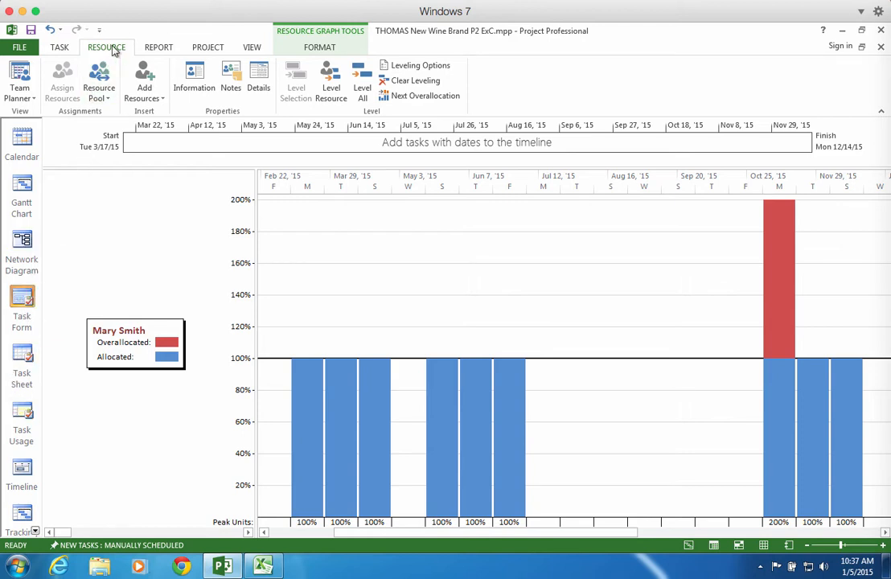
Step: Switch to the Resource Sheet view
{"action": "left_click", "coordinate": [20, 93]}
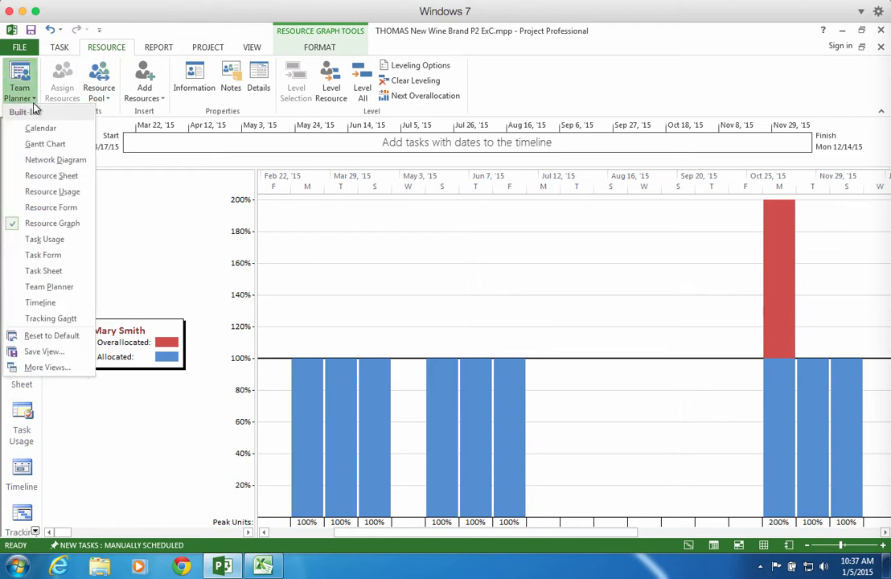
{"action": "left_click", "coordinate": [44, 175]}
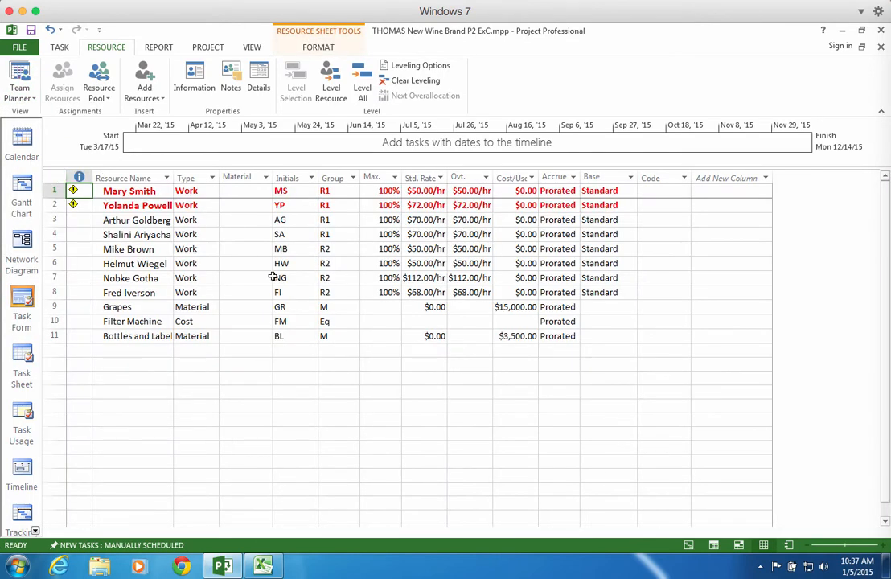
Step: Set the maximum units of the first two resources, the overallocated ones, to 150%
{"action": "left_click", "coordinate": [383, 191]}
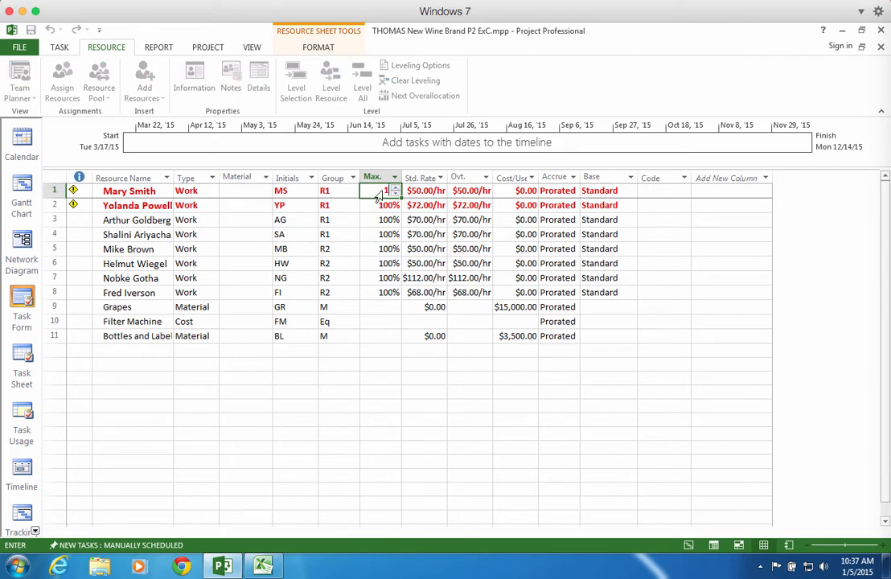
{"action": "type", "text": "150"}
{"action": "key", "text": "Return"}
{"action": "type", "text": "150"}
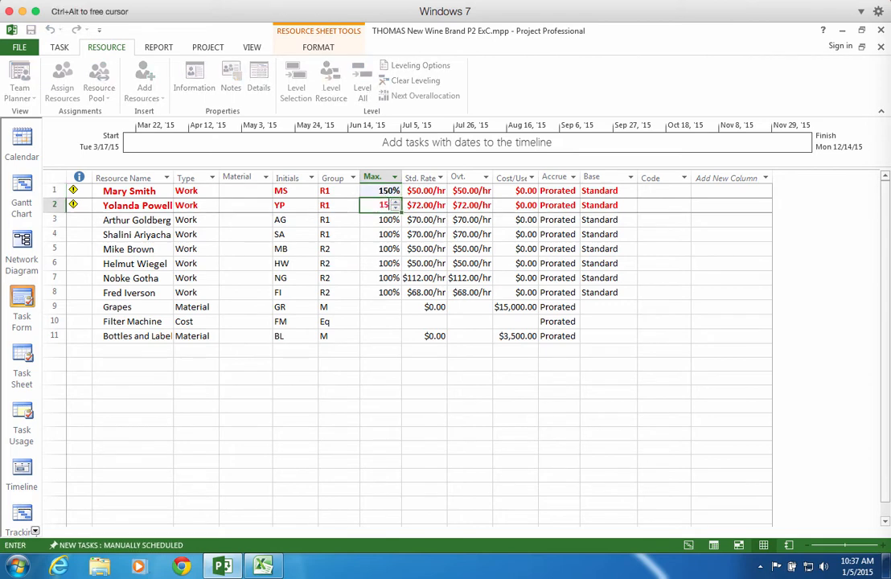
{"action": "key", "text": "Return"}
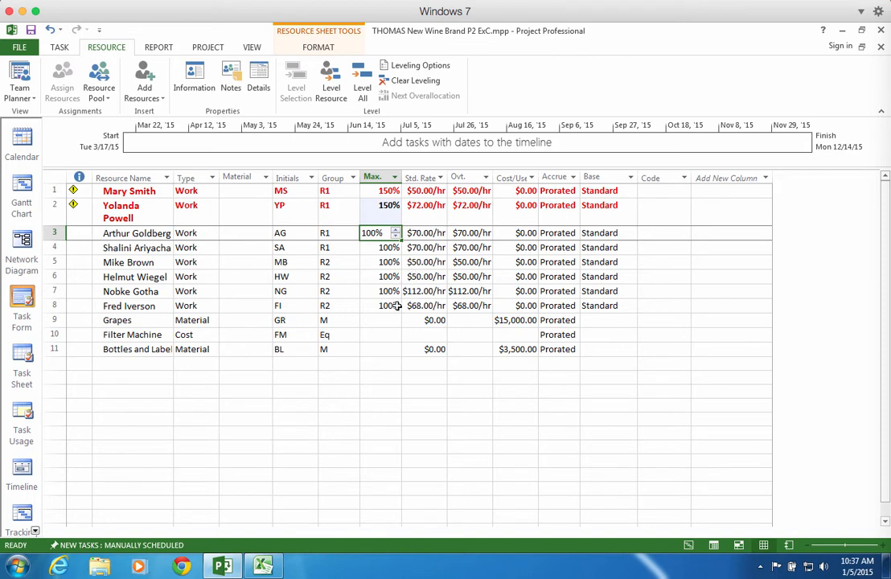
{"action": "key", "text": "Down"}
{"action": "key", "text": "Down"}
{"action": "key", "text": "Down"}
{"action": "key", "text": "Down"}
{"action": "key", "text": "Down"}
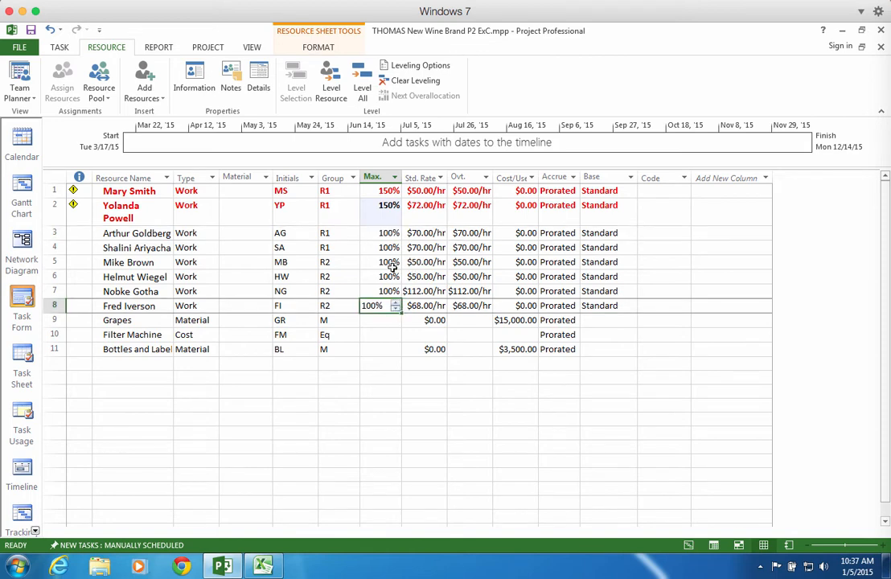
Step: Set the maximum units of the first two resources in the sheet to 200%
{"action": "left_click", "coordinate": [388, 191]}
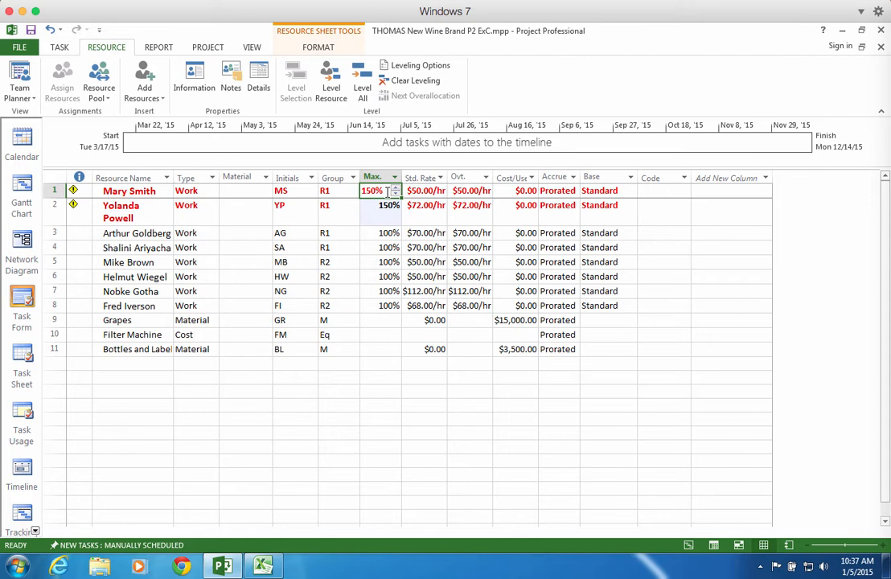
{"action": "type", "text": "200"}
{"action": "key", "text": "Return"}
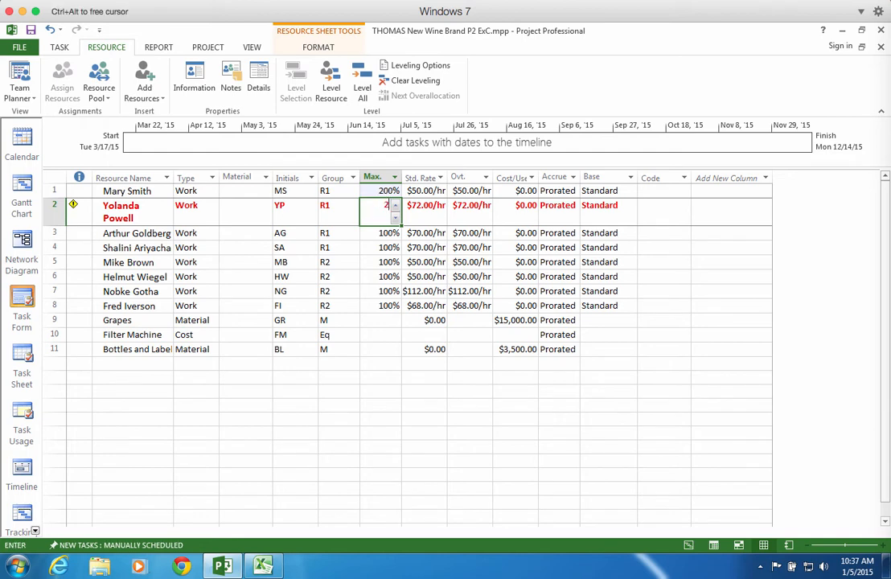
{"action": "type", "text": "200"}
{"action": "key", "text": "Return"}
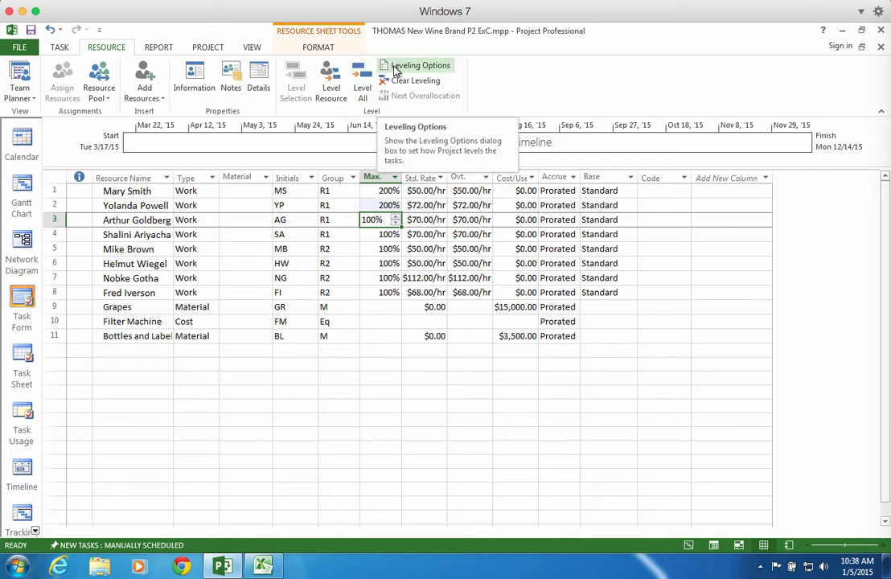
Step: Level all resources across the entire project only within available slack, skipping all overallocations that cannot be resolved
{"action": "left_click", "coordinate": [395, 71]}
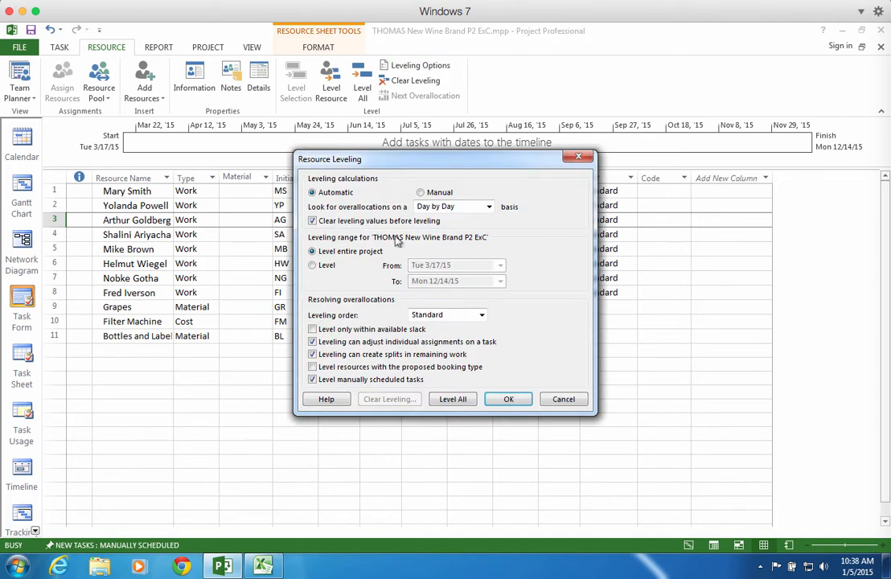
{"action": "left_click", "coordinate": [314, 331]}
{"action": "left_click", "coordinate": [453, 400]}
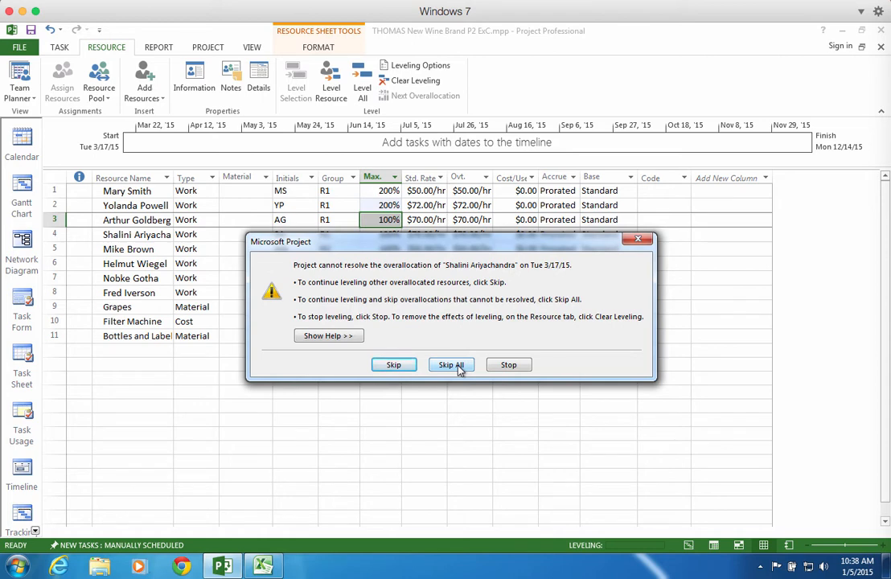
{"action": "left_click", "coordinate": [452, 365]}
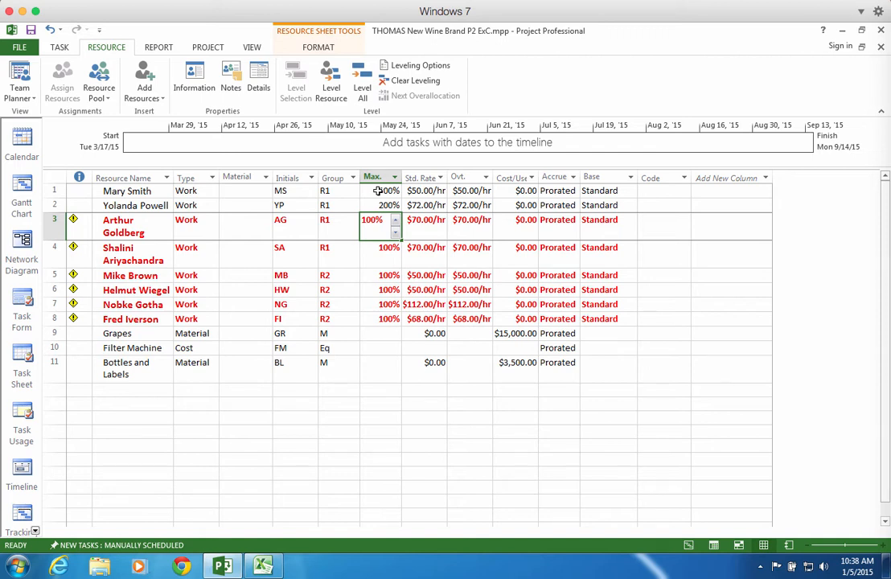
Step: Show the Gantt Chart and examine the leveled schedule for overallocated tasks, milestone dates and the project finish
{"action": "left_click", "coordinate": [68, 51]}
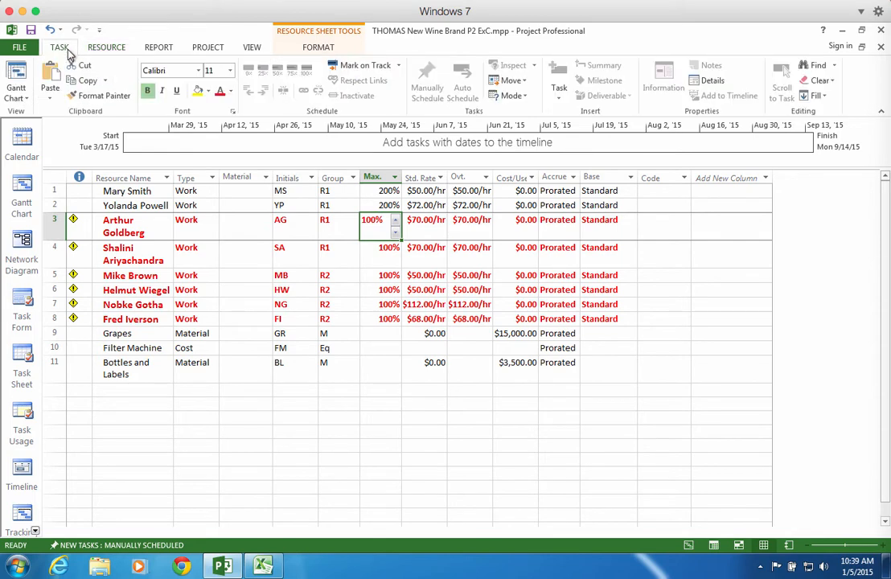
{"action": "left_click", "coordinate": [17, 79]}
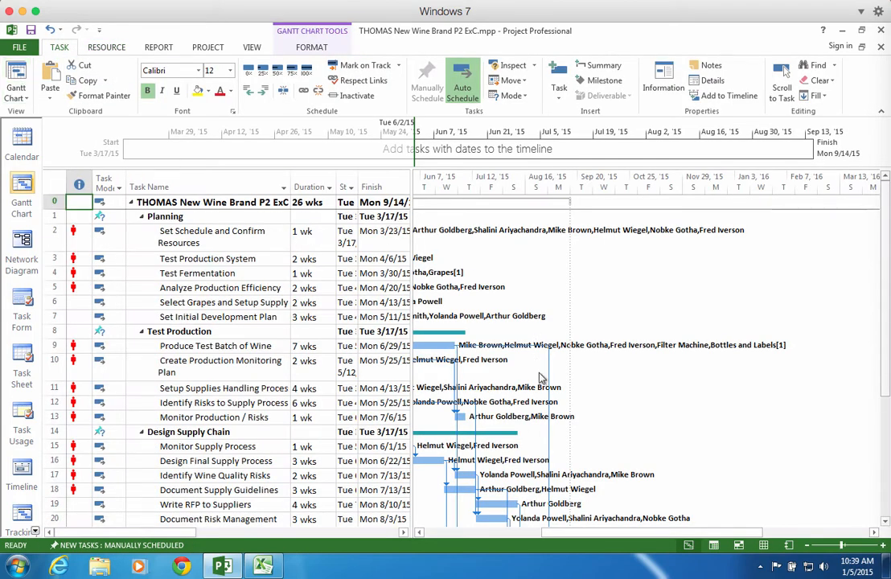
{"action": "scroll", "coordinate": [540, 378], "scroll_direction": "left", "scroll_amount": 10}
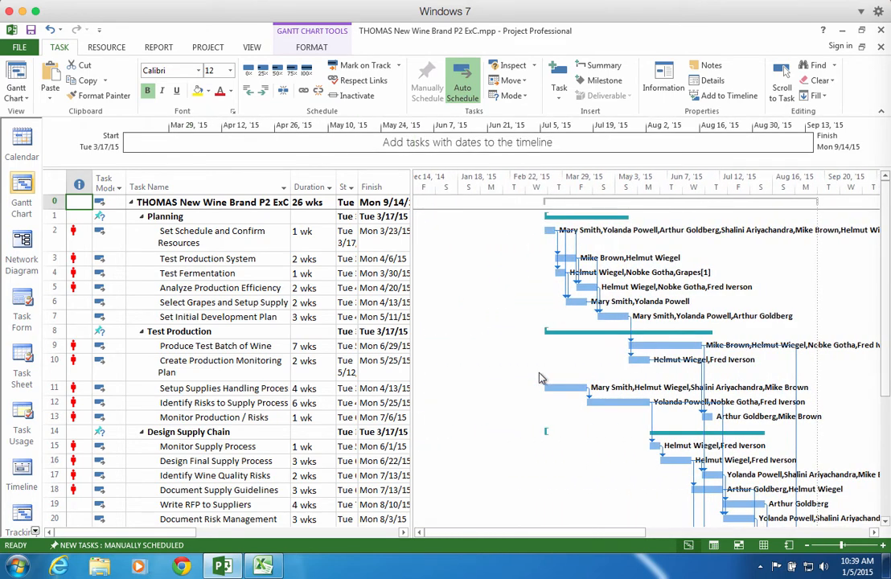
{"action": "scroll", "coordinate": [540, 378], "scroll_direction": "right", "scroll_amount": 7}
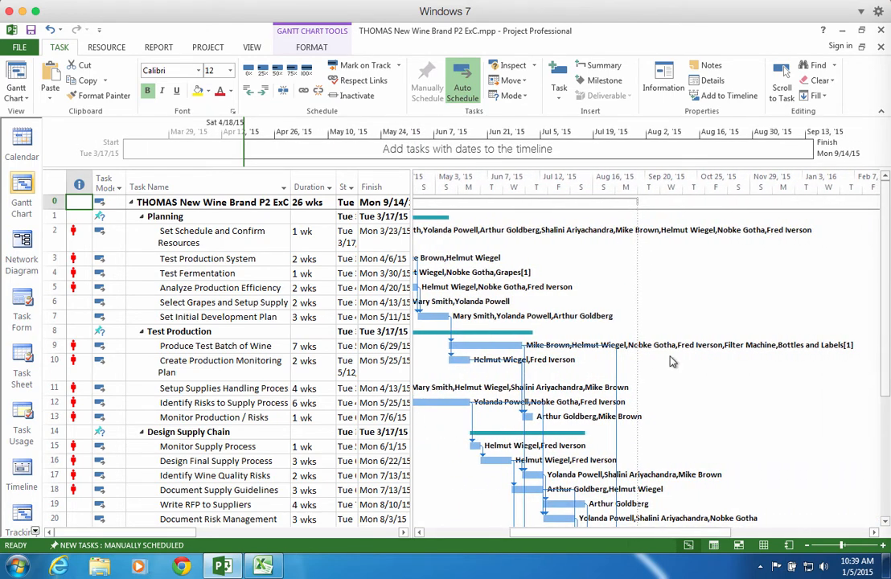
{"action": "scroll", "coordinate": [672, 362], "scroll_direction": "down", "scroll_amount": 4}
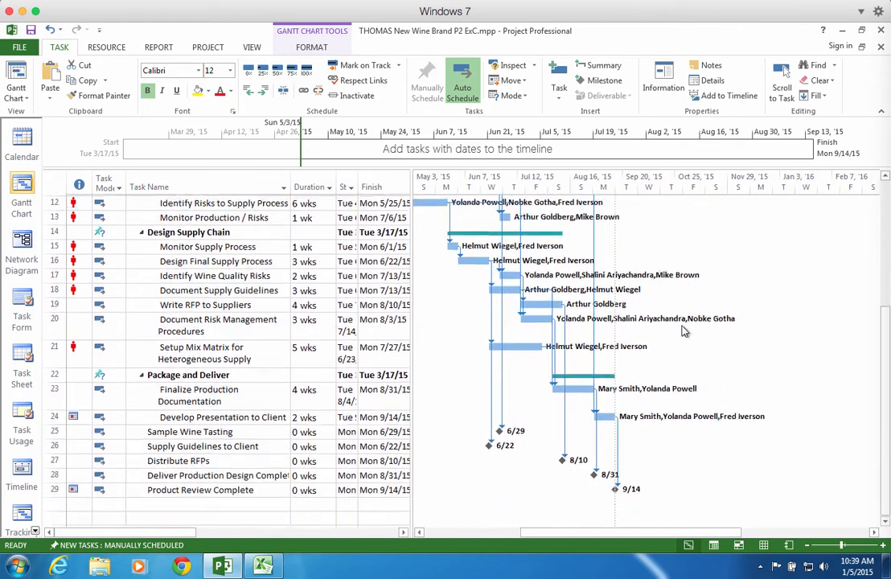
{"action": "scroll", "coordinate": [682, 334], "scroll_direction": "down", "scroll_amount": 2}
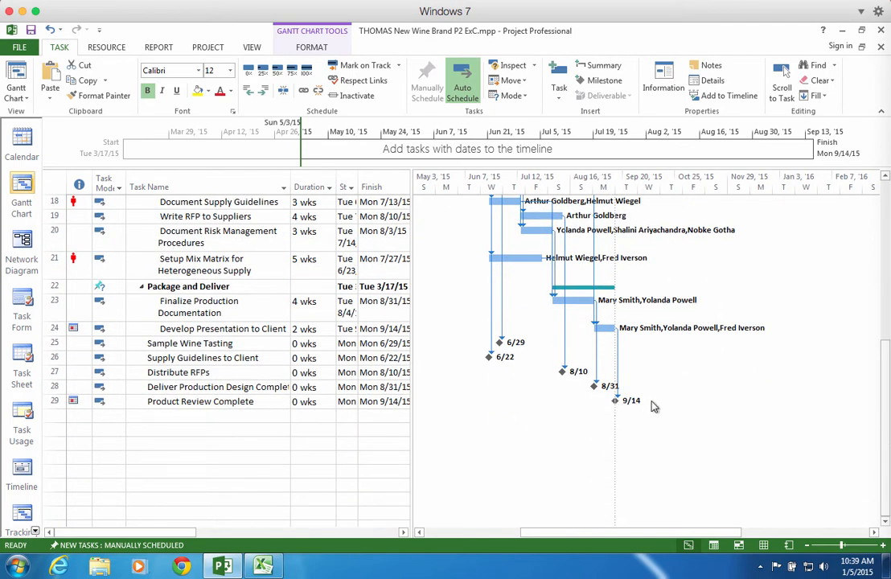
{"action": "scroll", "coordinate": [653, 406], "scroll_direction": "up", "scroll_amount": 5}
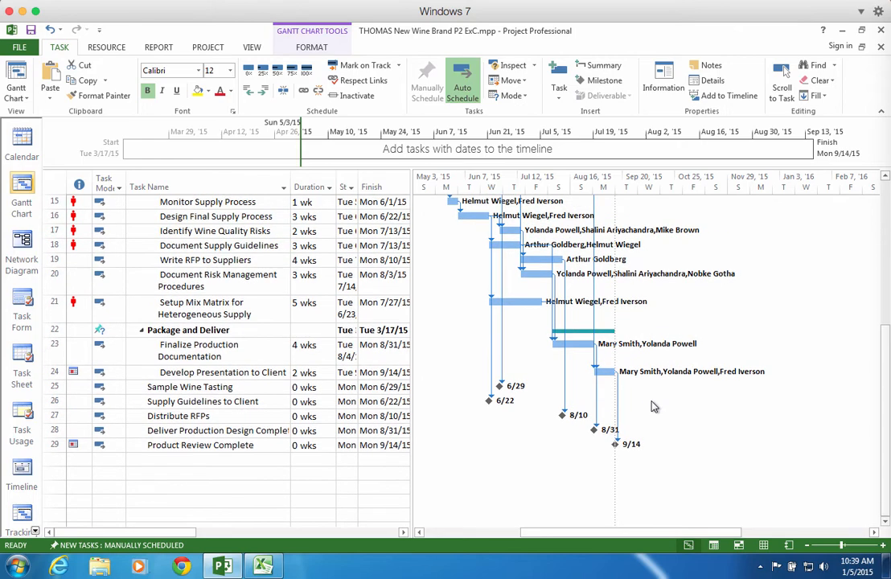
{"action": "scroll", "coordinate": [654, 406], "scroll_direction": "up", "scroll_amount": 2}
{"action": "scroll", "coordinate": [653, 406], "scroll_direction": "left", "scroll_amount": 10}
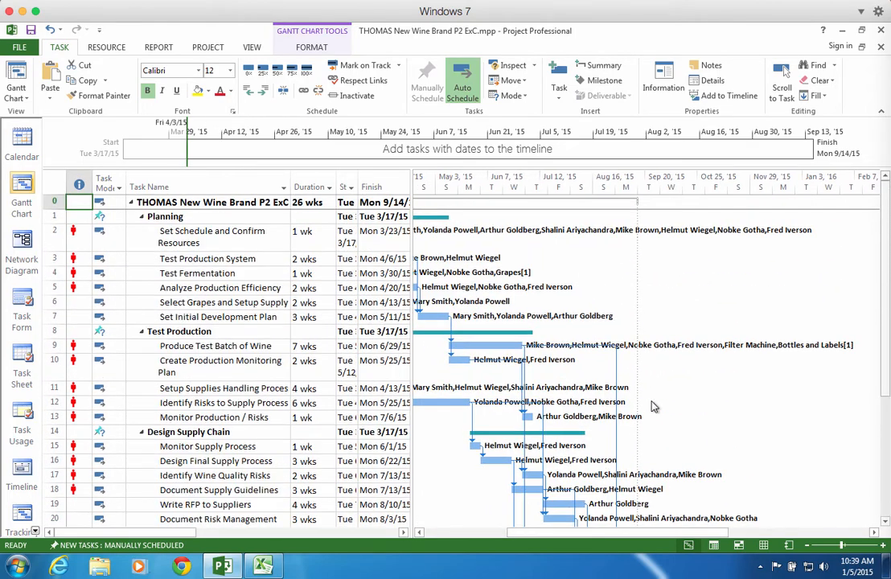
{"action": "scroll", "coordinate": [653, 406], "scroll_direction": "right", "scroll_amount": 7}
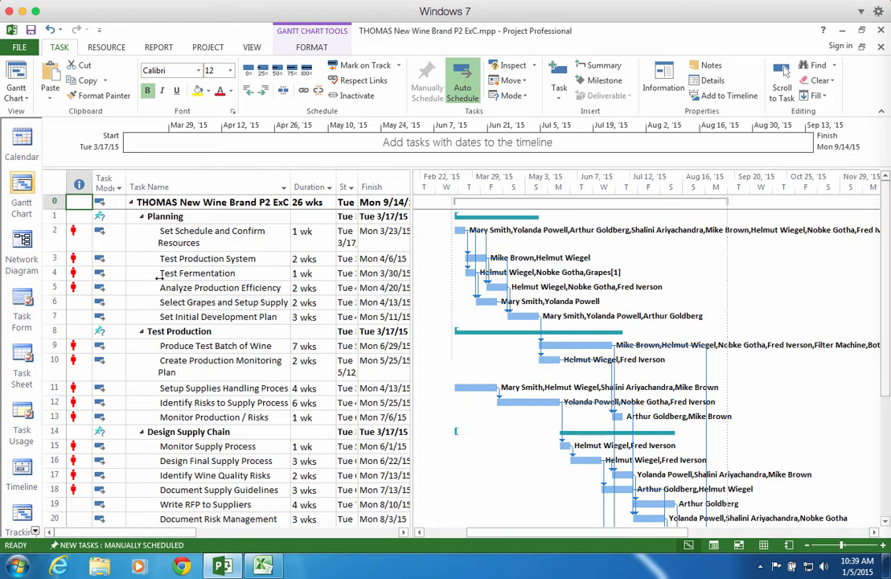
Step: Show the Resource Graph and examine each resource's peak units for overallocation, from Bottles and Labels back to the first resource
{"action": "left_click", "coordinate": [95, 48]}
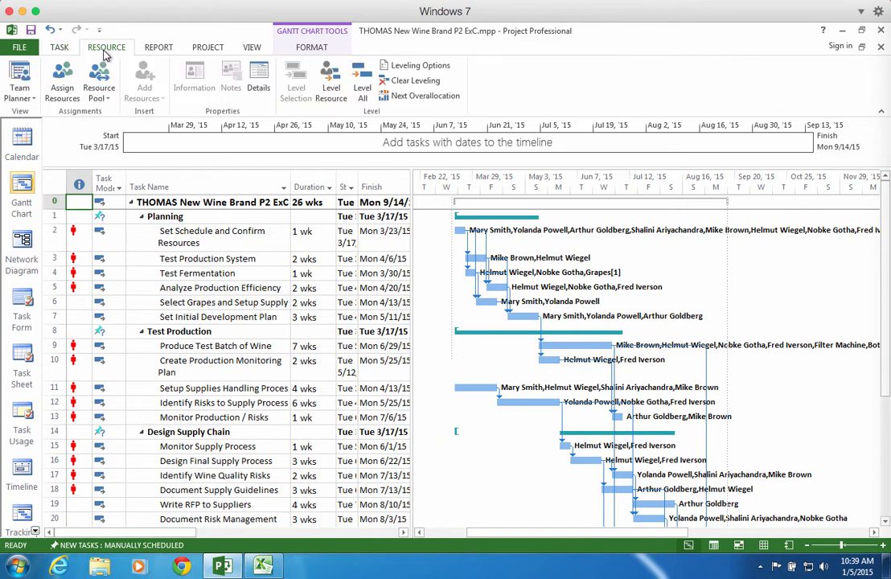
{"action": "left_click", "coordinate": [19, 90]}
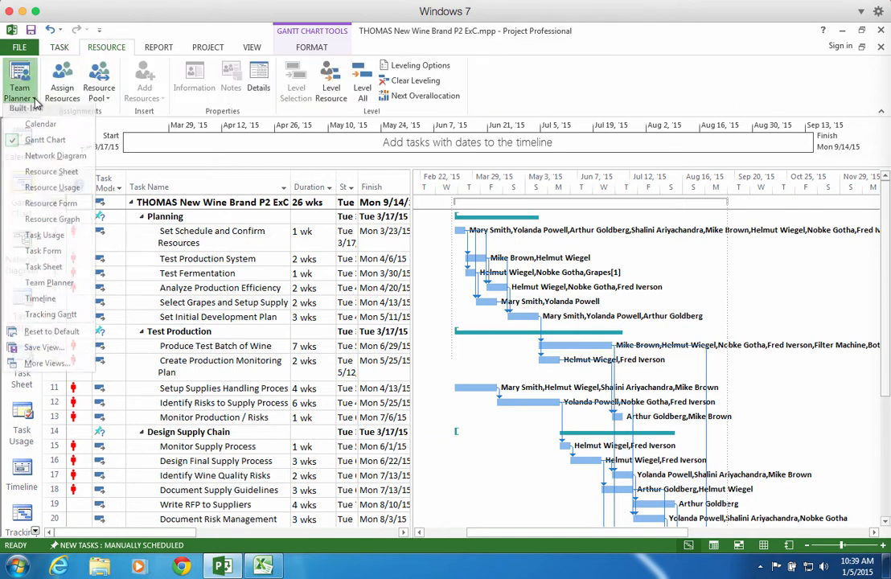
{"action": "left_click", "coordinate": [45, 222]}
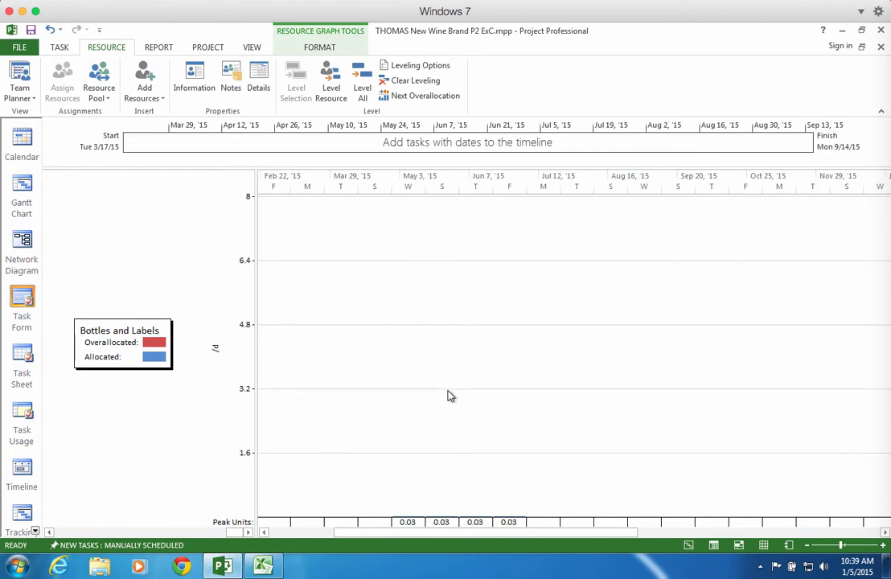
{"action": "left_click", "coordinate": [49, 533]}
{"action": "left_click", "coordinate": [49, 532]}
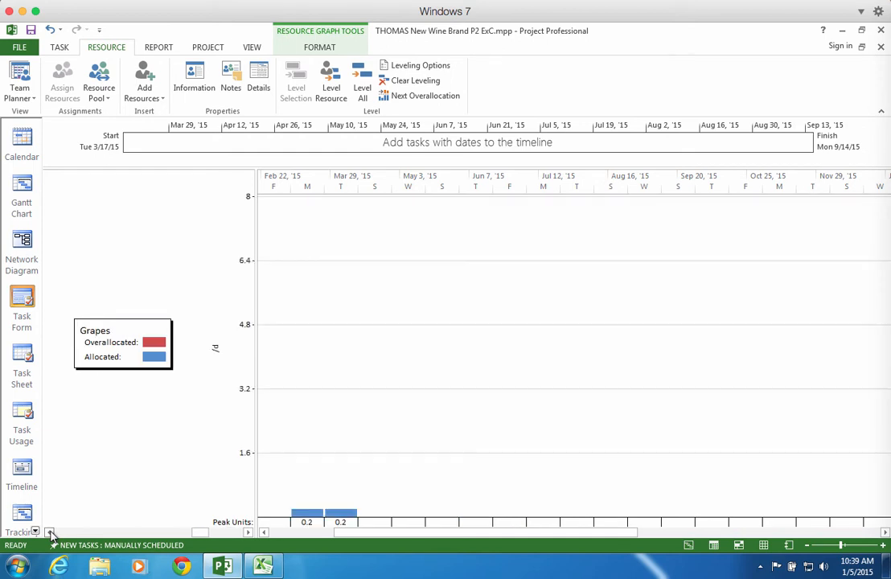
{"action": "left_click", "coordinate": [49, 533]}
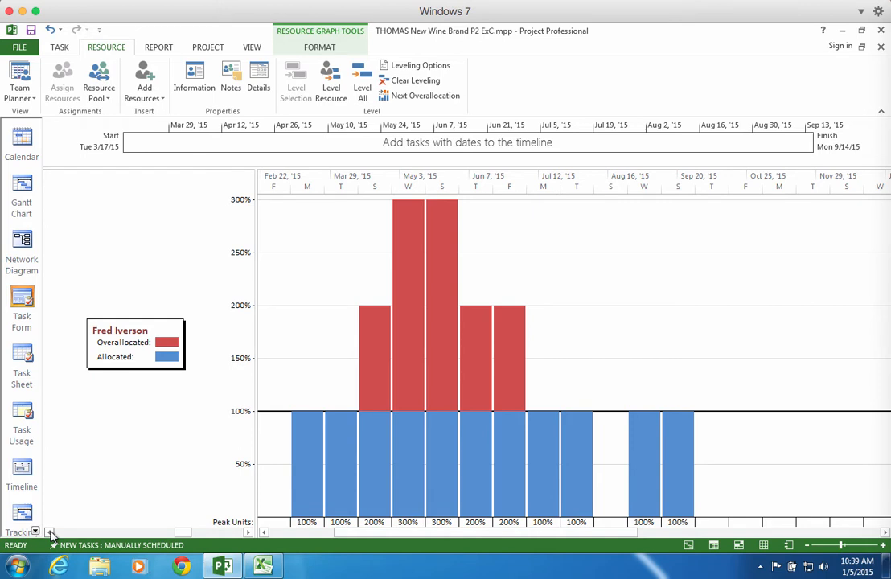
{"action": "left_click", "coordinate": [49, 532]}
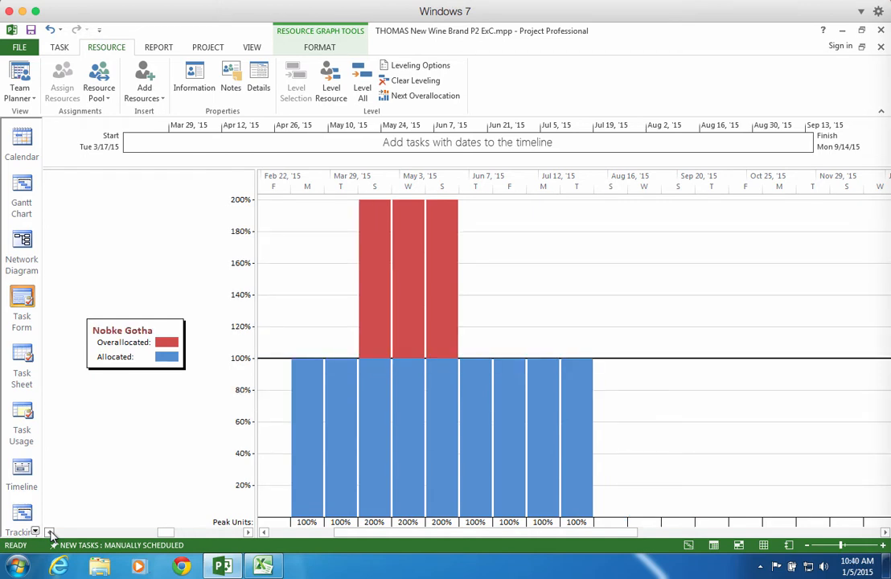
{"action": "left_click", "coordinate": [49, 532]}
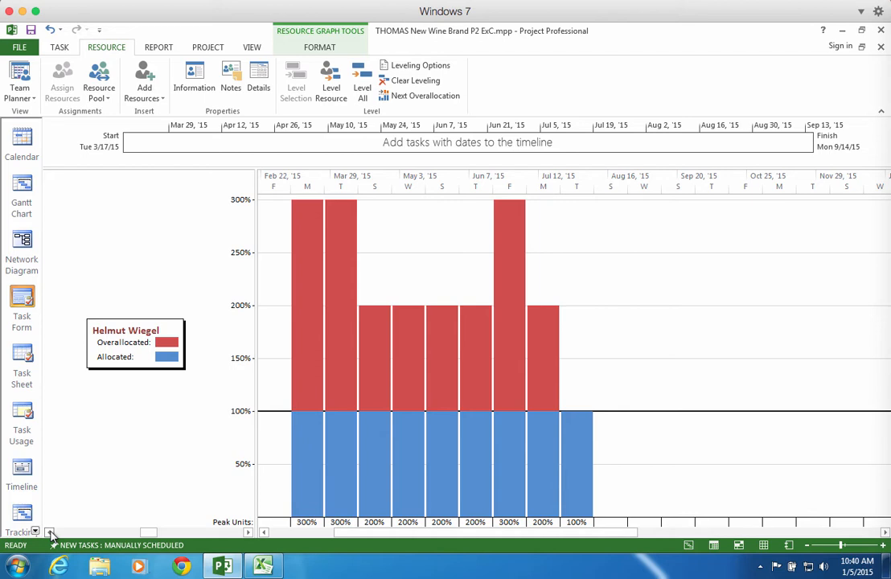
{"action": "left_click", "coordinate": [49, 533]}
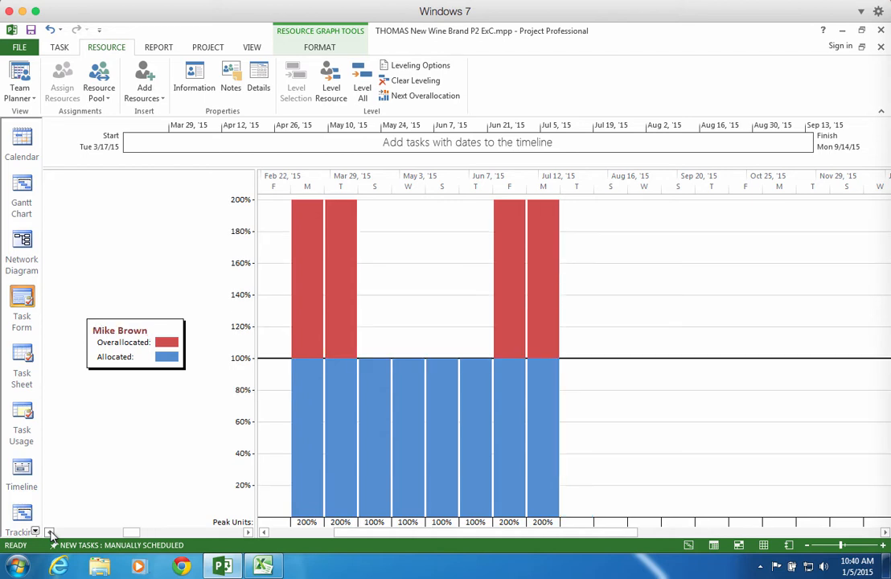
{"action": "left_click", "coordinate": [49, 533]}
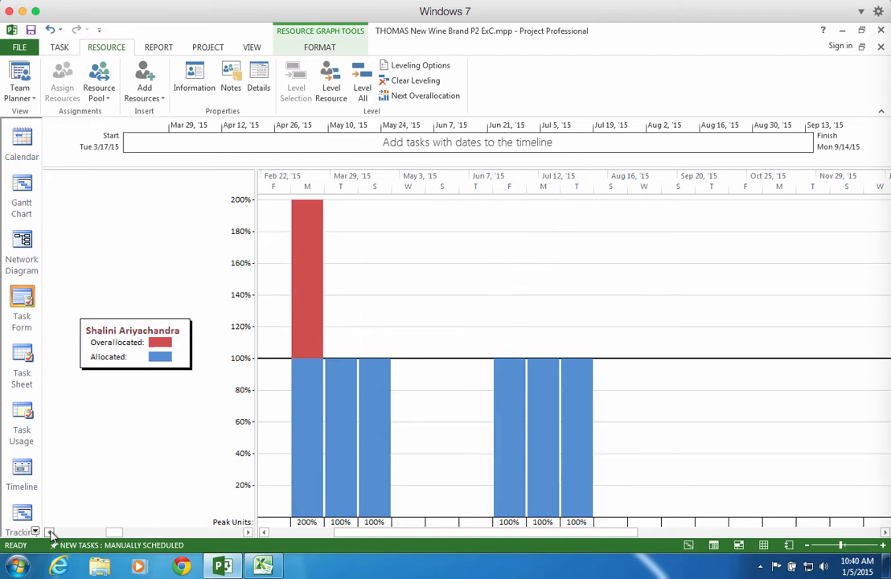
{"action": "left_click", "coordinate": [49, 533]}
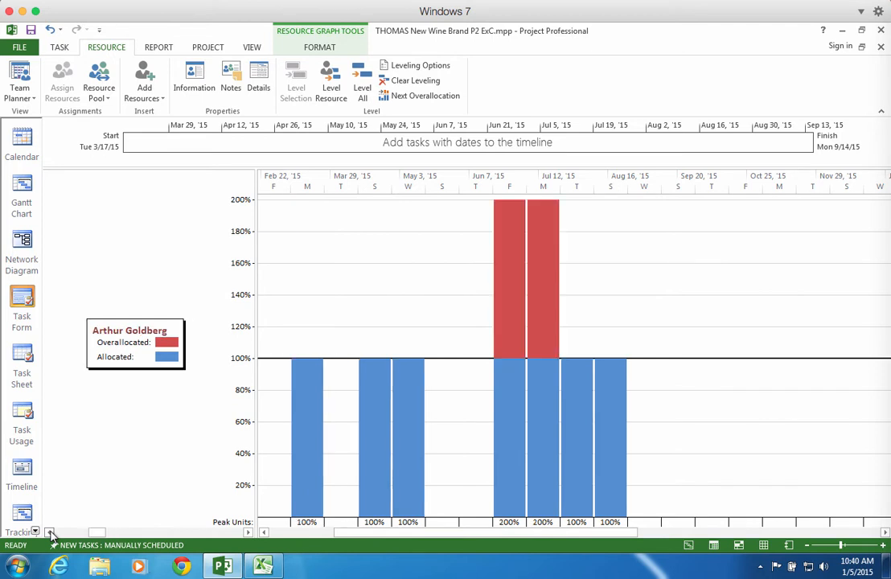
{"action": "left_click", "coordinate": [49, 532]}
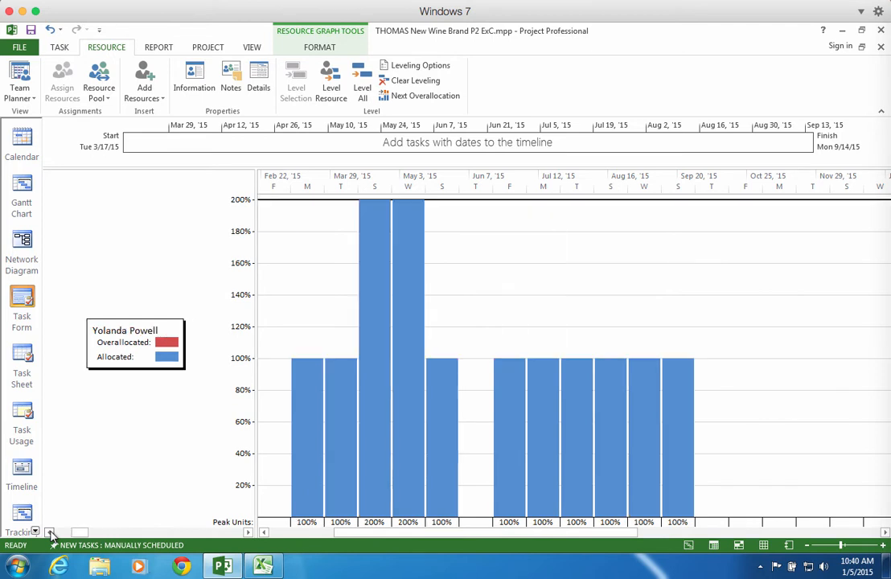
{"action": "left_click", "coordinate": [49, 533]}
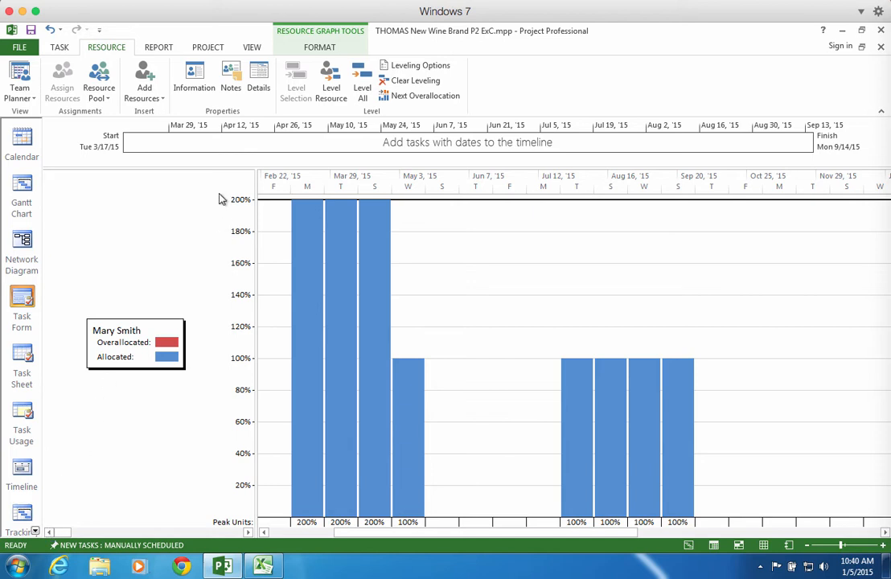
Step: Open the Project Overview dashboard report and review the project dates, percent complete and milestones due
{"action": "left_click", "coordinate": [160, 47]}
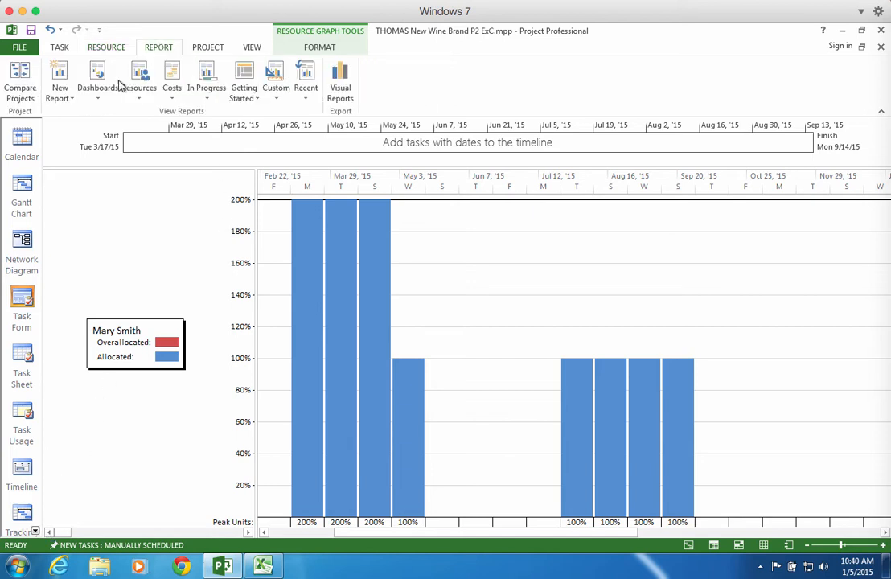
{"action": "left_click", "coordinate": [100, 101]}
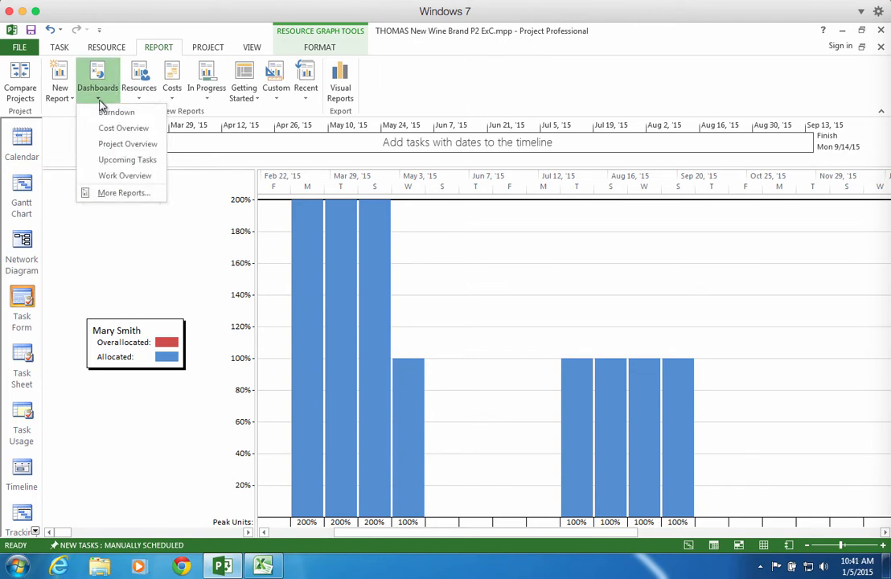
{"action": "left_click", "coordinate": [105, 143]}
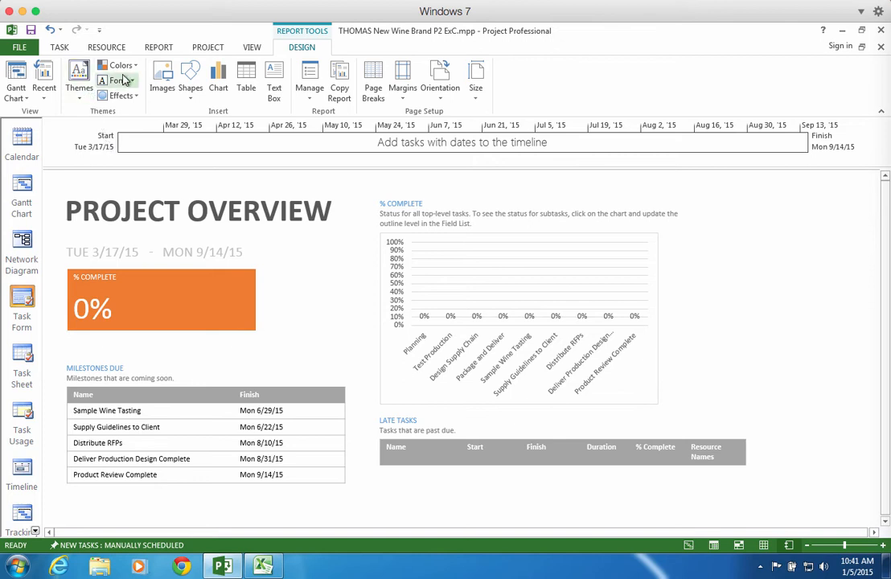
Step: Open the Overallocated Resources report and examine the work status and surplus work of the overallocated resources
{"action": "left_click", "coordinate": [158, 47]}
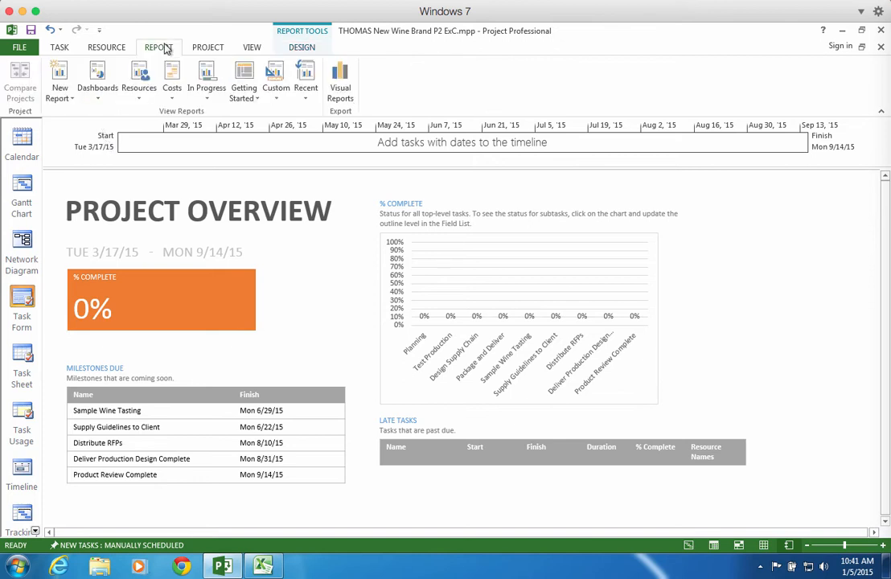
{"action": "left_click", "coordinate": [100, 96]}
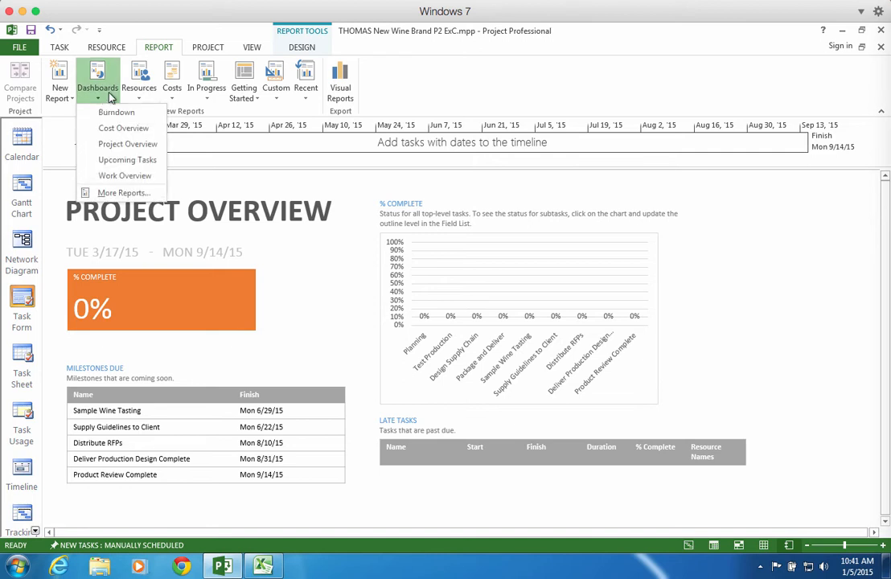
{"action": "left_click", "coordinate": [138, 98]}
{"action": "left_click", "coordinate": [138, 97]}
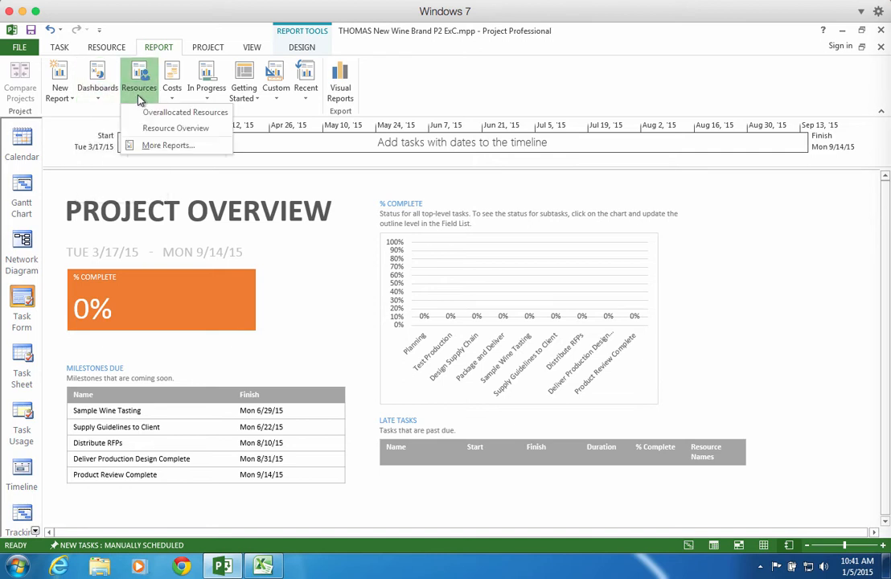
{"action": "left_click", "coordinate": [146, 115]}
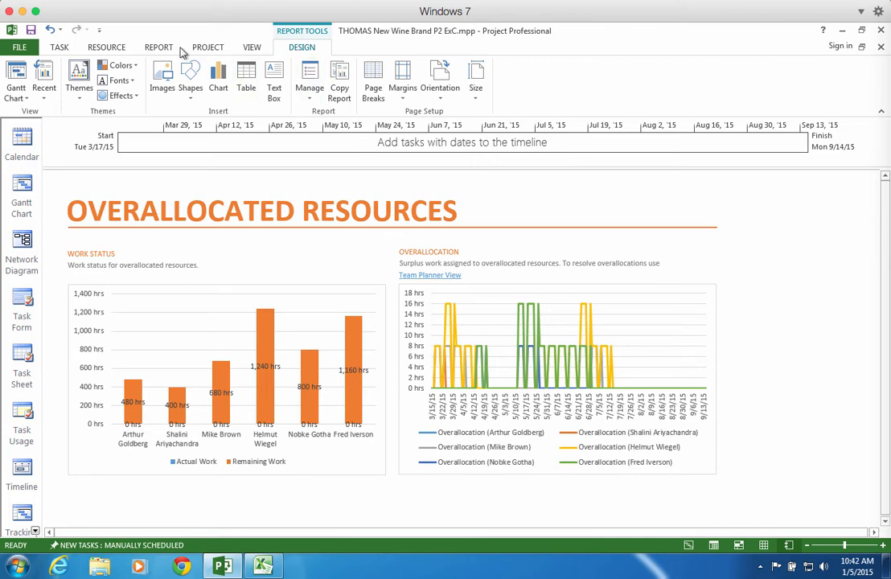
Step: Open the Task Cost Overview report and inspect the actual, remaining and baseline costs in the cost status chart
{"action": "left_click", "coordinate": [158, 48]}
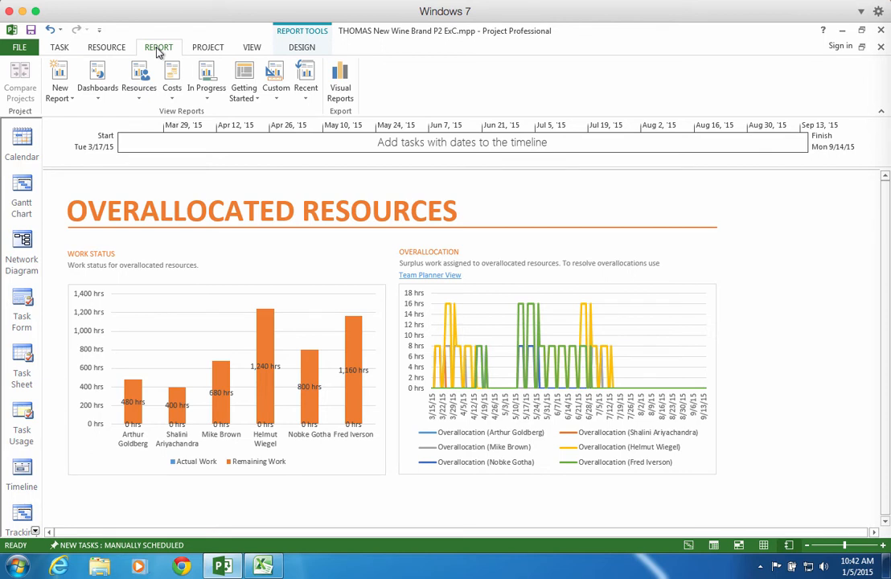
{"action": "left_click", "coordinate": [171, 88]}
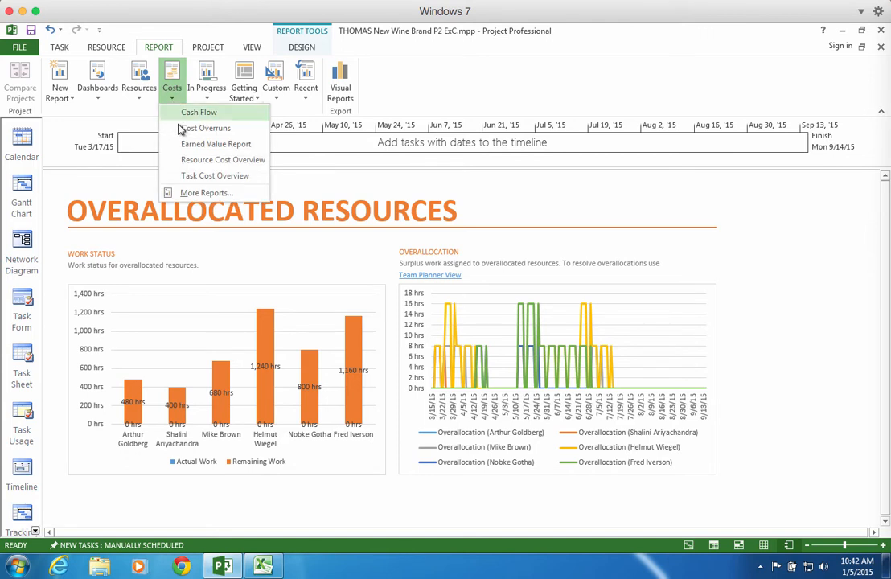
{"action": "left_click", "coordinate": [188, 177]}
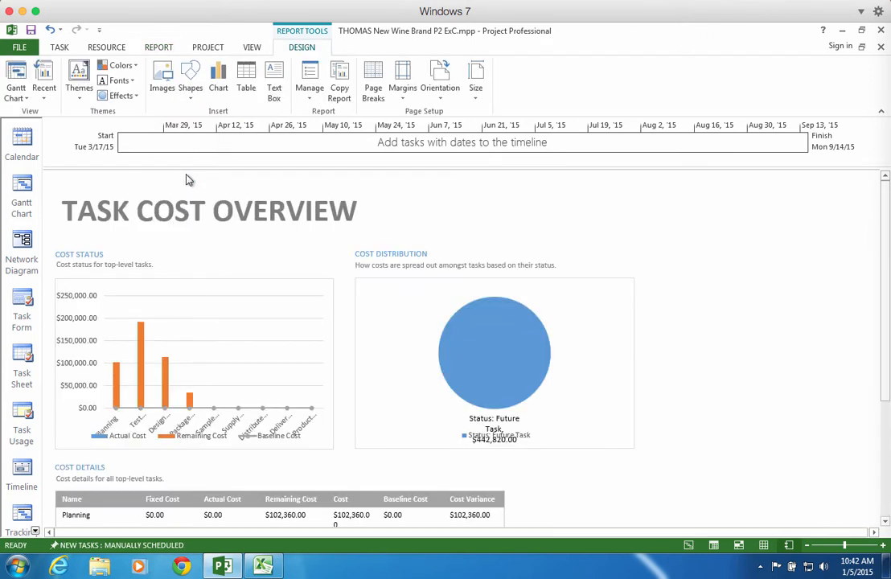
{"action": "left_click", "coordinate": [192, 318]}
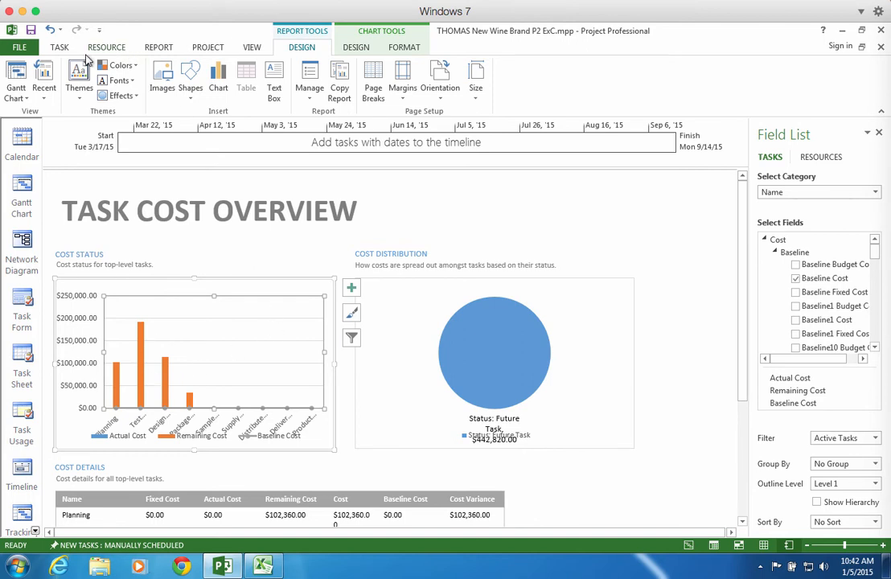
Step: Return to the Gantt Chart and set the default Baseline for the entire project
{"action": "left_click", "coordinate": [208, 47]}
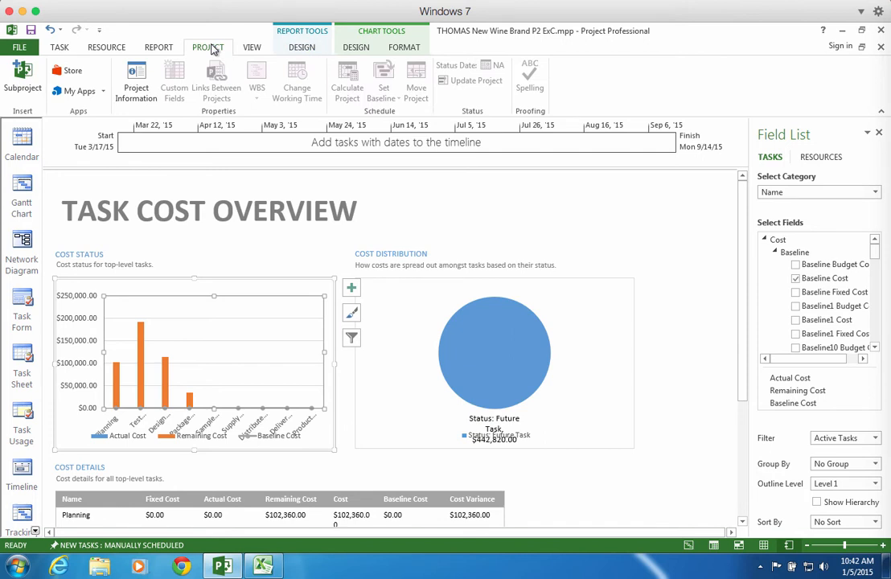
{"action": "left_click", "coordinate": [56, 47]}
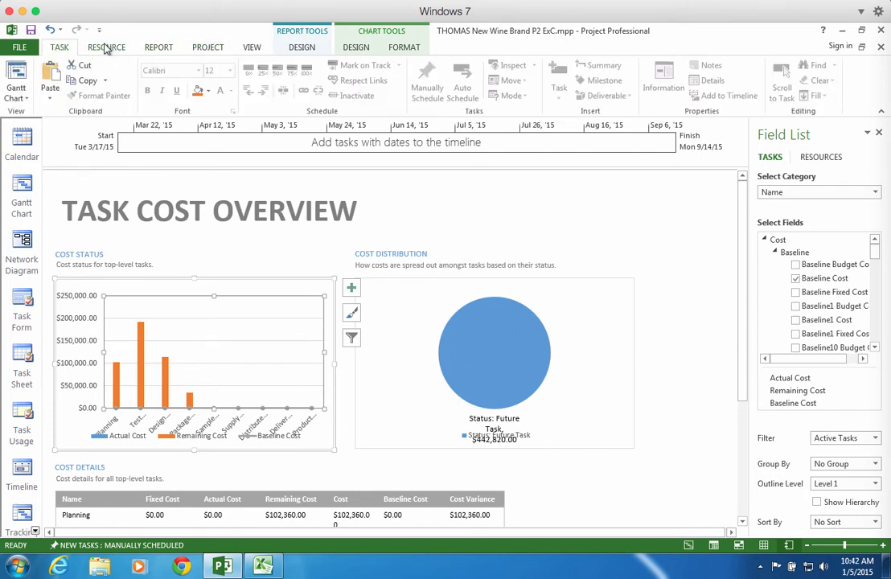
{"action": "left_click", "coordinate": [107, 47]}
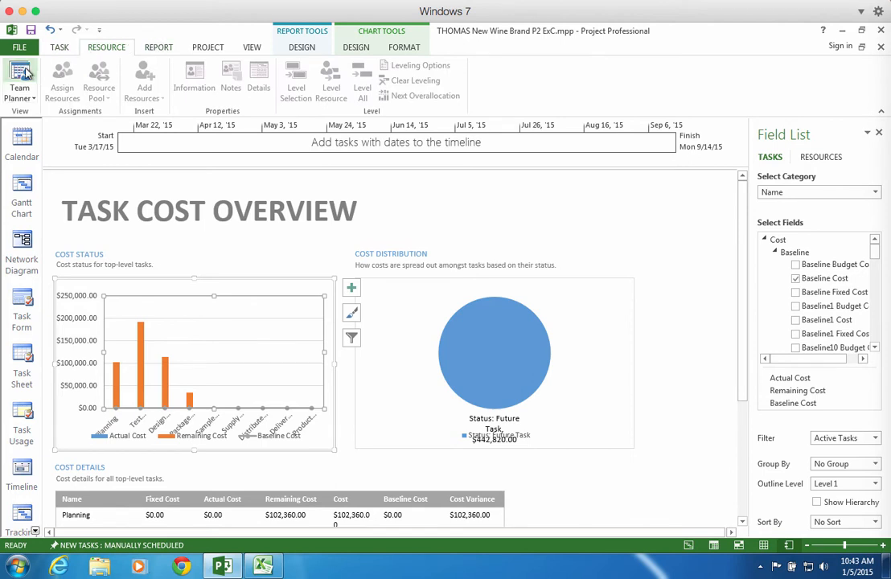
{"action": "left_click", "coordinate": [28, 95]}
{"action": "left_click", "coordinate": [35, 141]}
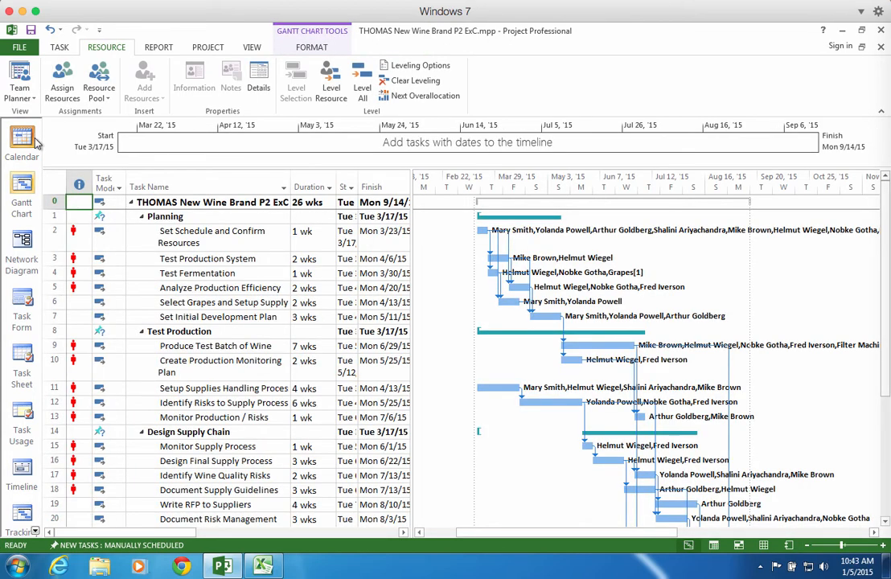
{"action": "left_click", "coordinate": [209, 48]}
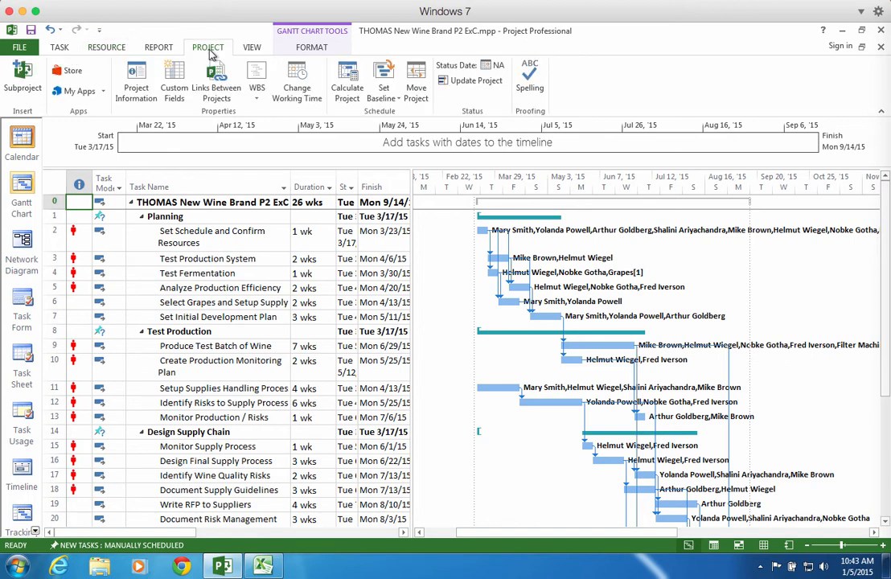
{"action": "left_click", "coordinate": [395, 98]}
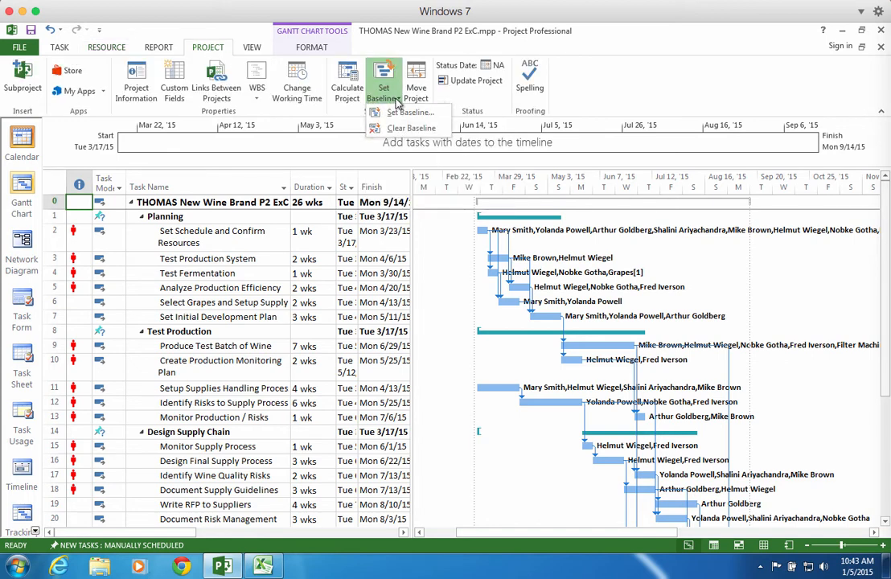
{"action": "left_click", "coordinate": [396, 119]}
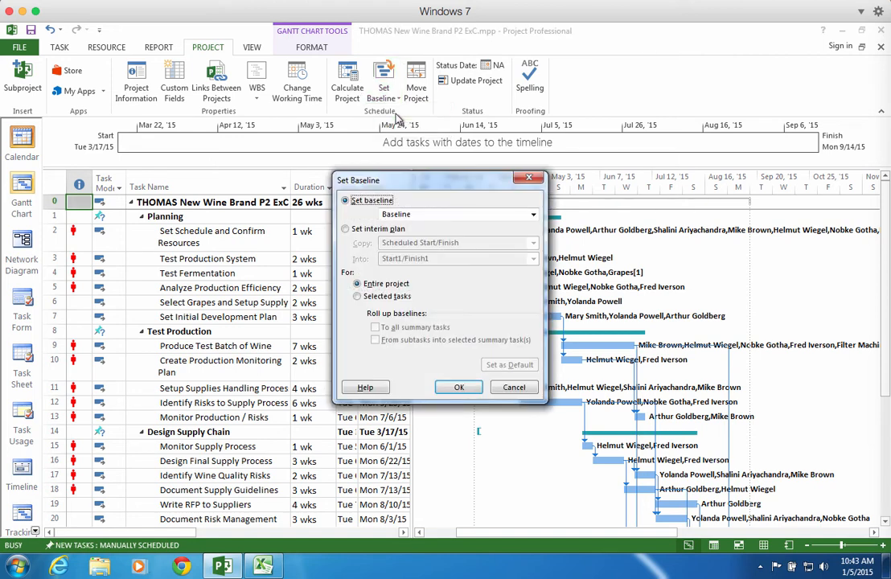
{"action": "left_click", "coordinate": [458, 388]}
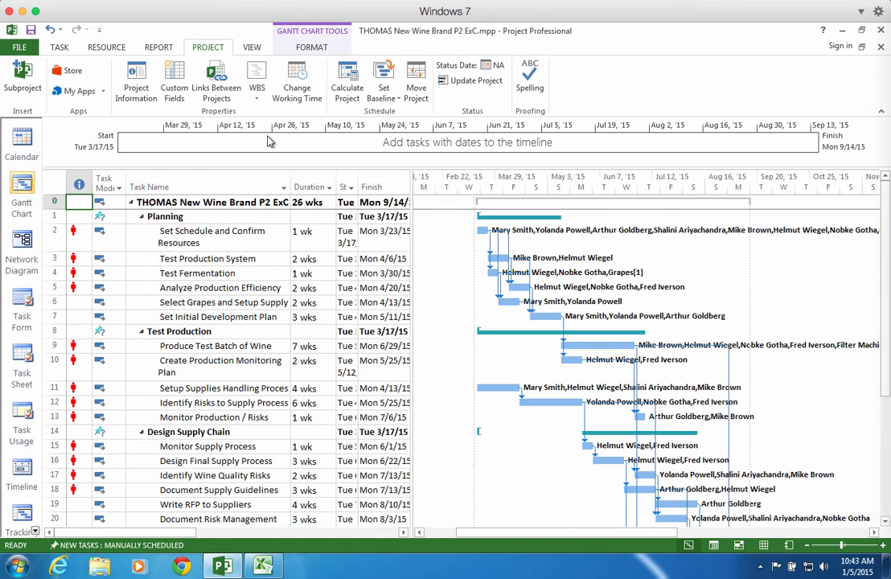
Step: Reopen the Task Cost Overview report and compare the baseline costs with the remaining costs of the top-level tasks
{"action": "left_click", "coordinate": [160, 50]}
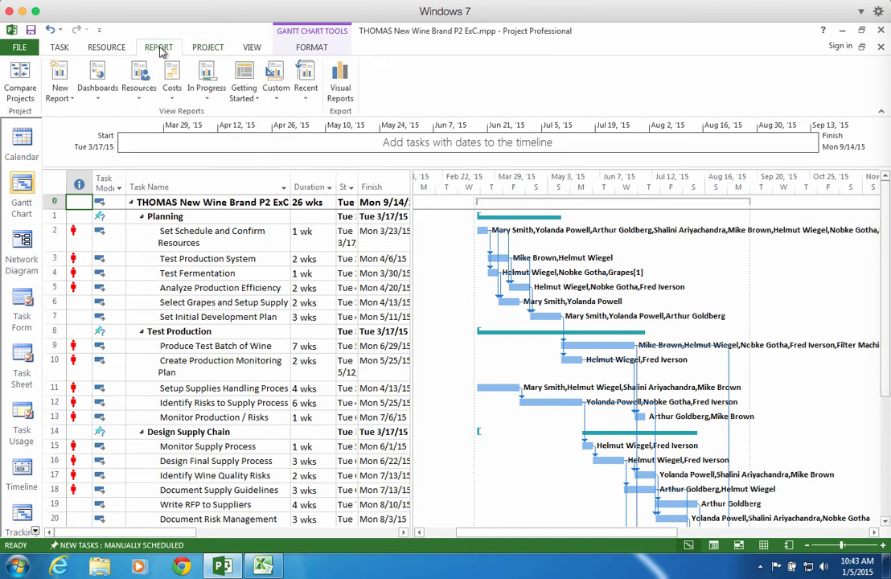
{"action": "left_click", "coordinate": [178, 99]}
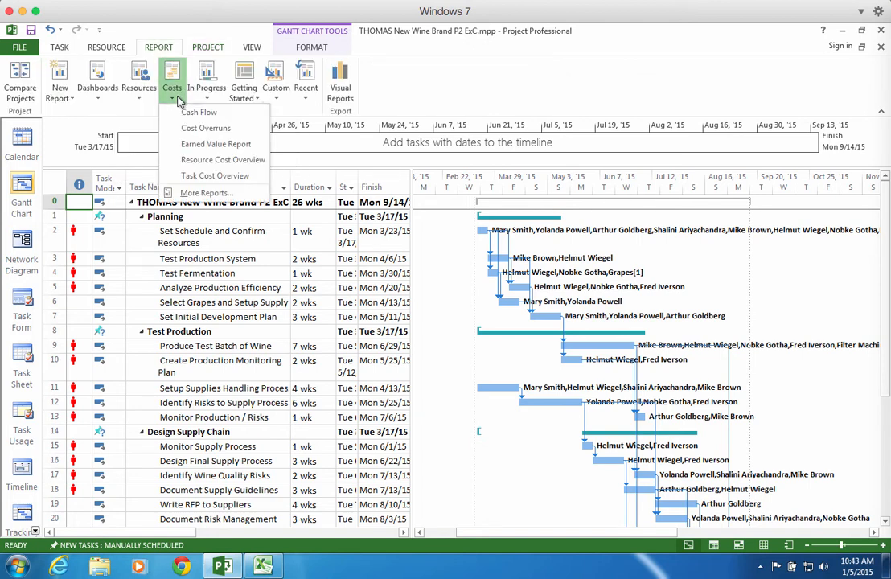
{"action": "left_click", "coordinate": [183, 178]}
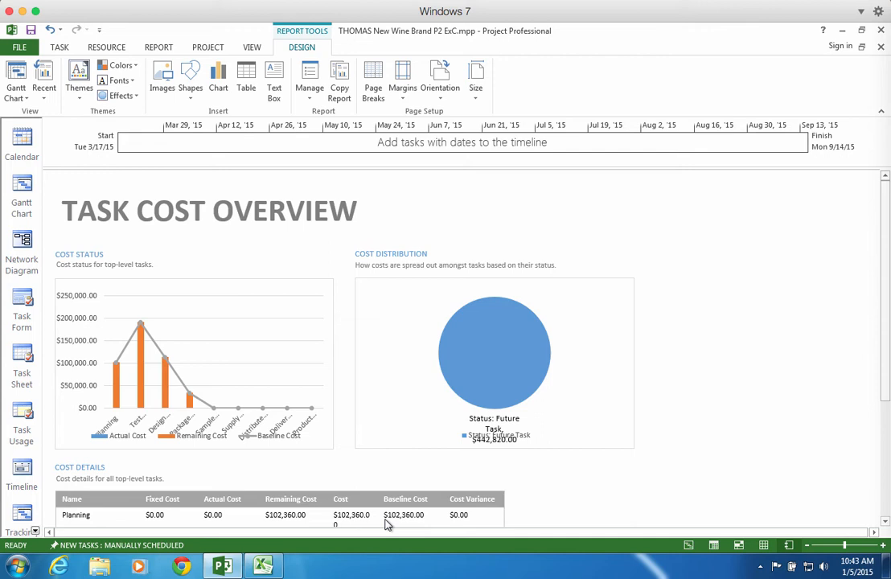
Step: Switch from the cost report to the Tracking Gantt view
{"action": "left_click", "coordinate": [35, 532]}
{"action": "left_click", "coordinate": [24, 414]}
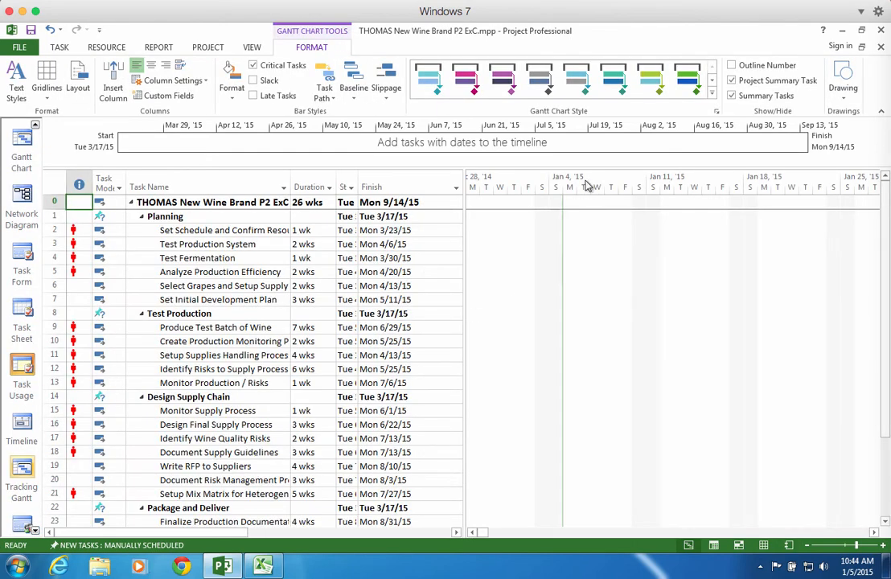
Step: Zoom the Tracking Gantt timescale to show the entire project
{"action": "right_click", "coordinate": [590, 183]}
{"action": "left_click", "coordinate": [597, 202]}
{"action": "left_click", "coordinate": [380, 312]}
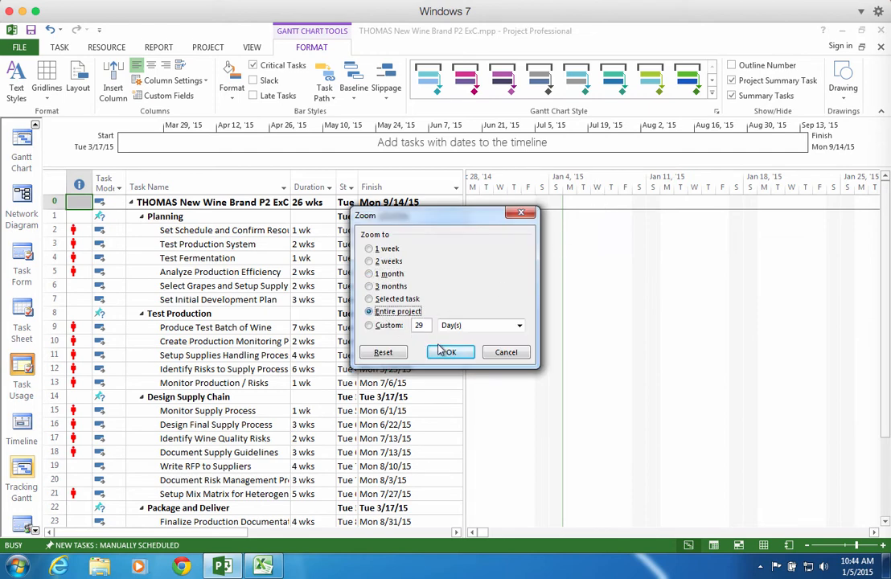
{"action": "left_click", "coordinate": [450, 352]}
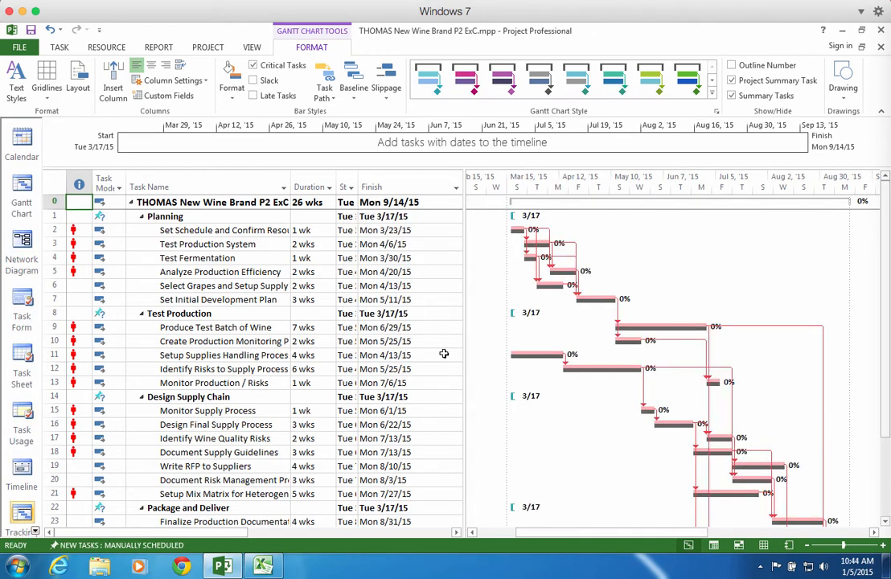
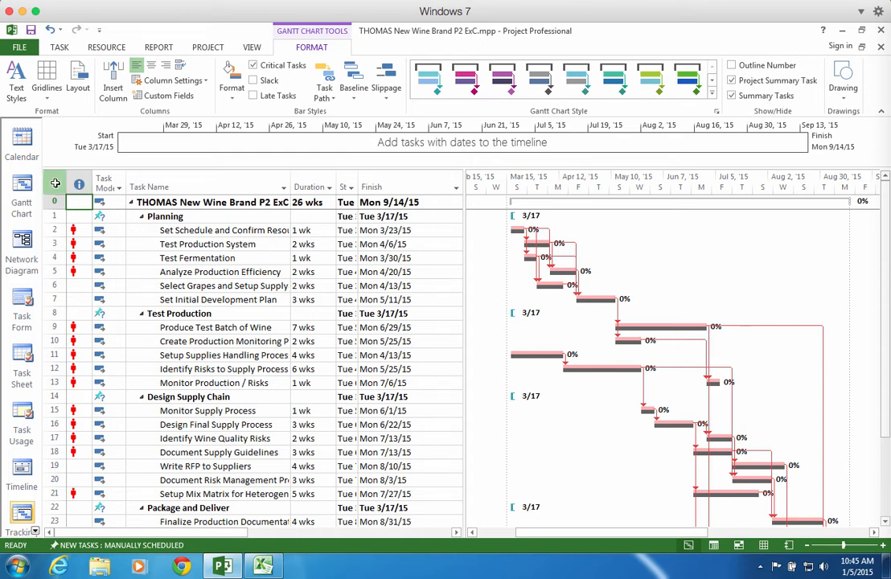
Step: Apply the Summary table to the Tracking Gantt, enlarge the table area and widen the Work and Cost columns
{"action": "mouse_move", "coordinate": [54, 183]}
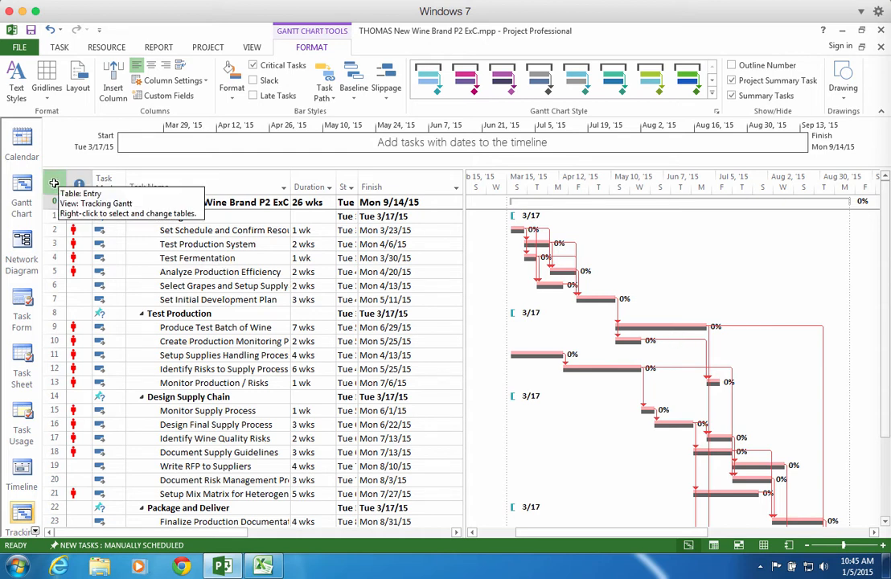
{"action": "right_click", "coordinate": [54, 184]}
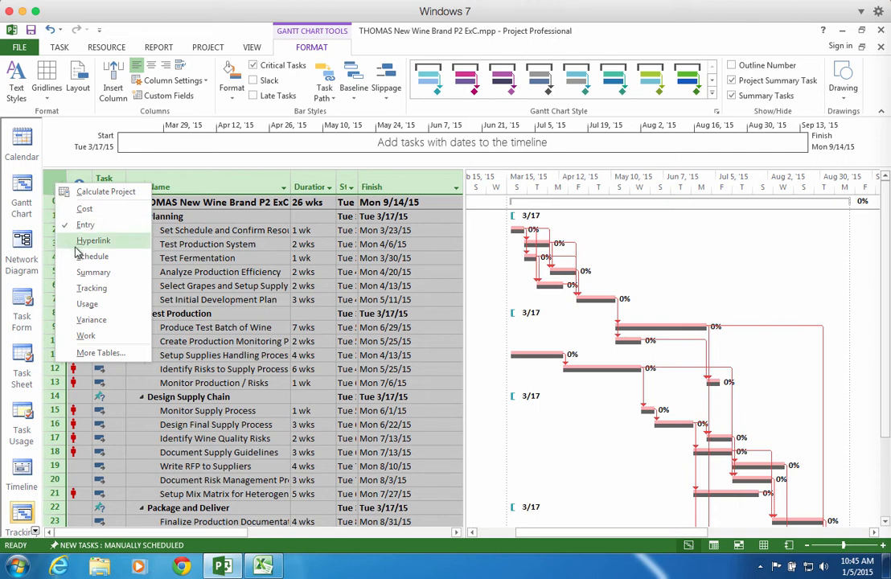
{"action": "left_click", "coordinate": [84, 272]}
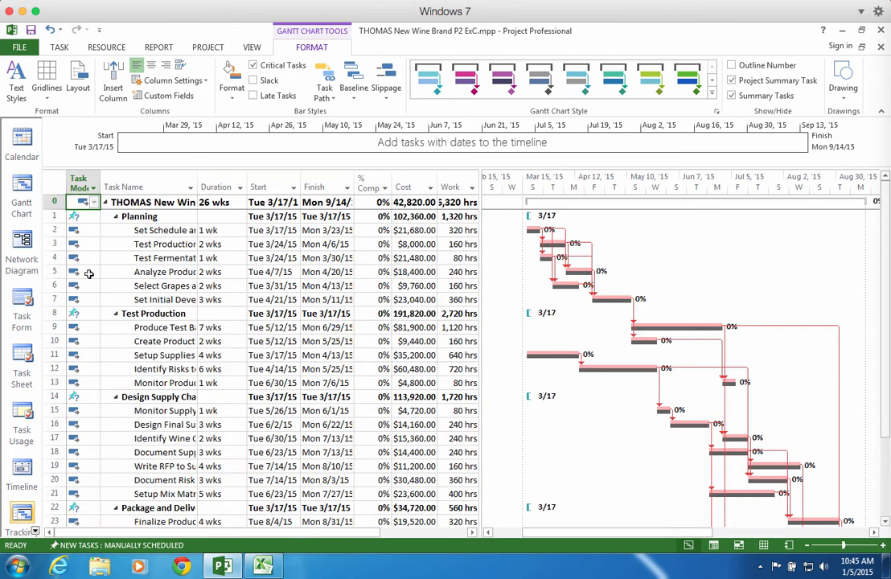
{"action": "left_click_drag", "start_coordinate": [479, 285], "coordinate": [718, 320]}
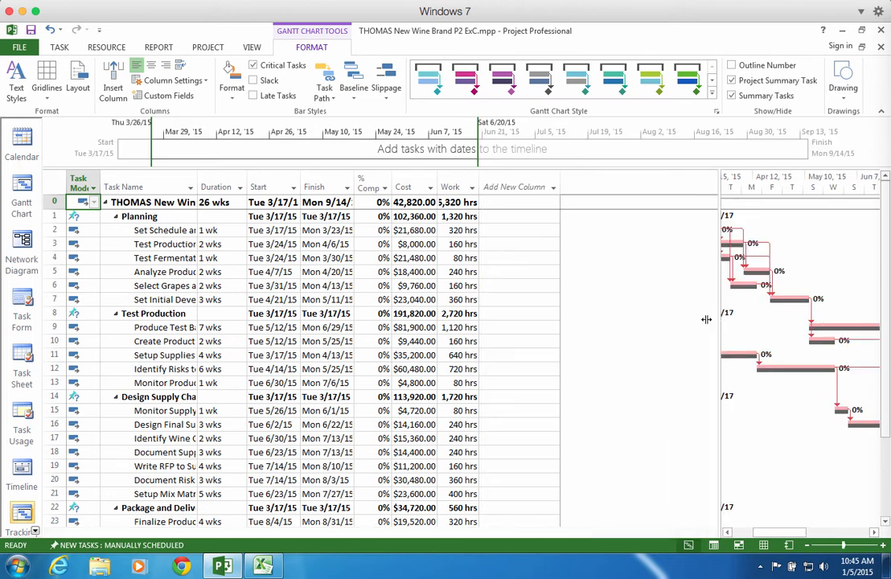
{"action": "left_click_drag", "start_coordinate": [480, 184], "coordinate": [541, 184]}
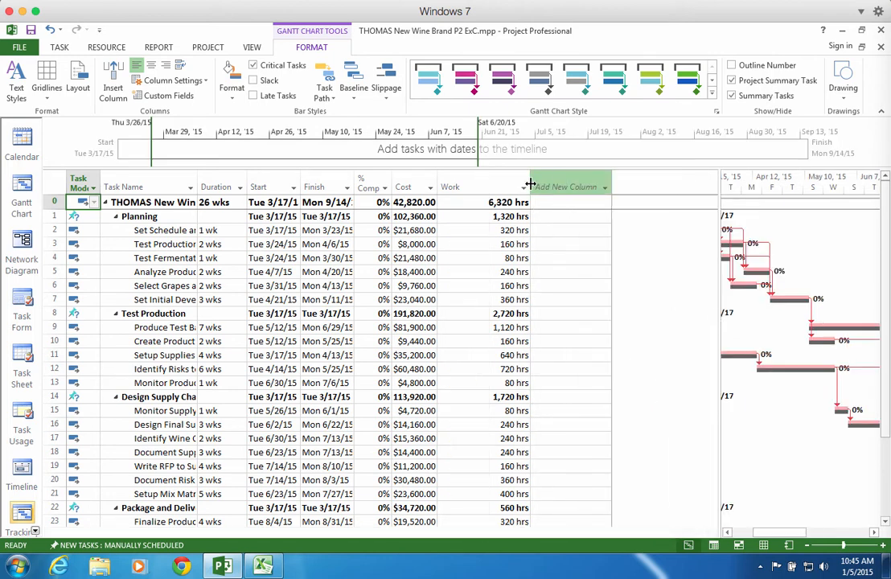
{"action": "left_click_drag", "start_coordinate": [438, 182], "coordinate": [473, 181]}
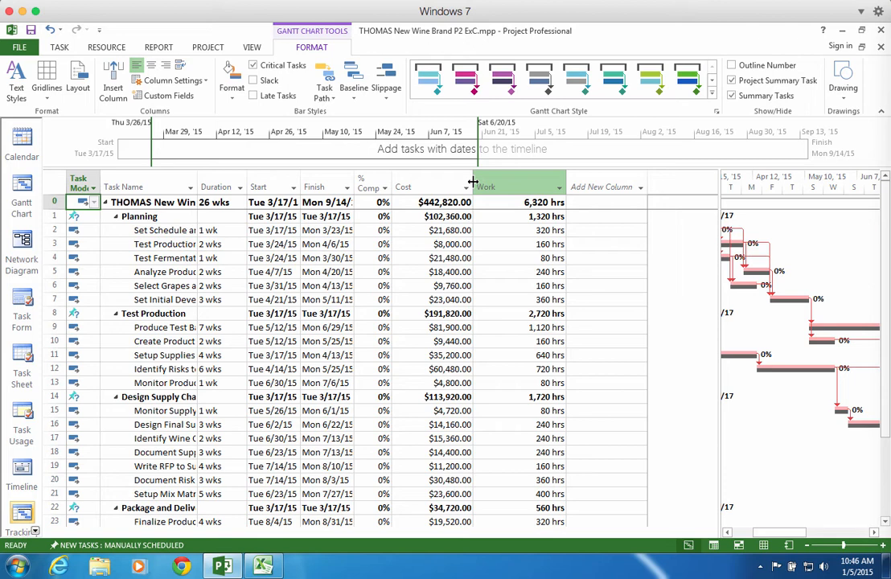
Step: Switch to the Resource Sheet, apply its Summary table and widen the Work column
{"action": "left_click", "coordinate": [97, 45]}
{"action": "left_click", "coordinate": [25, 94]}
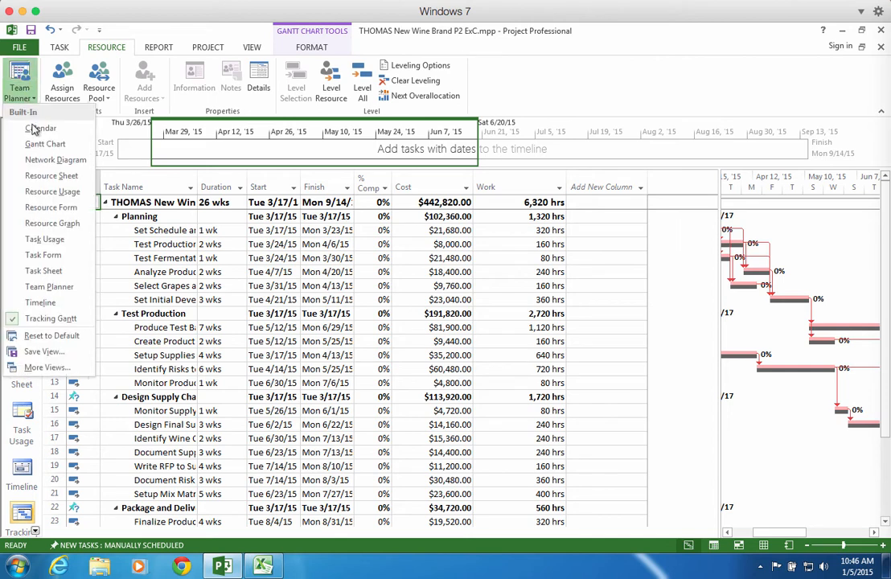
{"action": "left_click", "coordinate": [42, 176]}
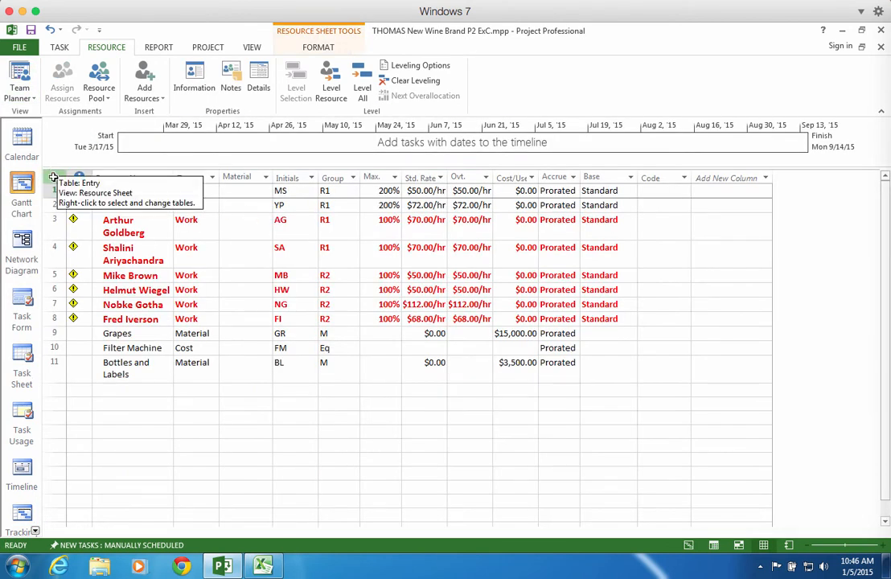
{"action": "right_click", "coordinate": [54, 181]}
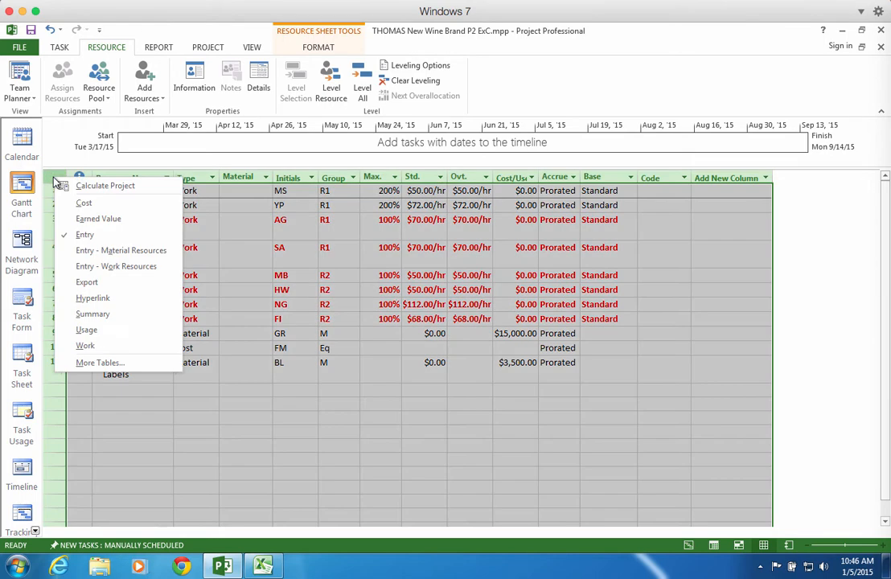
{"action": "left_click", "coordinate": [90, 315]}
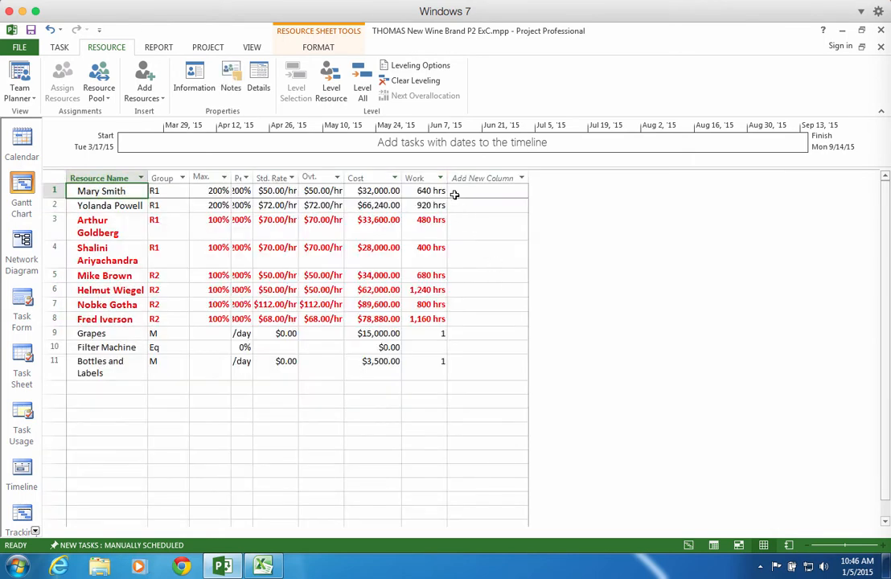
{"action": "left_click_drag", "start_coordinate": [449, 176], "coordinate": [522, 177]}
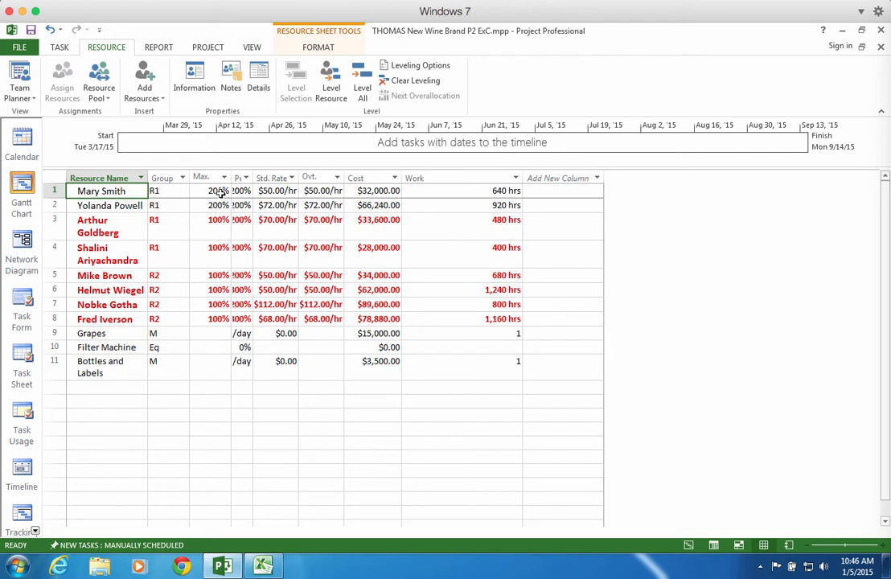
Step: Group the resources by Resource Group and widen the Peak column
{"action": "left_click", "coordinate": [204, 50]}
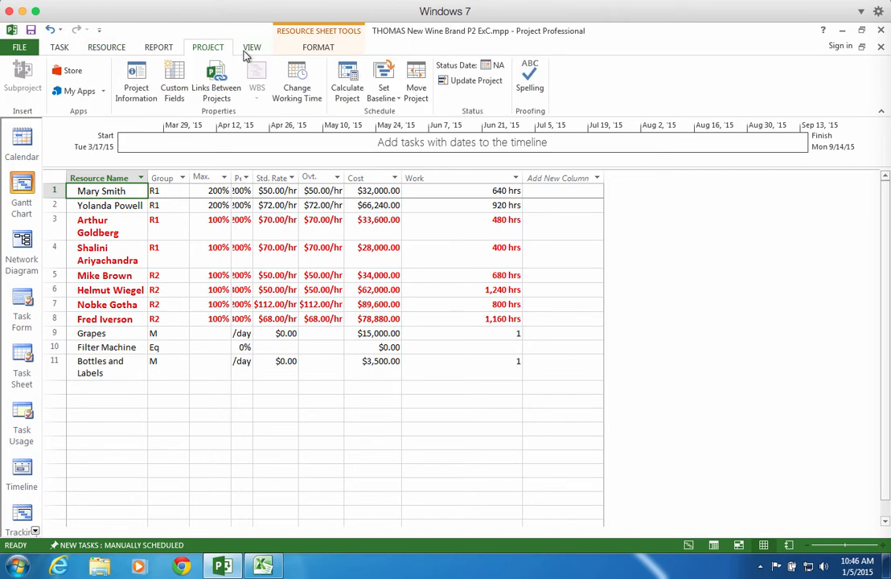
{"action": "left_click", "coordinate": [251, 48]}
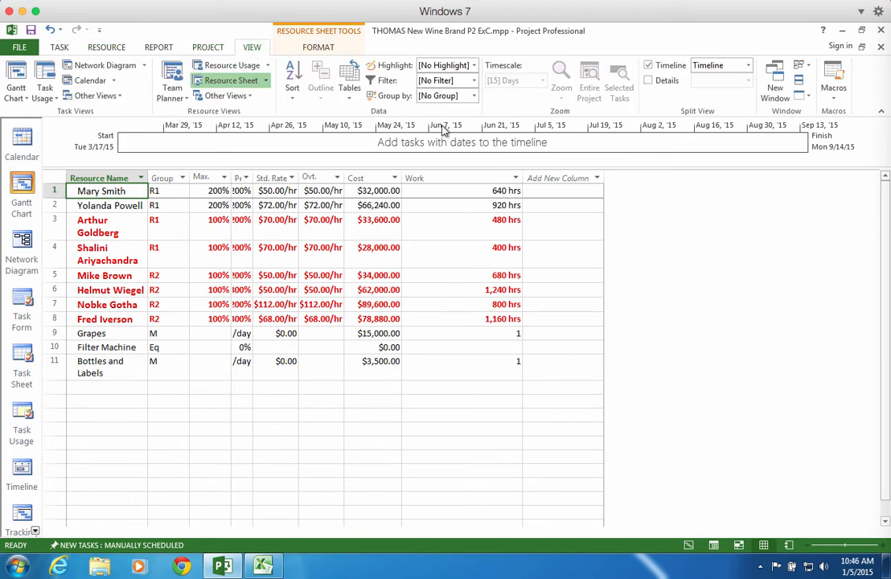
{"action": "left_click", "coordinate": [474, 96]}
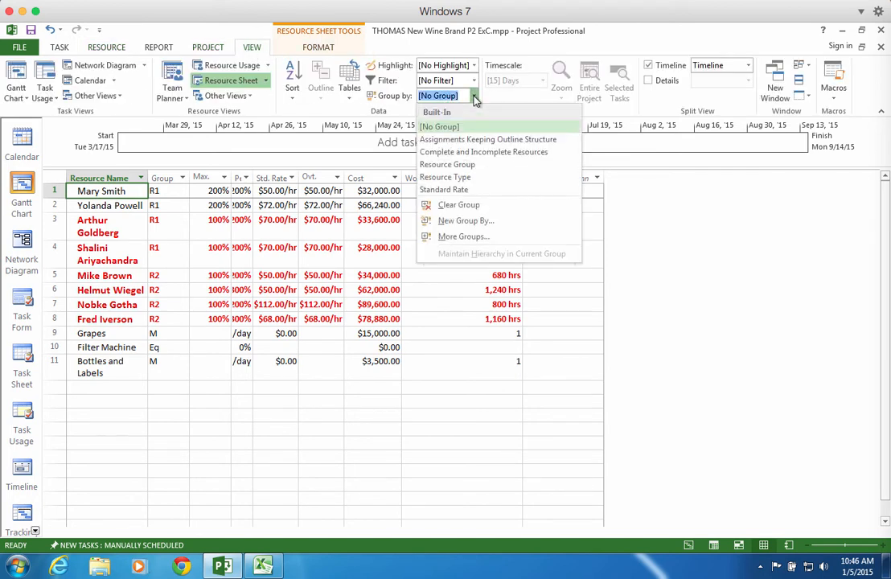
{"action": "left_click", "coordinate": [465, 165]}
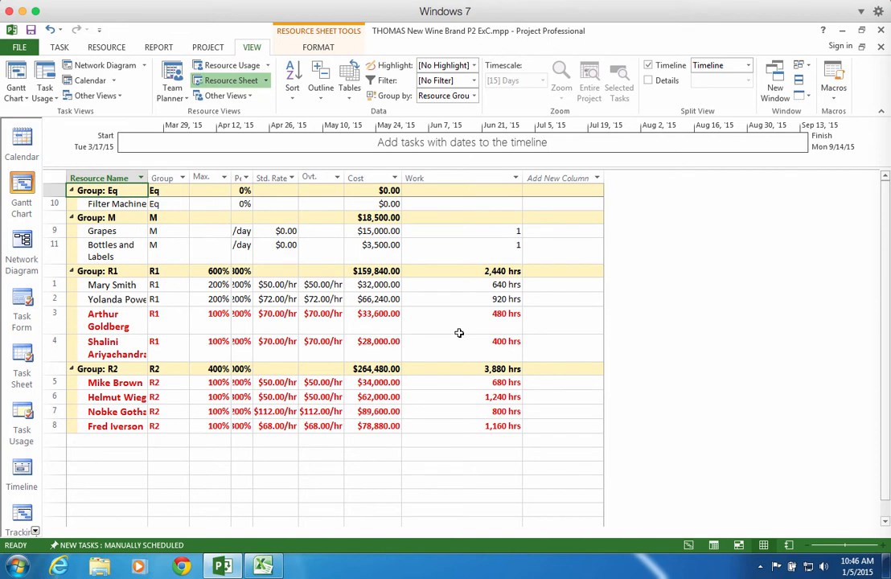
{"action": "left_click_drag", "start_coordinate": [253, 176], "coordinate": [294, 174]}
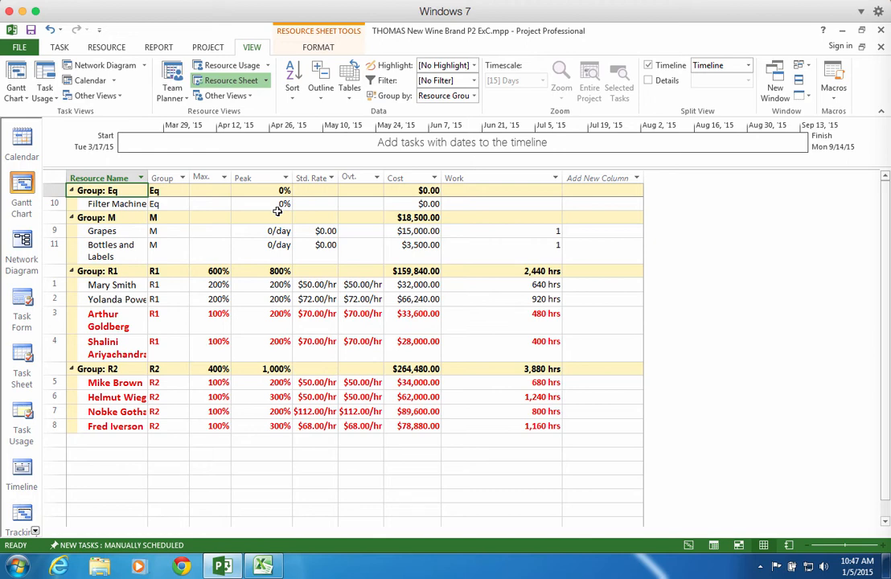
Step: Return to the Gantt Chart and open the resource assignments of the Produce Test Batch of Wine task
{"action": "left_click", "coordinate": [23, 87]}
{"action": "left_click", "coordinate": [46, 128]}
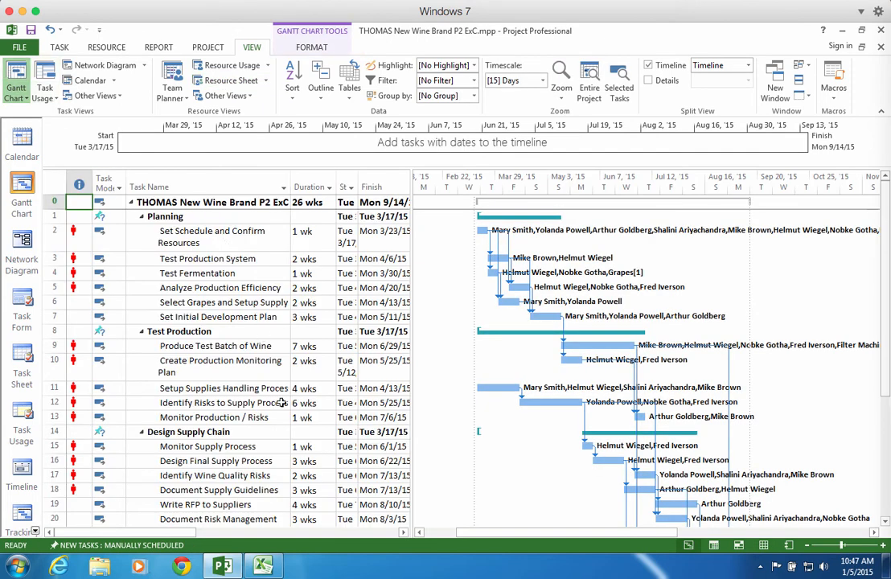
{"action": "left_click", "coordinate": [197, 346]}
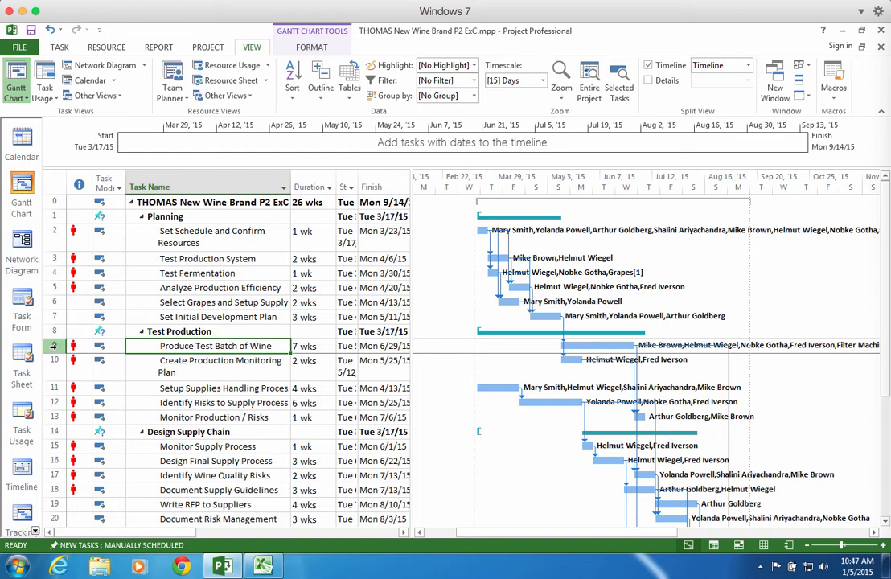
{"action": "double_click", "coordinate": [53, 346]}
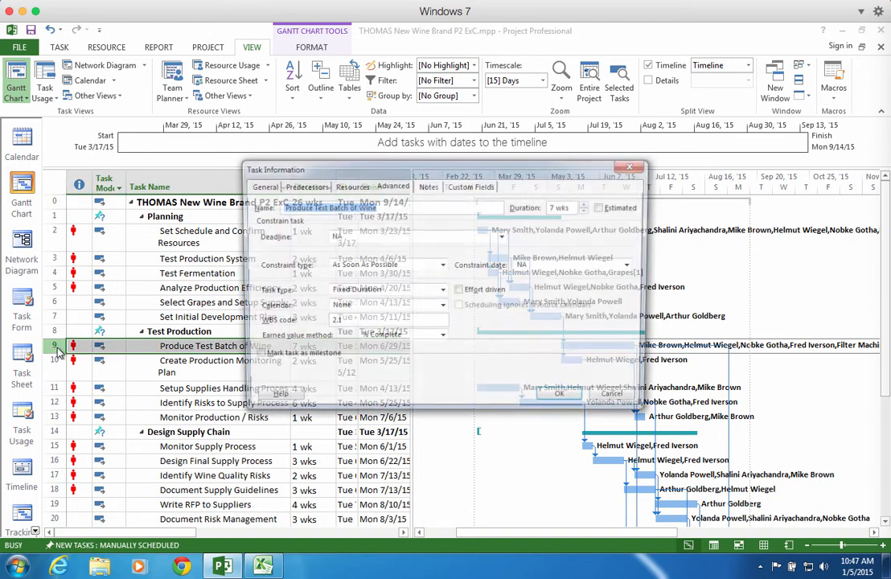
{"action": "left_click", "coordinate": [349, 187]}
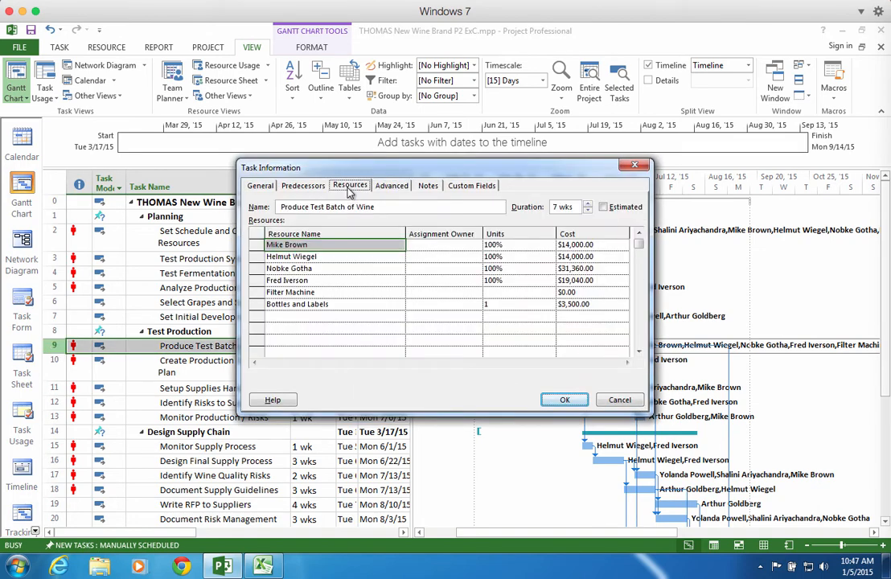
Step: Set the Filter Machine cost for this task to $200 and skip all overallocations that leveling cannot resolve
{"action": "left_click", "coordinate": [297, 316]}
{"action": "left_click", "coordinate": [340, 293]}
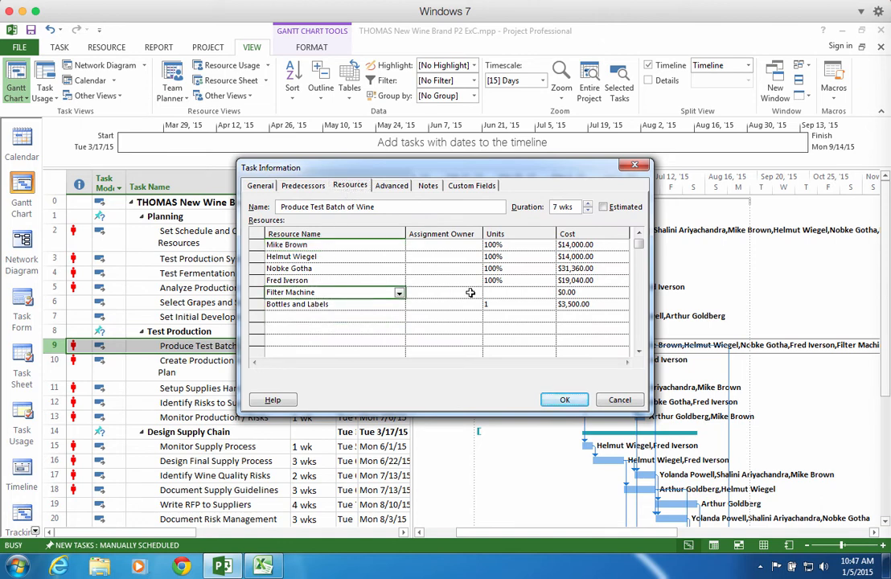
{"action": "left_click", "coordinate": [508, 293]}
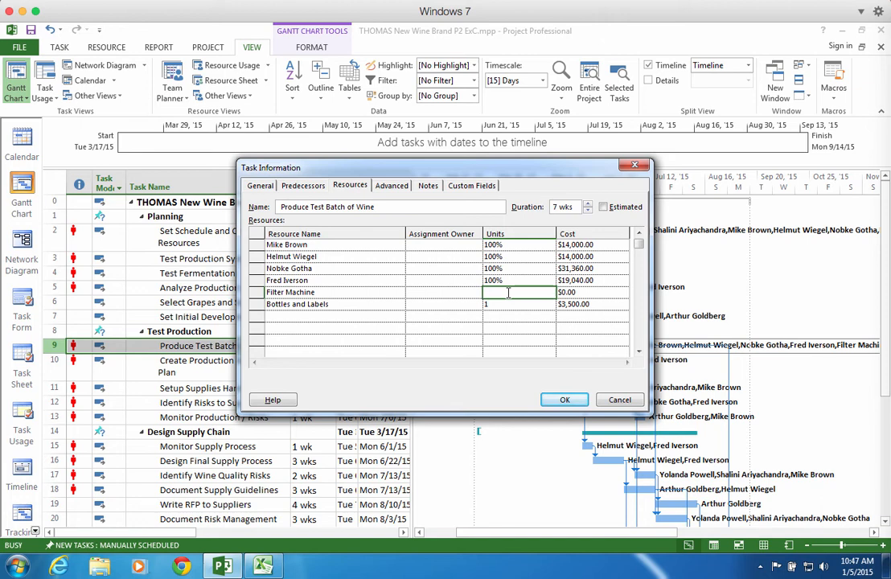
{"action": "left_click", "coordinate": [580, 292]}
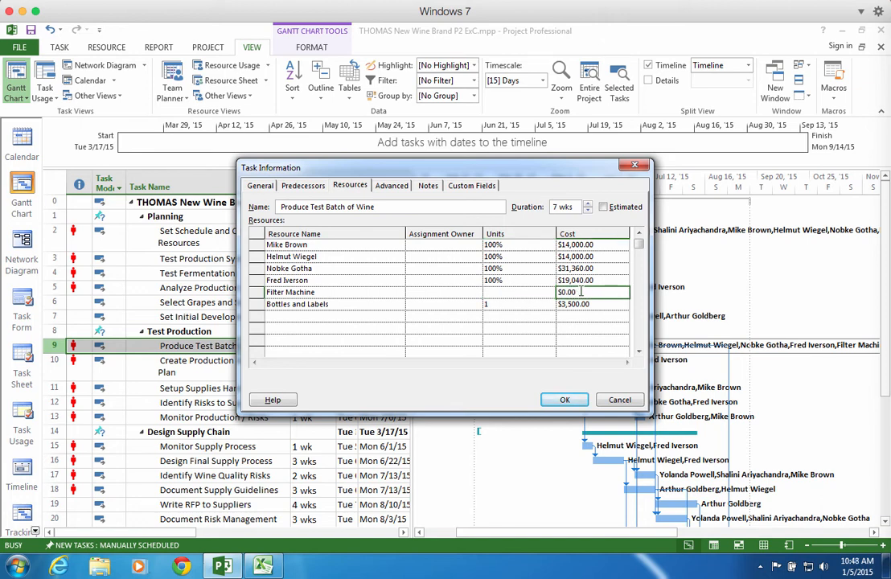
{"action": "type", "text": "200"}
{"action": "key", "text": "Return"}
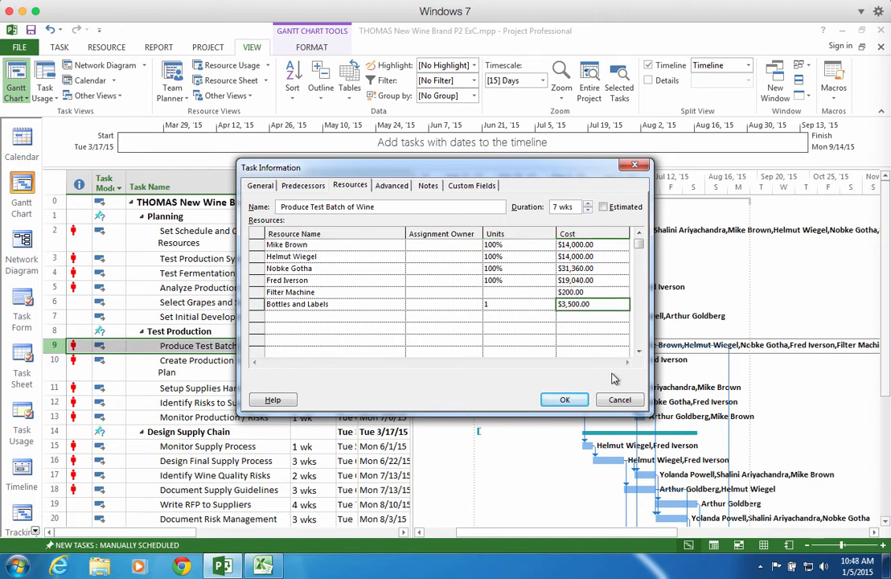
{"action": "left_click", "coordinate": [567, 403]}
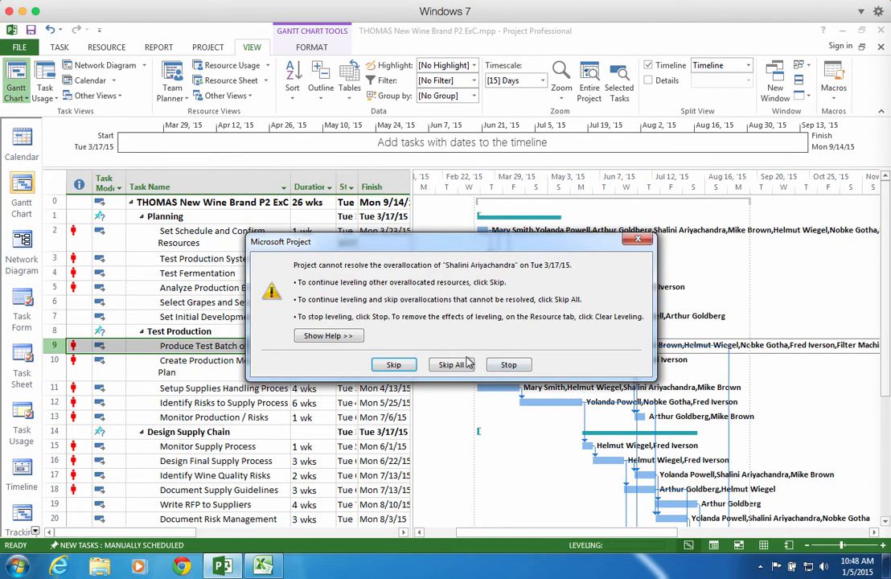
{"action": "left_click", "coordinate": [455, 364]}
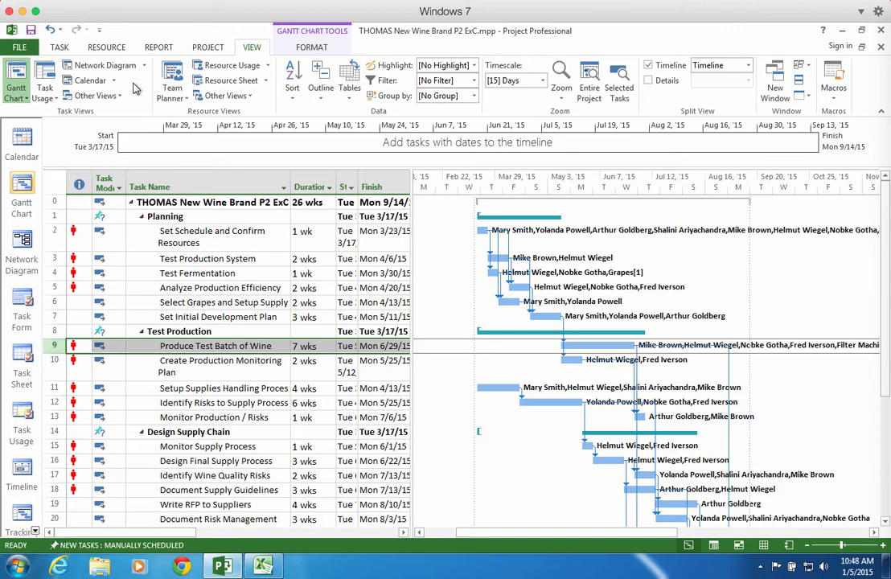
Step: Return to the grouped Resource Sheet and add a Type column after the Work column
{"action": "left_click", "coordinate": [107, 48]}
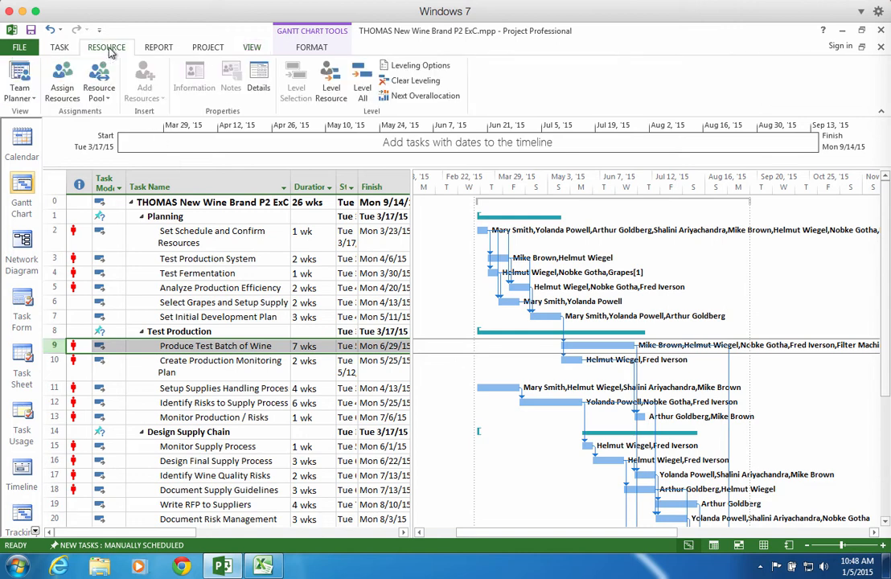
{"action": "left_click", "coordinate": [34, 98]}
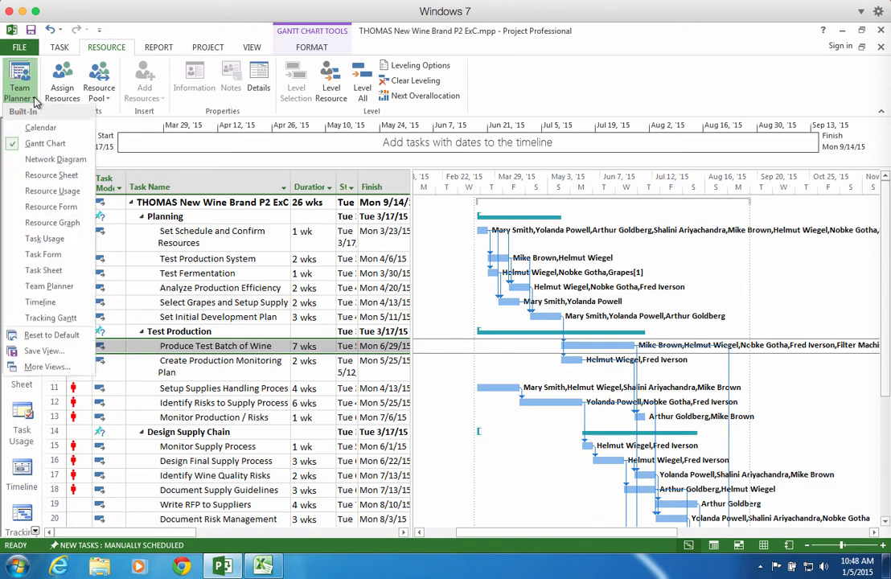
{"action": "left_click", "coordinate": [45, 175]}
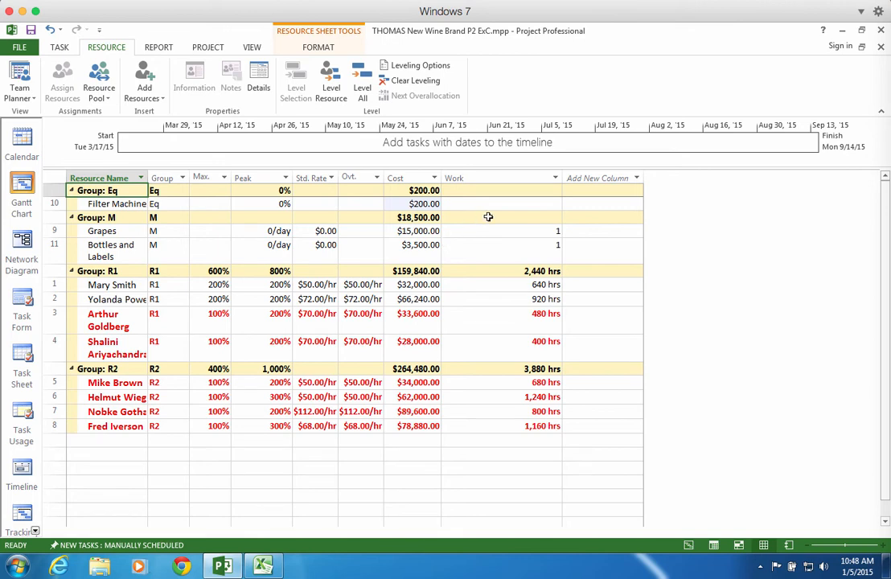
{"action": "left_click", "coordinate": [600, 177]}
{"action": "type", "text": "Type"}
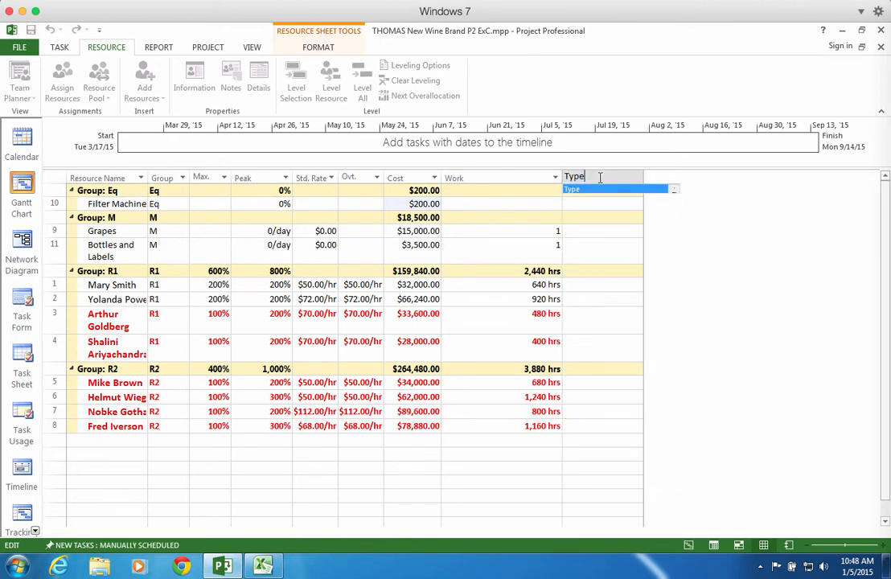
{"action": "key", "text": "Return"}
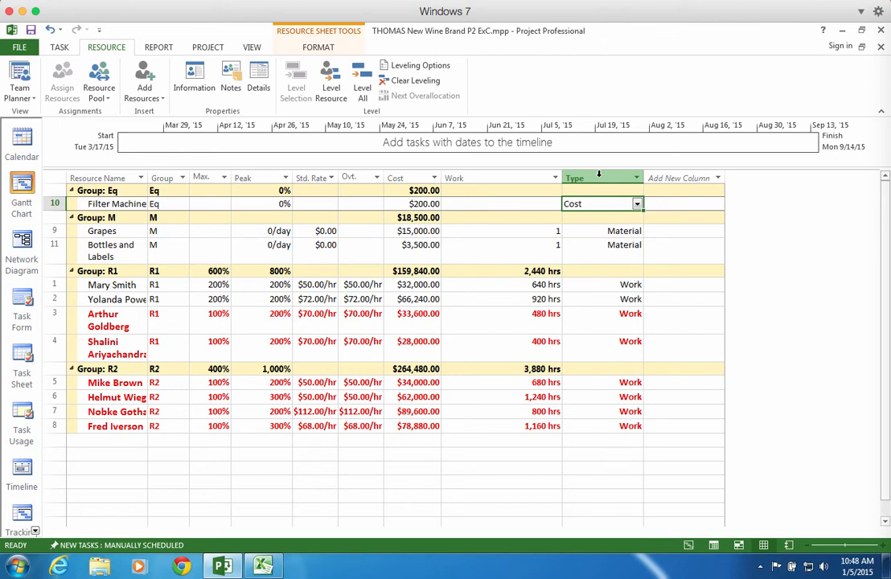
{"action": "left_click", "coordinate": [685, 352]}
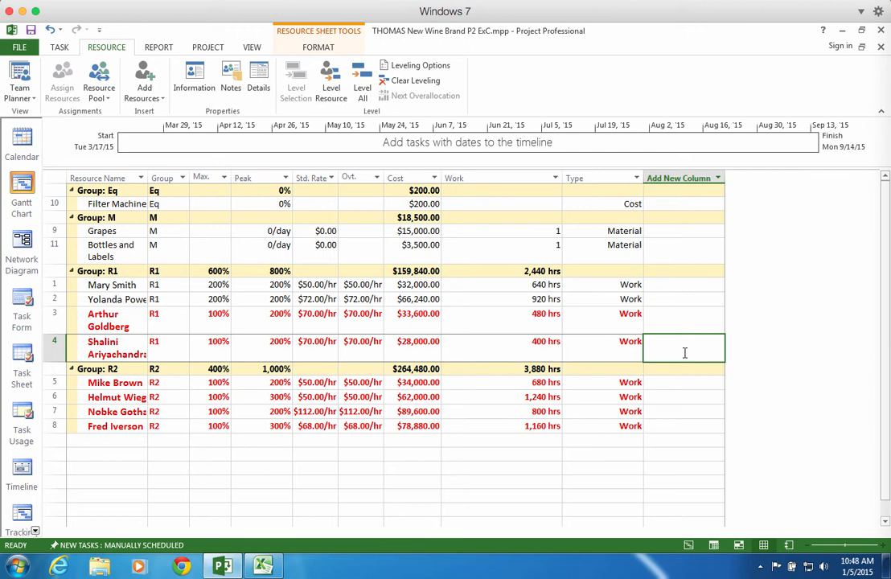
Step: Add a new resource named R1-Budget in the first empty row below the last resource
{"action": "left_click", "coordinate": [100, 441]}
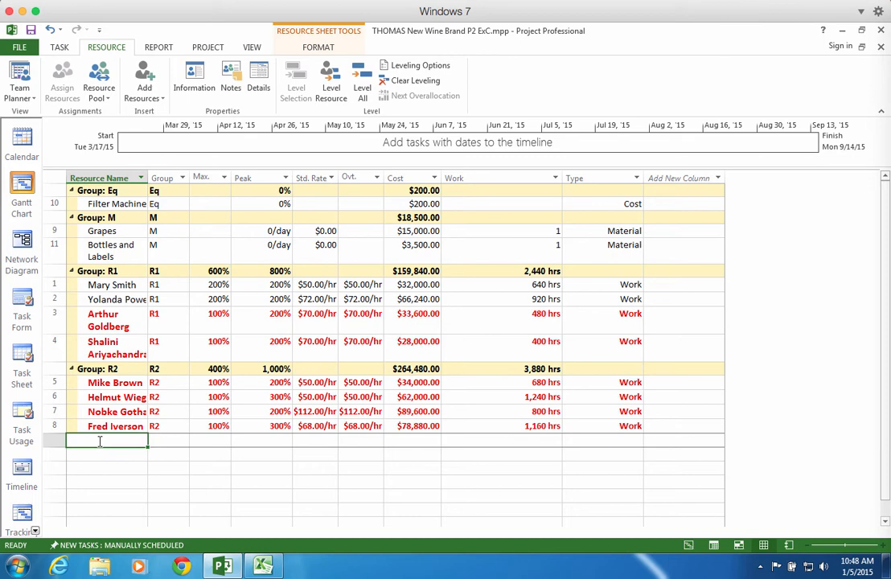
{"action": "type", "text": "R1"}
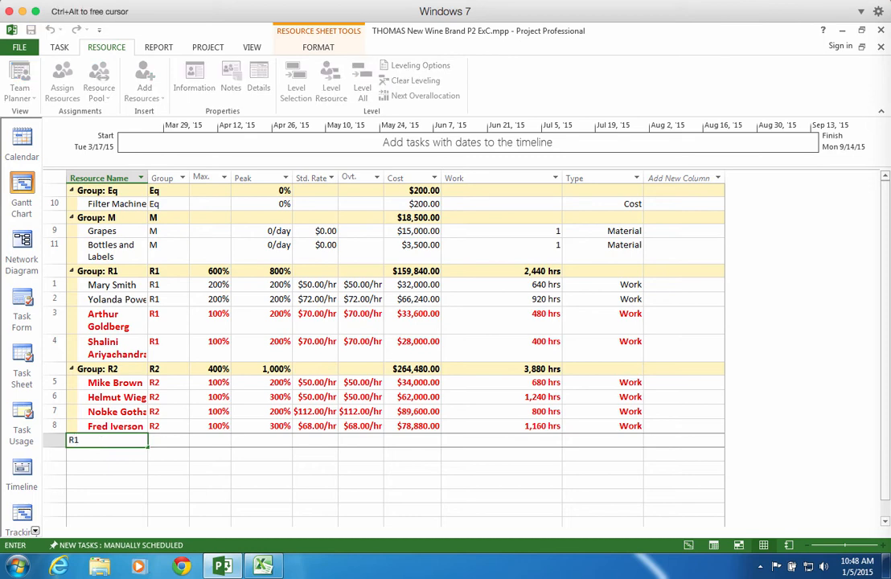
{"action": "type", "text": "-Budget"}
{"action": "key", "text": "Tab"}
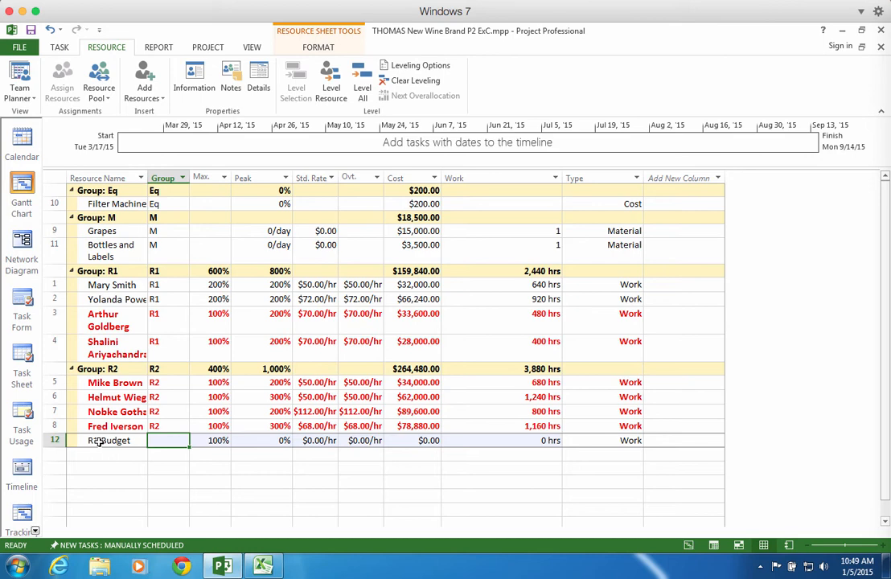
Step: Assign the R1-Budget resource to group R1 and leave its type as Work
{"action": "type", "text": "B-R1"}
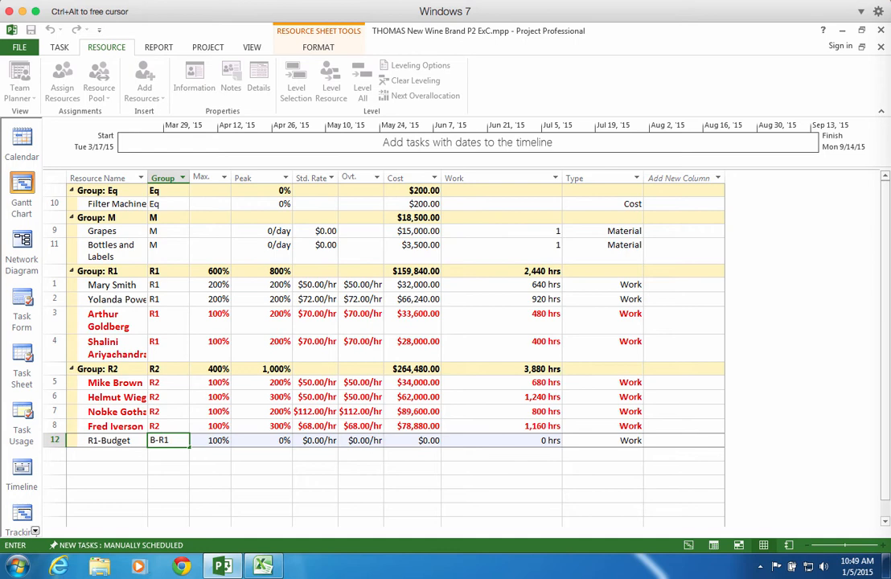
{"action": "key", "text": "BackSpace"}
{"action": "key", "text": "BackSpace"}
{"action": "key", "text": "BackSpace"}
{"action": "key", "text": "BackSpace"}
{"action": "type", "text": "R1"}
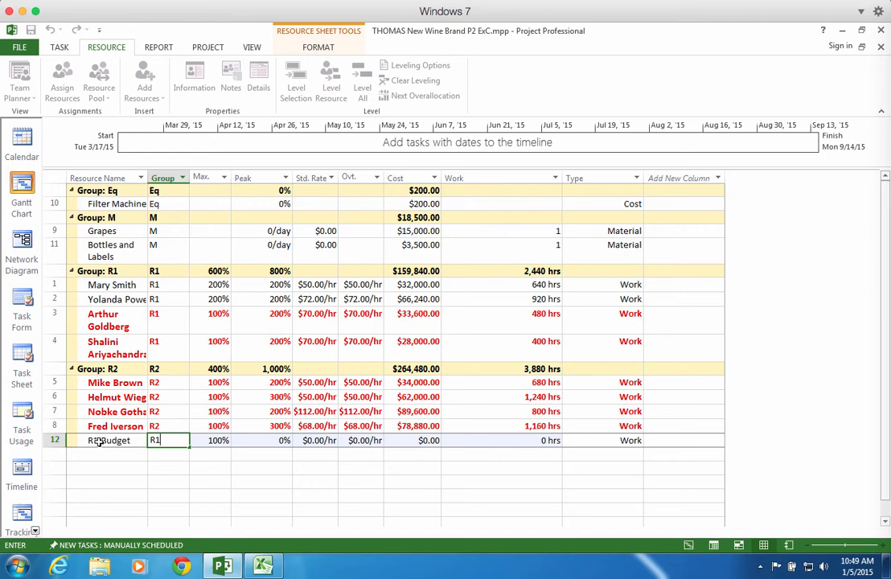
{"action": "key", "text": "Tab"}
{"action": "key", "text": "Tab"}
{"action": "key", "text": "Tab"}
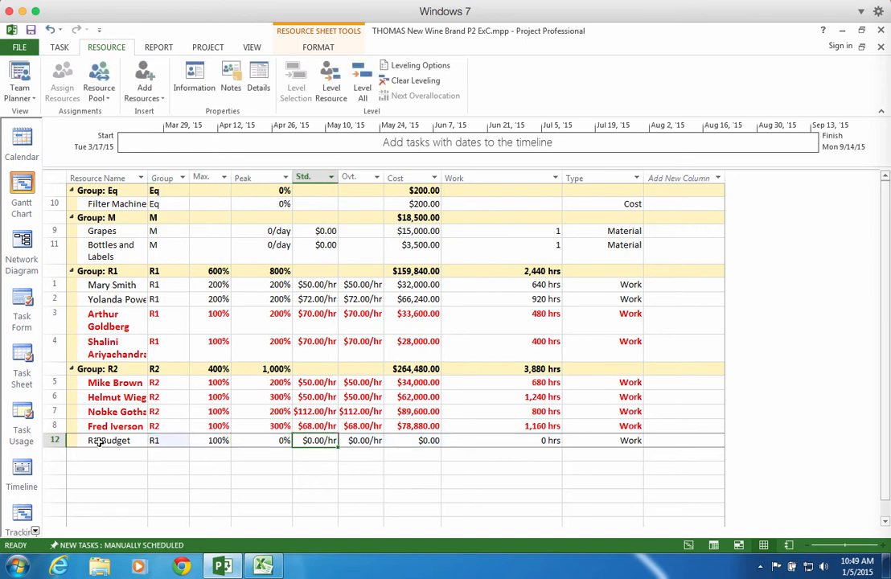
{"action": "key", "text": "Tab"}
{"action": "key", "text": "Tab"}
{"action": "key", "text": "Tab"}
{"action": "key", "text": "Tab"}
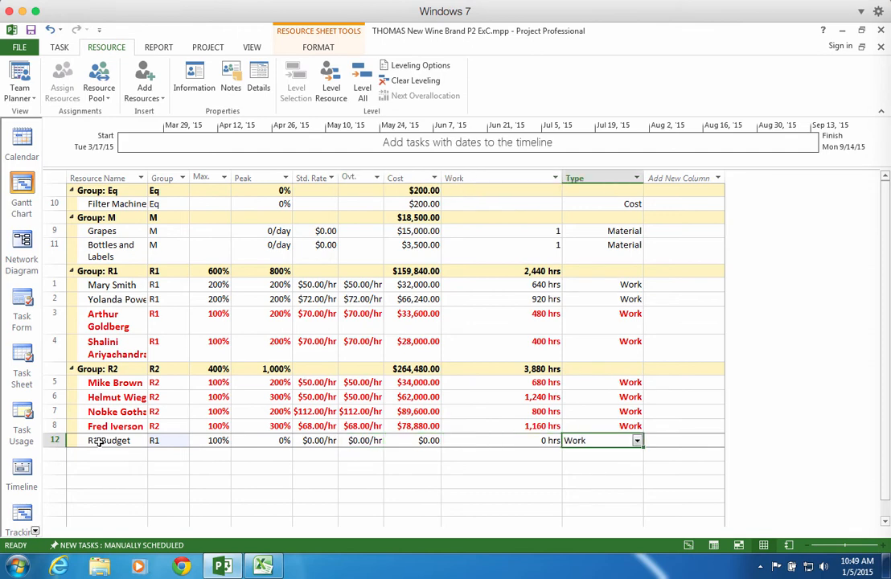
{"action": "key", "text": "Tab"}
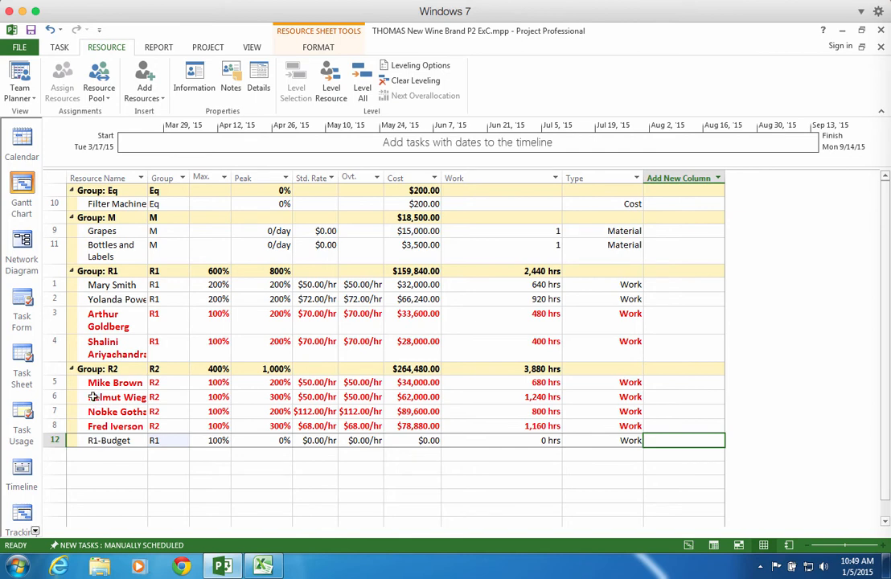
Step: Narrow the Work and Type columns and add a narrow Budget column after Type
{"action": "left_click_drag", "start_coordinate": [563, 180], "coordinate": [483, 180]}
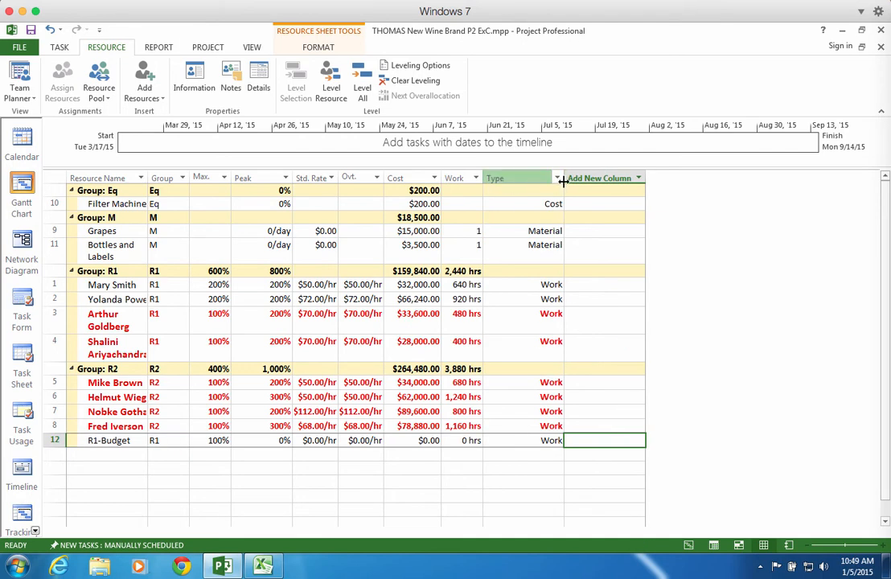
{"action": "left_click_drag", "start_coordinate": [564, 181], "coordinate": [532, 181]}
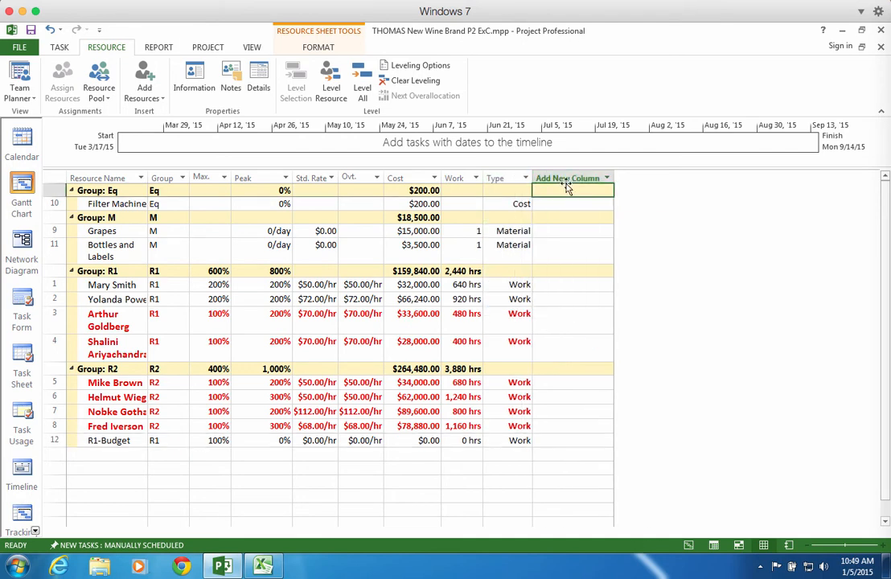
{"action": "left_click", "coordinate": [565, 179]}
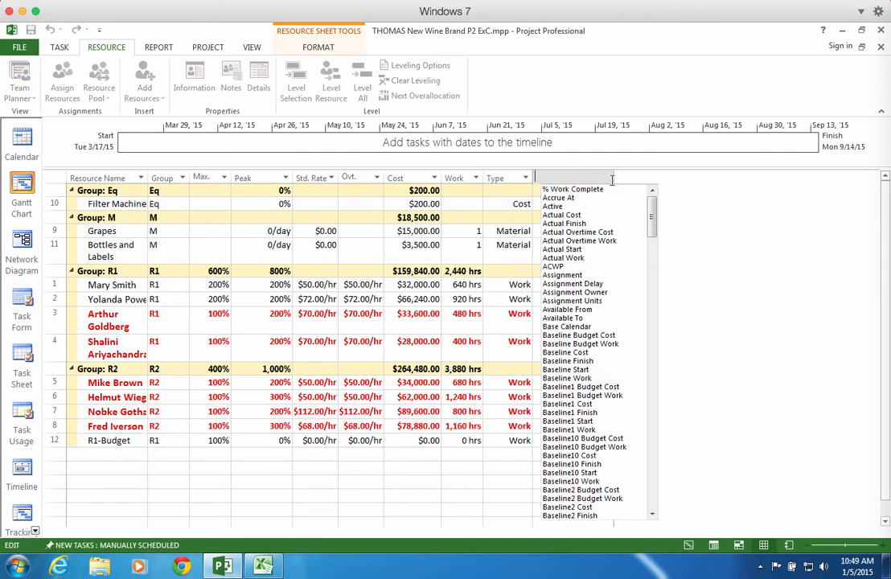
{"action": "type", "text": "Budget"}
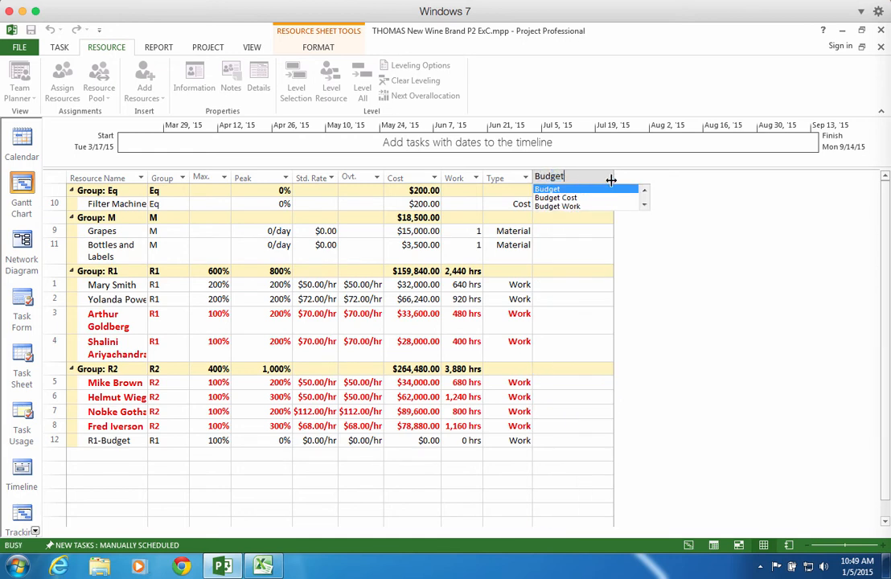
{"action": "key", "text": "Return"}
{"action": "left_click_drag", "start_coordinate": [616, 181], "coordinate": [573, 181]}
Step: Add an Initials column to the Resource Sheet after the Budget column
{"action": "left_click", "coordinate": [613, 179]}
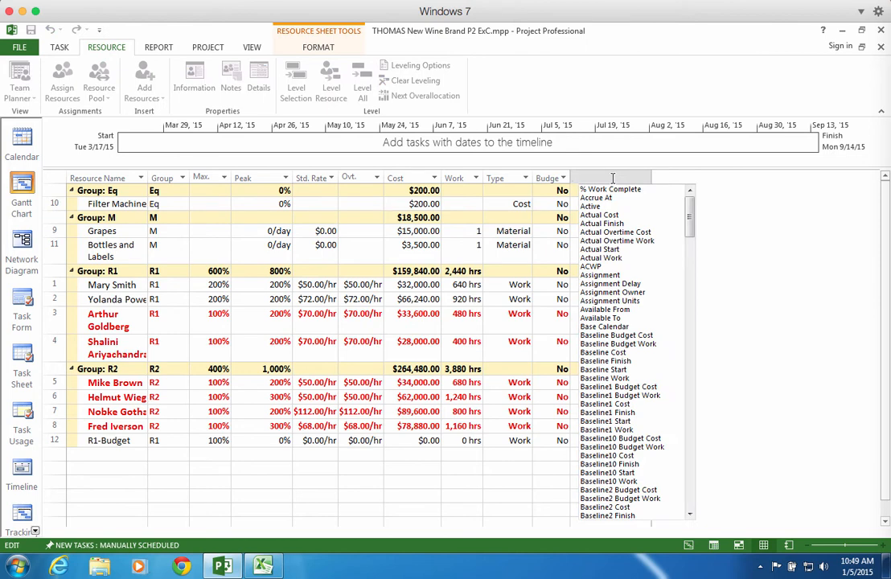
{"action": "type", "text": "Initials"}
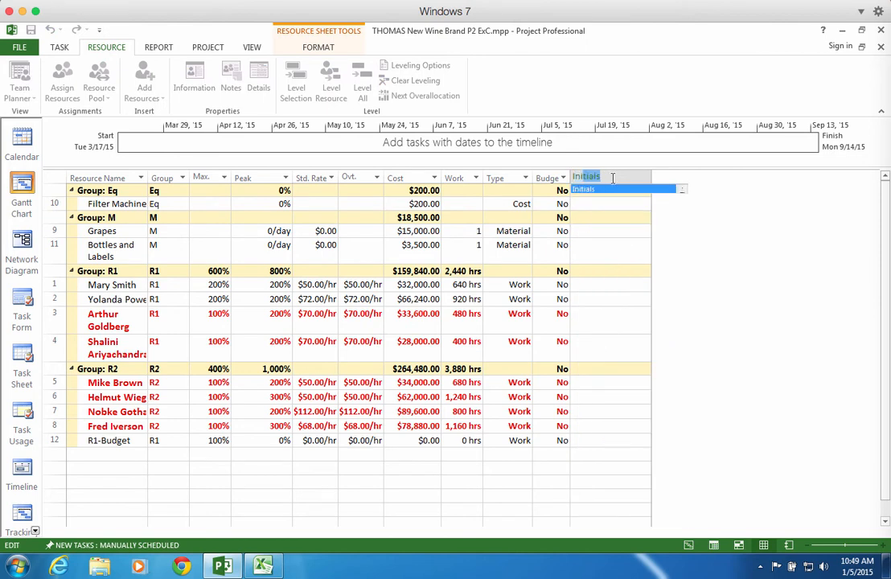
{"action": "key", "text": "Return"}
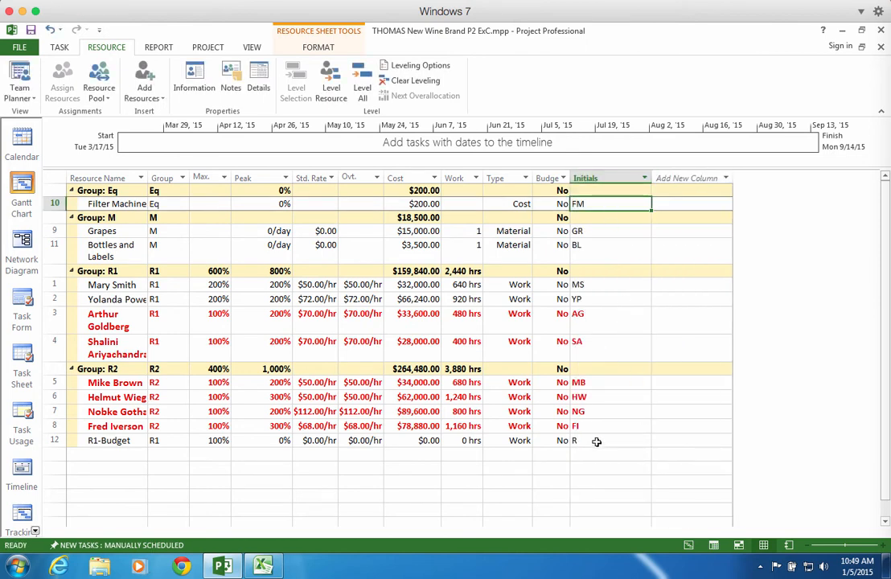
Step: Mark R1-Budget as a budget resource with Yes and set its initials to R1-B
{"action": "left_click", "coordinate": [553, 440]}
{"action": "left_click", "coordinate": [564, 441]}
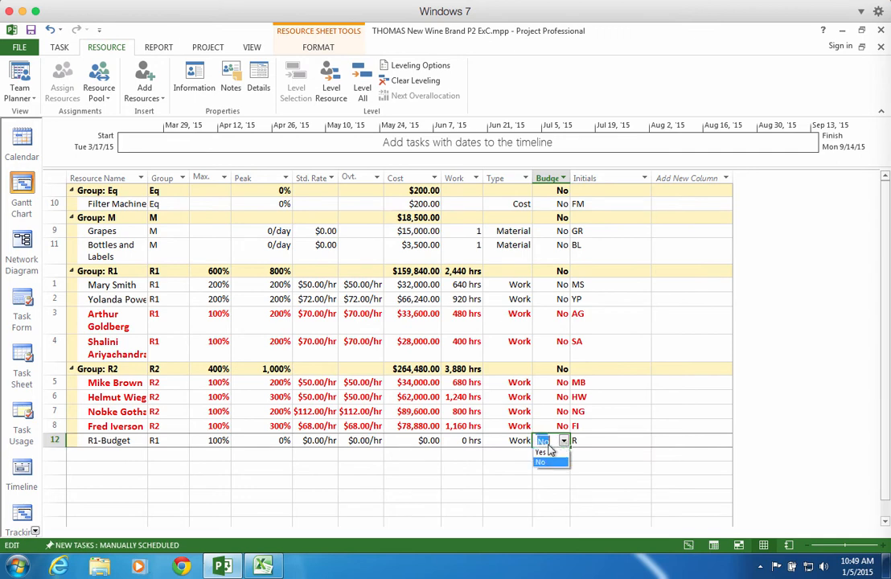
{"action": "left_click", "coordinate": [544, 452]}
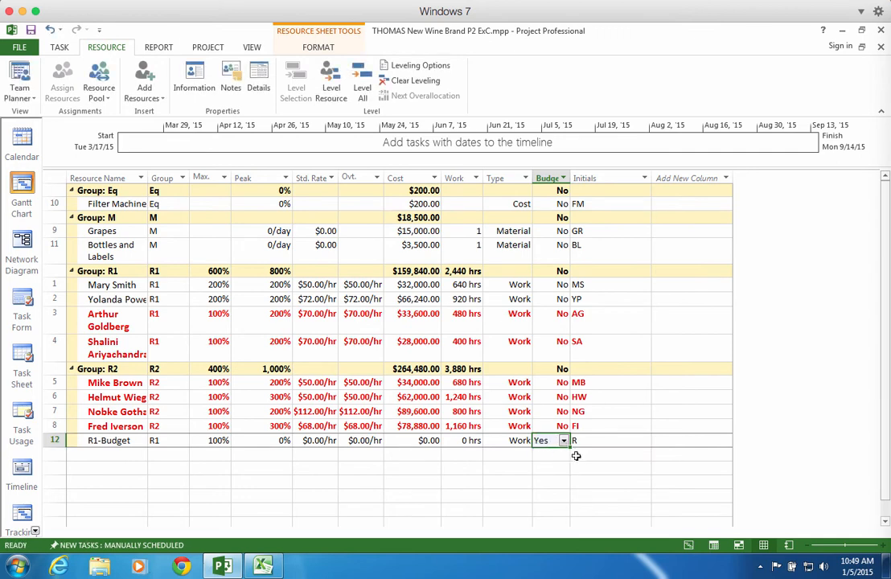
{"action": "left_click", "coordinate": [577, 441]}
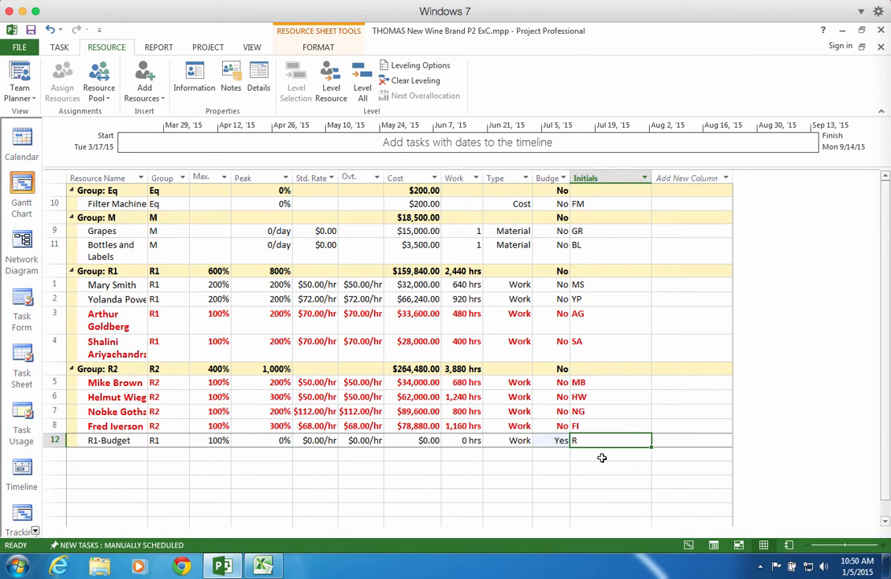
{"action": "type", "text": "R1-B"}
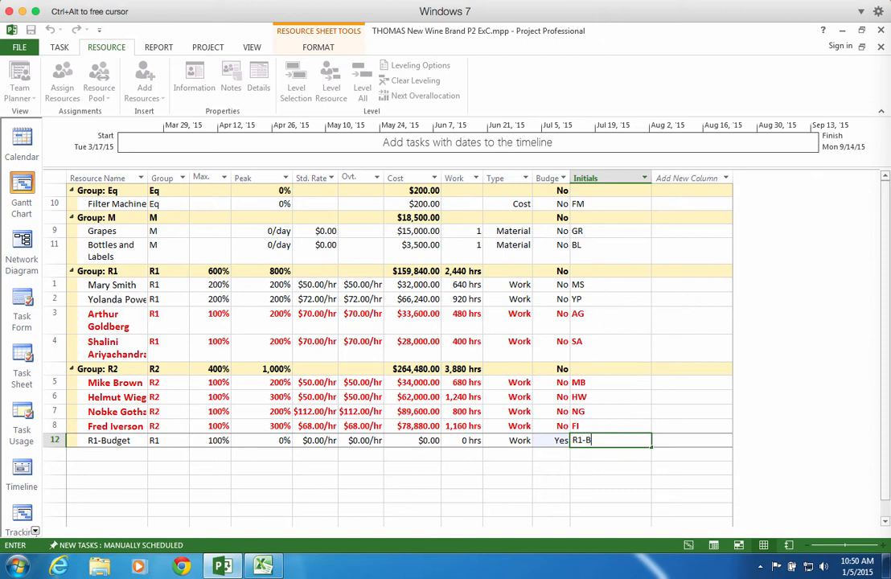
{"action": "key", "text": "Return"}
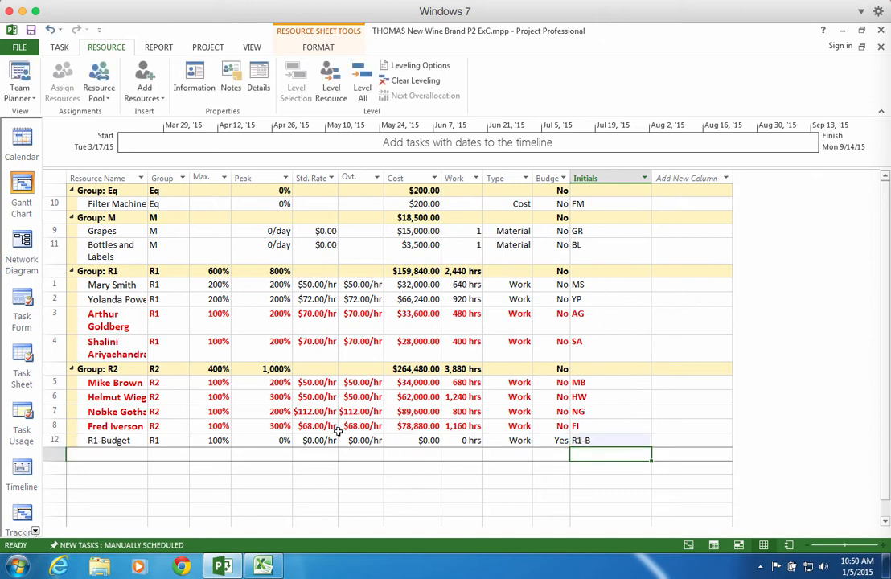
Step: Switch to the Team Planner and back to the Resource Sheet to regroup R1-Budget, and check its row
{"action": "left_click", "coordinate": [116, 454]}
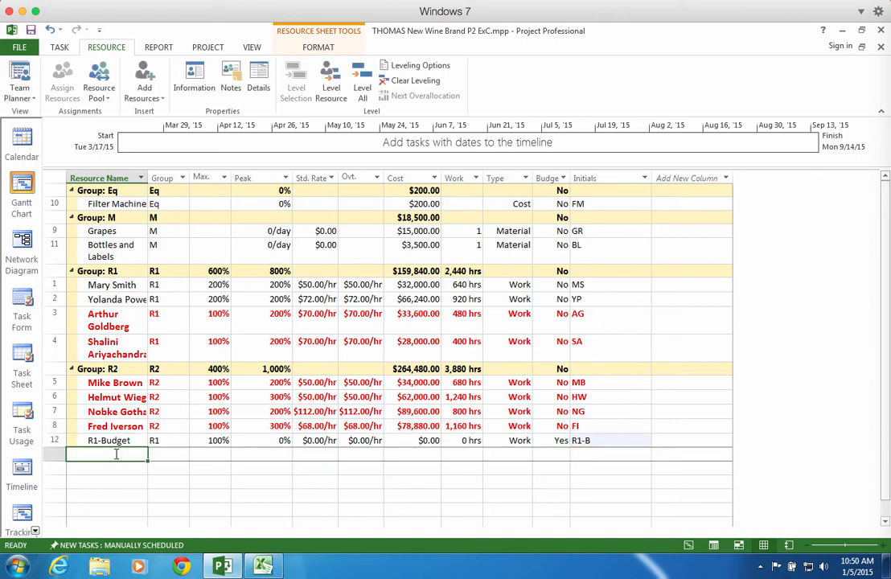
{"action": "left_click", "coordinate": [208, 455]}
{"action": "left_click", "coordinate": [165, 455]}
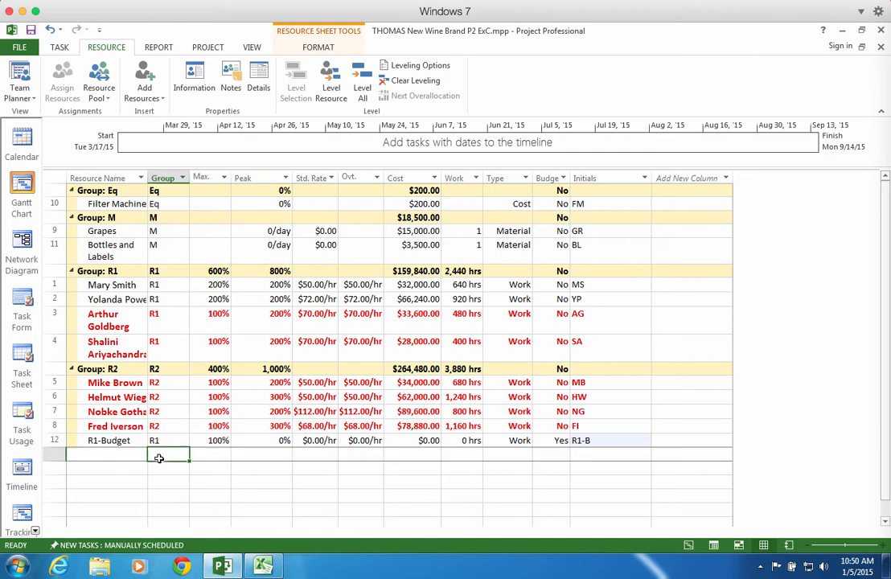
{"action": "left_click", "coordinate": [111, 427]}
{"action": "left_click", "coordinate": [55, 441]}
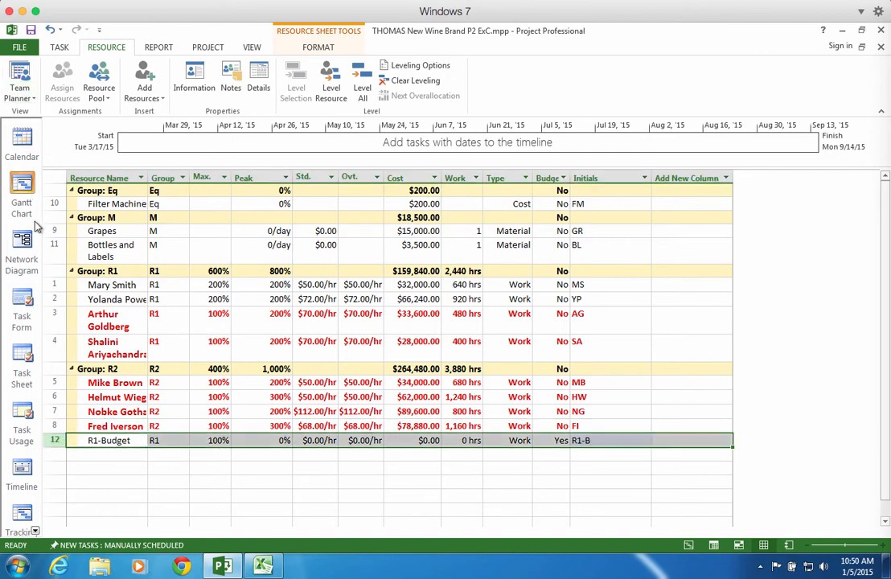
{"action": "left_click", "coordinate": [27, 78]}
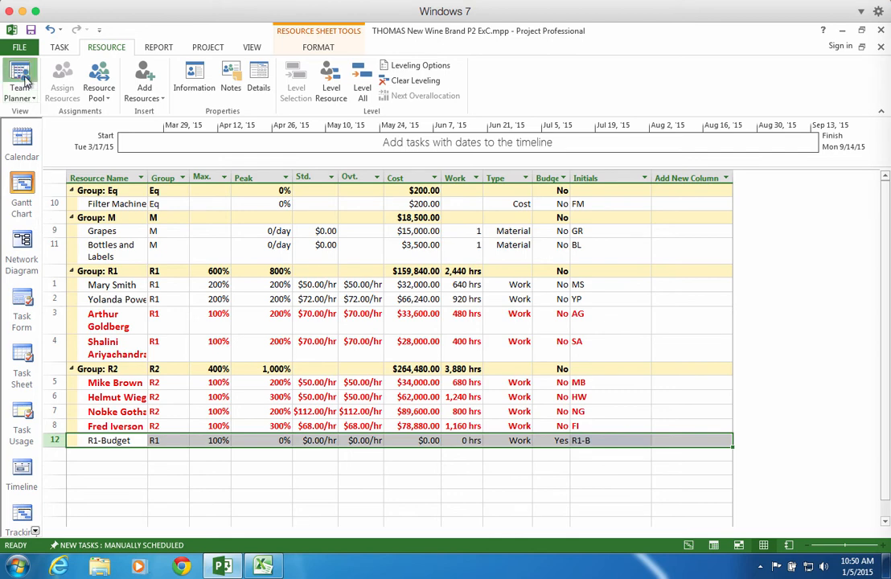
{"action": "left_click", "coordinate": [33, 97]}
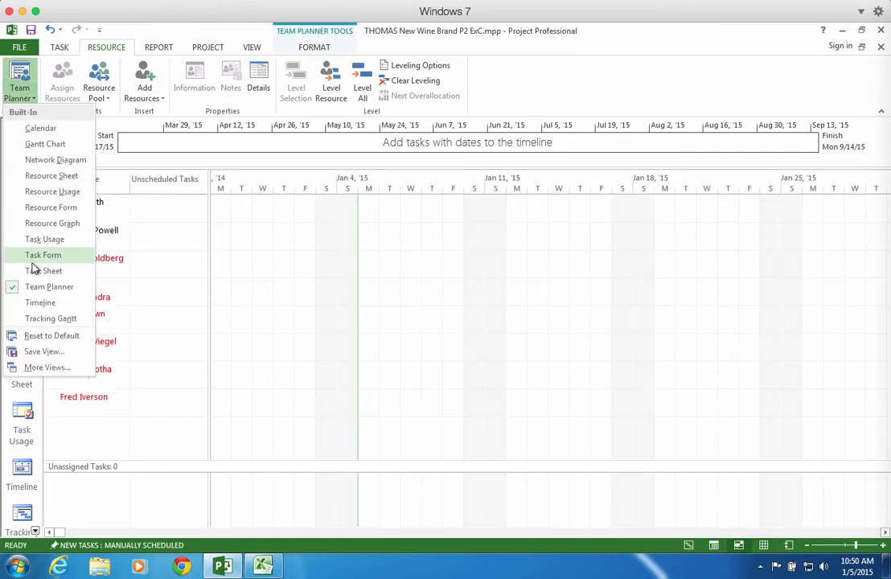
{"action": "left_click", "coordinate": [51, 175]}
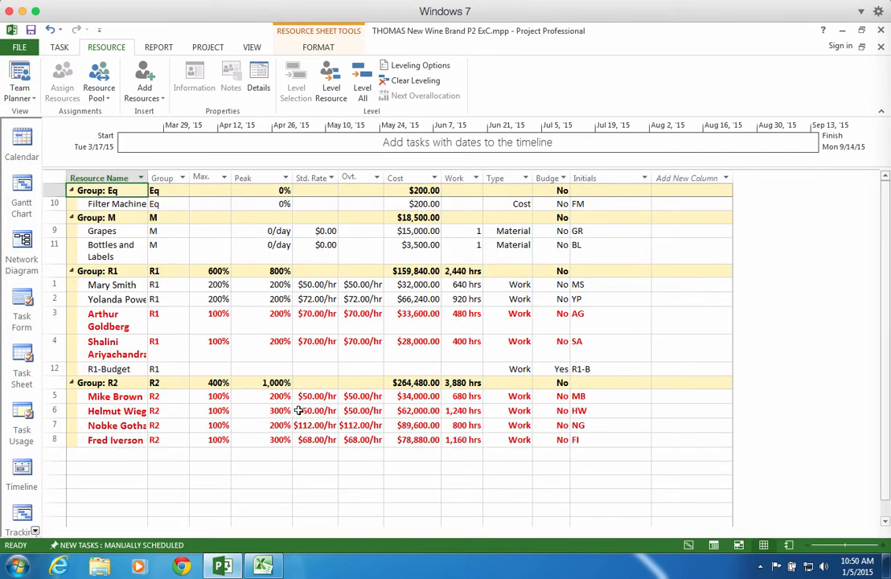
{"action": "left_click", "coordinate": [57, 369]}
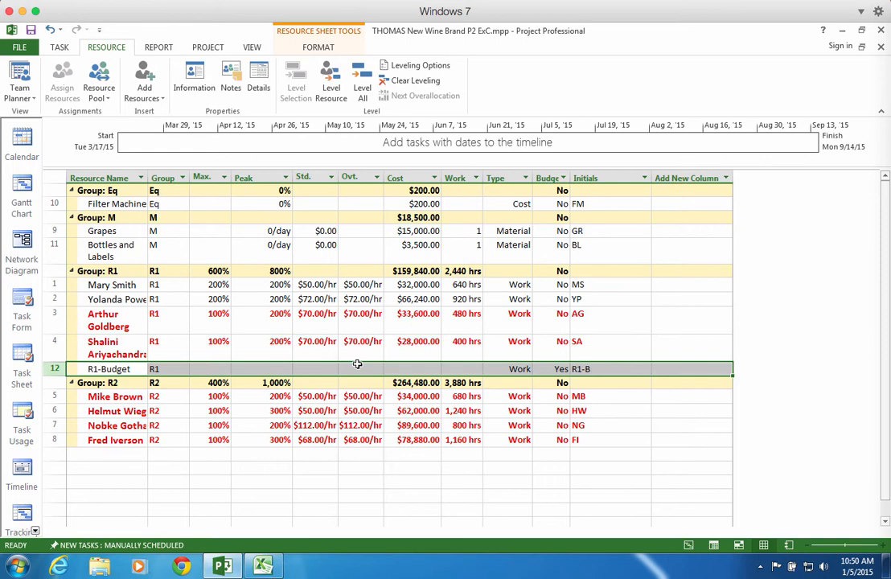
{"action": "left_click", "coordinate": [213, 369]}
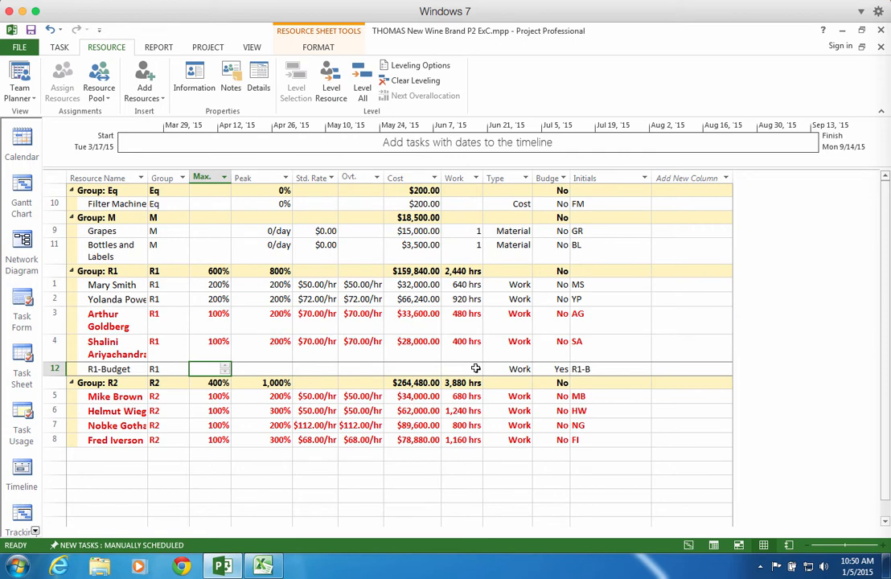
Step: Create three more resource rows below the last resource by setting Budget to Yes in each
{"action": "left_click", "coordinate": [563, 455]}
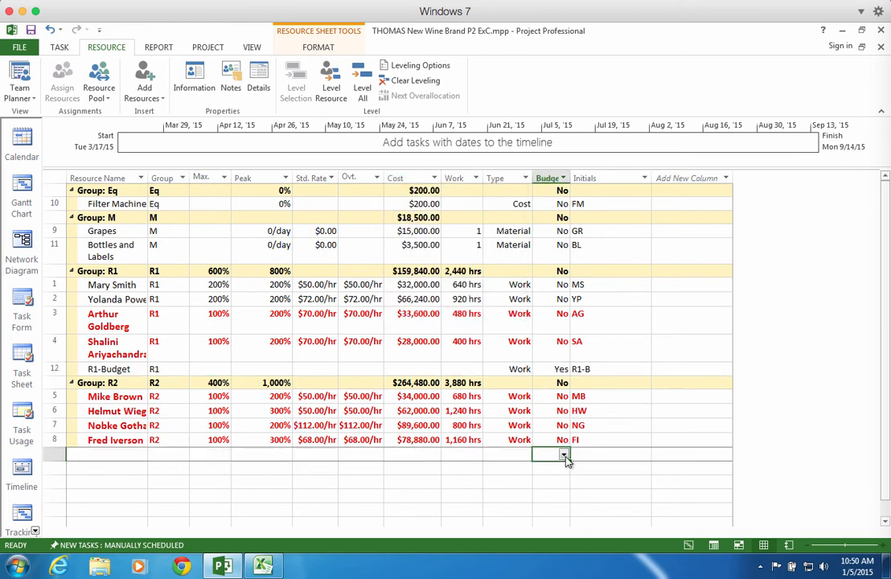
{"action": "left_click", "coordinate": [564, 455]}
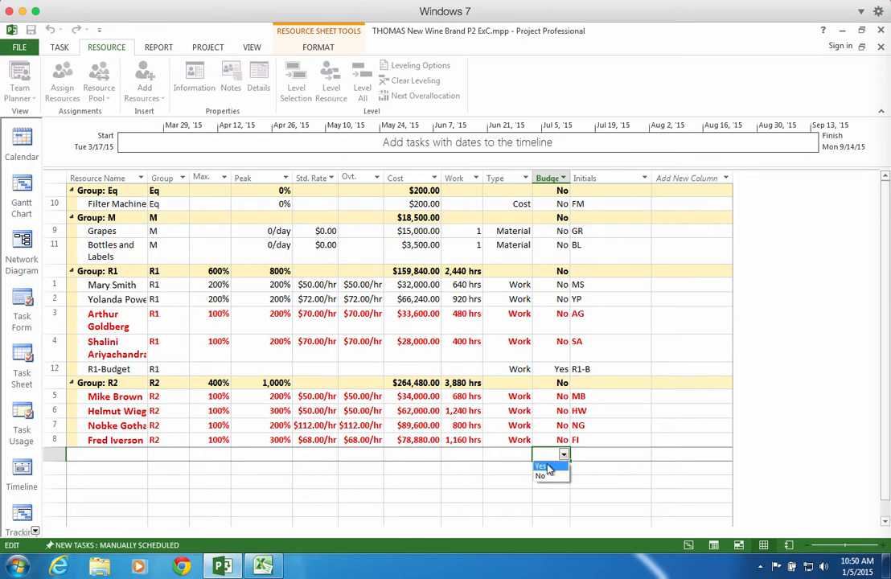
{"action": "left_click", "coordinate": [556, 465]}
{"action": "left_click", "coordinate": [556, 465]}
{"action": "left_click", "coordinate": [564, 468]}
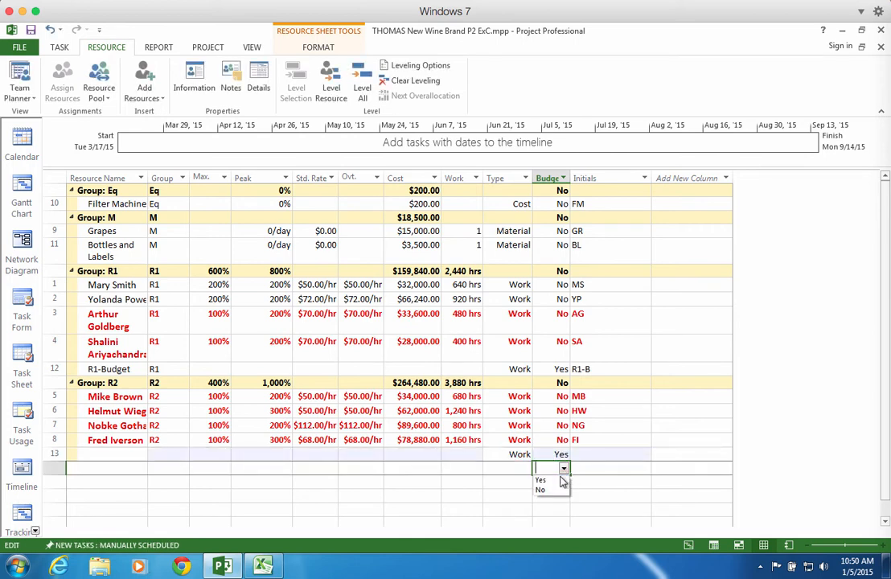
{"action": "left_click", "coordinate": [557, 481]}
{"action": "left_click", "coordinate": [564, 482]}
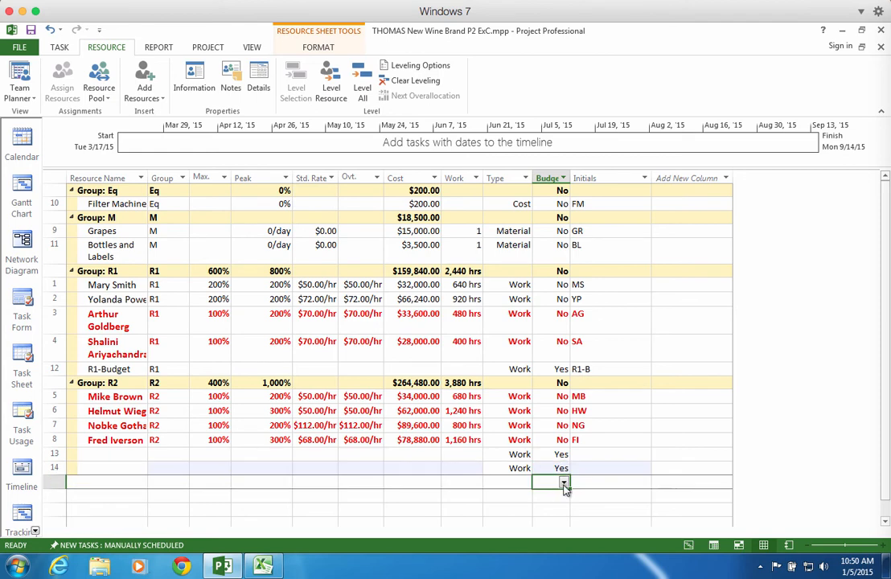
{"action": "left_click", "coordinate": [565, 483]}
{"action": "left_click", "coordinate": [559, 495]}
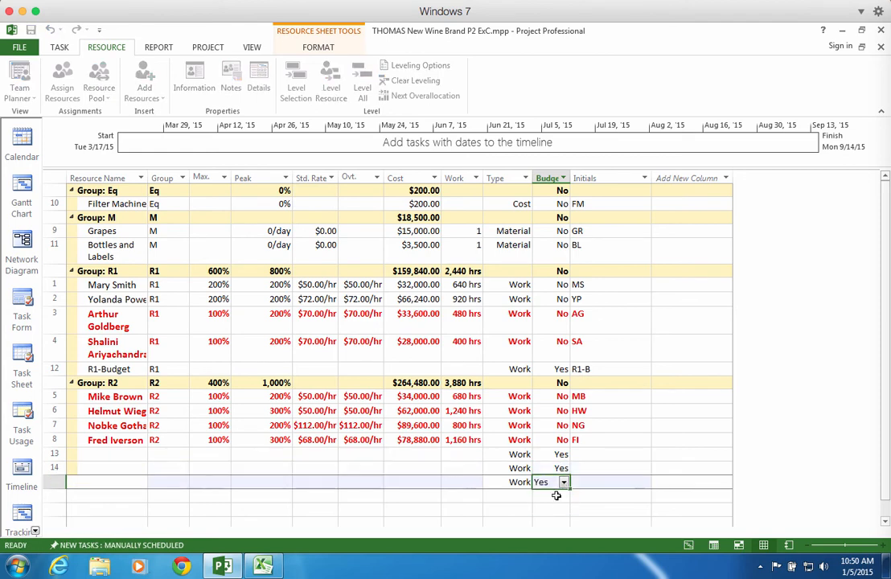
Step: Set the type of the second of the three unnamed budget resources to Material
{"action": "left_click", "coordinate": [517, 466]}
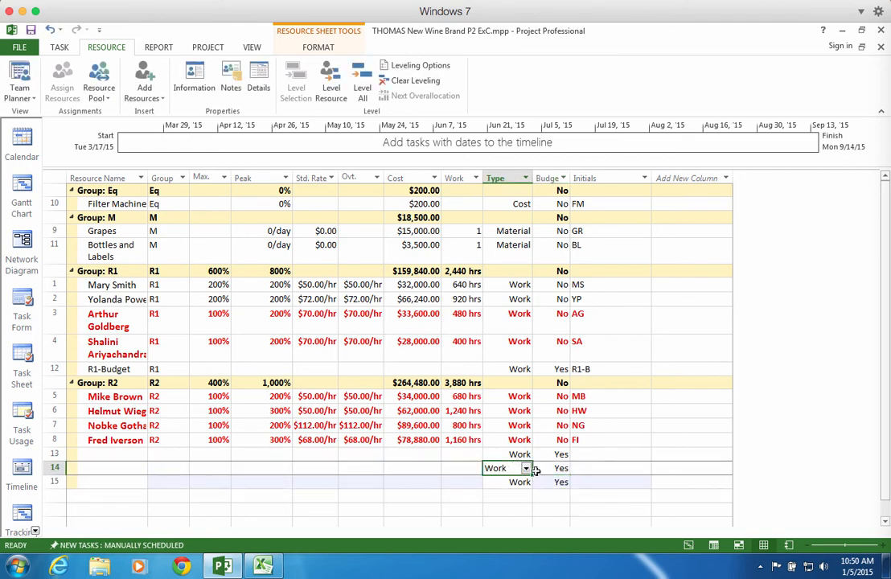
{"action": "left_click", "coordinate": [527, 468]}
{"action": "left_click", "coordinate": [517, 490]}
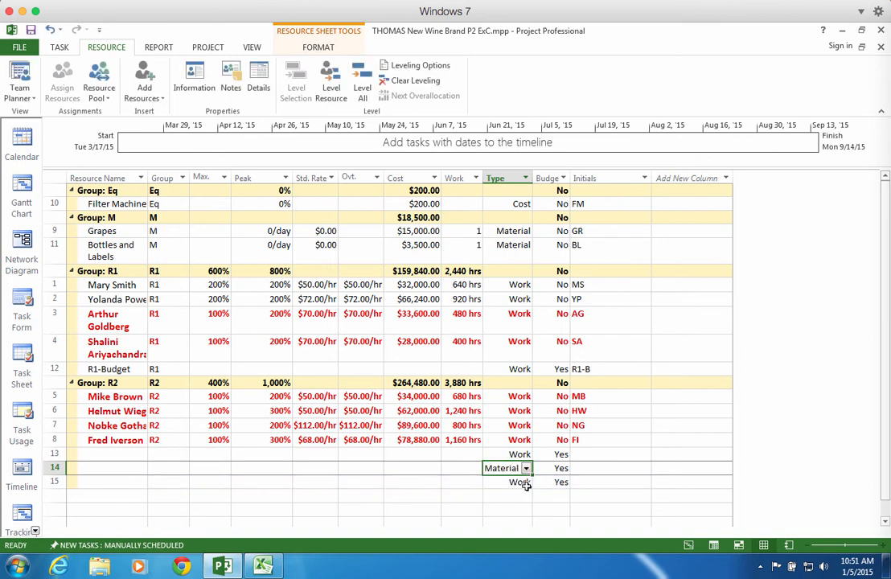
Step: Set the type of the last unnamed budget resource to Cost
{"action": "left_click", "coordinate": [526, 482]}
{"action": "left_click", "coordinate": [526, 483]}
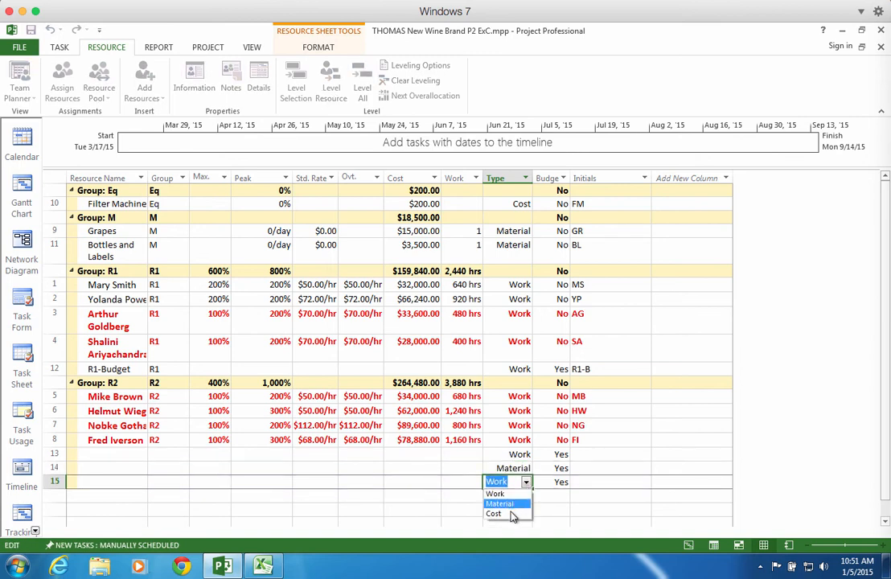
{"action": "left_click", "coordinate": [513, 515]}
{"action": "left_click", "coordinate": [591, 455]}
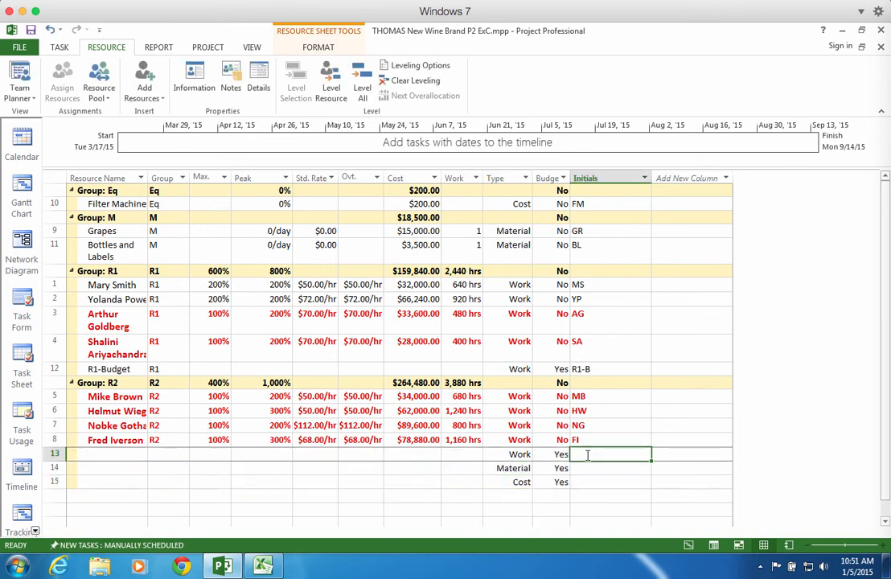
Step: Name the unnamed Work-type budget resource R2-Budget and assign it to group R2
{"action": "left_click", "coordinate": [104, 456]}
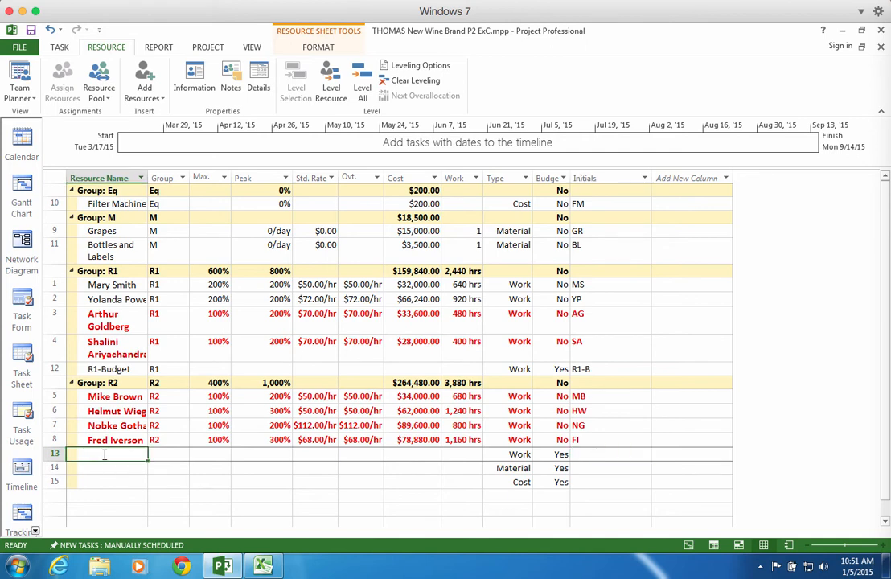
{"action": "type", "text": "R2-"}
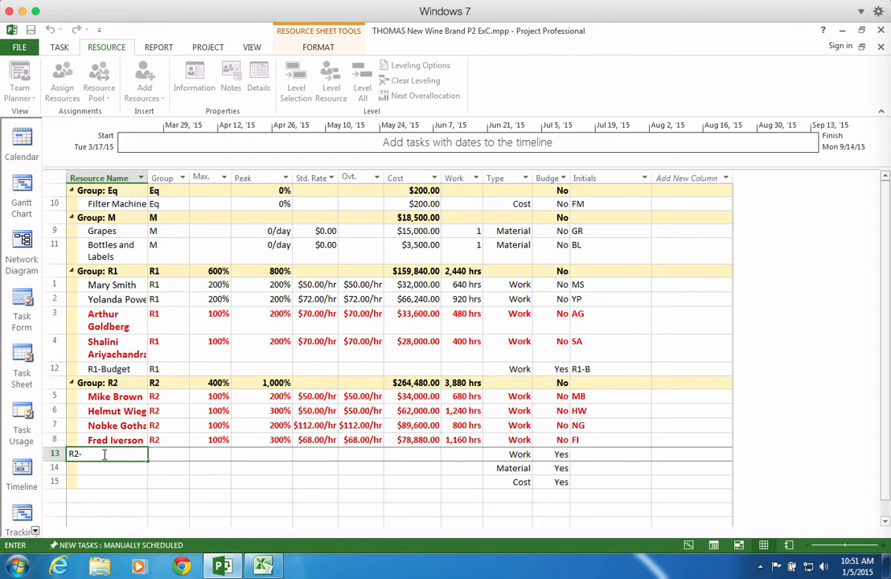
{"action": "type", "text": "Budget"}
{"action": "key", "text": "Tab"}
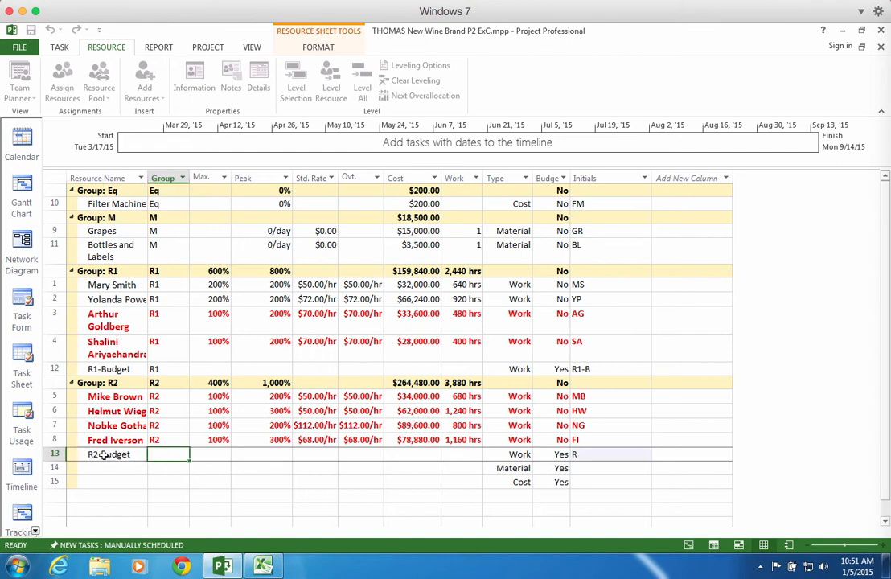
{"action": "type", "text": "R"}
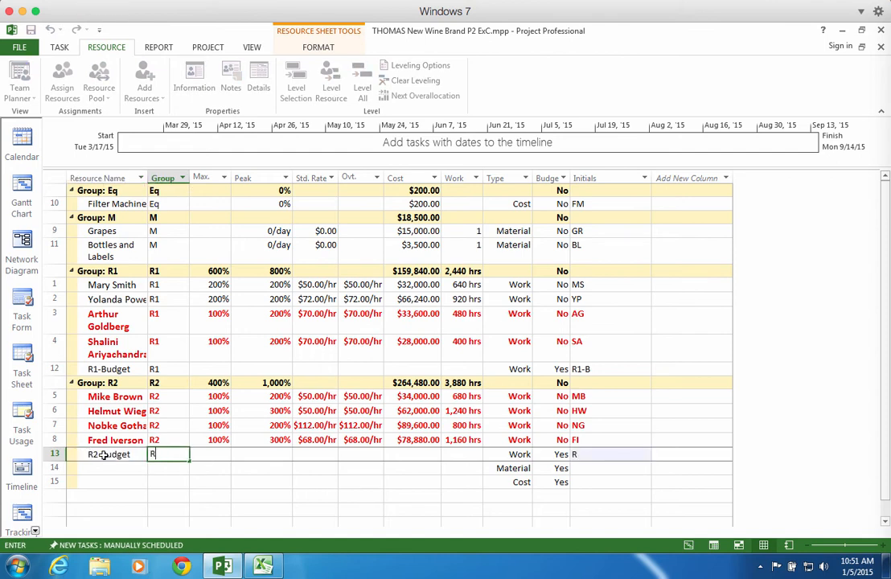
{"action": "type", "text": "2"}
Step: Set the initials of R2-Budget to R2-B
{"action": "key", "text": "Tab"}
{"action": "key", "text": "Tab"}
{"action": "key", "text": "Tab"}
{"action": "key", "text": "Tab"}
{"action": "key", "text": "Tab"}
{"action": "key", "text": "Tab"}
{"action": "key", "text": "Tab"}
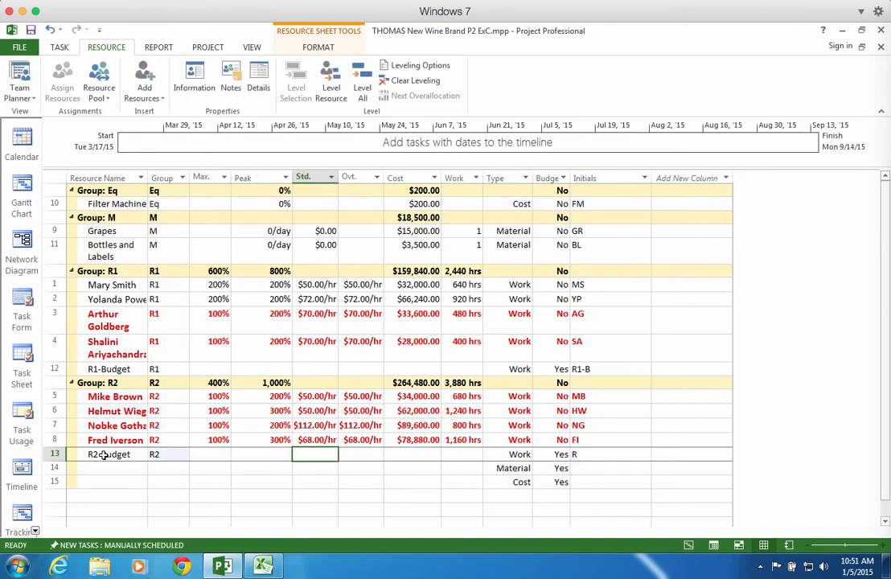
{"action": "key", "text": "Tab"}
{"action": "key", "text": "Tab"}
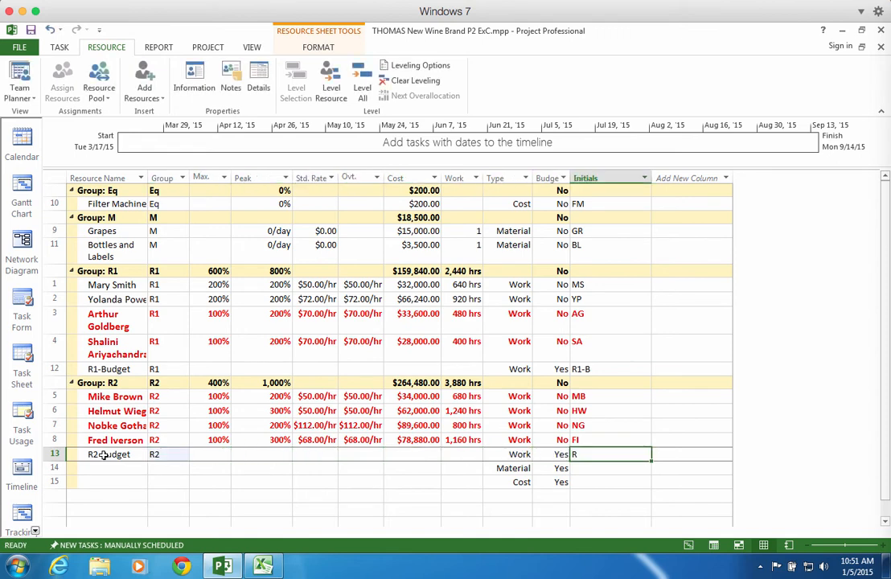
{"action": "type", "text": "R"}
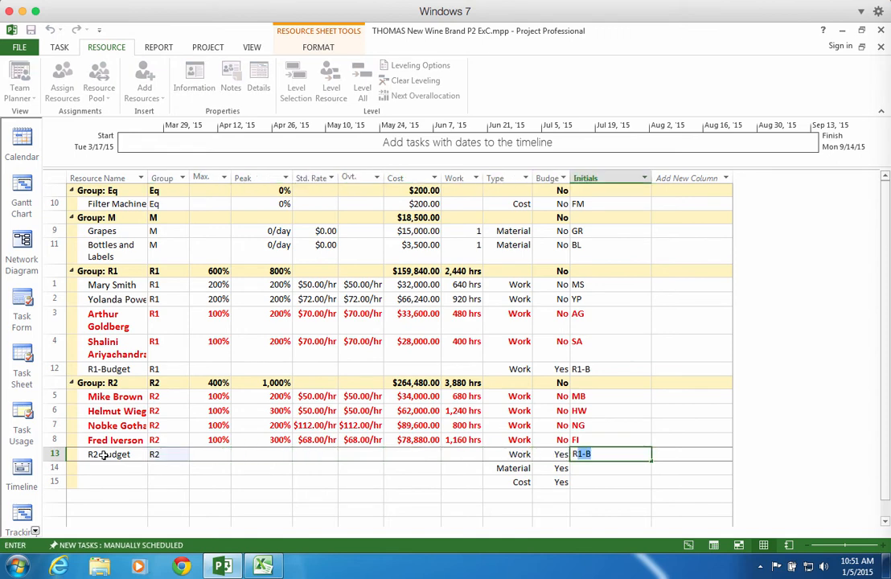
{"action": "type", "text": "2-B"}
{"action": "key", "text": "Return"}
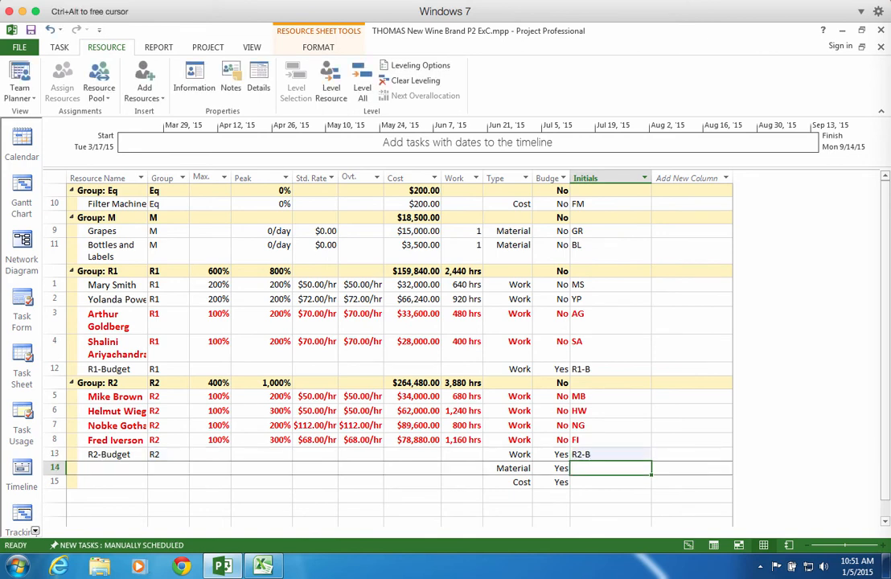
Step: Name the unnamed Material-type budget resource Materials-Budget and assign it to group M
{"action": "key", "text": "Left"}
{"action": "key", "text": "Left"}
{"action": "key", "text": "Left"}
{"action": "key", "text": "Left"}
{"action": "key", "text": "Left"}
{"action": "key", "text": "Left"}
{"action": "key", "text": "Left"}
{"action": "key", "text": "Left"}
{"action": "key", "text": "Left"}
{"action": "key", "text": "Left"}
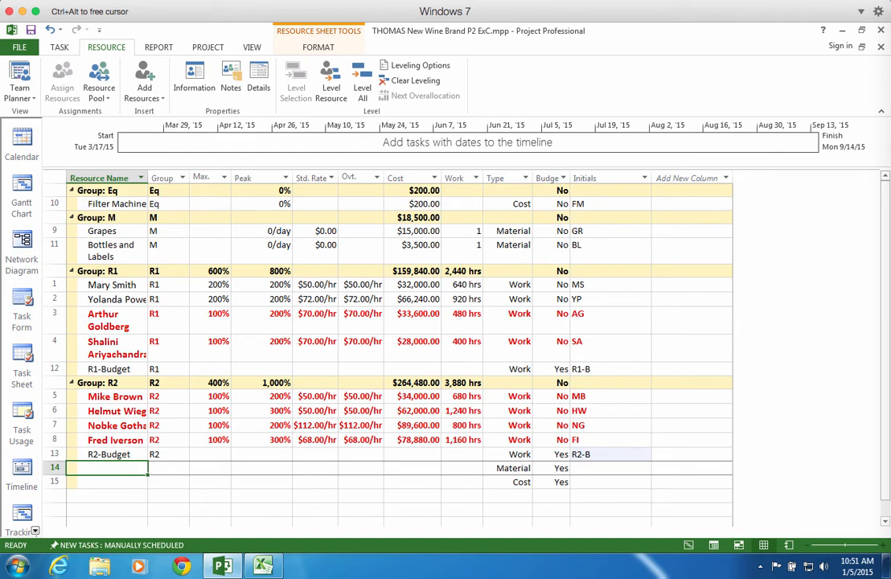
{"action": "type", "text": "Materia"}
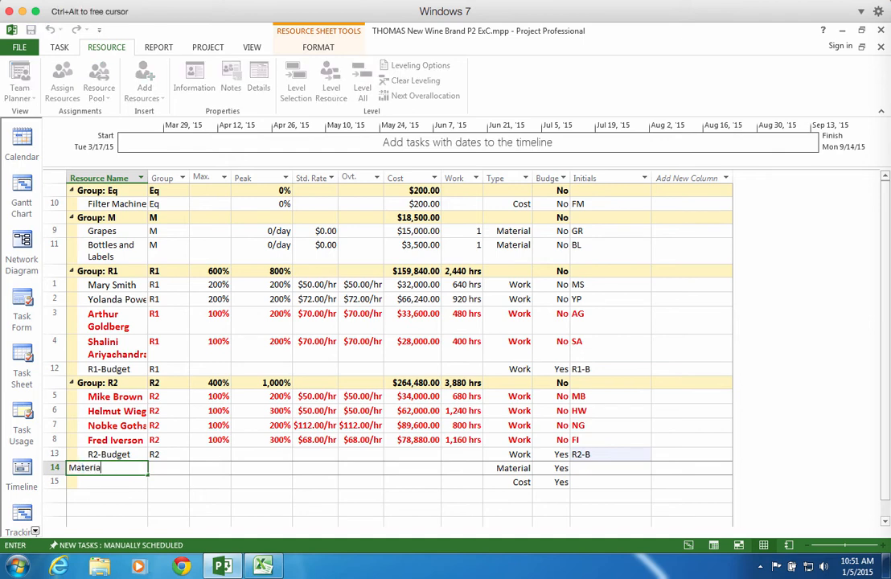
{"action": "type", "text": "ls-Budget"}
{"action": "key", "text": "Tab"}
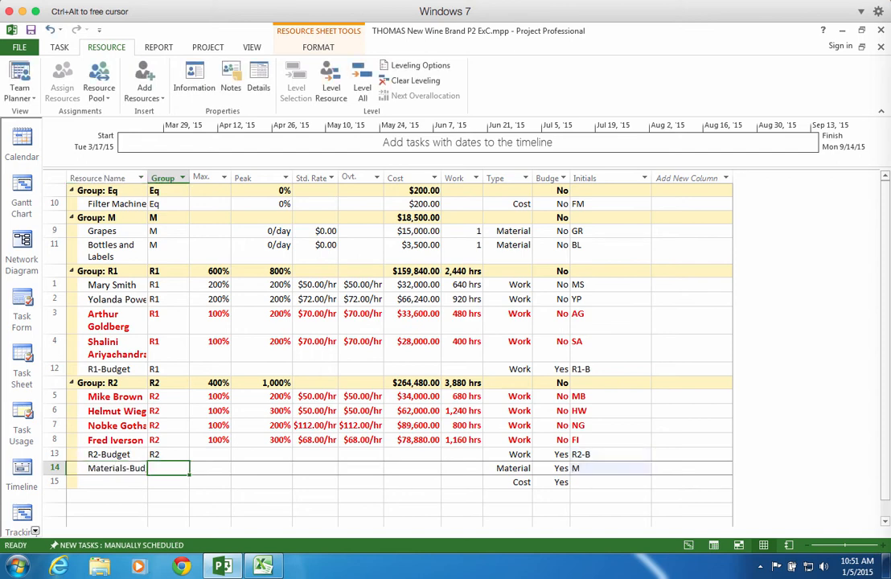
{"action": "type", "text": "M"}
Step: Set the initials of Materials-Budget to M-B
{"action": "key", "text": "Tab"}
{"action": "key", "text": "Tab"}
{"action": "key", "text": "Tab"}
{"action": "key", "text": "Tab"}
{"action": "key", "text": "Tab"}
{"action": "key", "text": "Tab"}
{"action": "key", "text": "Tab"}
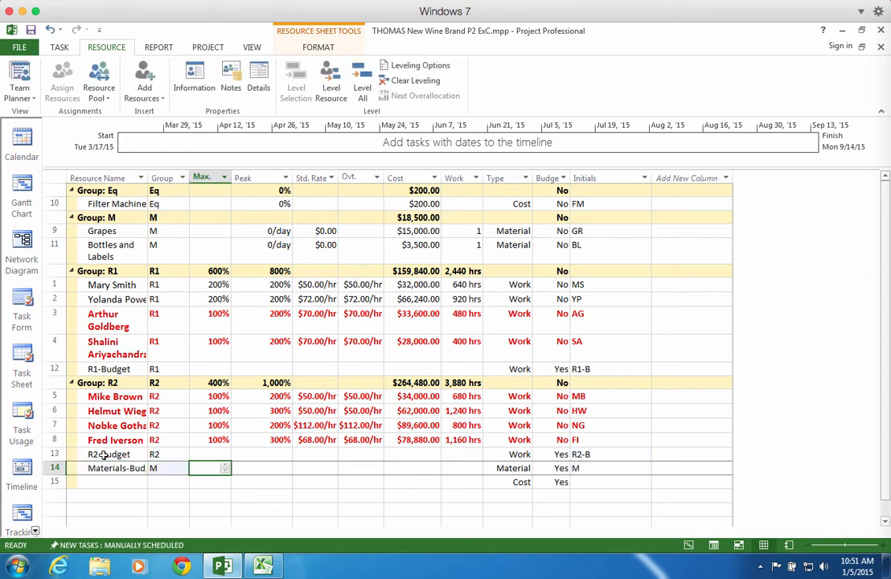
{"action": "key", "text": "Tab"}
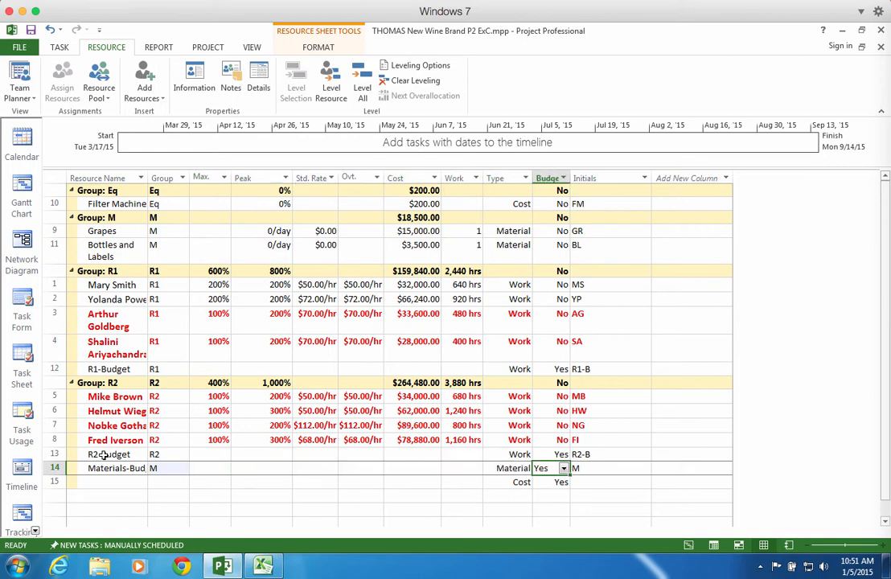
{"action": "key", "text": "Tab"}
{"action": "type", "text": "M"}
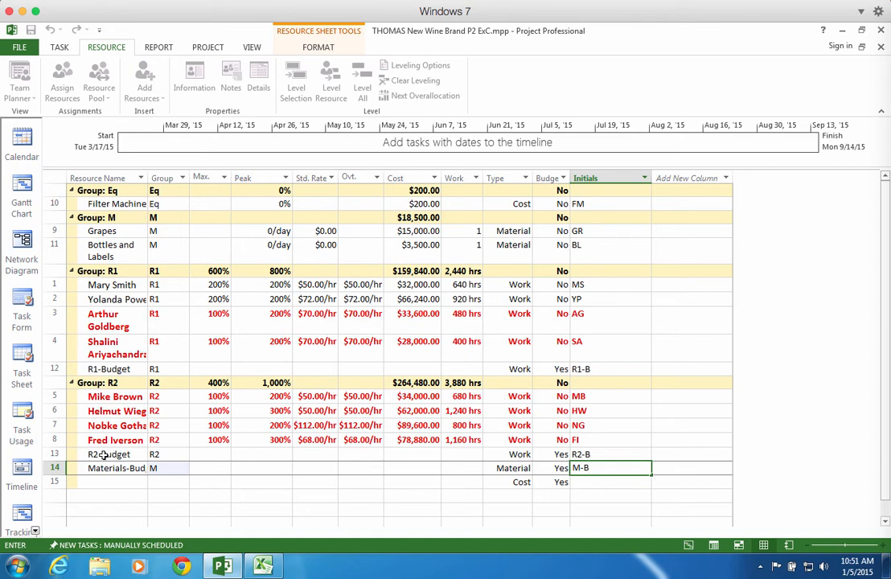
{"action": "type", "text": "-B"}
{"action": "key", "text": "Return"}
Step: Name the unnamed Cost-type budget resource Equipment-Budget and assign it to group Eq
{"action": "key", "text": "Left"}
{"action": "key", "text": "Left"}
{"action": "key", "text": "Left"}
{"action": "key", "text": "Left"}
{"action": "key", "text": "Left"}
{"action": "key", "text": "Left"}
{"action": "key", "text": "Left"}
{"action": "key", "text": "Left"}
{"action": "key", "text": "Left"}
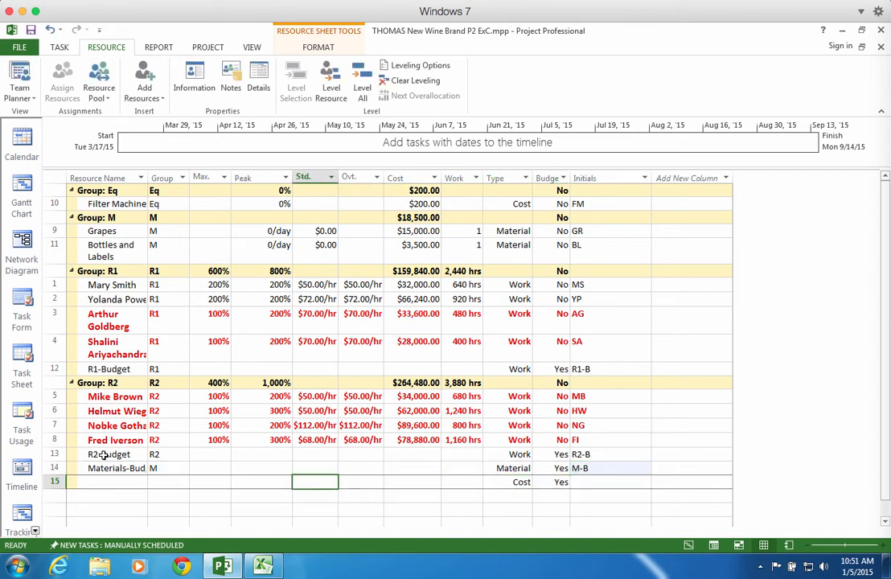
{"action": "key", "text": "Left"}
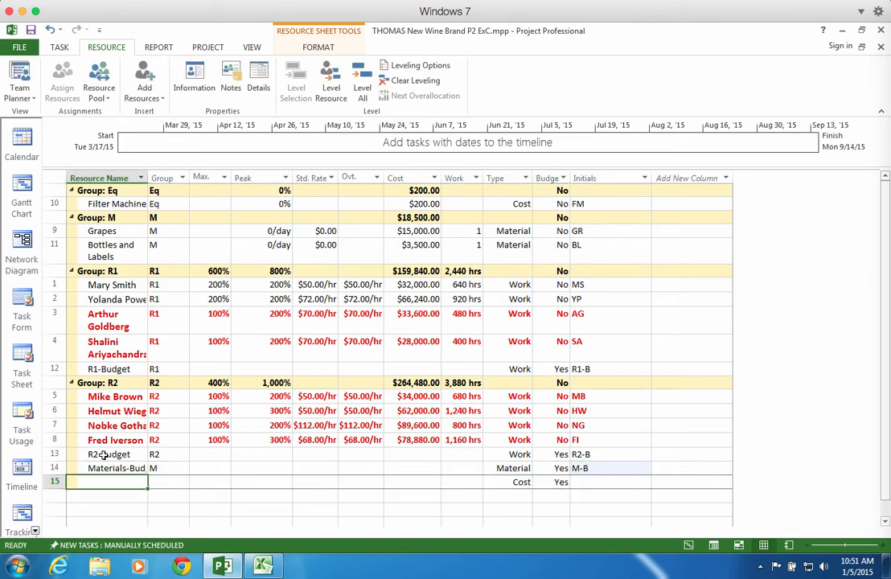
{"action": "type", "text": "Equi"}
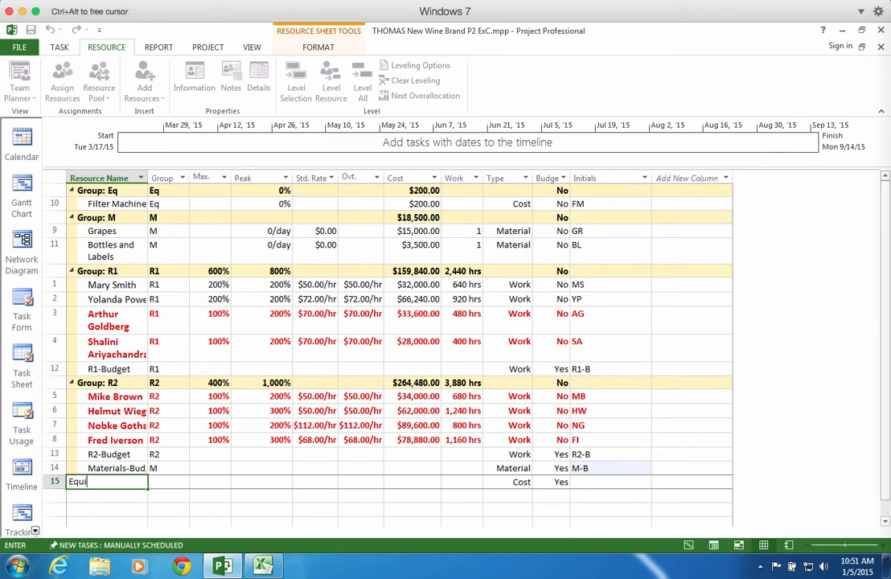
{"action": "type", "text": "pment-Budget"}
{"action": "key", "text": "Tab"}
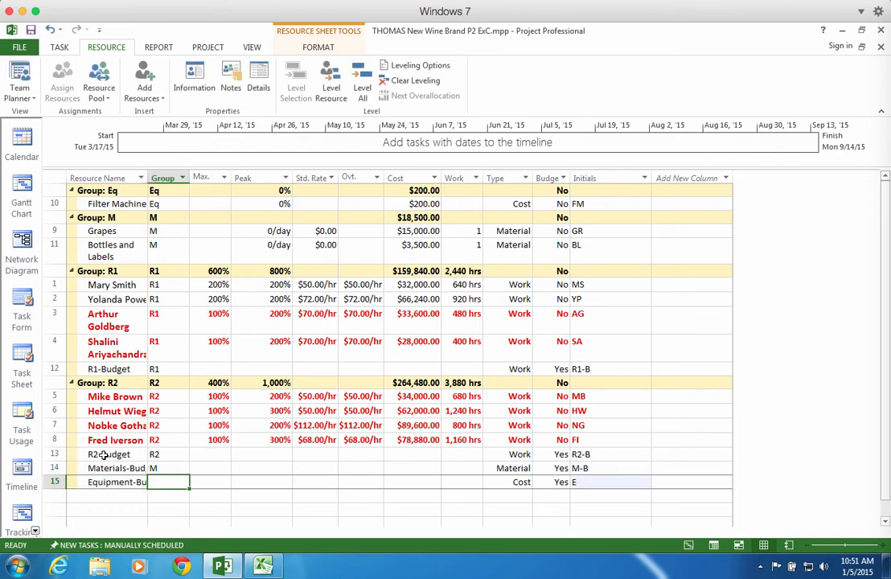
{"action": "type", "text": "Eq"}
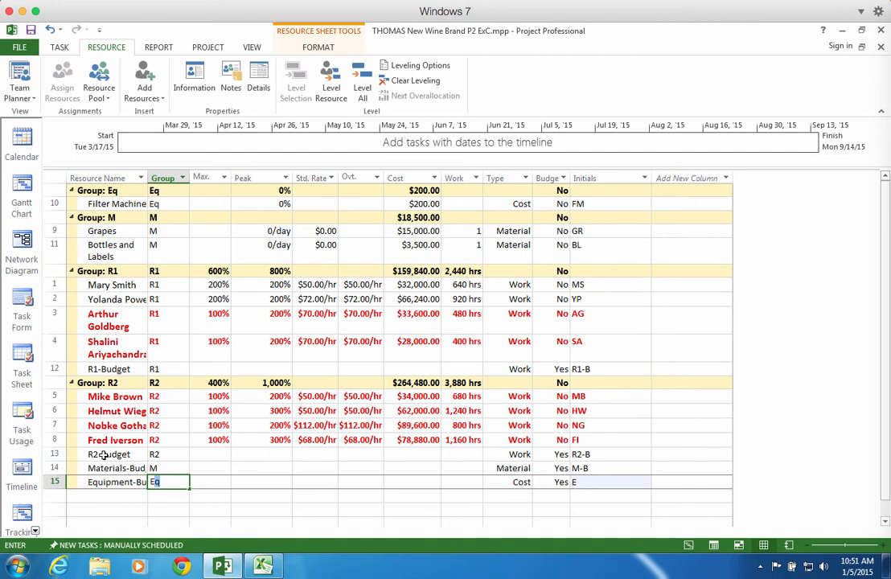
Step: Set the initials of Equipment-Budget to Eq-B
{"action": "key", "text": "Tab"}
{"action": "key", "text": "Tab"}
{"action": "key", "text": "Tab"}
{"action": "key", "text": "Tab"}
{"action": "key", "text": "Tab"}
{"action": "key", "text": "Tab"}
{"action": "key", "text": "Tab"}
{"action": "key", "text": "Tab"}
{"action": "key", "text": "Tab"}
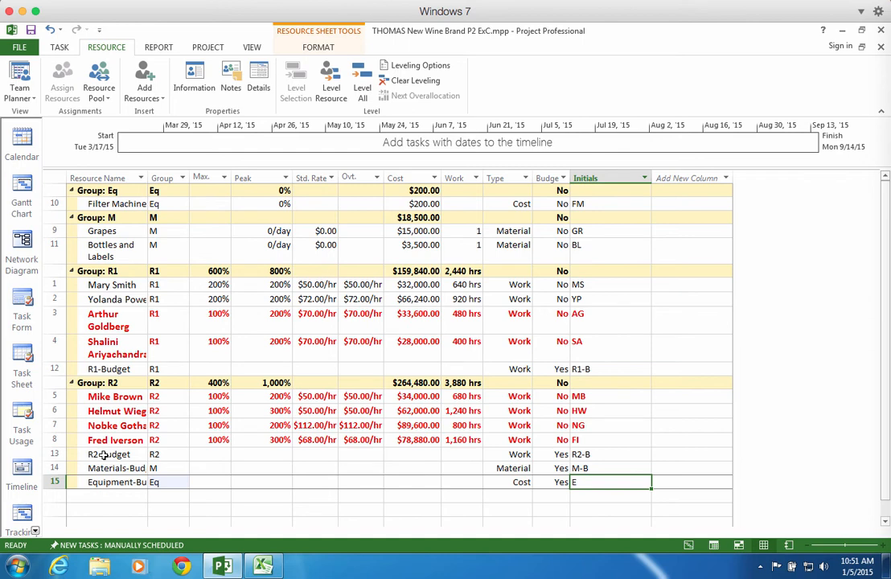
{"action": "type", "text": "E"}
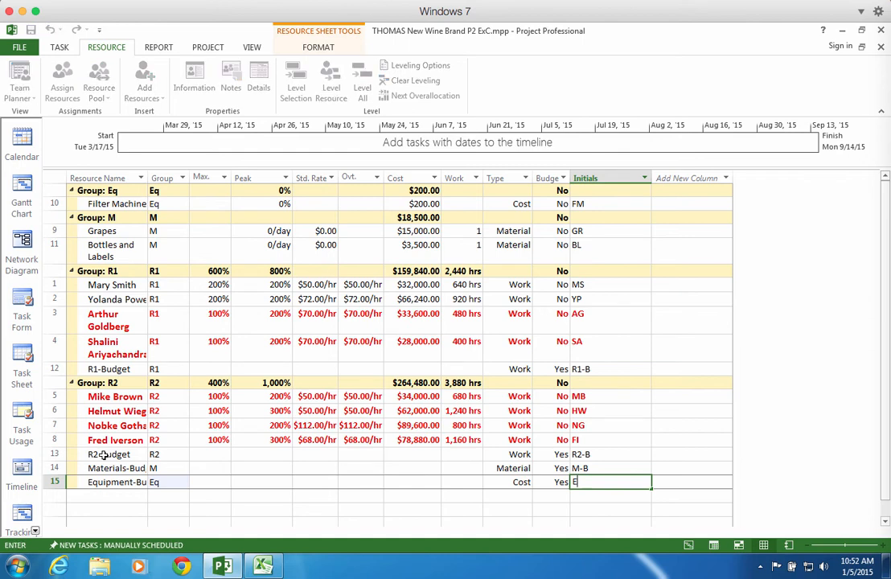
{"action": "type", "text": "q-B"}
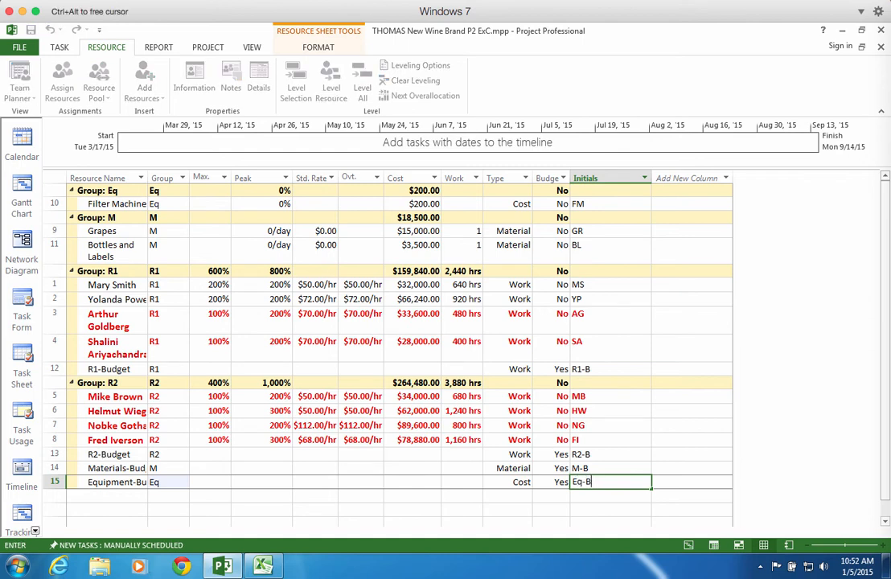
{"action": "key", "text": "Return"}
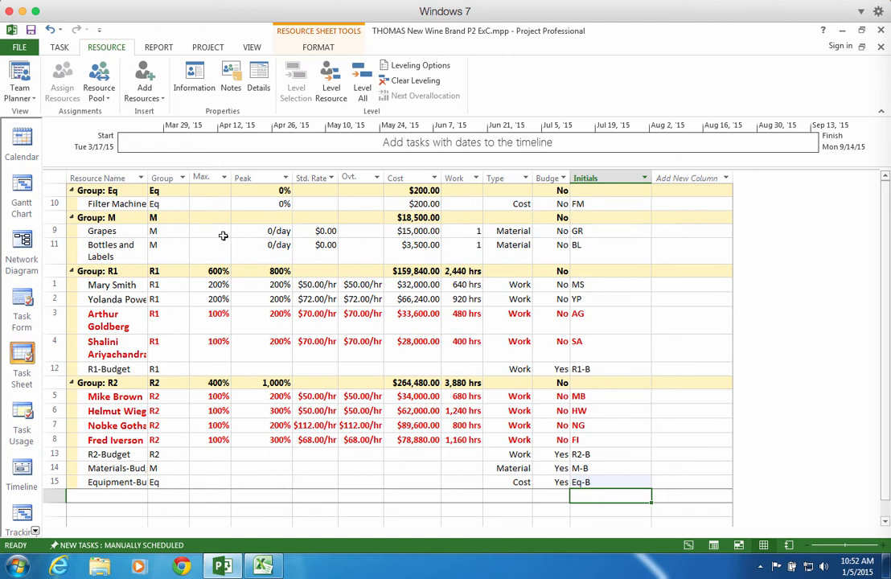
{"action": "left_click", "coordinate": [435, 466]}
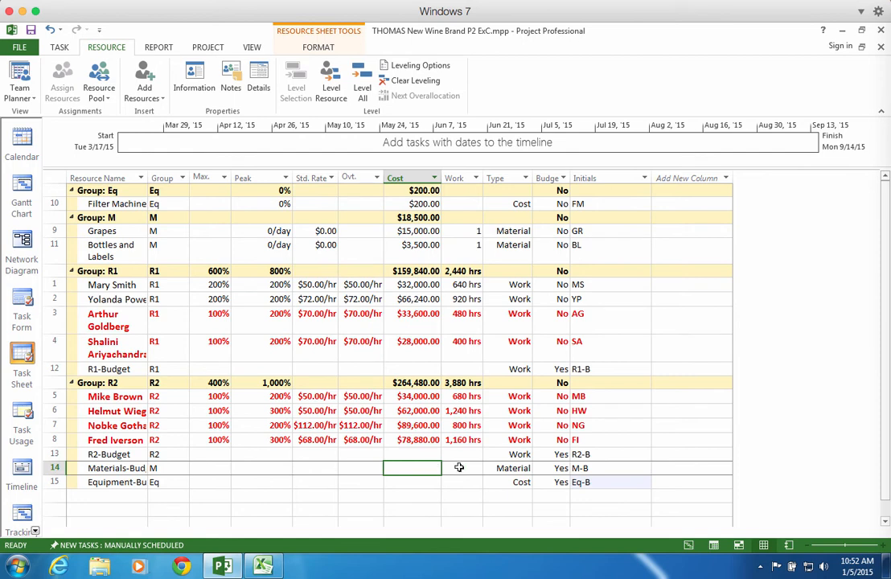
{"action": "left_click", "coordinate": [459, 467]}
{"action": "left_click", "coordinate": [464, 454]}
{"action": "left_click", "coordinate": [461, 481]}
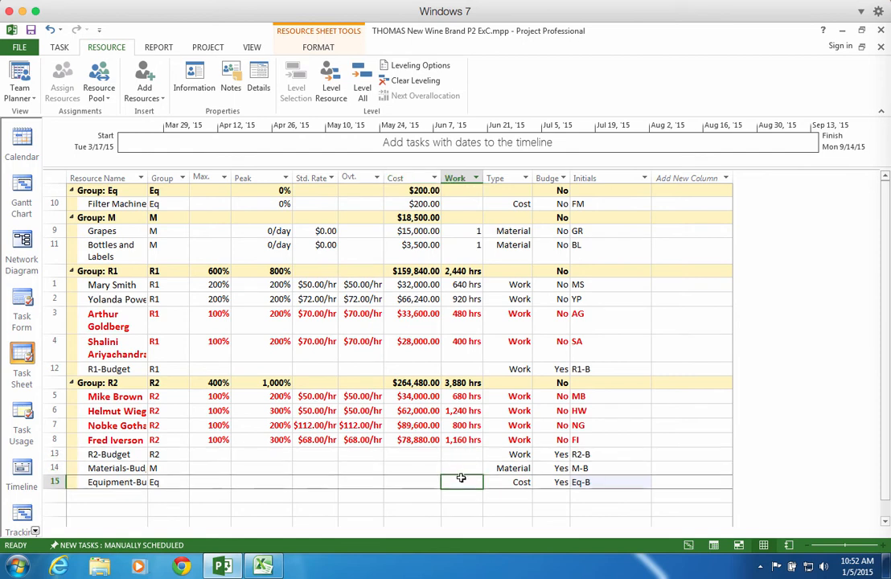
{"action": "left_click", "coordinate": [456, 455]}
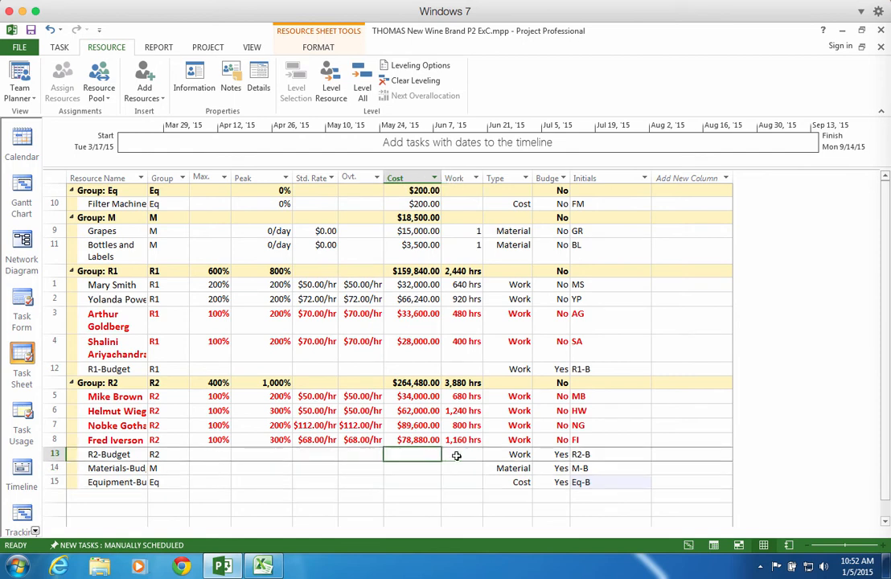
{"action": "left_click", "coordinate": [461, 481]}
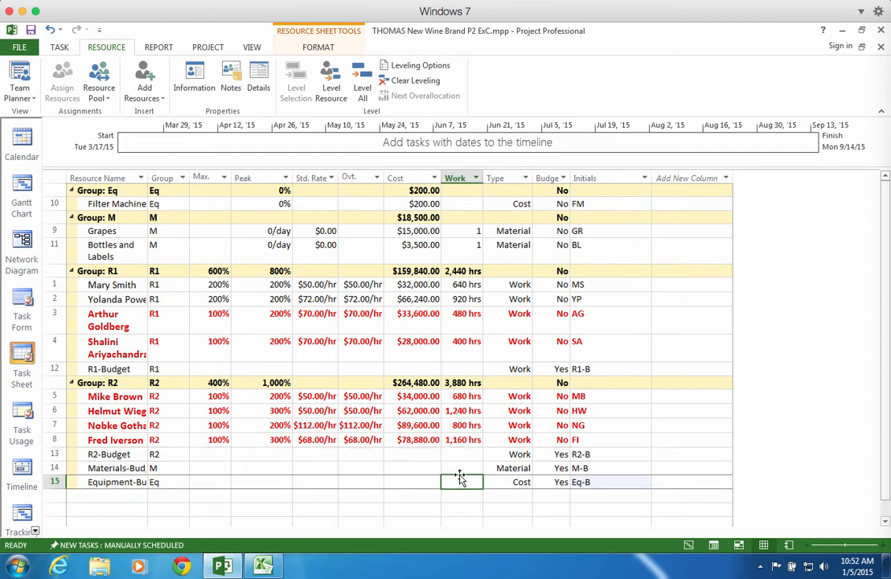
Step: Add a Budget Work column after Initials and check its cells for R2-Budget and Materials-Budget
{"action": "left_click", "coordinate": [684, 178]}
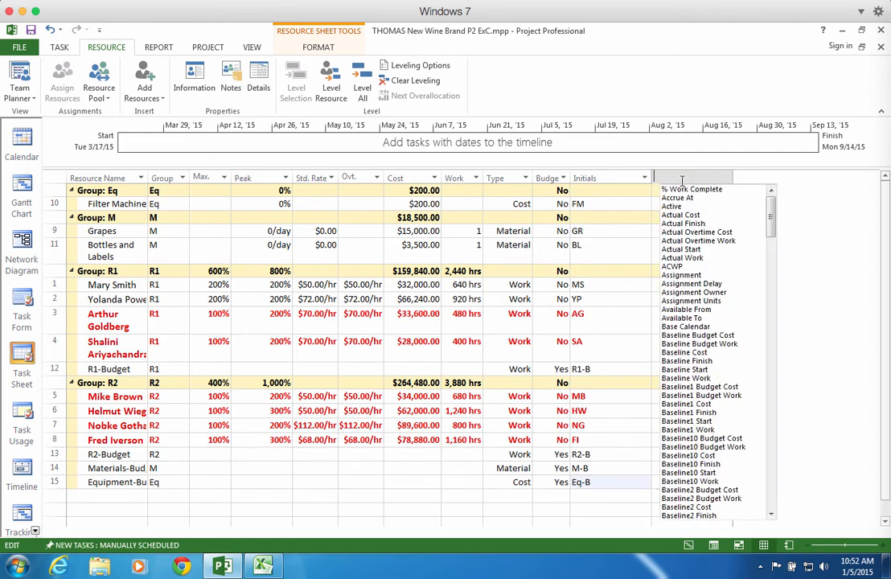
{"action": "type", "text": "Budget"}
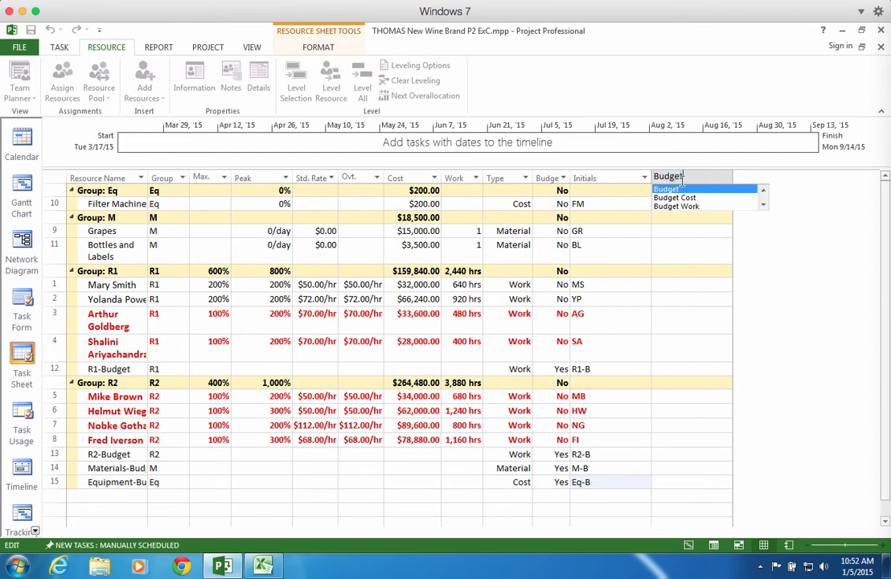
{"action": "key", "text": "Down"}
{"action": "key", "text": "Down"}
{"action": "key", "text": "Return"}
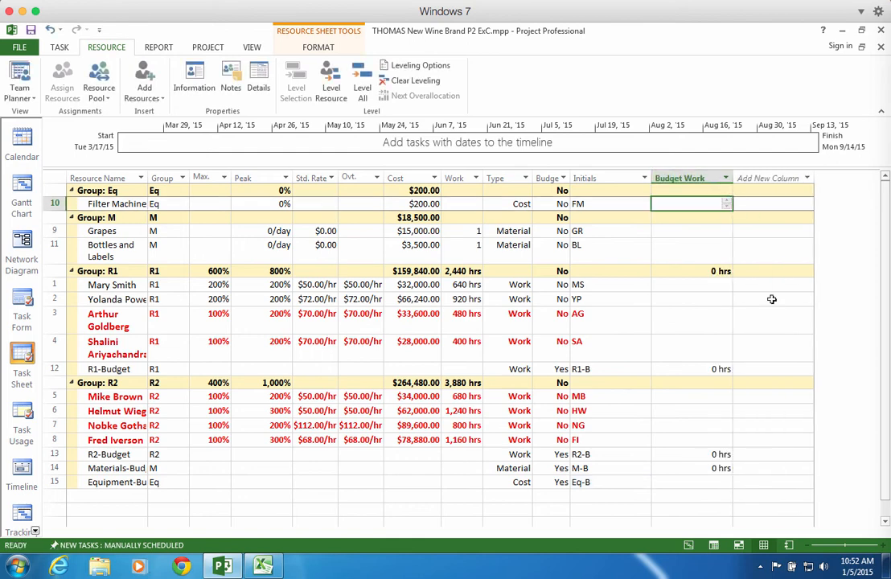
{"action": "left_click", "coordinate": [684, 454]}
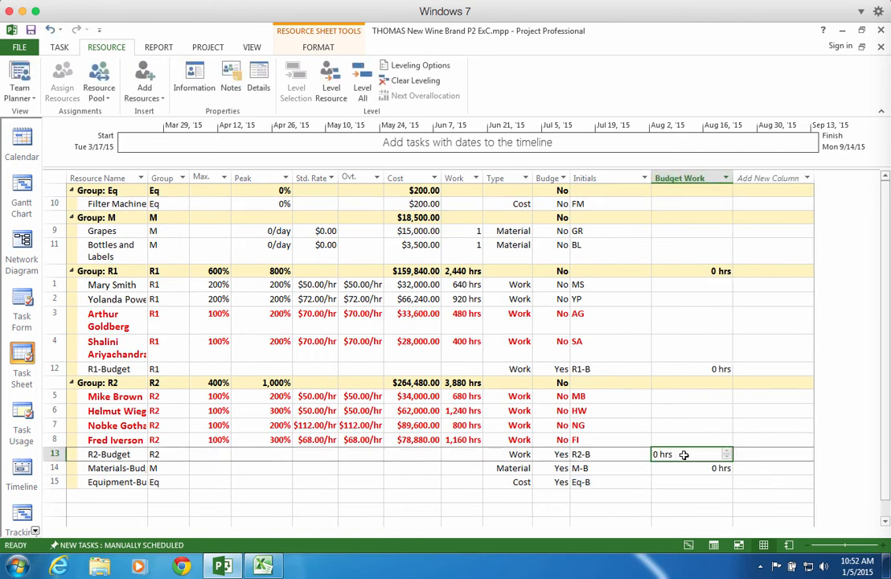
{"action": "left_click", "coordinate": [683, 468]}
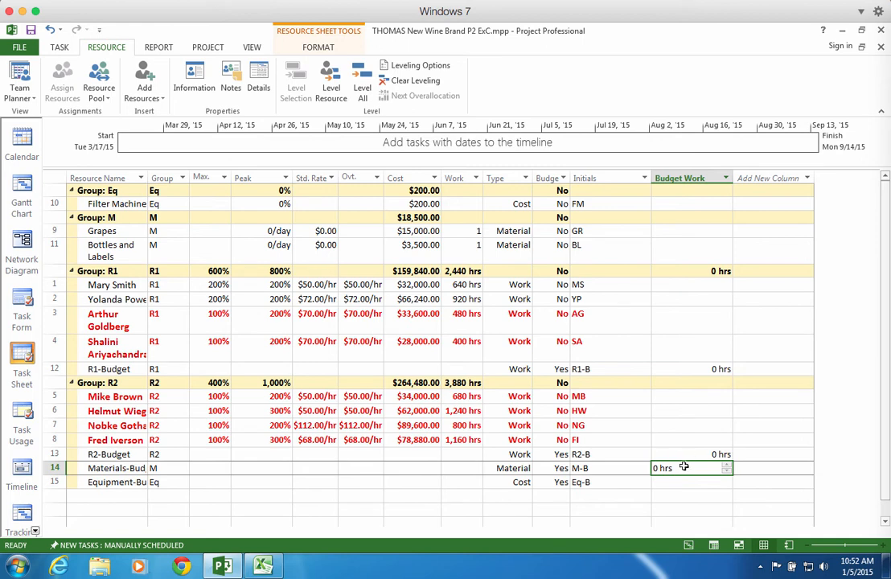
{"action": "left_click", "coordinate": [685, 493]}
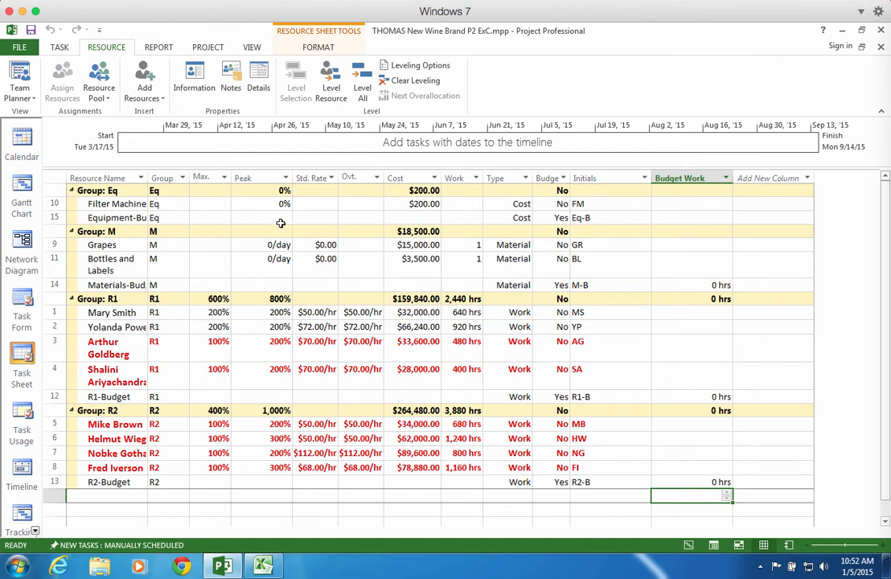
Step: In the Gantt Chart view, assign the resources R1-Budget and R2-Budget to the project summary task
{"action": "left_click", "coordinate": [59, 47]}
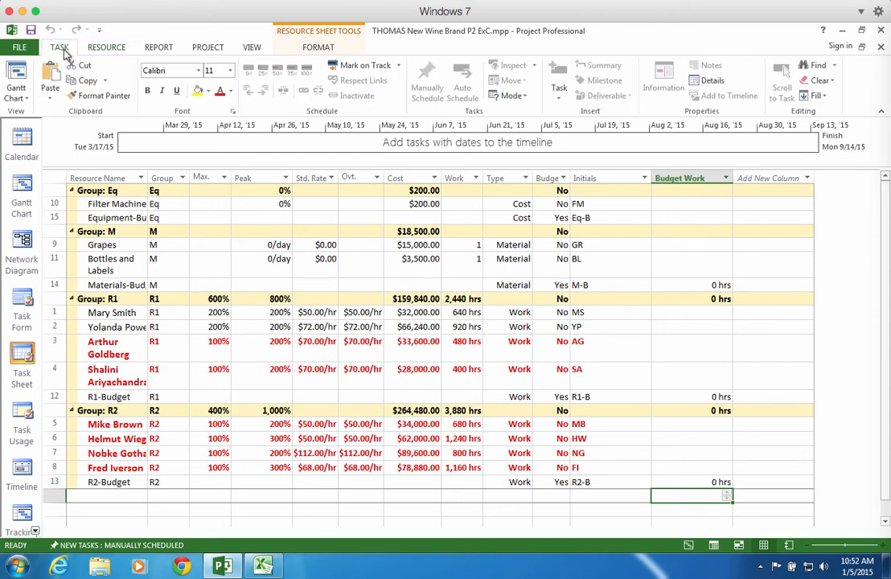
{"action": "left_click", "coordinate": [16, 74]}
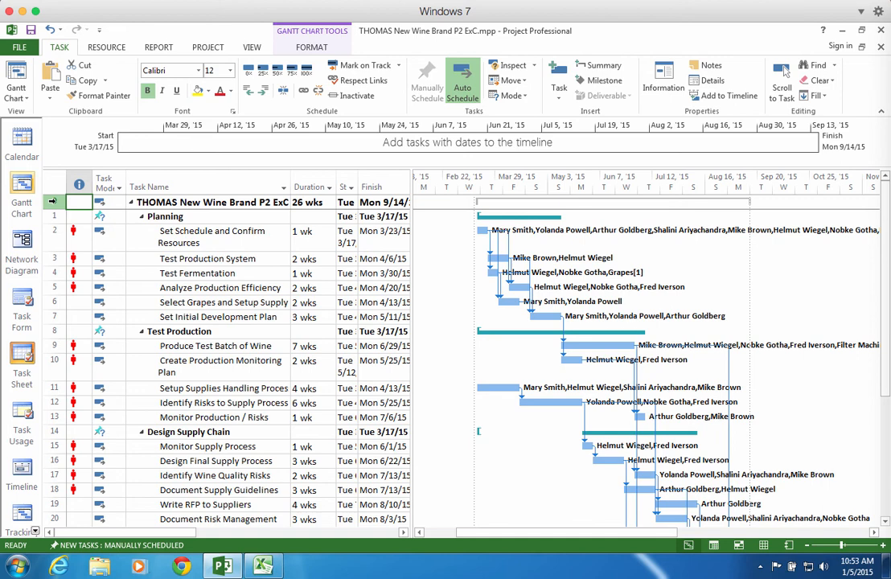
{"action": "double_click", "coordinate": [52, 201]}
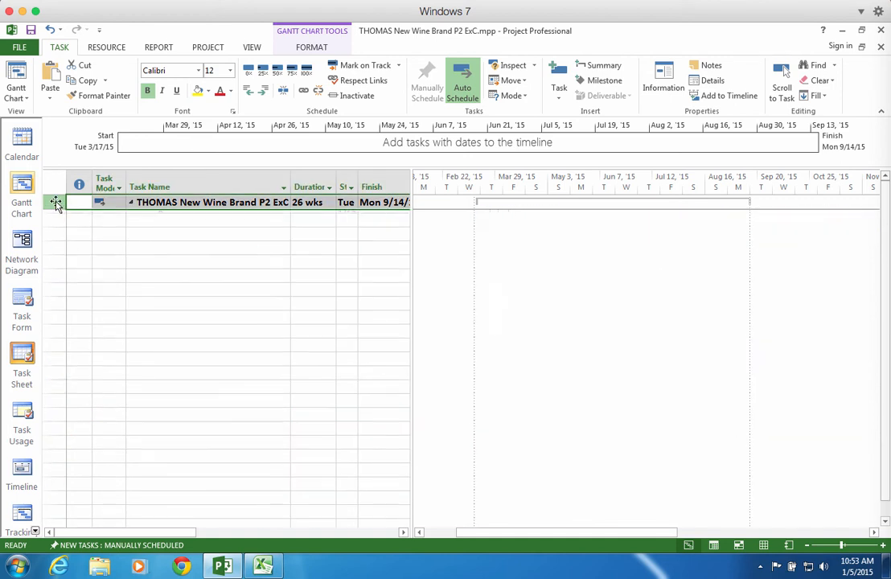
{"action": "double_click", "coordinate": [138, 205]}
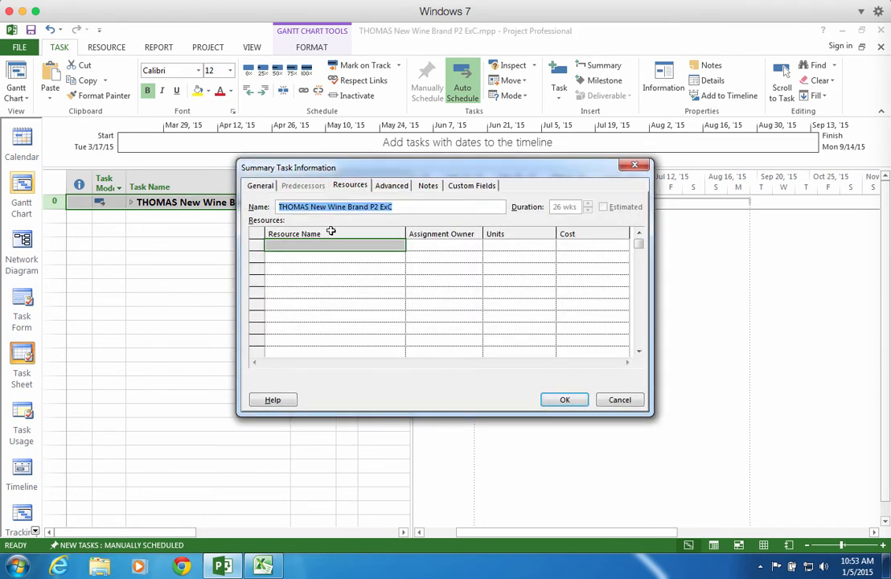
{"action": "left_click", "coordinate": [370, 245]}
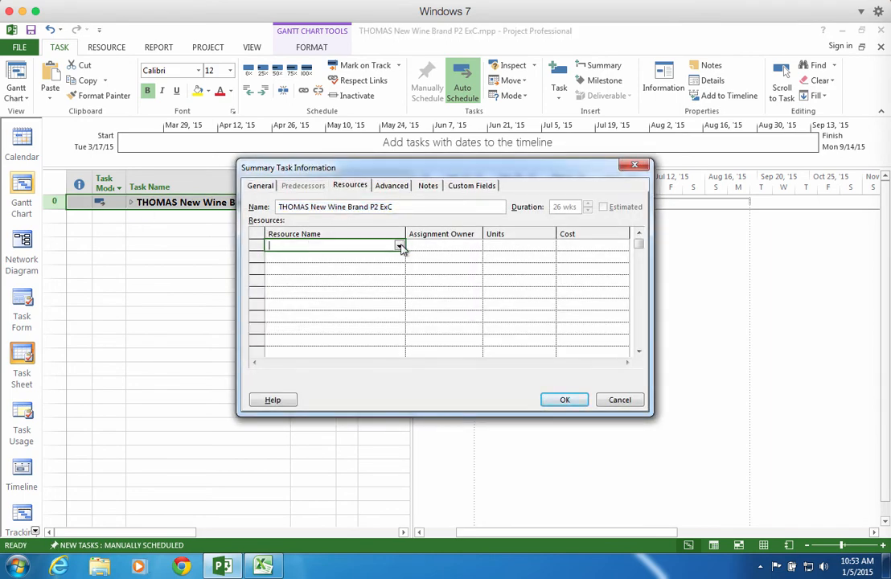
{"action": "left_click", "coordinate": [400, 247]}
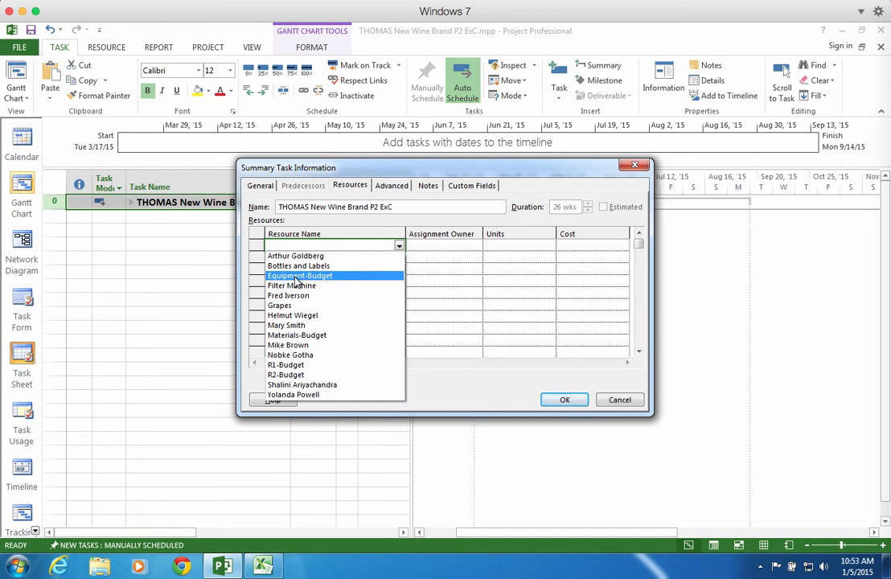
{"action": "left_click", "coordinate": [286, 365]}
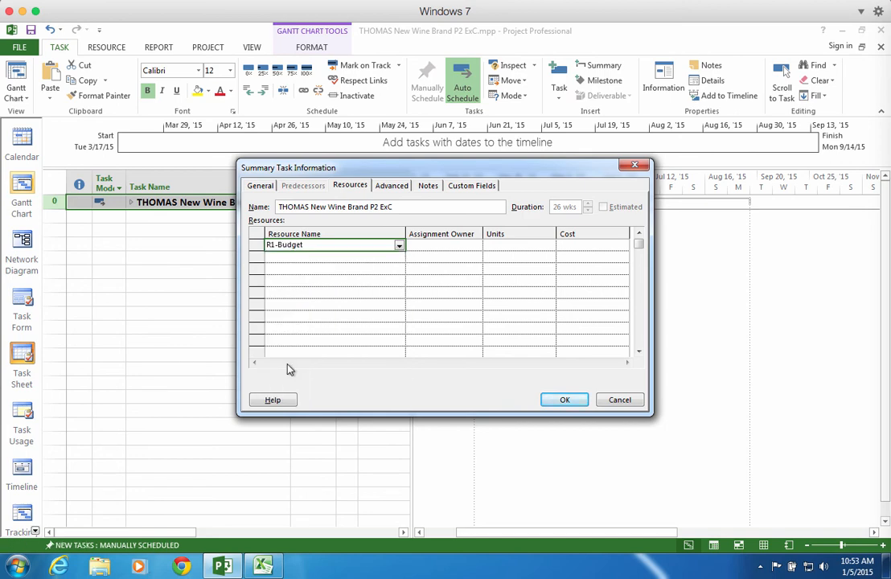
{"action": "left_click", "coordinate": [383, 257]}
{"action": "left_click", "coordinate": [400, 257]}
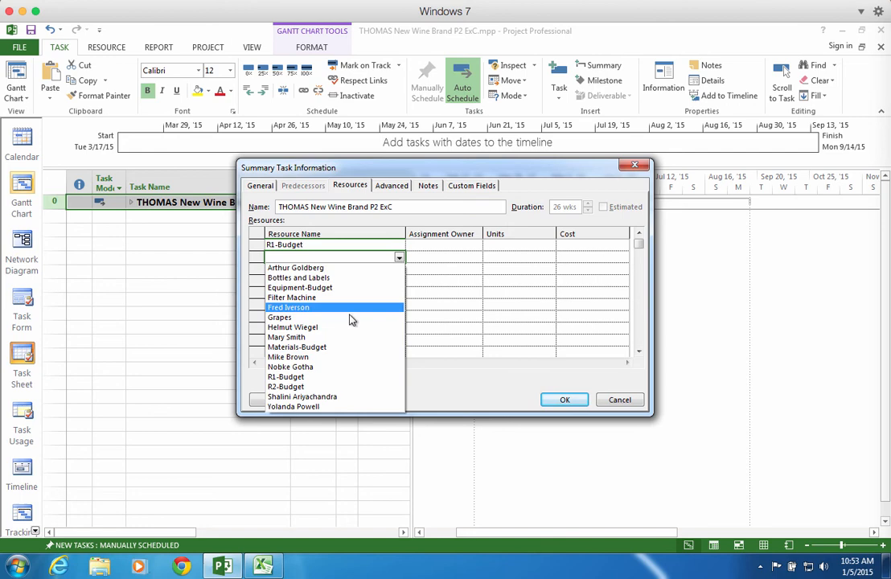
{"action": "left_click", "coordinate": [303, 387]}
Step: Add Equipment-Budget and Materials-Budget to the project summary task's resources, apply the assignments and skip all unresolved overallocations
{"action": "left_click", "coordinate": [400, 269]}
{"action": "left_click", "coordinate": [400, 269]}
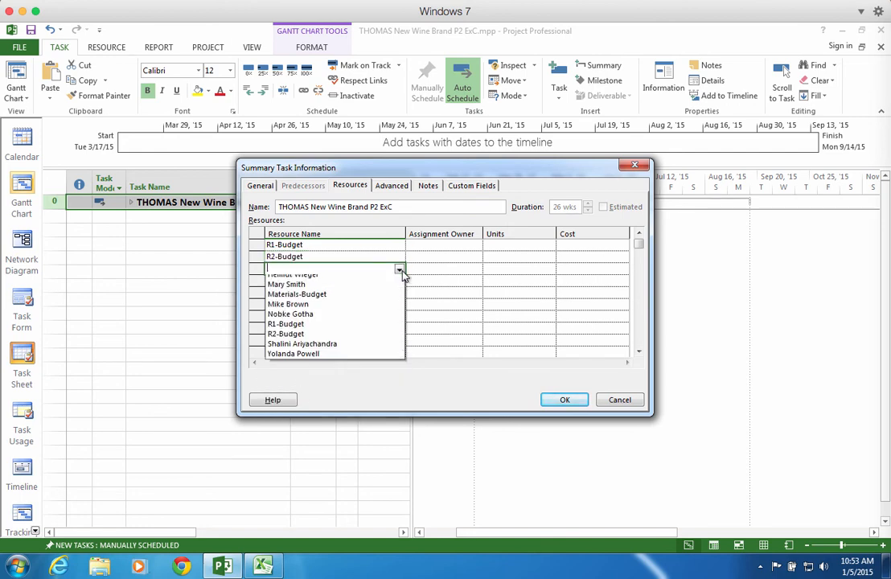
{"action": "left_click", "coordinate": [338, 302]}
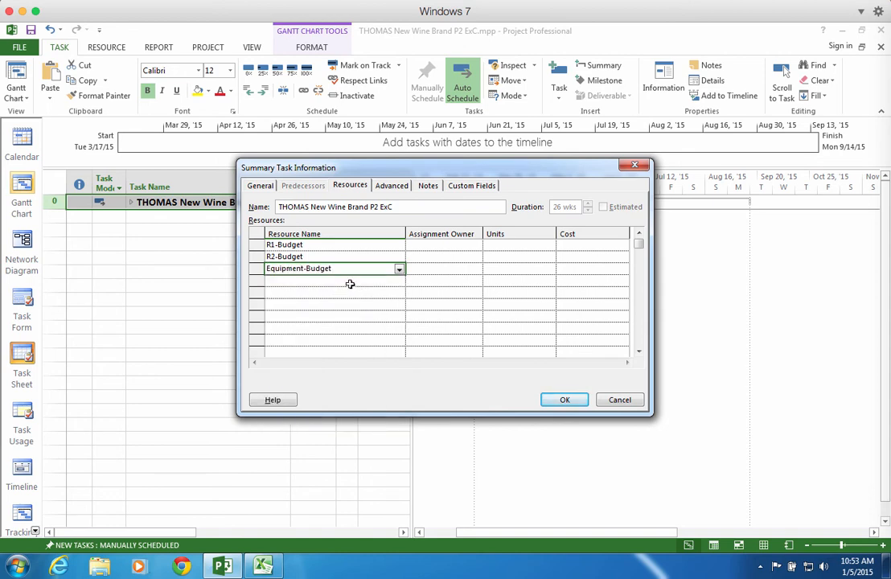
{"action": "left_click", "coordinate": [398, 281]}
{"action": "left_click", "coordinate": [400, 282]}
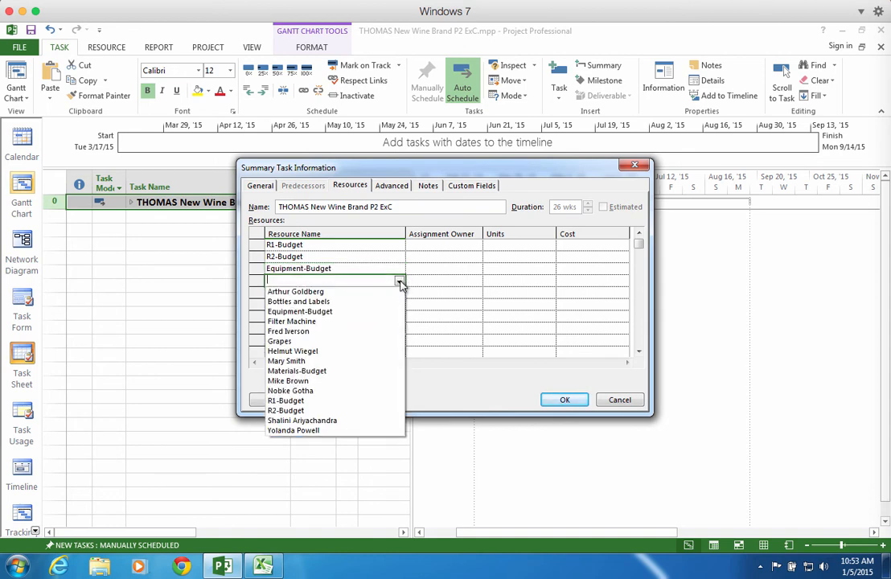
{"action": "left_click", "coordinate": [312, 372]}
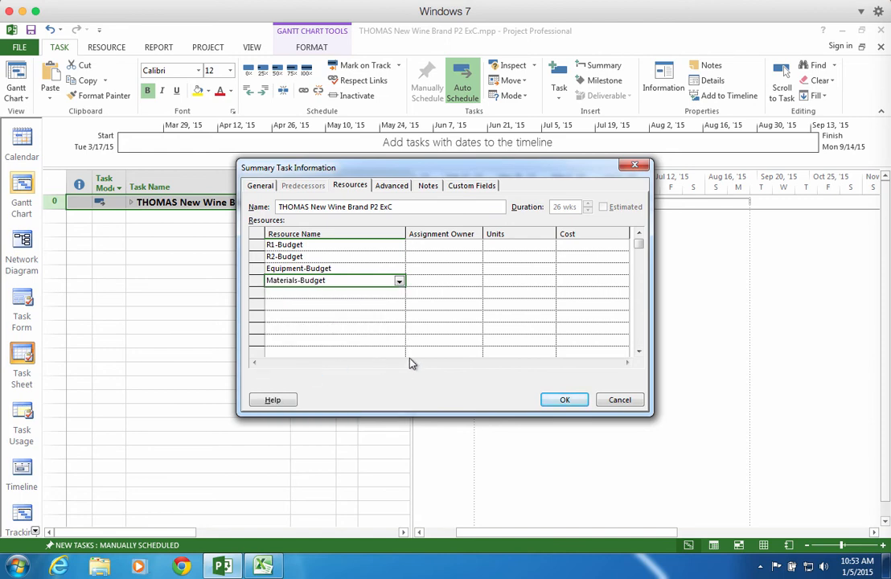
{"action": "left_click", "coordinate": [564, 400]}
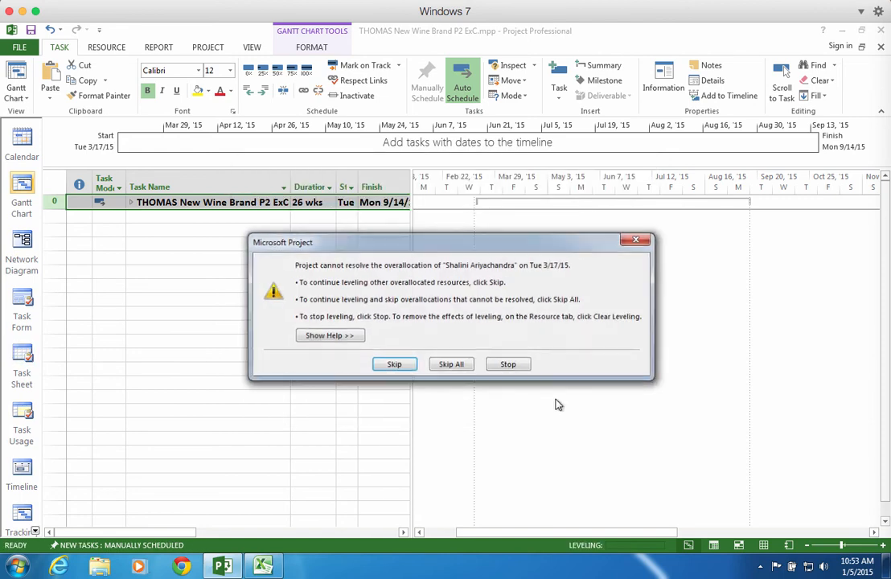
{"action": "left_click", "coordinate": [451, 365]}
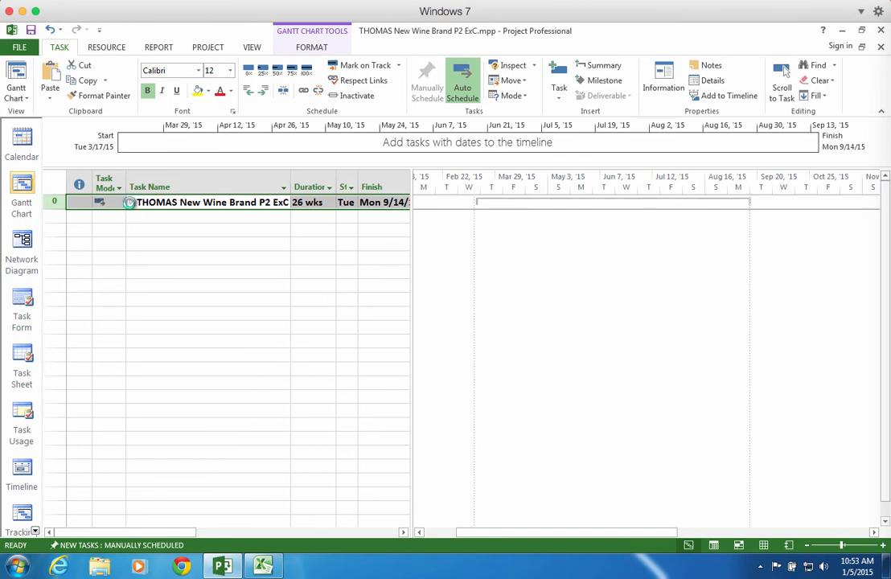
Step: Expand the project summary task, review the Units and Cost of its budget resources, and widen the table to show Resource Initials
{"action": "left_click", "coordinate": [132, 203]}
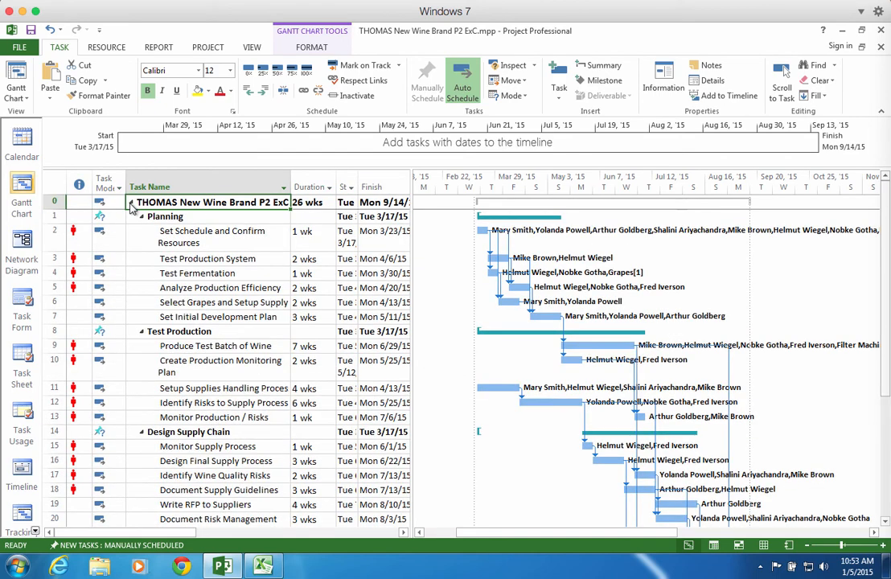
{"action": "double_click", "coordinate": [196, 205]}
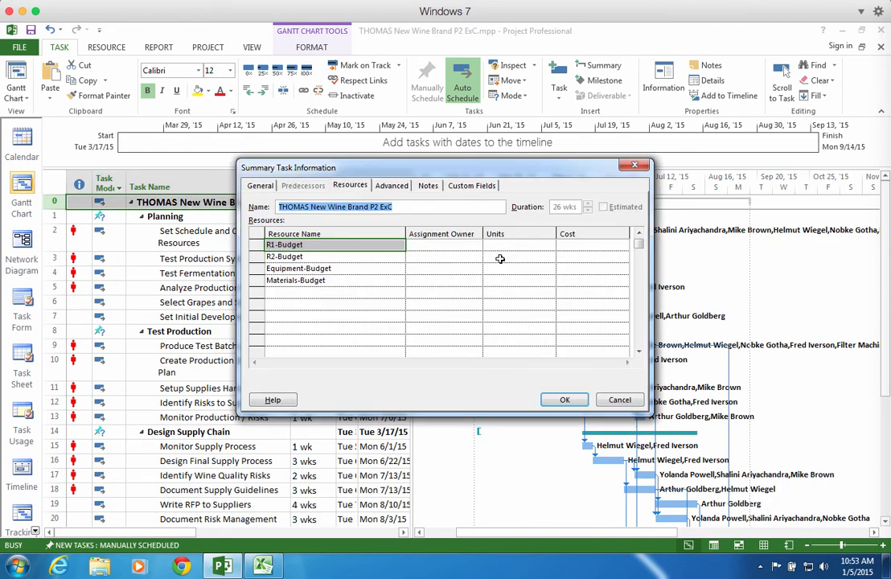
{"action": "left_click", "coordinate": [512, 257]}
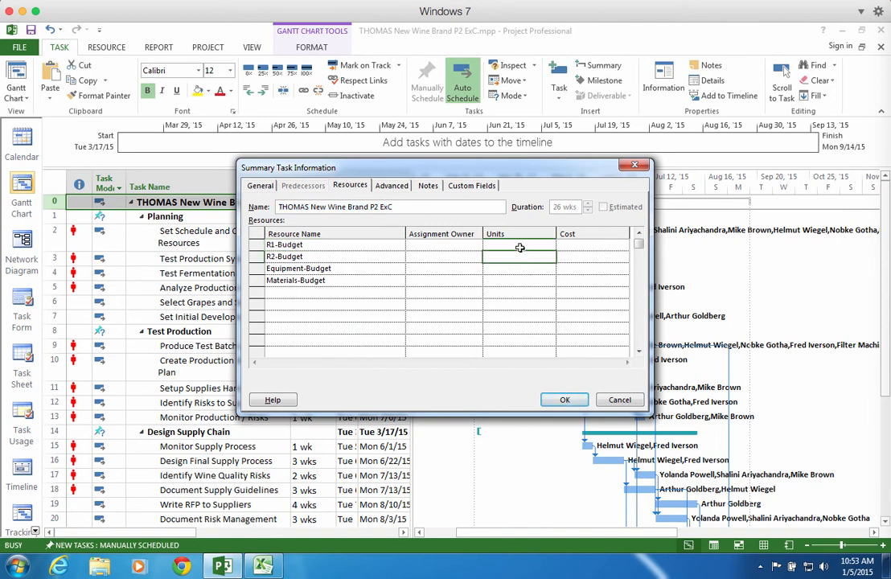
{"action": "left_click", "coordinate": [572, 258]}
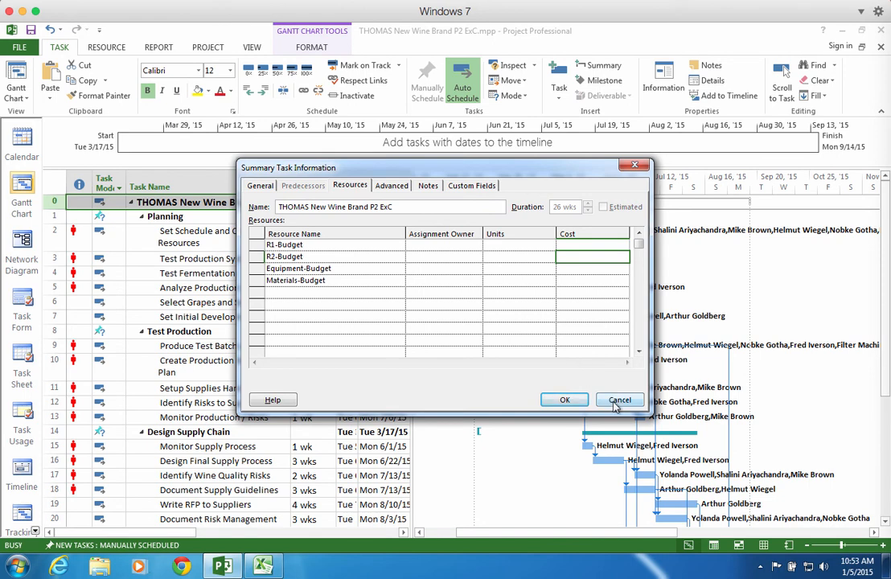
{"action": "left_click", "coordinate": [565, 399]}
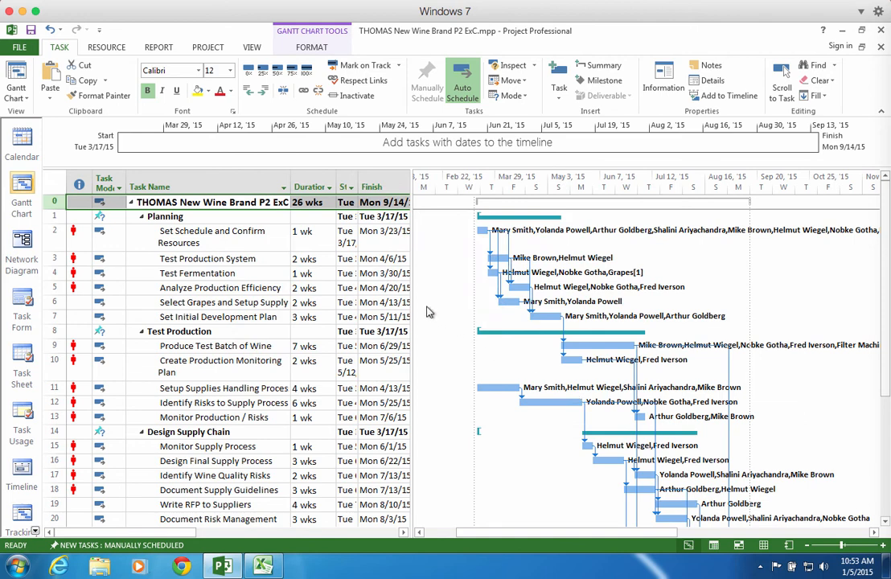
{"action": "left_click_drag", "start_coordinate": [521, 303], "coordinate": [555, 302]}
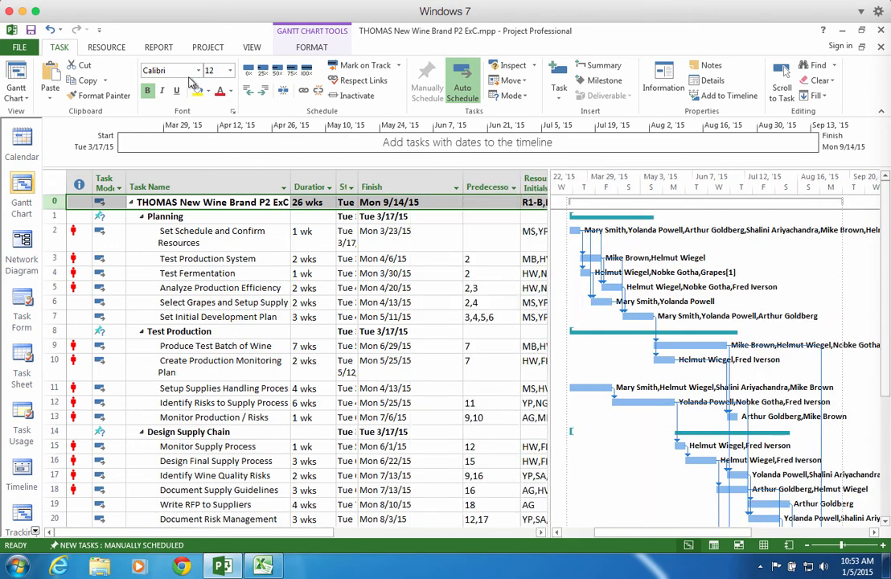
Step: Switch to the Resource Usage view, widen its table area and check the Work cells of the Equipment-Budget and Materials-Budget assignments
{"action": "left_click", "coordinate": [107, 48]}
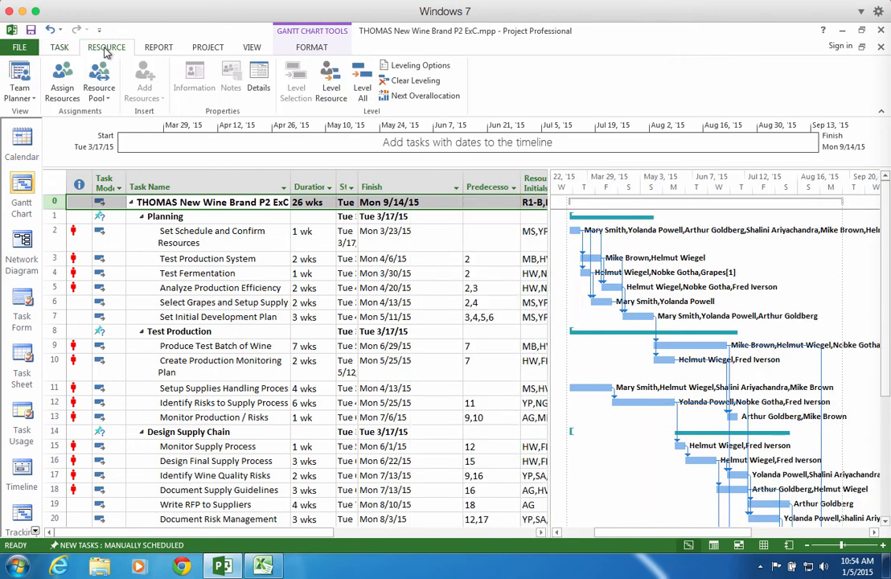
{"action": "left_click", "coordinate": [29, 91]}
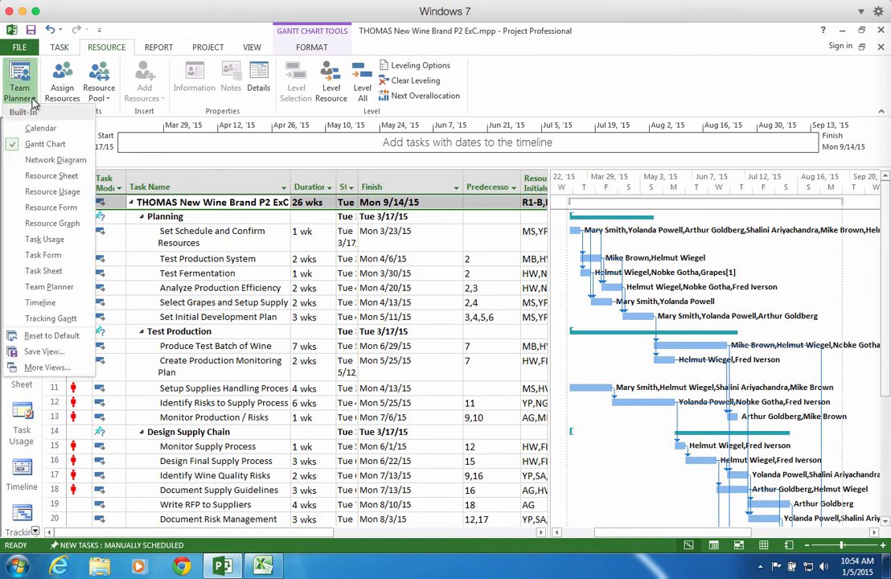
{"action": "left_click", "coordinate": [49, 175]}
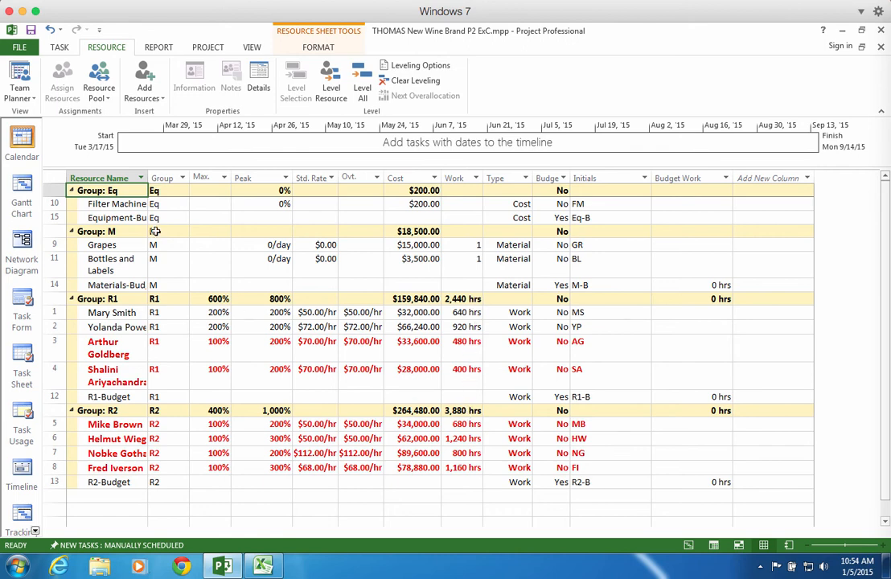
{"action": "left_click", "coordinate": [35, 531]}
{"action": "left_click", "coordinate": [35, 531]}
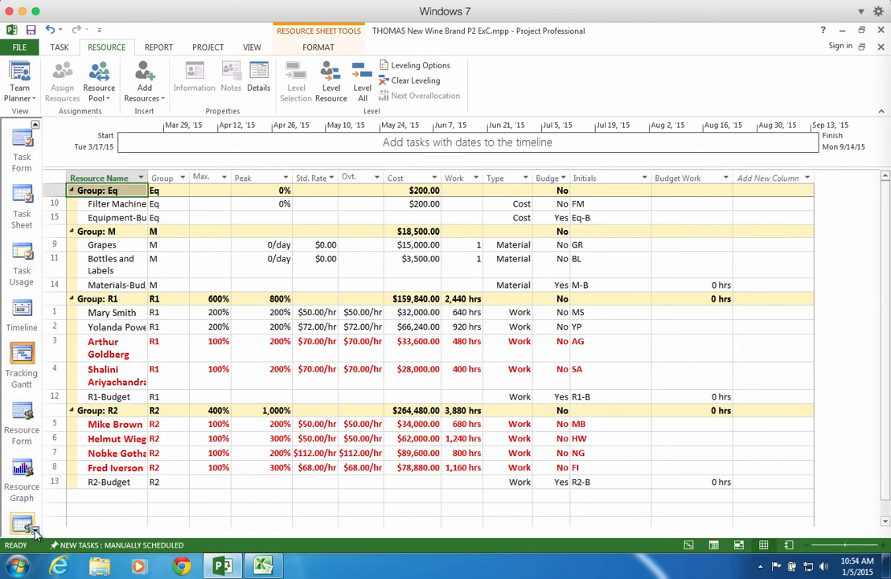
{"action": "left_click", "coordinate": [35, 531]}
{"action": "left_click", "coordinate": [35, 531]}
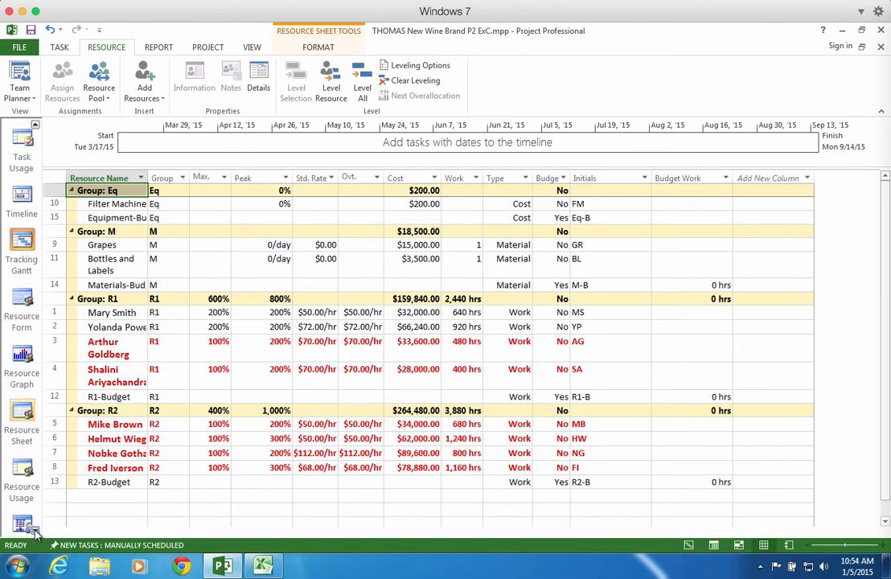
{"action": "left_click", "coordinate": [25, 470]}
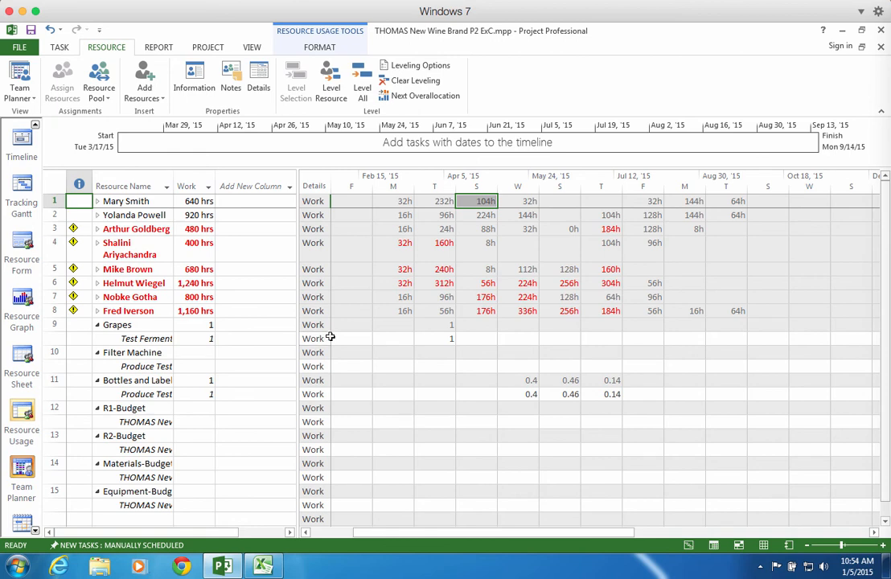
{"action": "left_click_drag", "start_coordinate": [295, 332], "coordinate": [371, 332]}
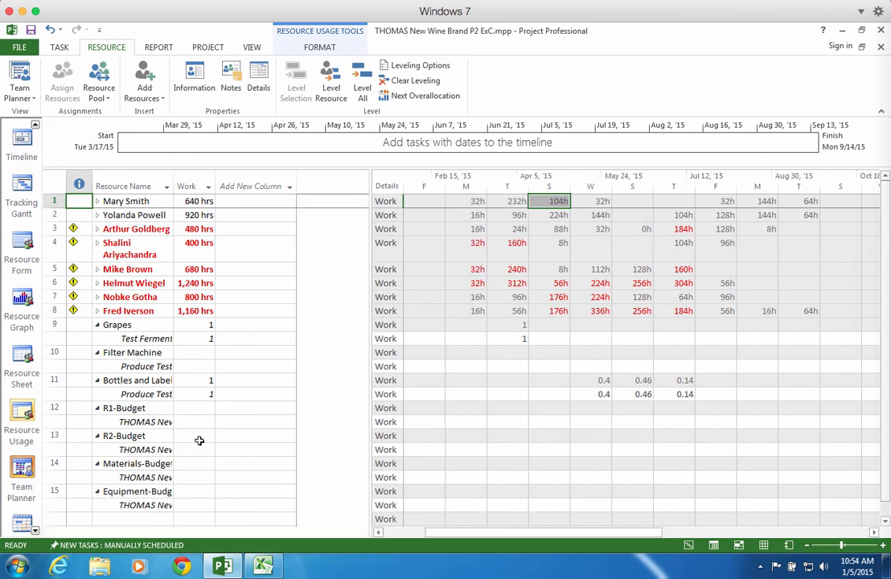
{"action": "left_click", "coordinate": [189, 505]}
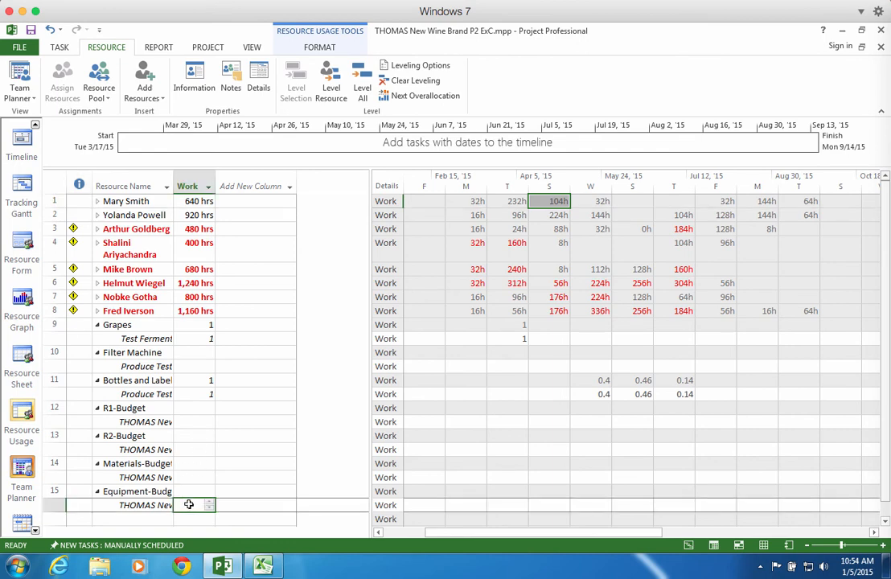
{"action": "left_click", "coordinate": [192, 478]}
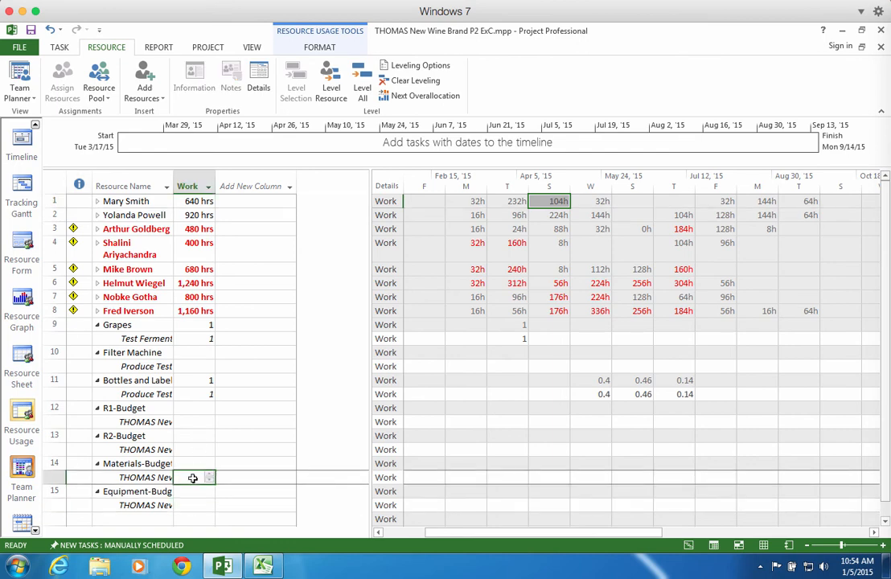
Step: Add a Budget Work column after Work in the Resource Usage table
{"action": "left_click", "coordinate": [258, 185]}
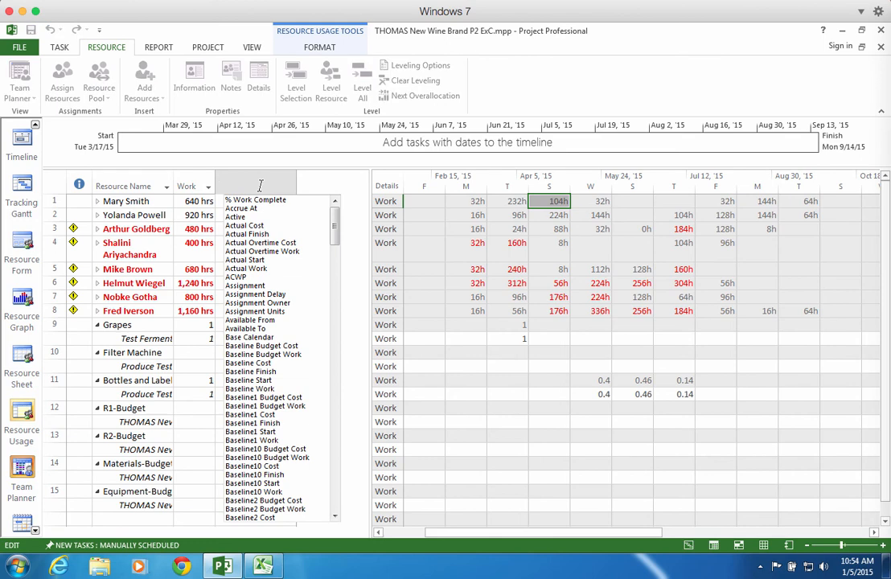
{"action": "type", "text": "Bud"}
{"action": "key", "text": "Down"}
{"action": "key", "text": "Down"}
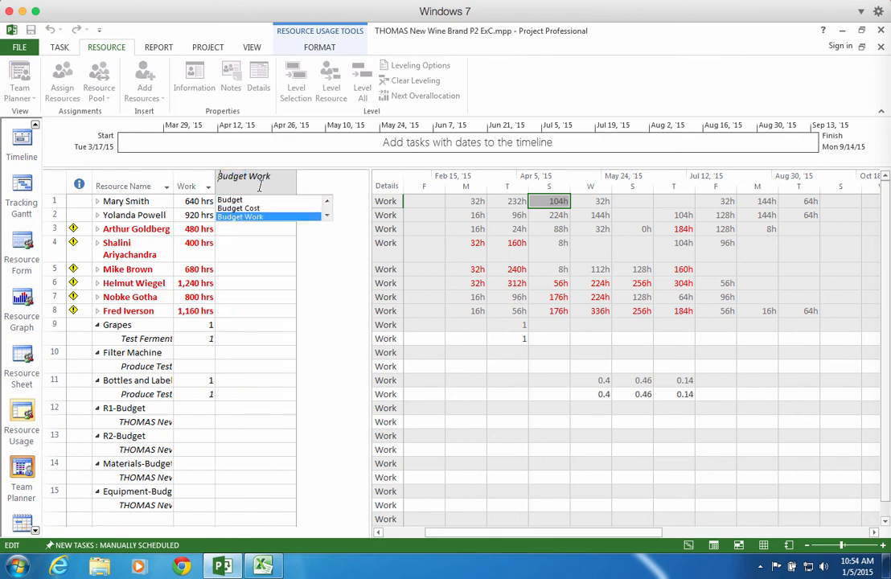
{"action": "key", "text": "Return"}
Step: Add a Budget Cost column after Budget Work in the Resource Usage table
{"action": "left_click", "coordinate": [322, 186]}
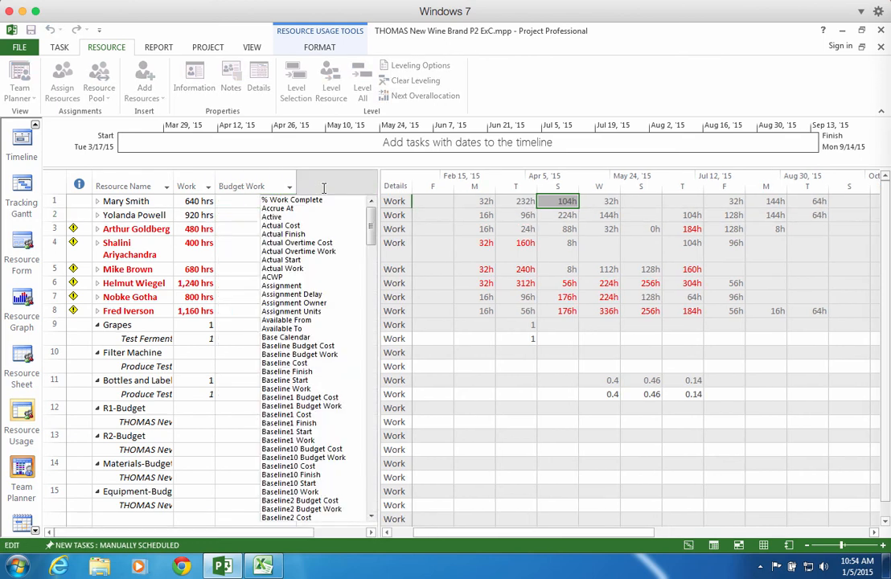
{"action": "type", "text": "Budget"}
{"action": "key", "text": "Down"}
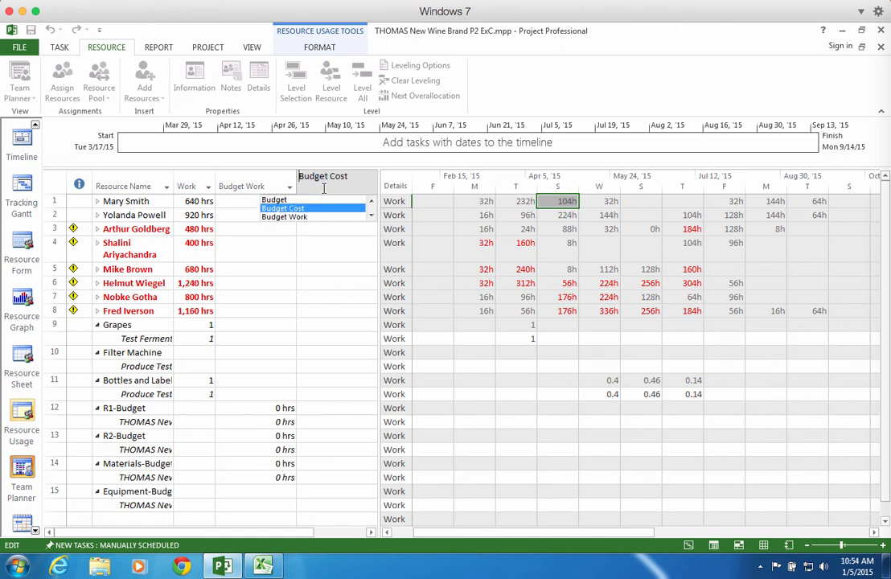
{"action": "key", "text": "Return"}
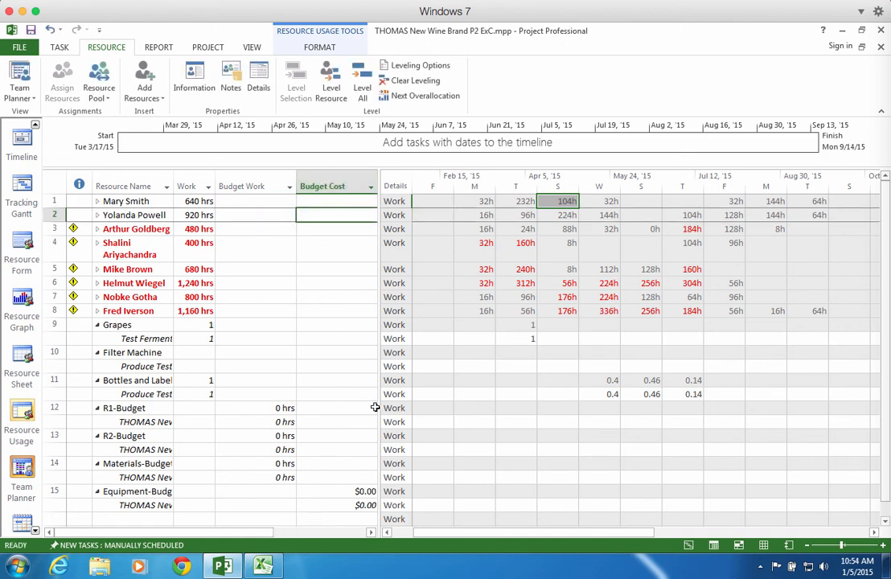
Step: Set the Budget Work of the project assignment to 2,440 hours under R1-Budget and 3,880 hours under R2-Budget
{"action": "left_click", "coordinate": [262, 422]}
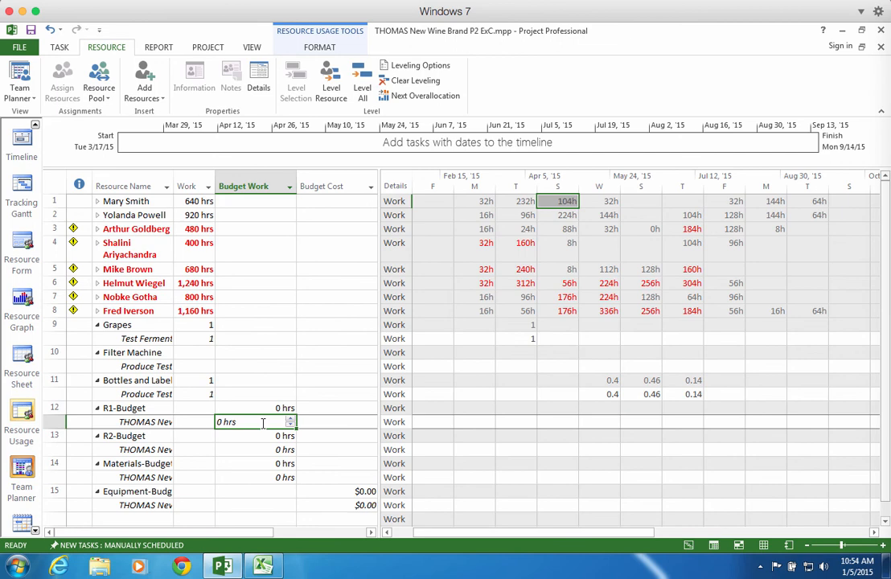
{"action": "type", "text": "2440"}
{"action": "key", "text": "Return"}
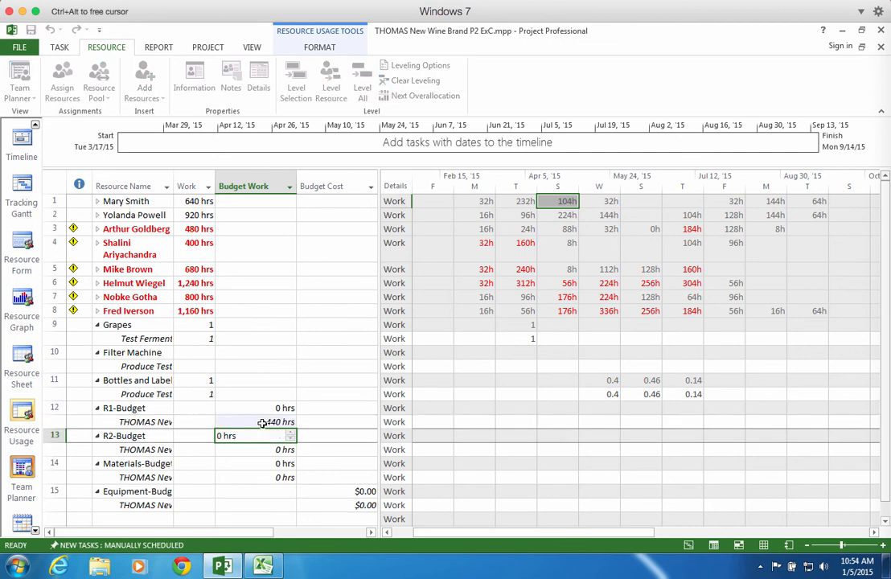
{"action": "key", "text": "Return"}
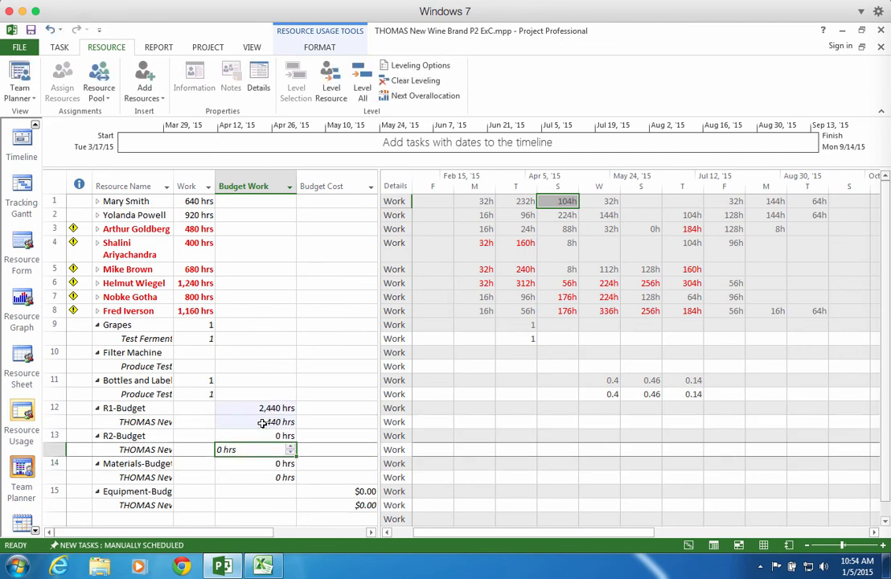
{"action": "type", "text": "3880"}
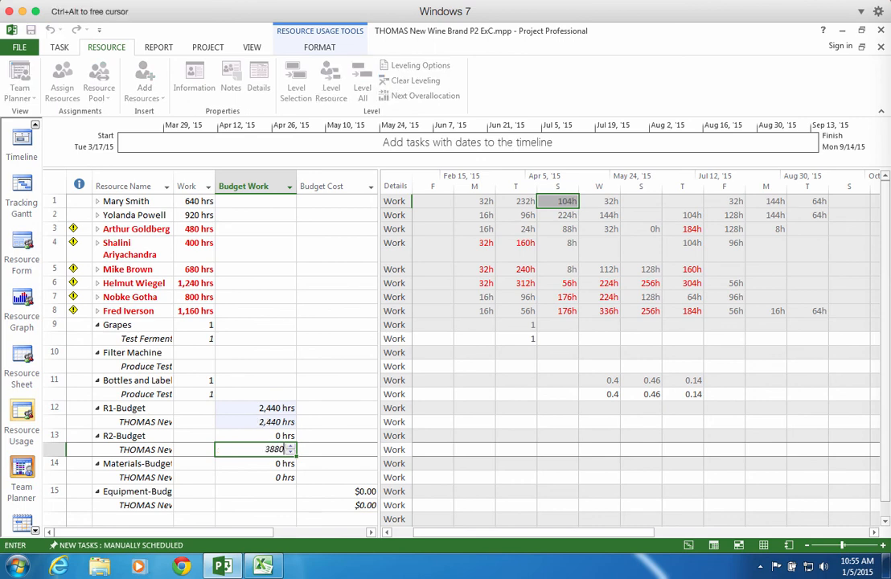
{"action": "key", "text": "Return"}
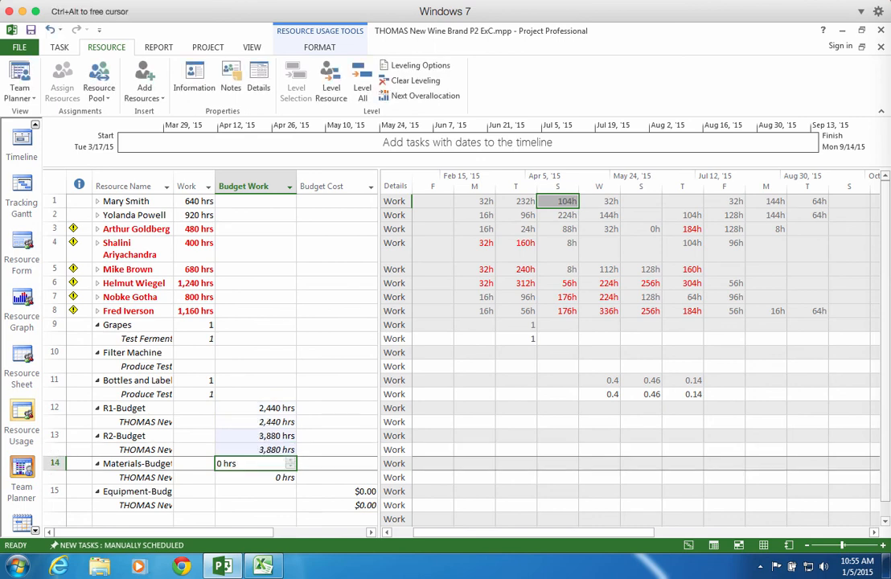
Step: Set the project assignment's Budget Work under Materials-Budget to 2 and its Budget Cost under Equipment-Budget to $200
{"action": "key", "text": "Return"}
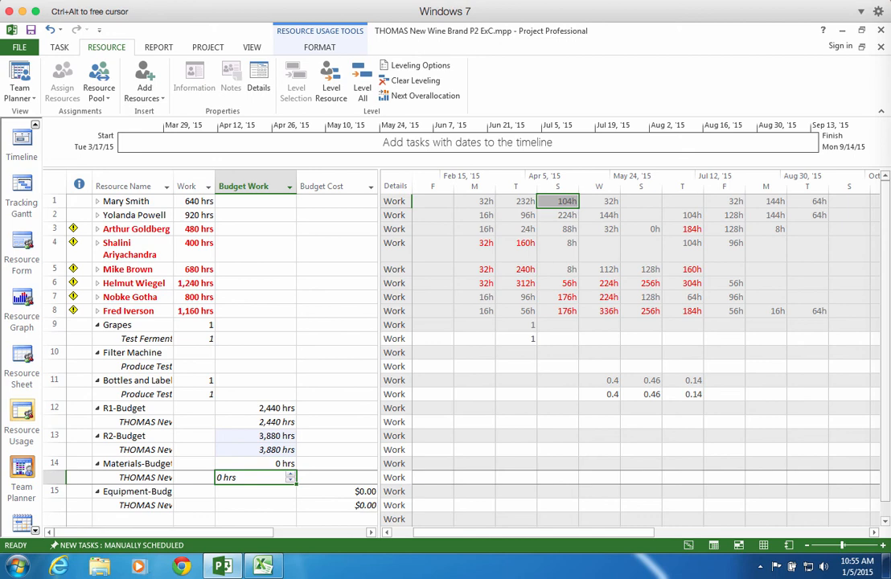
{"action": "type", "text": "2"}
{"action": "key", "text": "Return"}
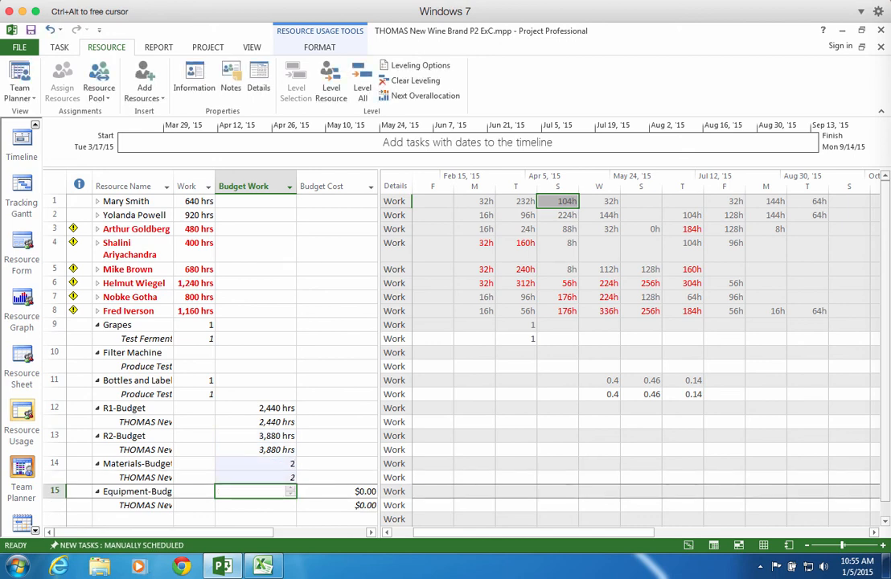
{"action": "left_click", "coordinate": [337, 492]}
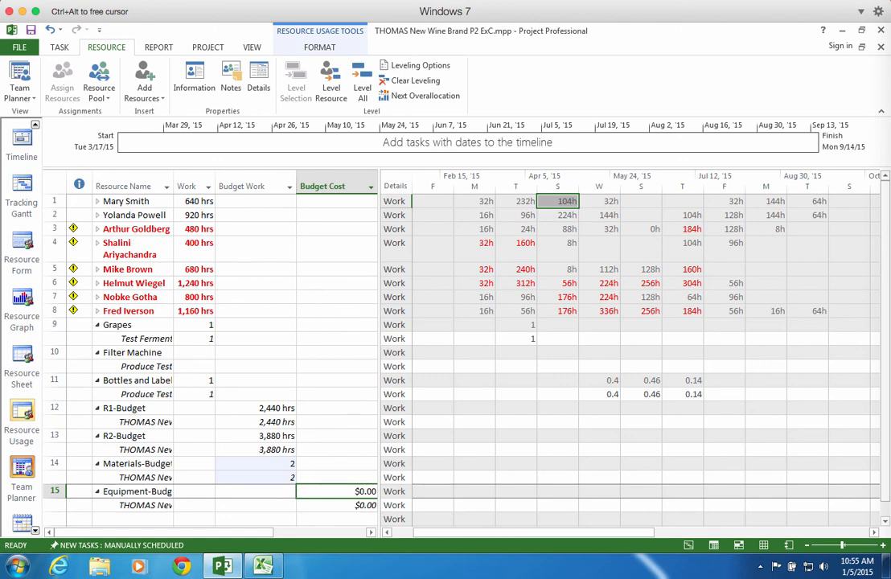
{"action": "left_click", "coordinate": [337, 506]}
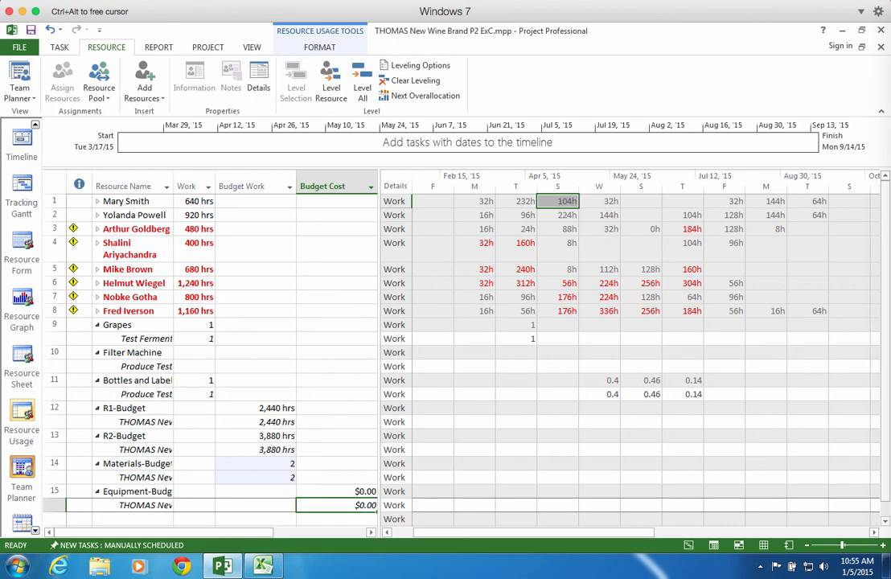
{"action": "type", "text": "200"}
{"action": "key", "text": "Return"}
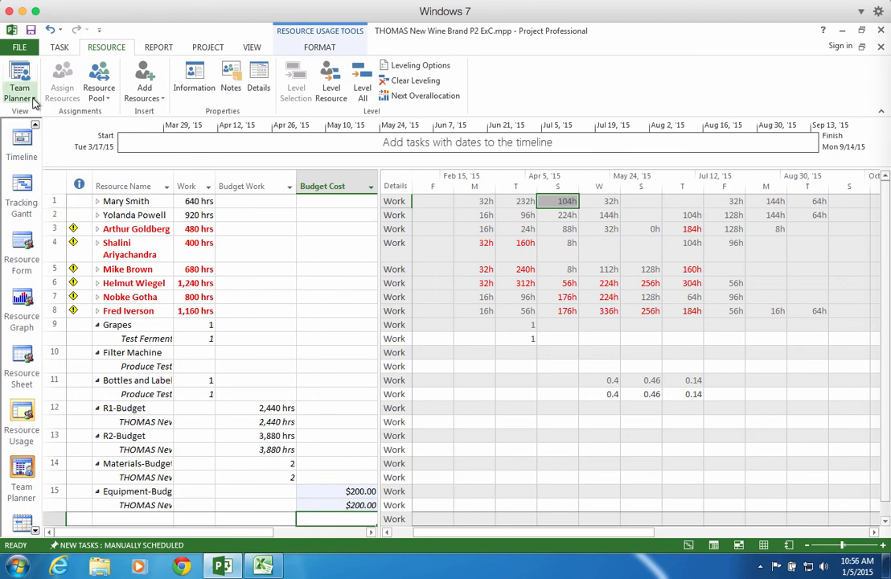
Step: Switch to the Gantt Chart view, widen its table area and apply the Summary table
{"action": "left_click", "coordinate": [52, 46]}
{"action": "left_click", "coordinate": [18, 74]}
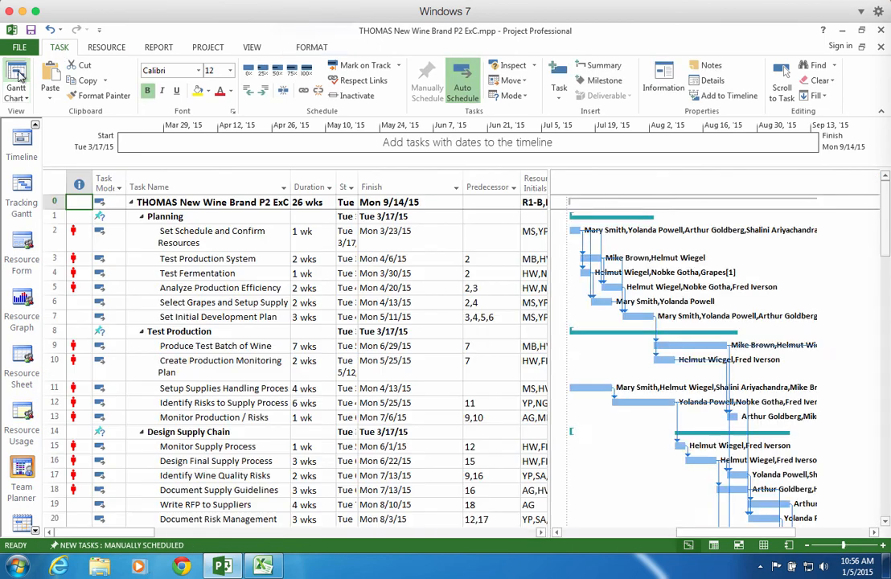
{"action": "left_click_drag", "start_coordinate": [552, 247], "coordinate": [607, 241]}
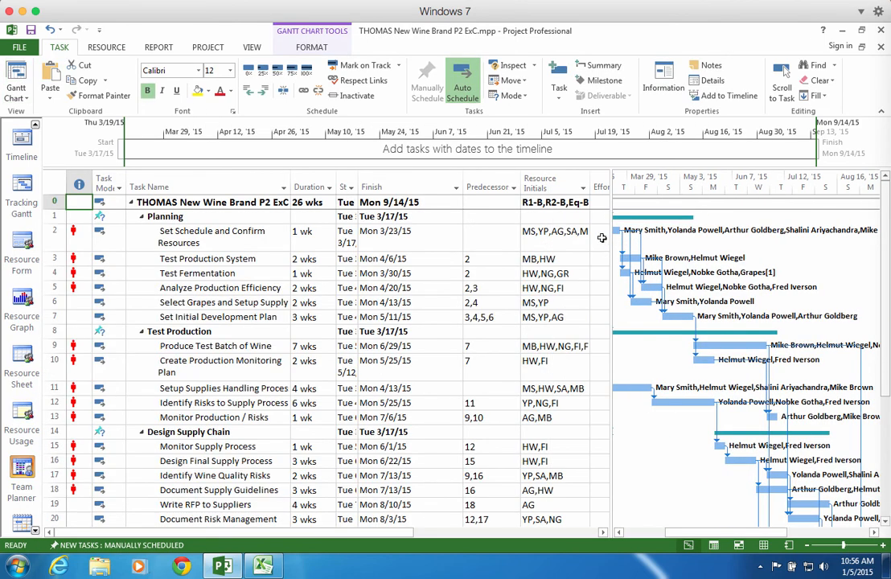
{"action": "right_click", "coordinate": [55, 185]}
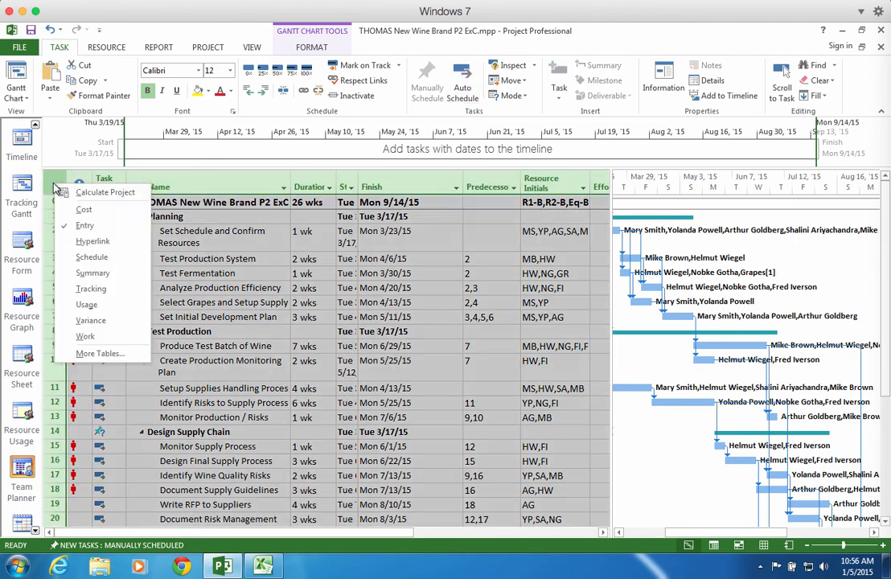
{"action": "left_click", "coordinate": [94, 273]}
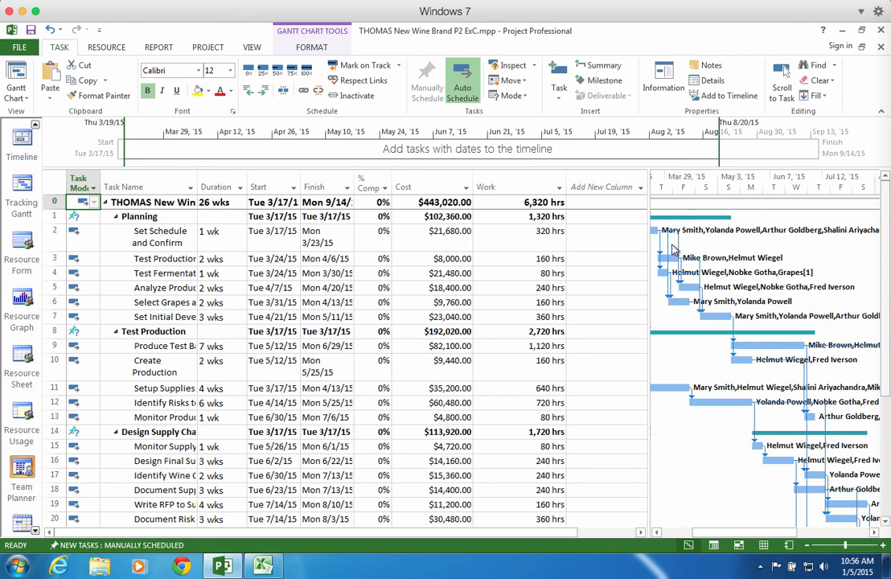
Step: Widen the Summary table's area and add Budget Cost and Budget Work columns after Work
{"action": "left_click_drag", "start_coordinate": [649, 233], "coordinate": [712, 230]}
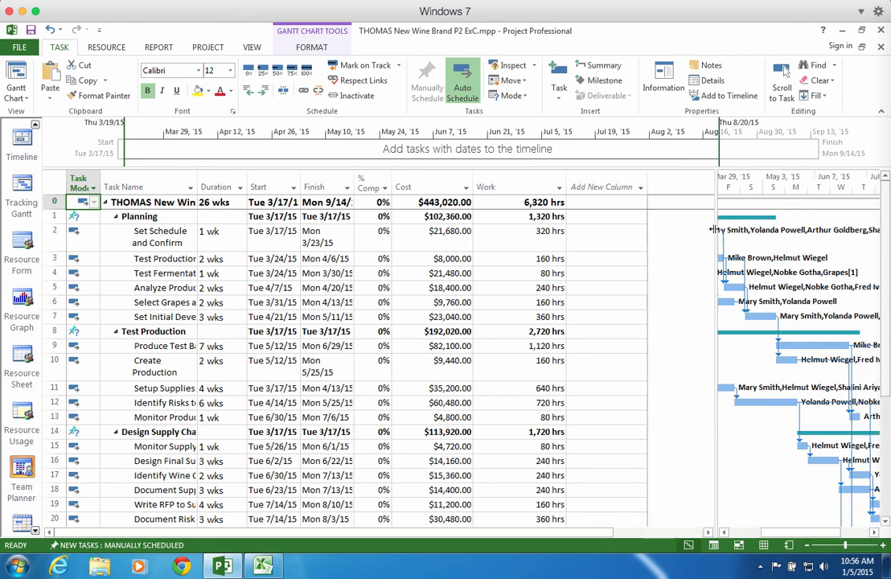
{"action": "left_click", "coordinate": [601, 186]}
{"action": "type", "text": "Budget Cost"}
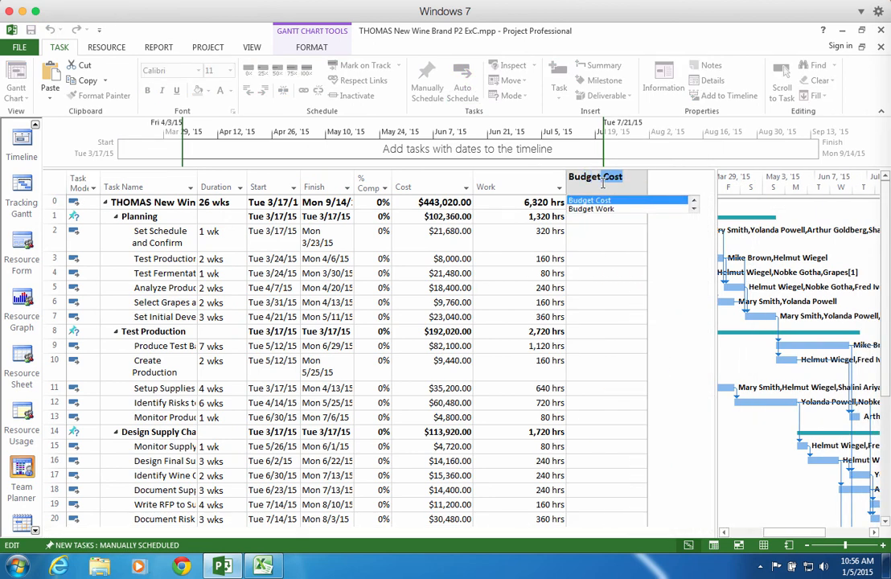
{"action": "key", "text": "Return"}
{"action": "left_click", "coordinate": [670, 186]}
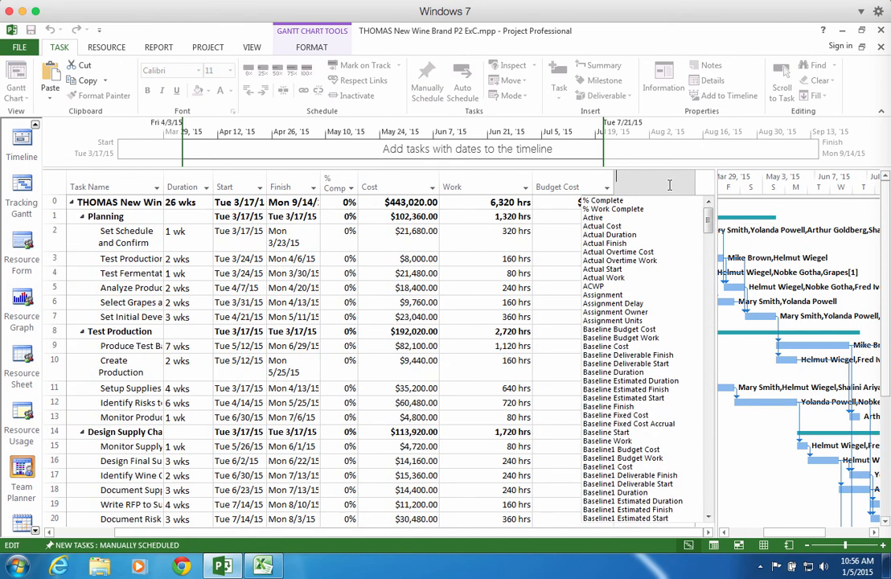
{"action": "type", "text": "Budget Cost"}
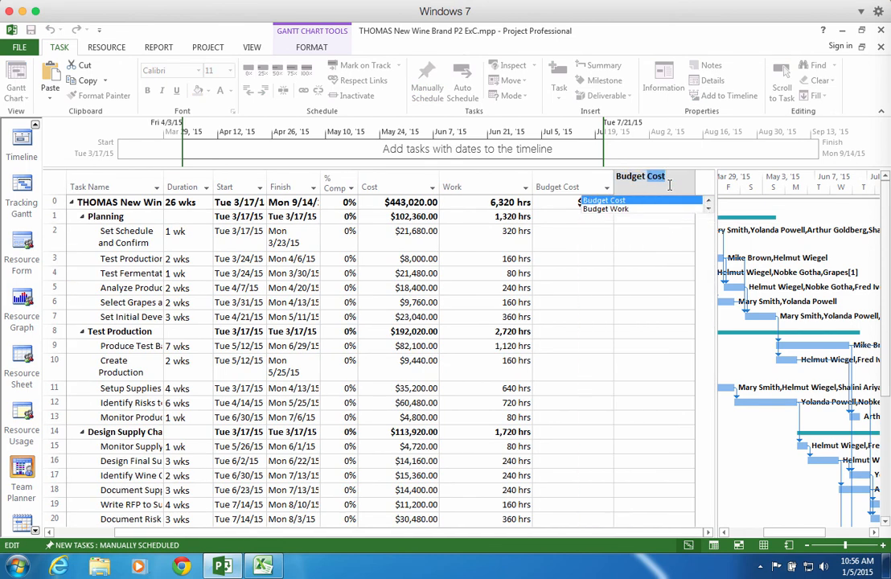
{"action": "type", "text": " Work"}
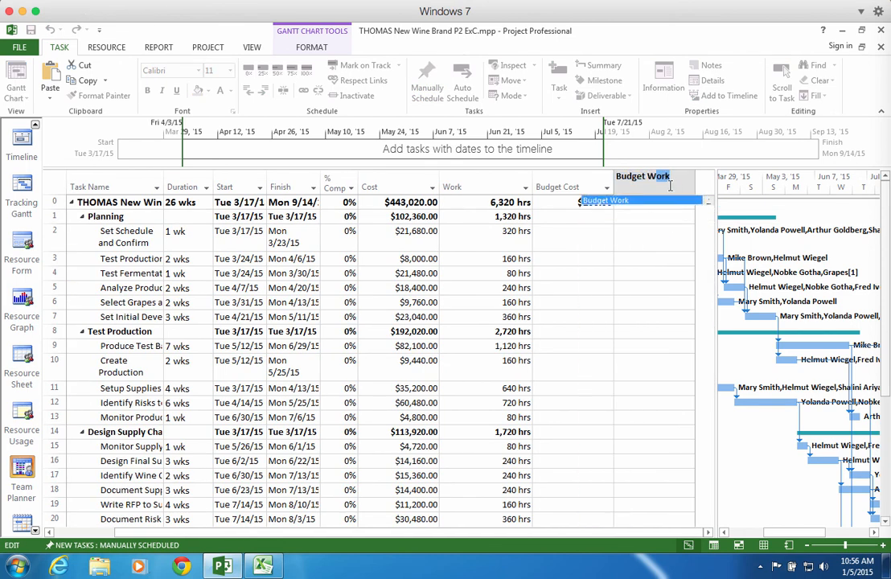
{"action": "key", "text": "Return"}
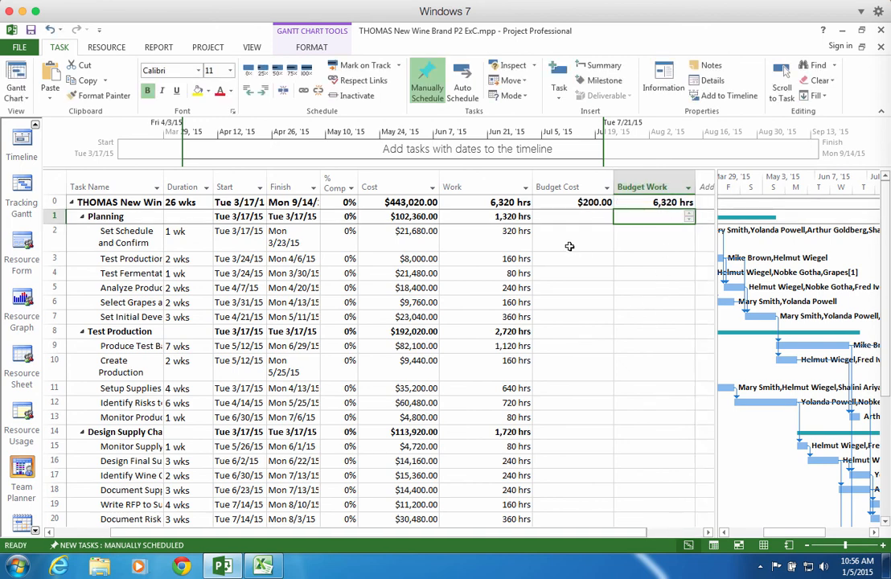
Step: Compare the project summary task's Cost and Work with its Budget Cost and Budget Work
{"action": "left_click", "coordinate": [483, 202]}
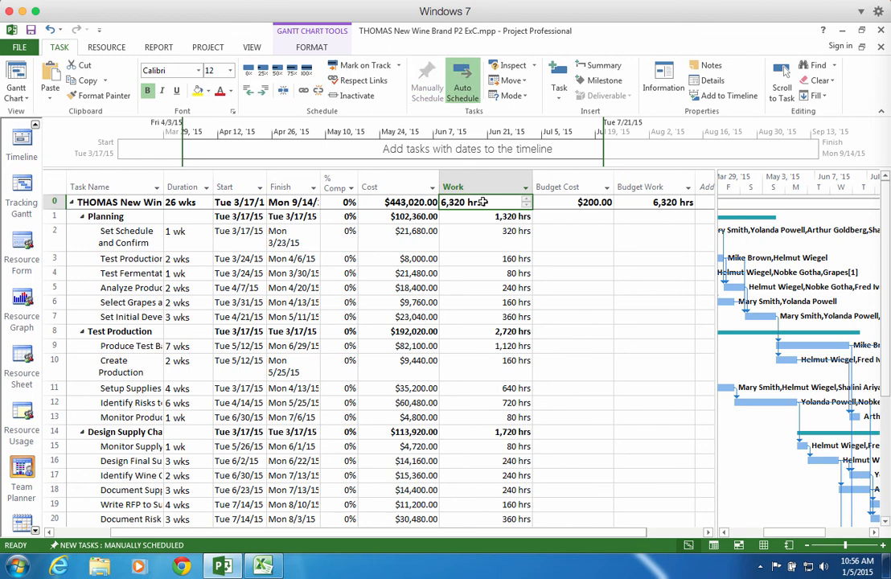
{"action": "key", "text": "Down"}
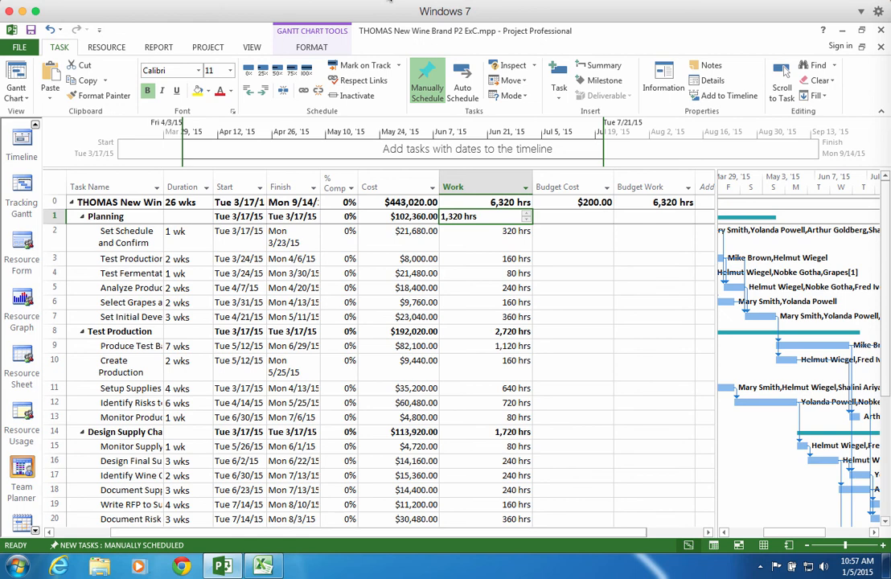
{"action": "left_click", "coordinate": [389, 2]}
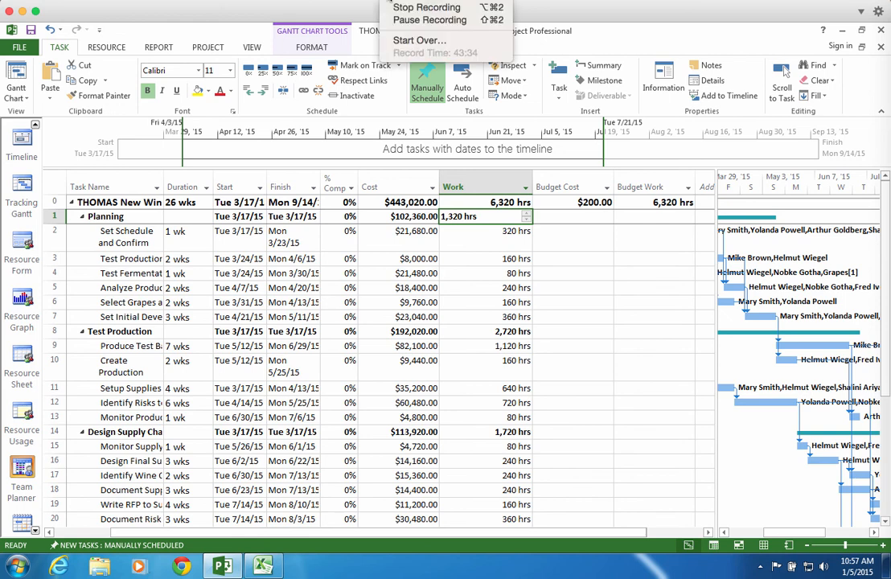